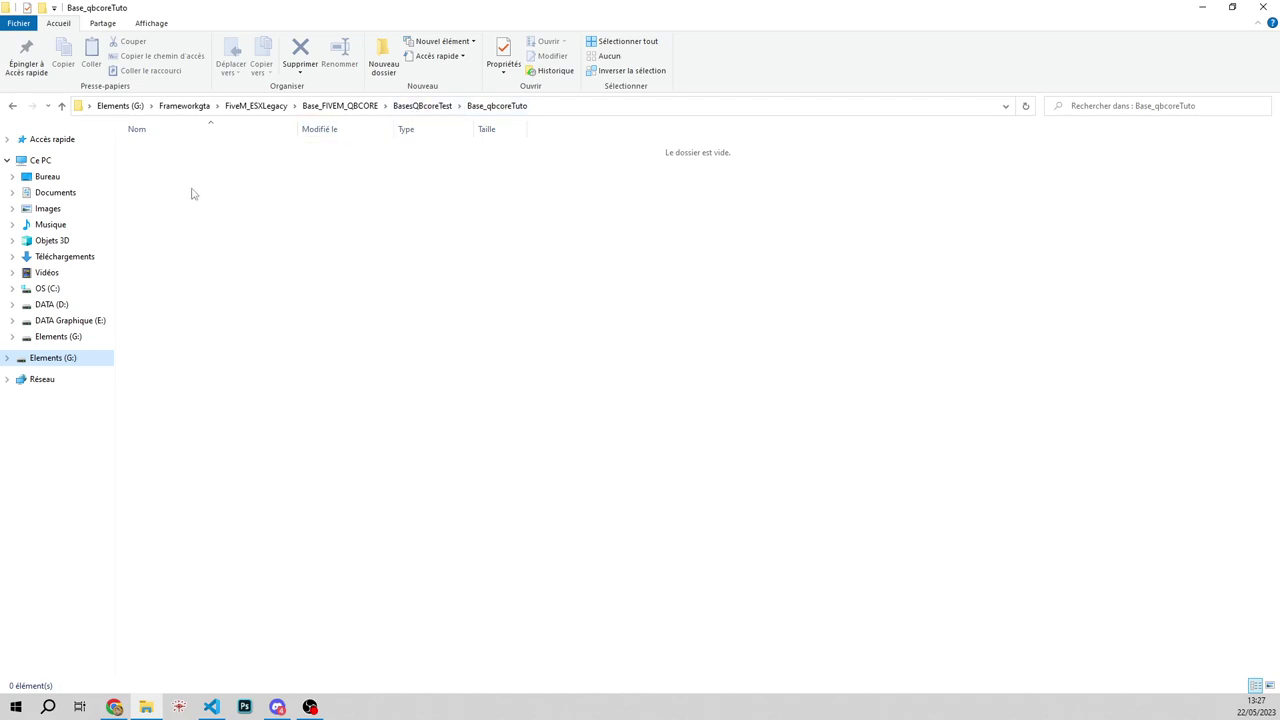
# Step: Create a folder named "server" inside the Base_qbcoreTuto folder
pyautogui.rightClick(191, 244)
pyautogui.moveTo(356, 410)
pyautogui.click(408, 406)
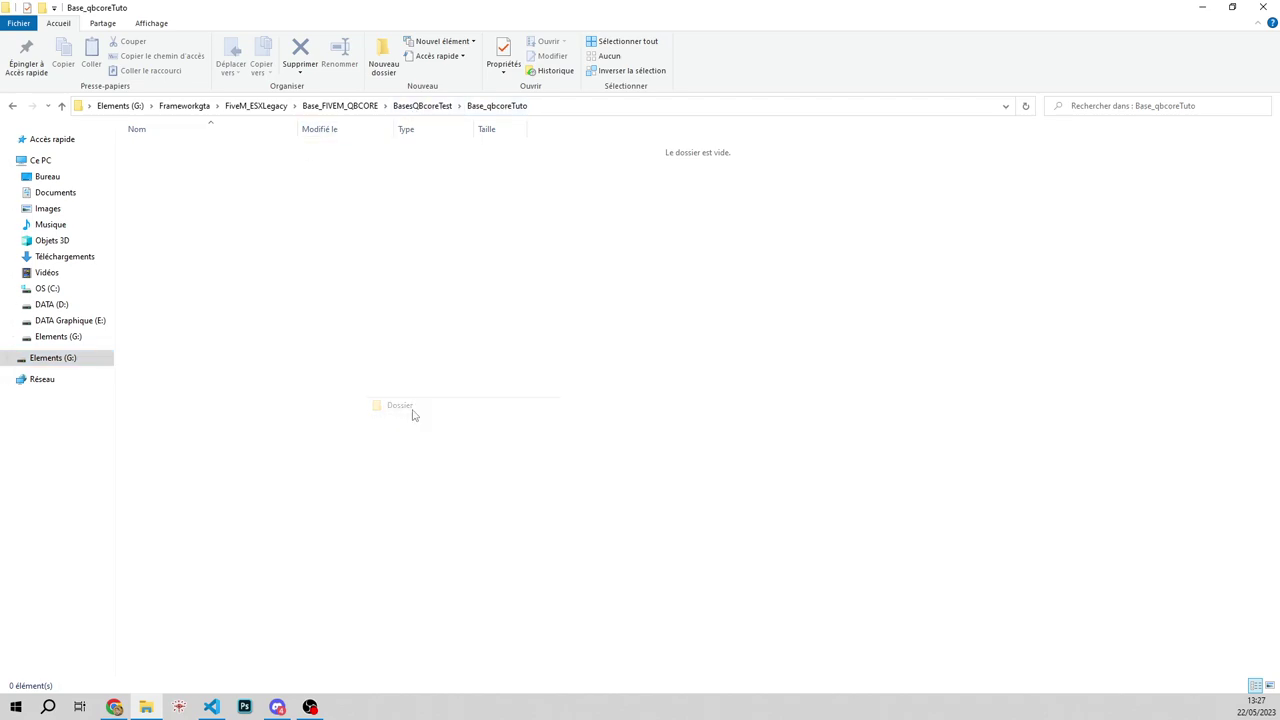
pyautogui.write('server')
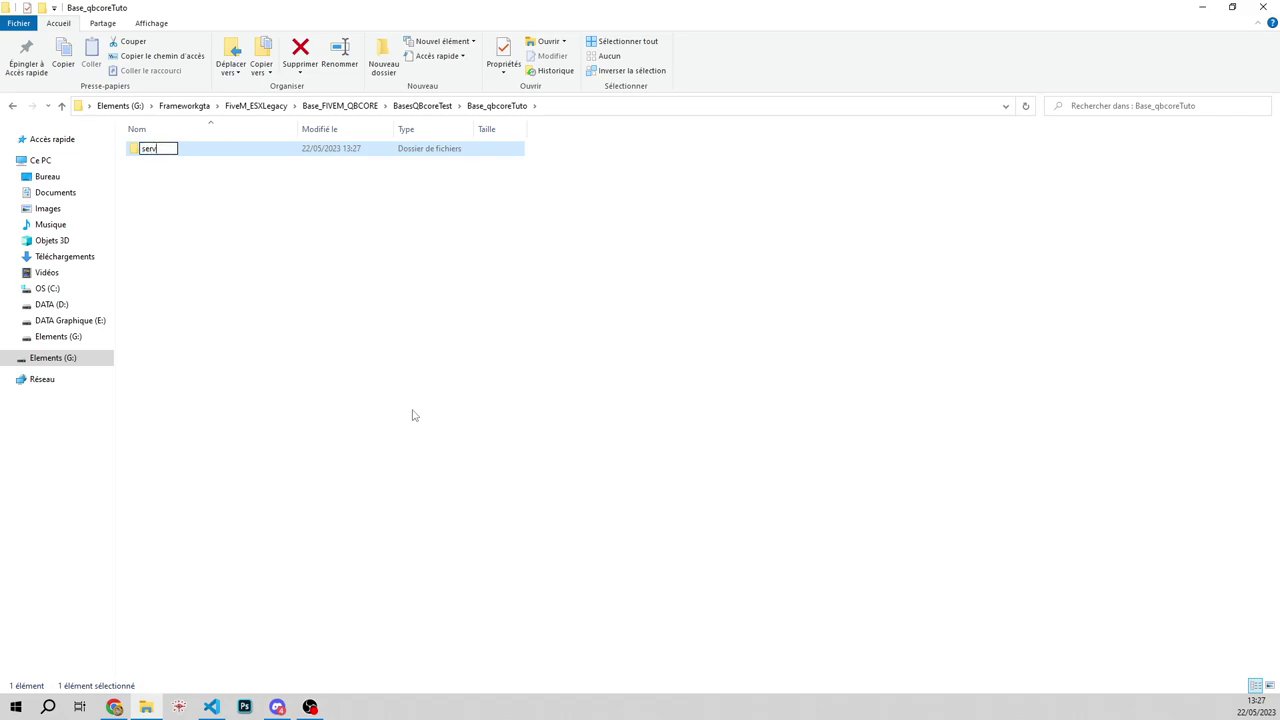
pyautogui.press('Return')
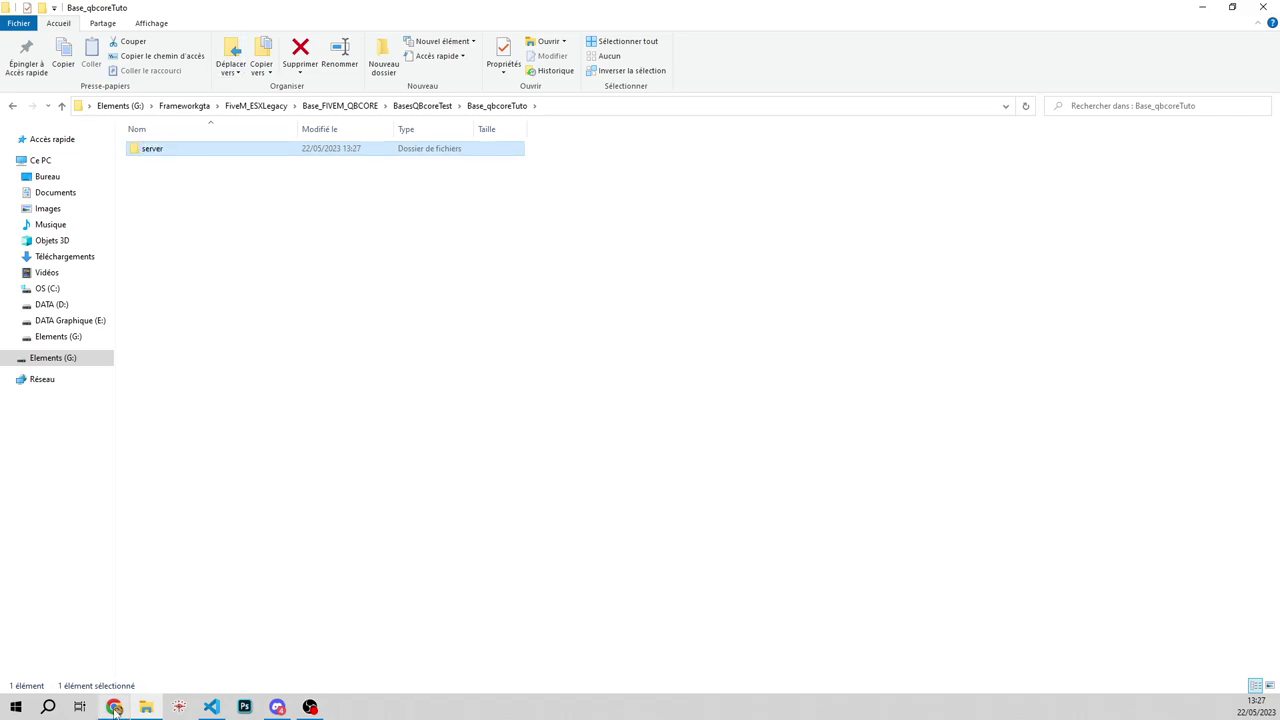
# Step: Switch to Chrome and download FiveM Windows server build 6461 from the artifacts page
pyautogui.click(114, 708)
pyautogui.click(232, 8)
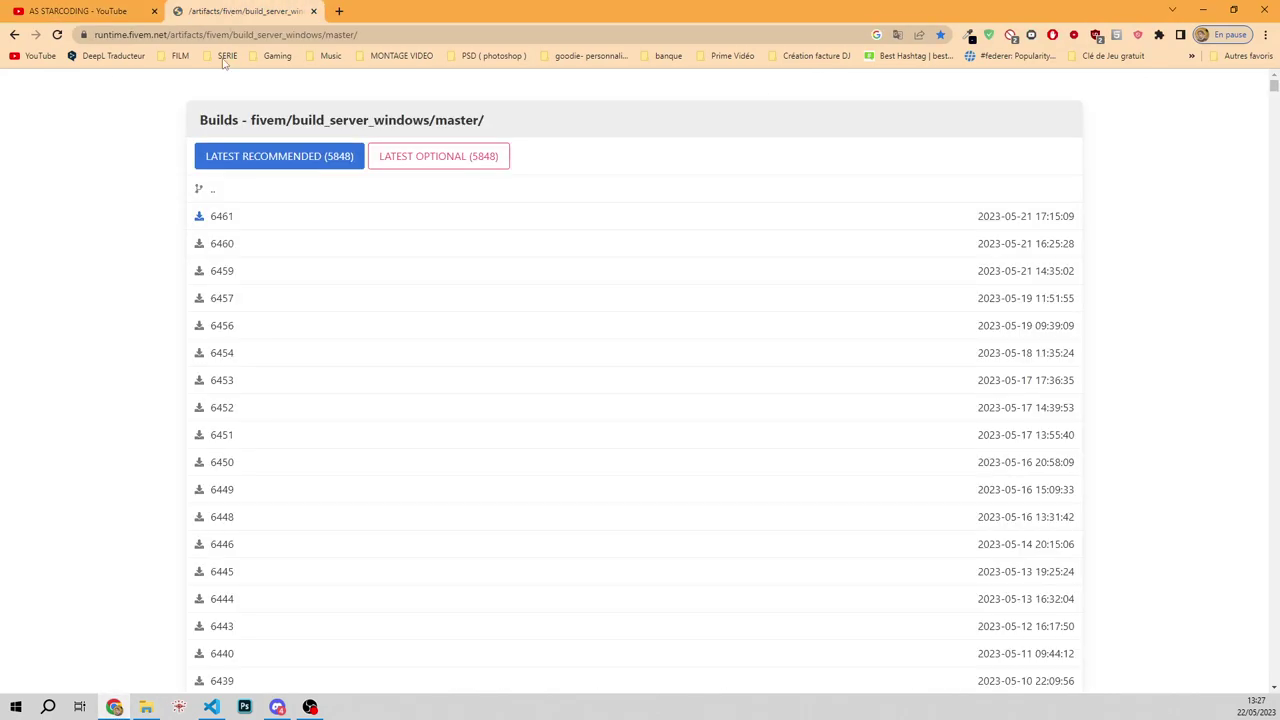
pyautogui.click(197, 222)
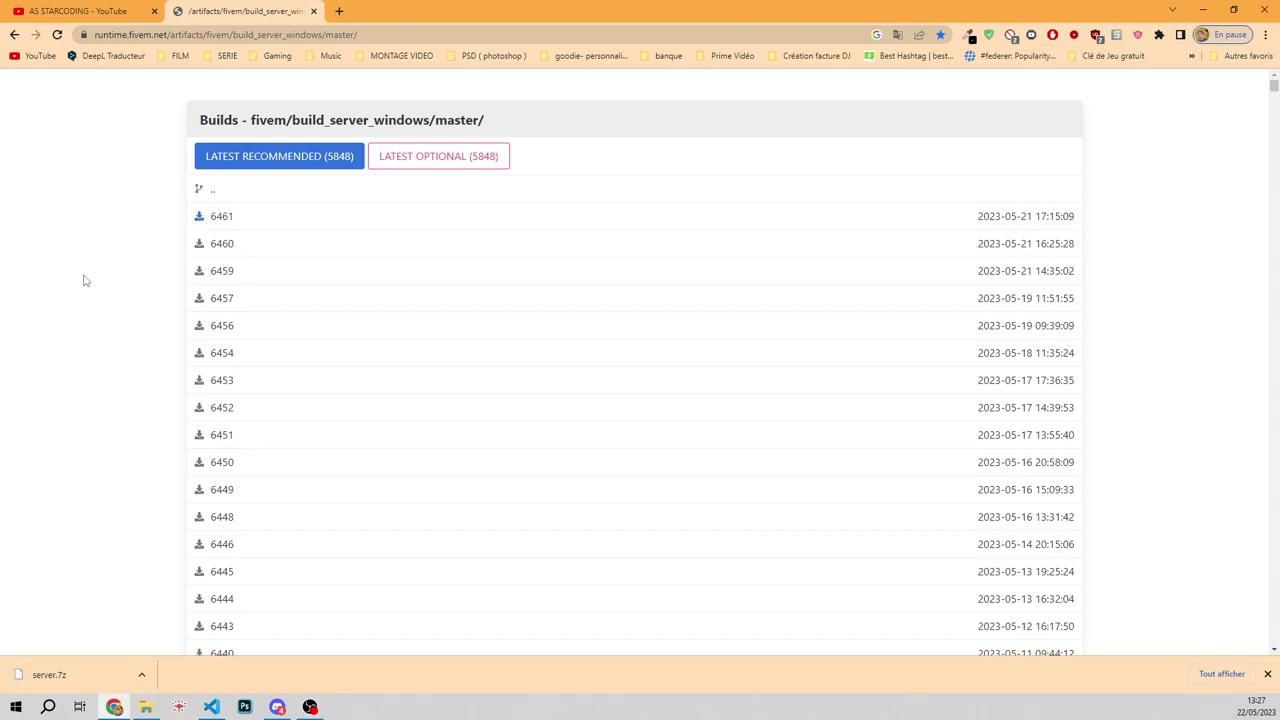
# Step: Open the Downloads folder in a separate File Explorer window and copy server.7z into the server folder
pyautogui.click(145, 707)
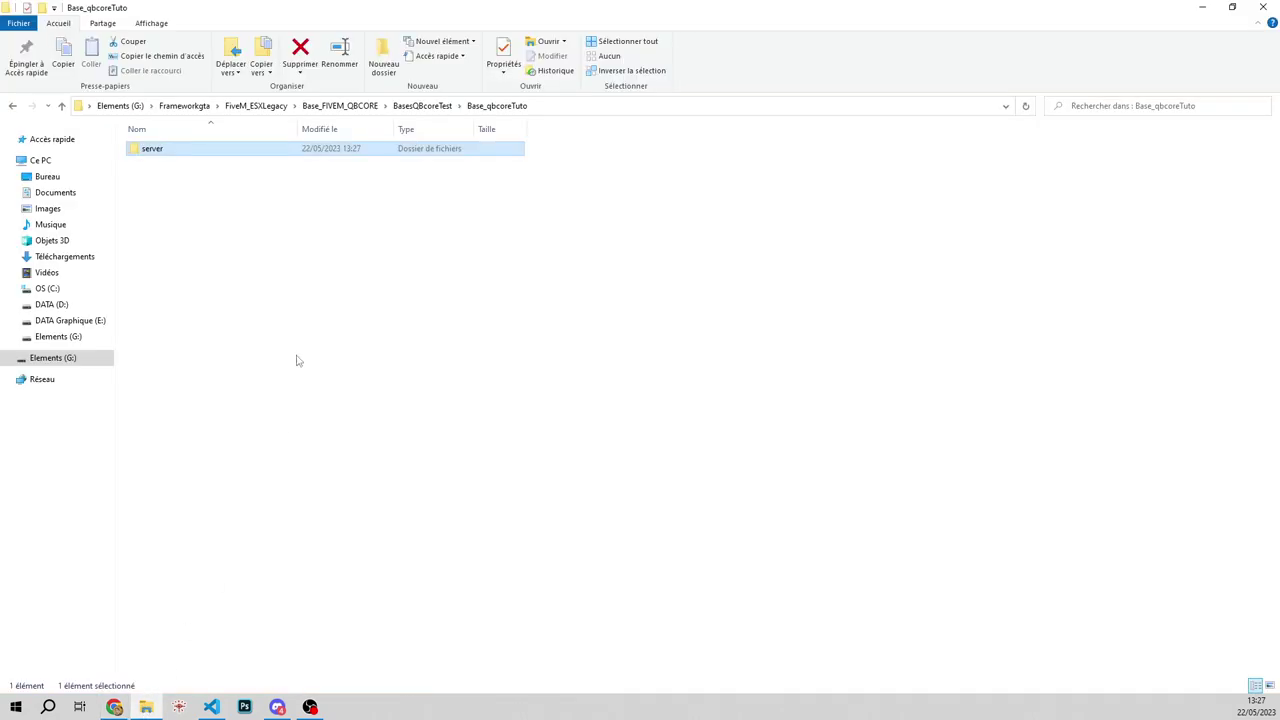
pyautogui.rightClick(72, 256)
pyautogui.click(177, 287)
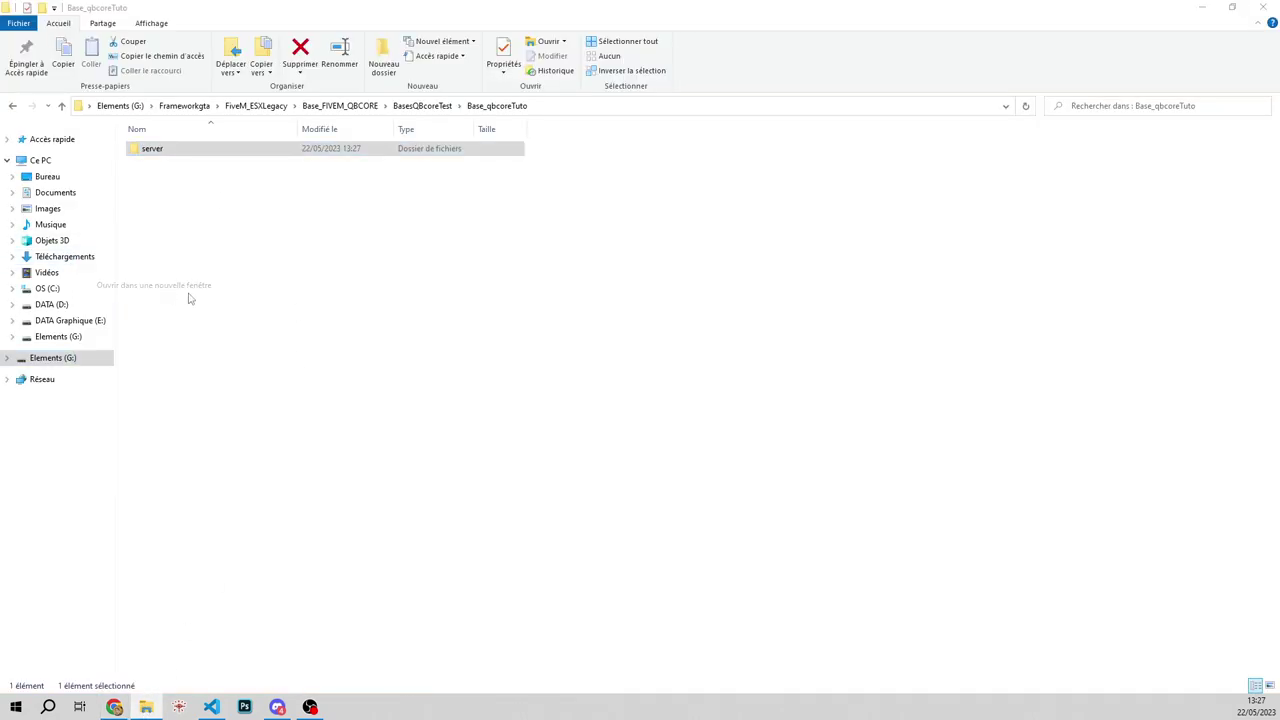
pyautogui.click(1232, 7)
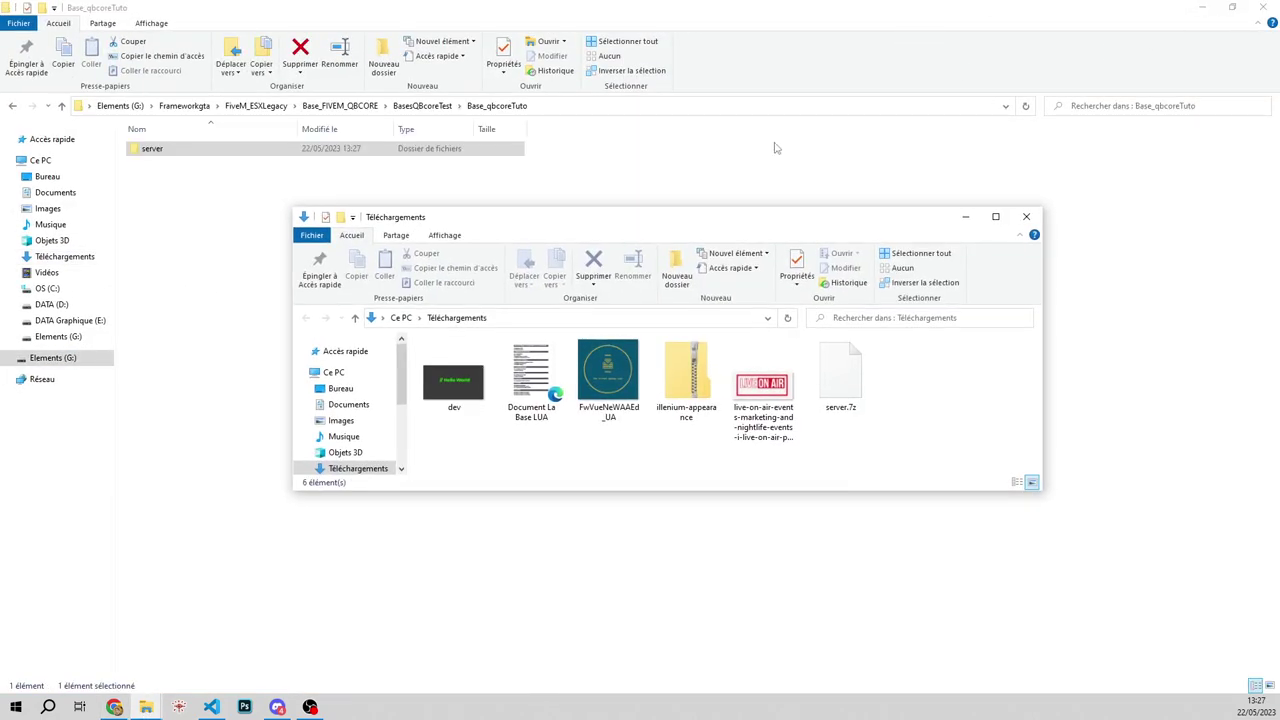
pyautogui.moveTo(840, 378); pyautogui.dragTo(204, 157)
# Step: Extract the server.7z archive directly into the server folder with 7-Zip
pyautogui.doubleClick(207, 155)
pyautogui.rightClick(176, 155)
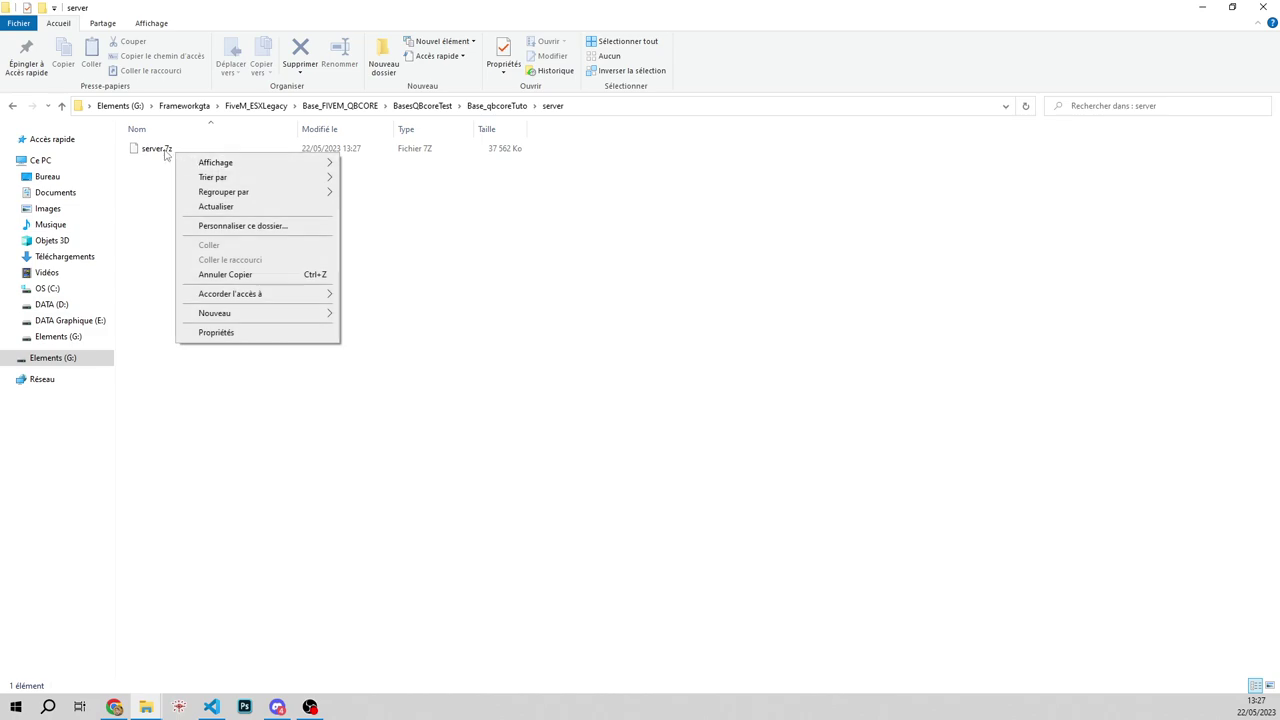
pyautogui.rightClick(165, 152)
pyautogui.moveTo(320, 190)
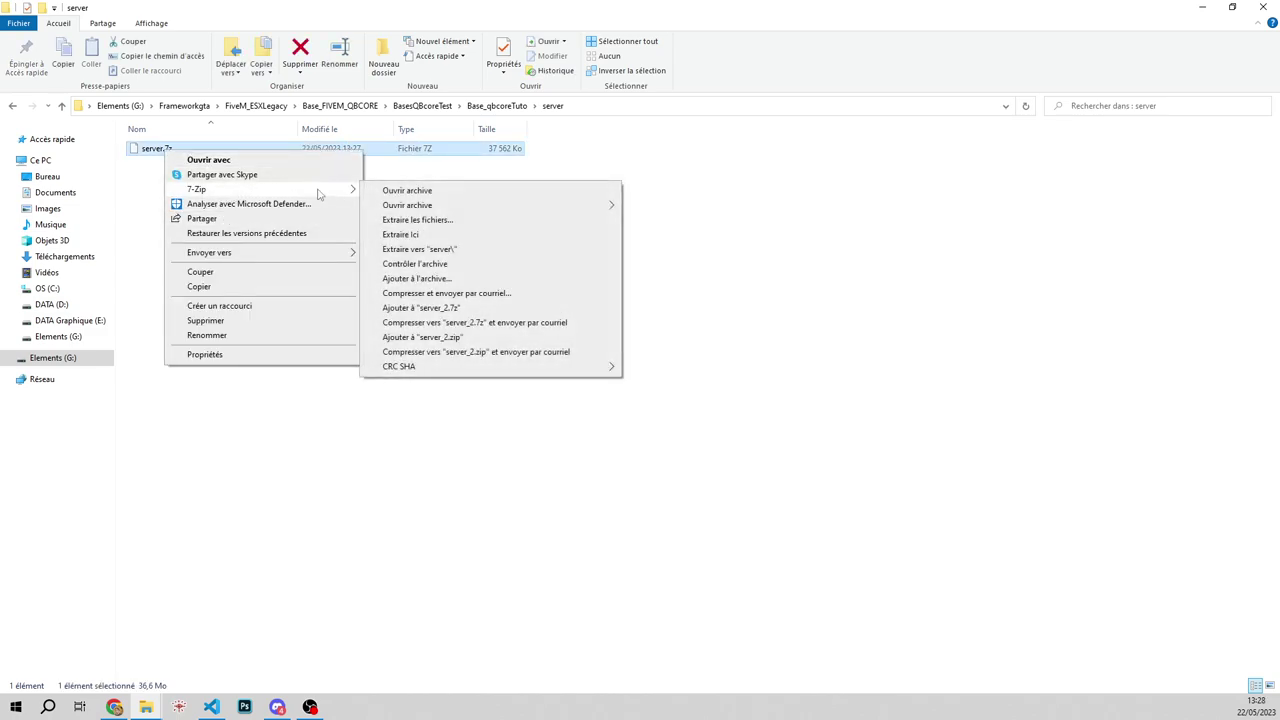
pyautogui.click(405, 236)
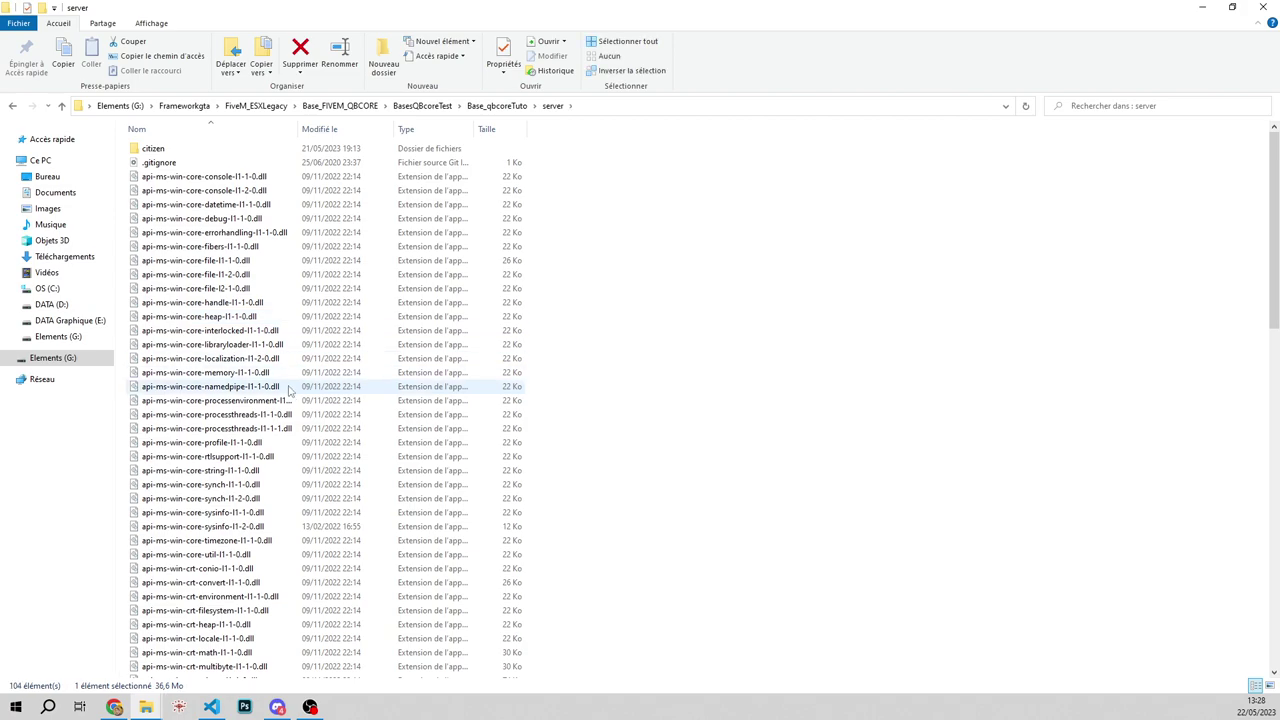
# Step: Delete the server.7z archive from the server folder
pyautogui.scroll(-8, 290, 390)
pyautogui.scroll(-13, 290, 390)
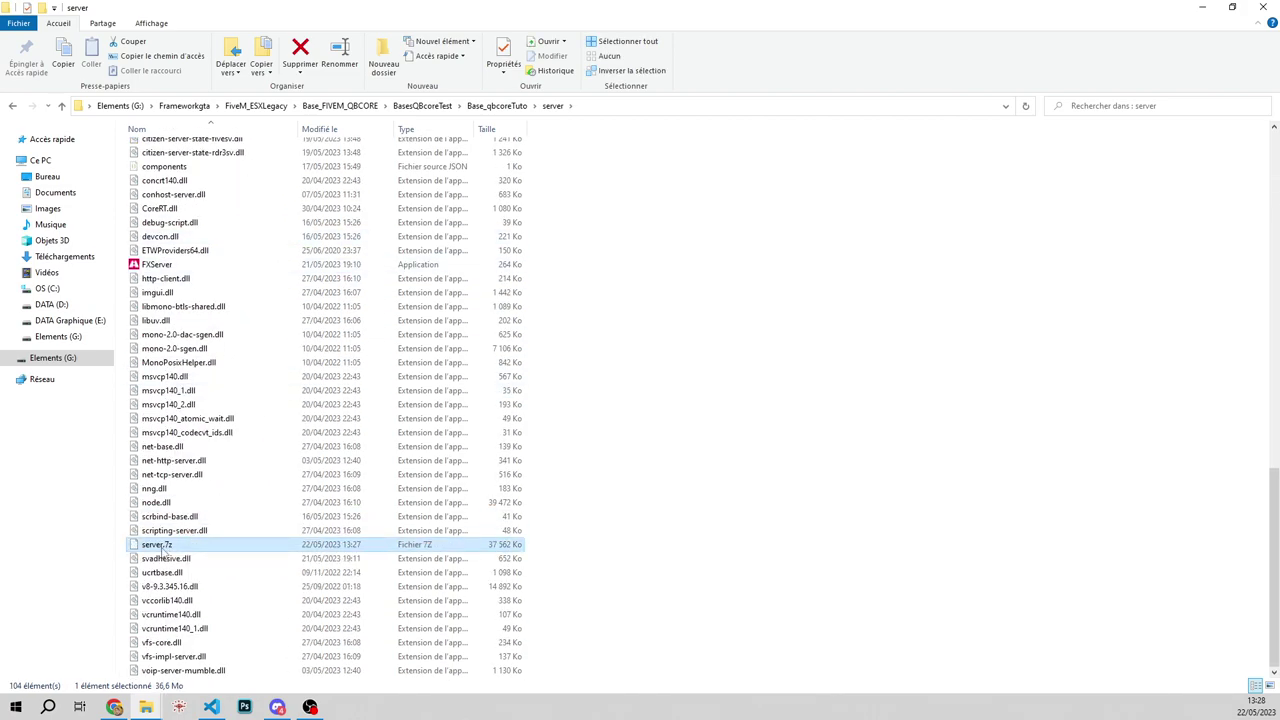
pyautogui.press('Delete')
# Step: Launch the FXServer application from the server folder
pyautogui.scroll(9, 277, 394)
pyautogui.scroll(-4, 273, 393)
pyautogui.scroll(-5, 272, 392)
pyautogui.click(224, 279)
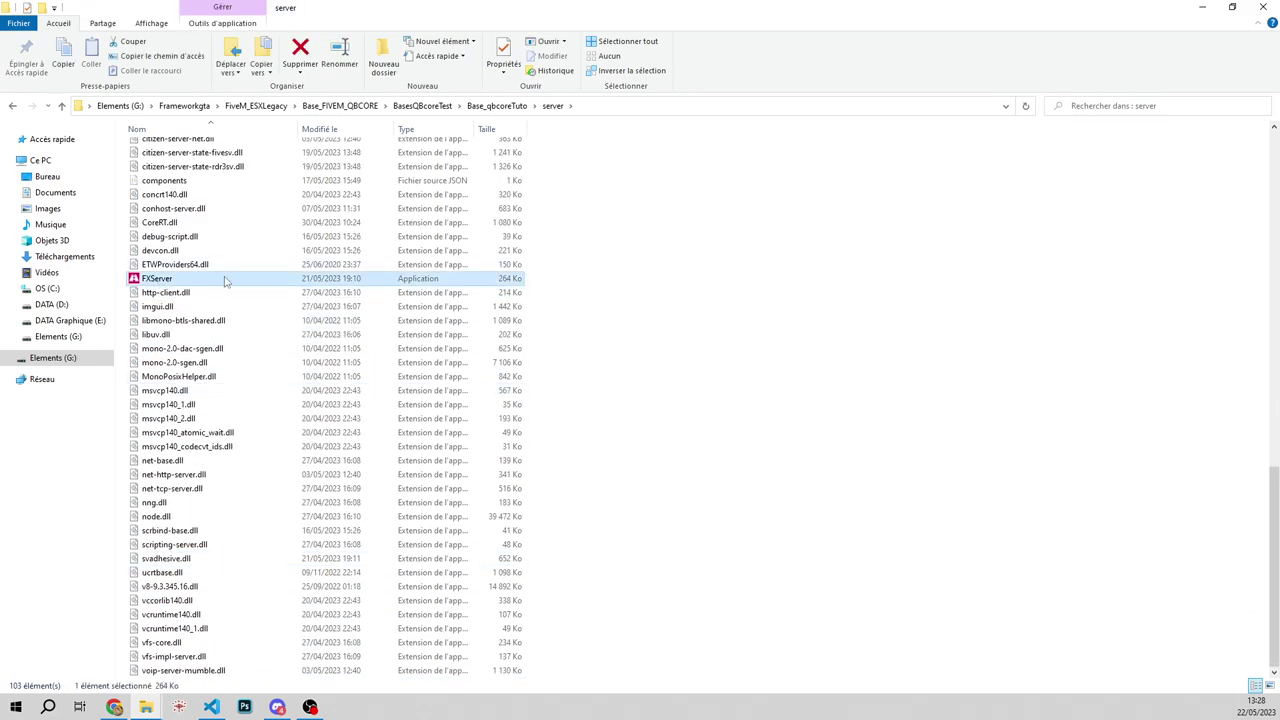
pyautogui.doubleClick(174, 280)
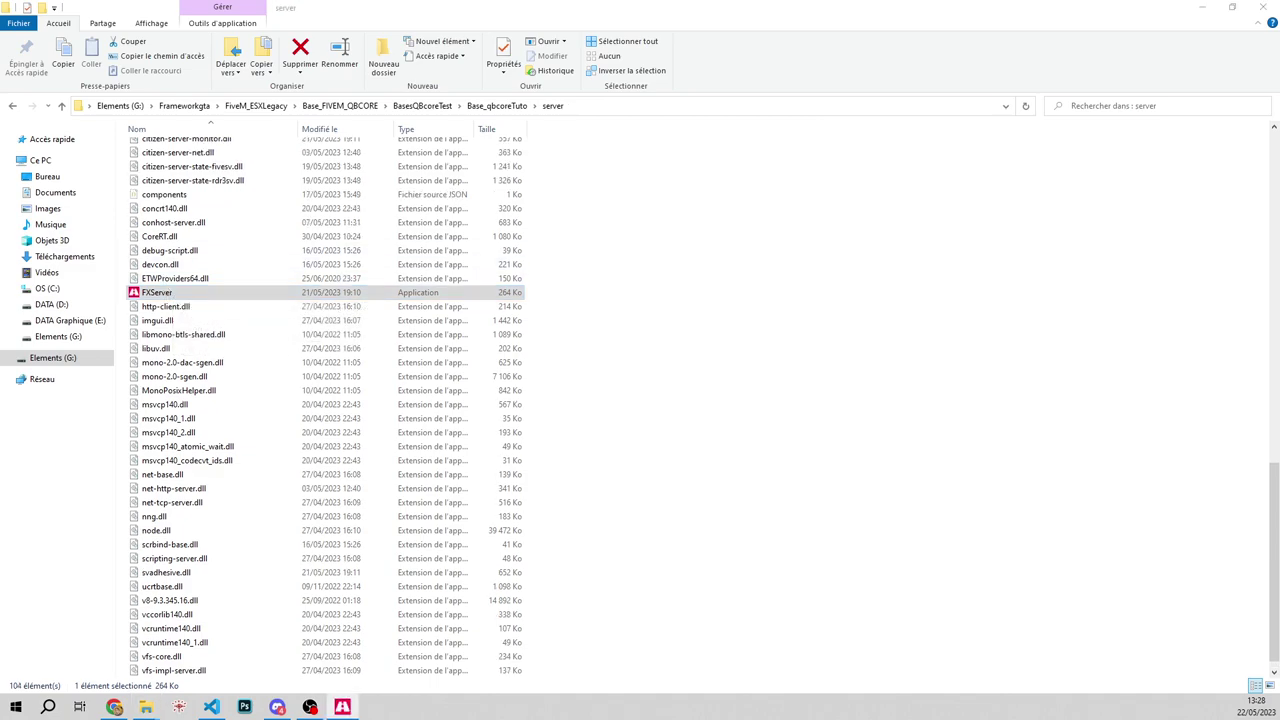
pyautogui.moveTo(199, 146); pyautogui.dragTo(640, 182)
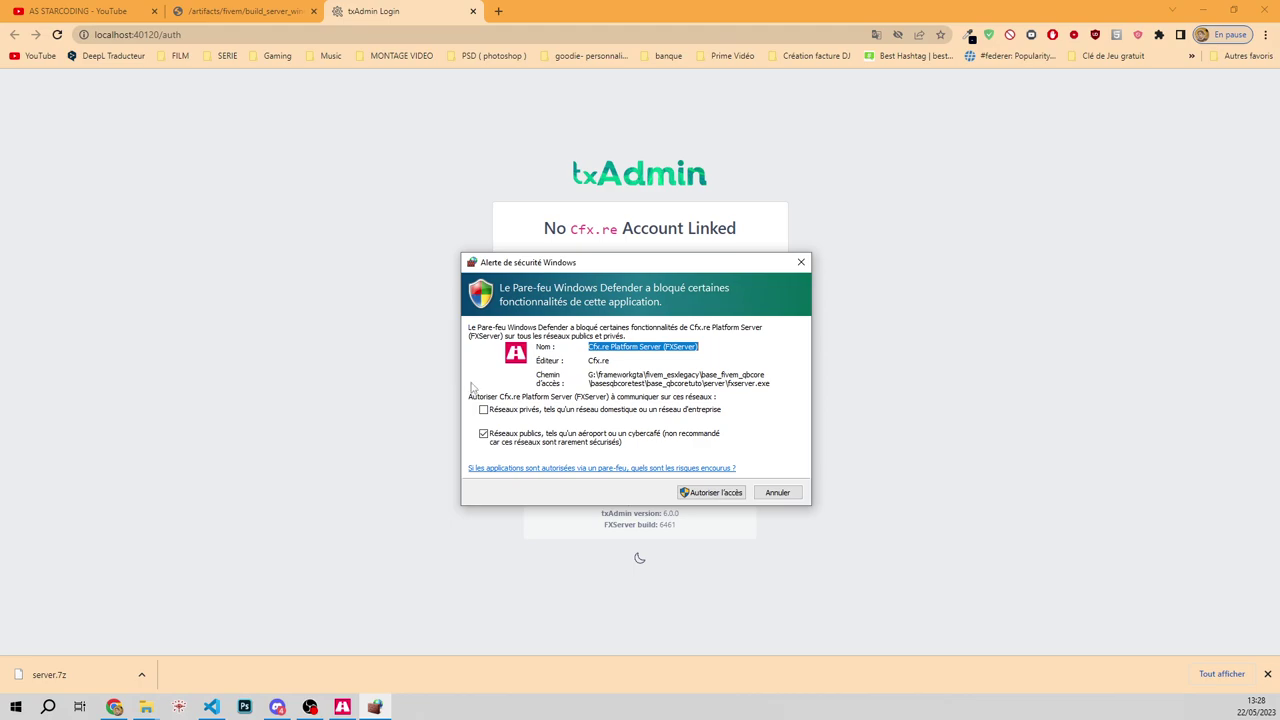
# Step: Allow FXServer through the Windows firewall on private networks only
pyautogui.click(484, 433)
pyautogui.click(484, 433)
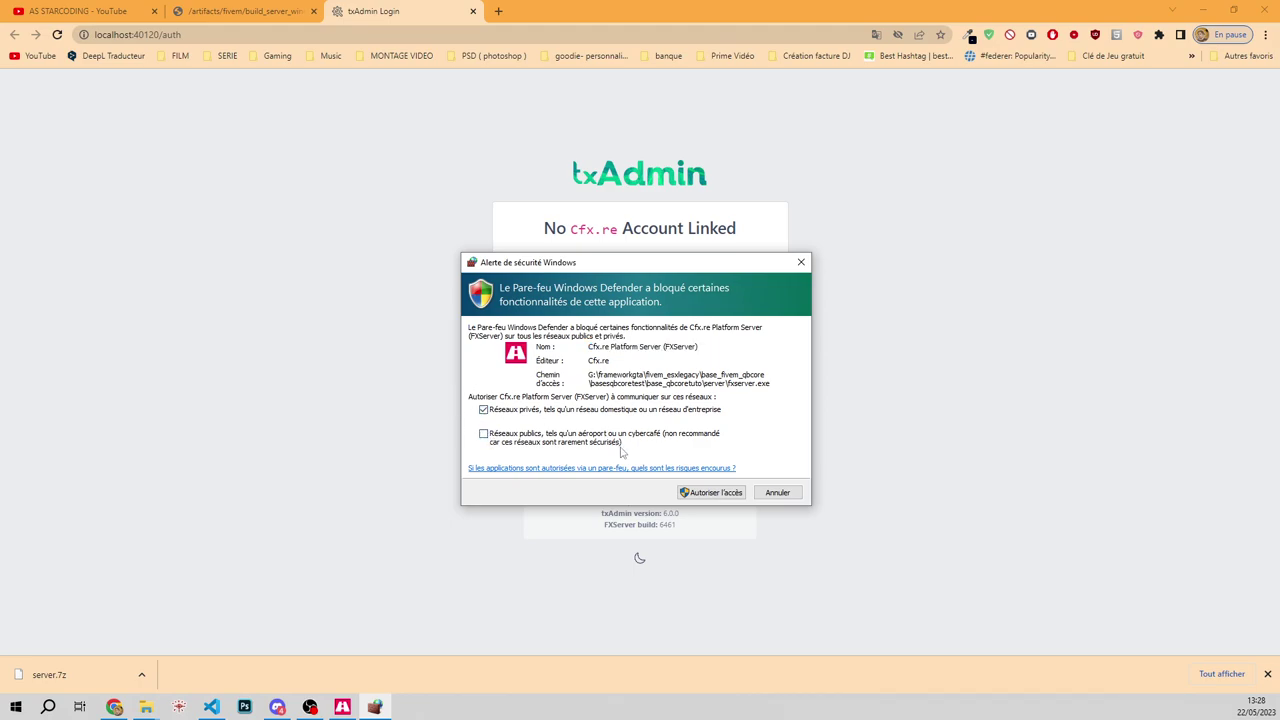
pyautogui.click(688, 492)
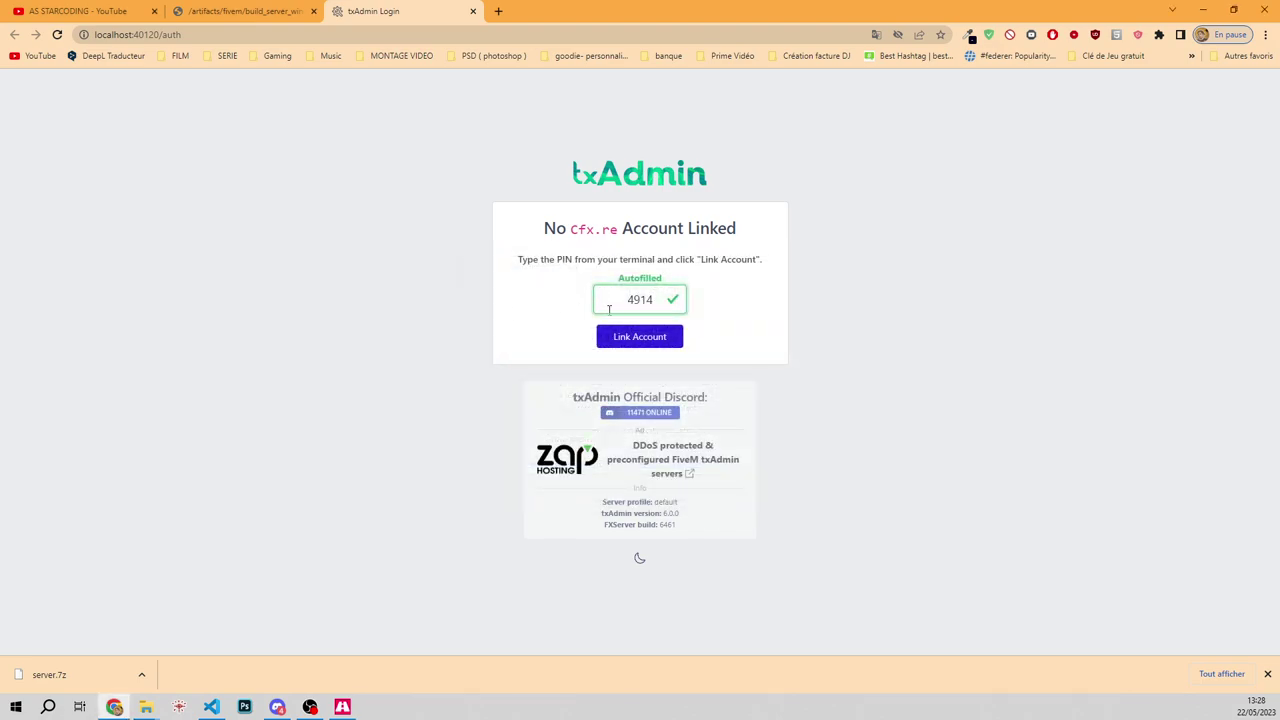
# Step: Link the Cfx.re account to txAdmin with the terminal PIN and sign in with Google
pyautogui.click(639, 336)
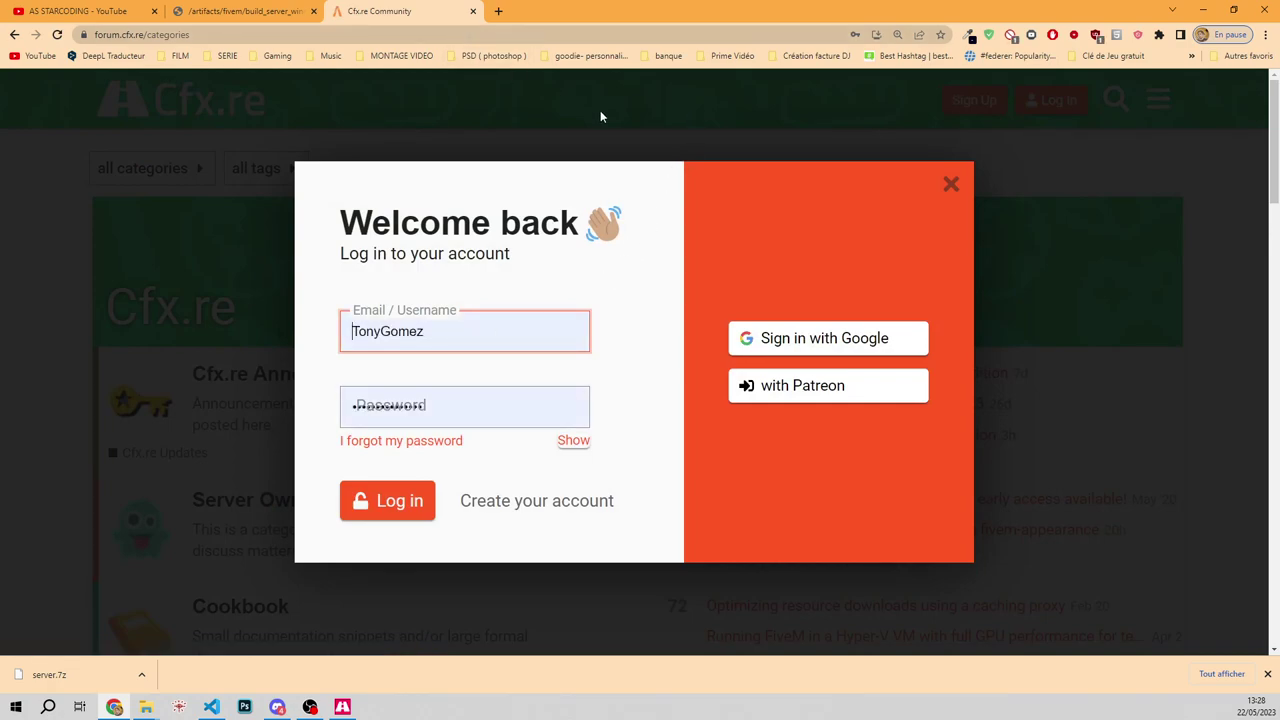
pyautogui.press('Return')
pyautogui.click(789, 340)
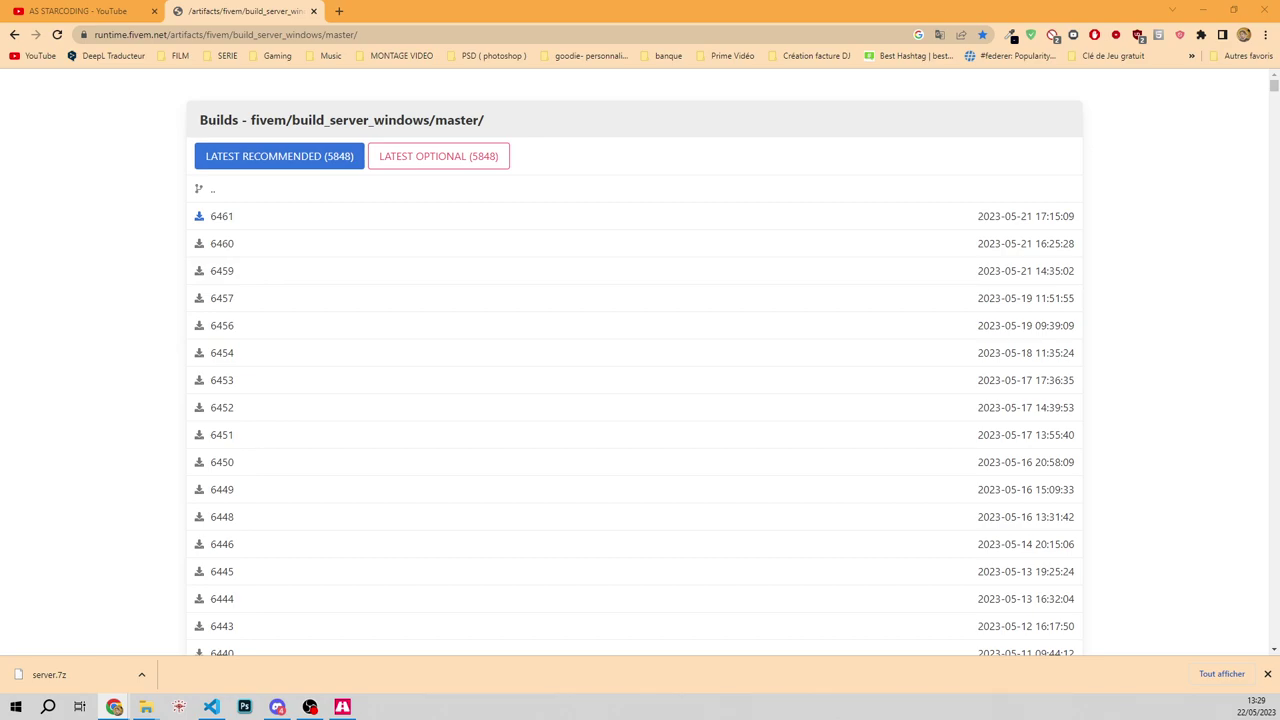
# Step: Enter and confirm the txAdmin backup password, accept the terms, and create the master account
pyautogui.moveTo(60, 88); pyautogui.dragTo(447, 7)
pyautogui.click(621, 298)
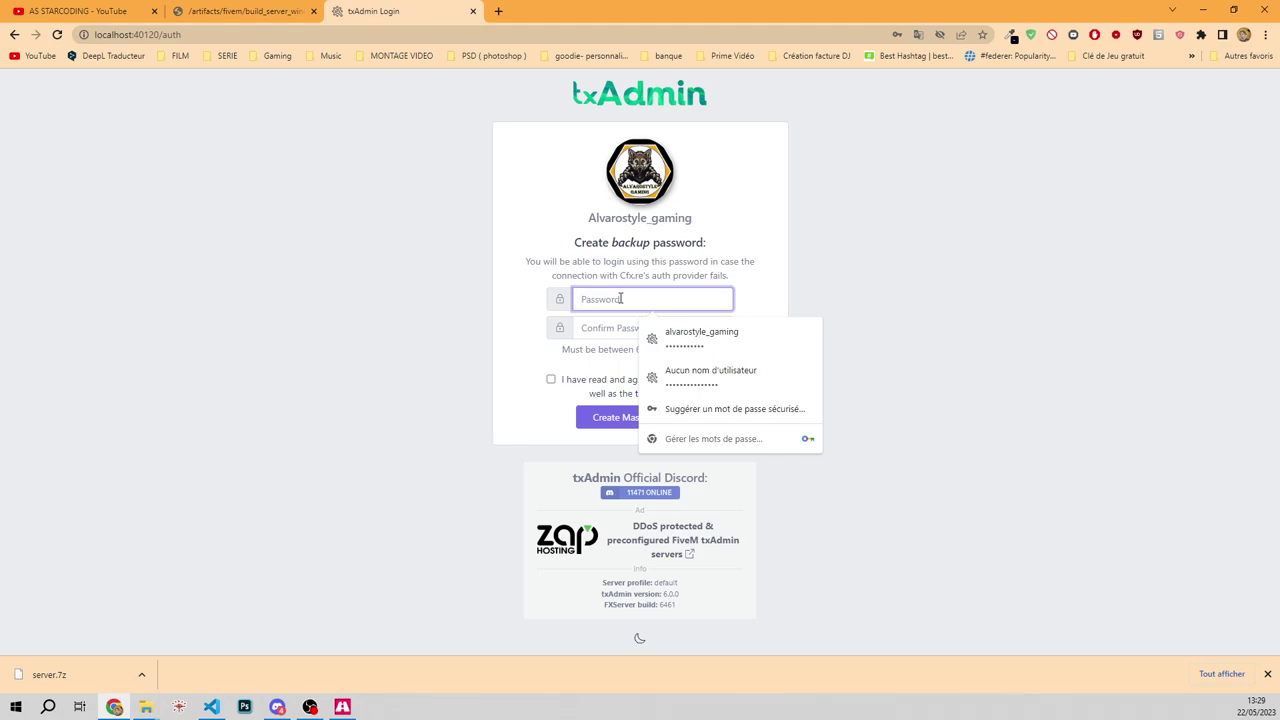
pyautogui.write('a')
pyautogui.click(590, 325)
pyautogui.write('al****')
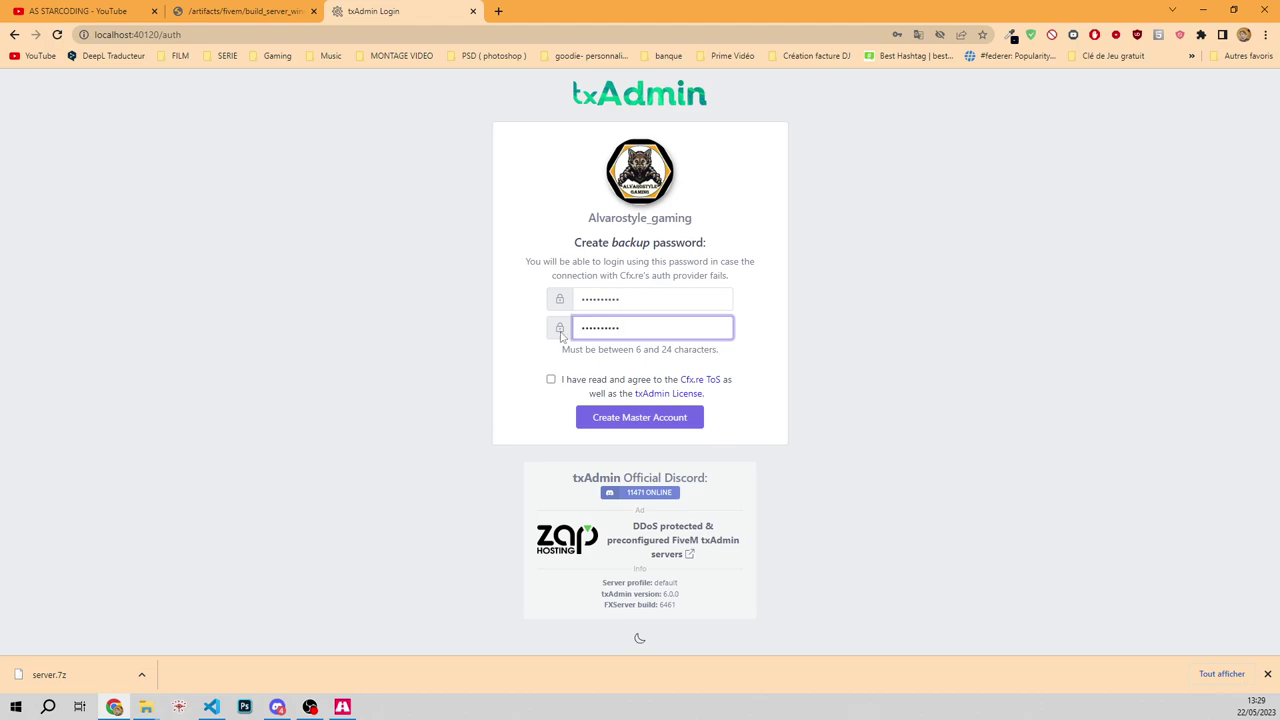
pyautogui.click(551, 379)
pyautogui.click(650, 420)
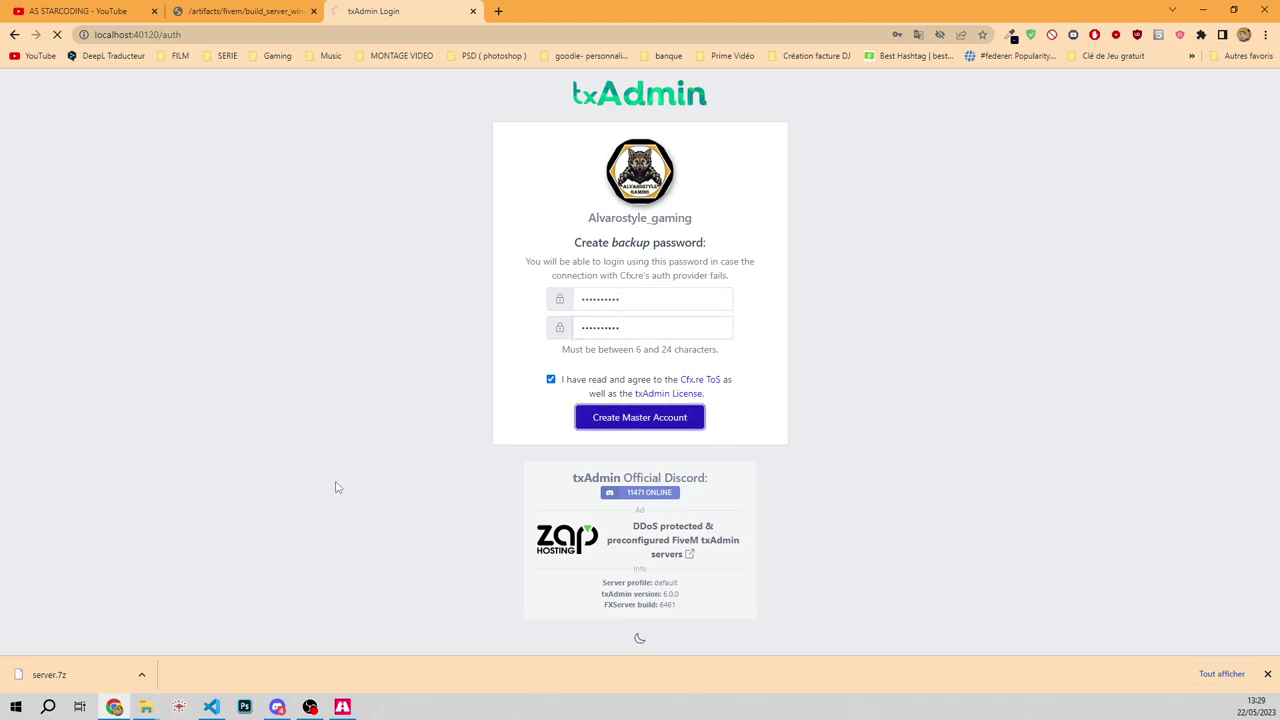
pyautogui.click(983, 56)
# Step: Start the txAdmin server setup and copy the folder name Base_qbcoreTuto from the server folder's path in File Explorer
pyautogui.click(463, 231)
pyautogui.moveTo(501, 258); pyautogui.dragTo(420, 254)
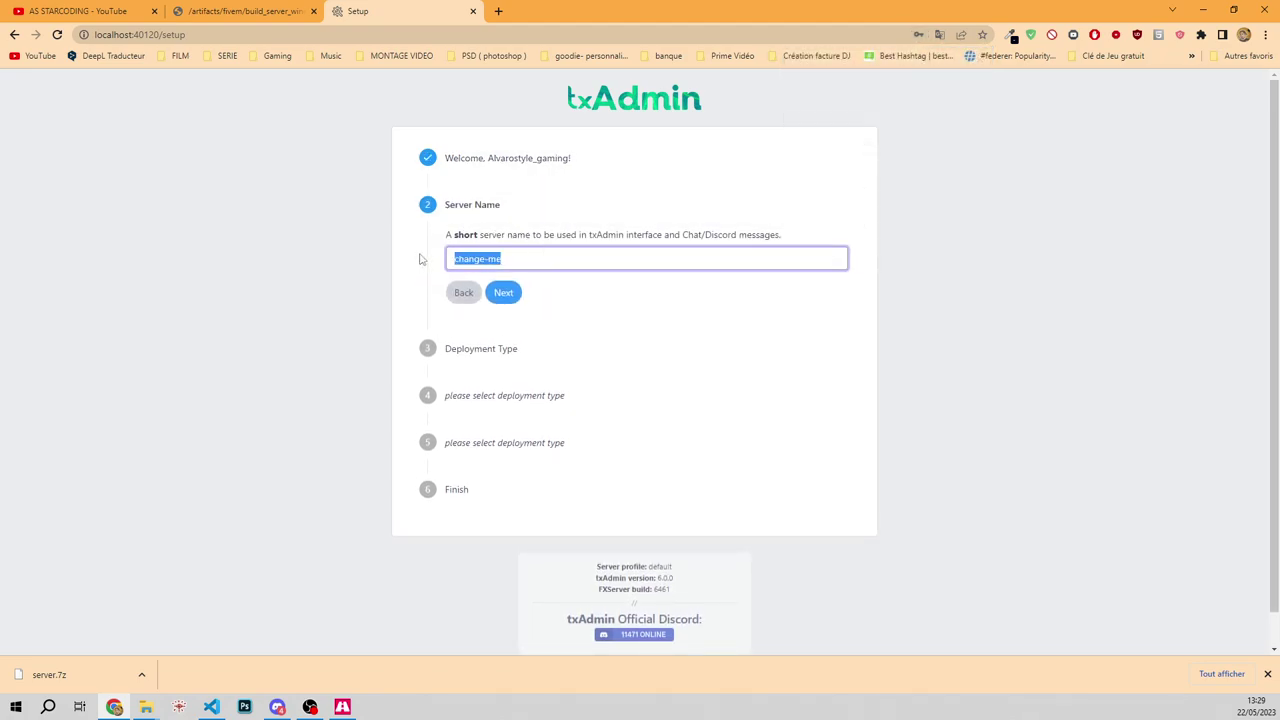
pyautogui.moveTo(147, 703)
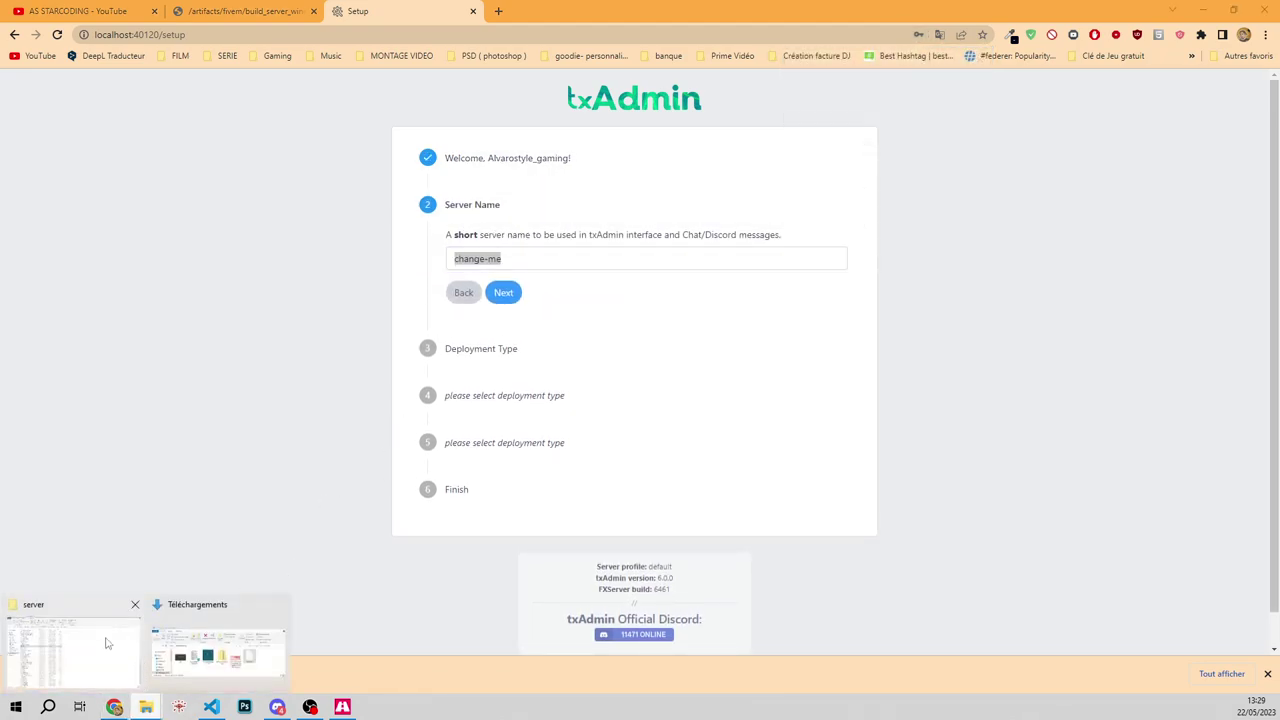
pyautogui.click(60, 645)
pyautogui.click(548, 107)
pyautogui.click(391, 107)
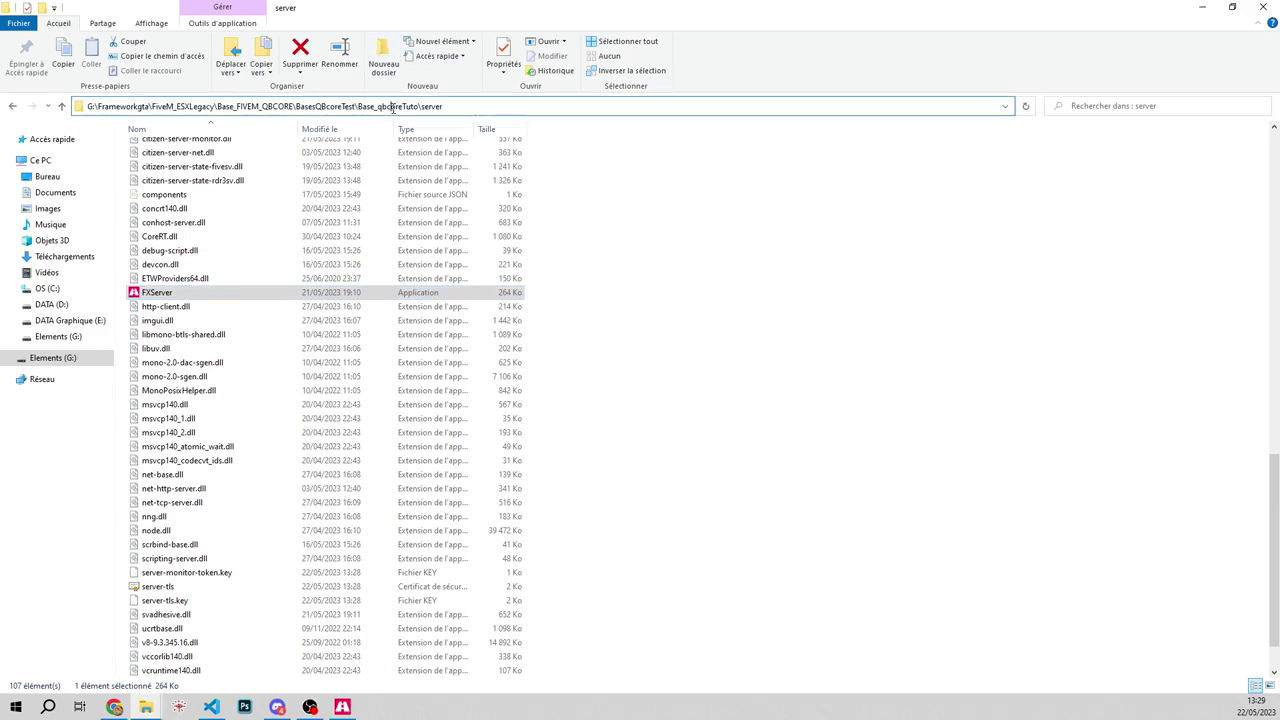
pyautogui.moveTo(358, 107); pyautogui.dragTo(414, 107)
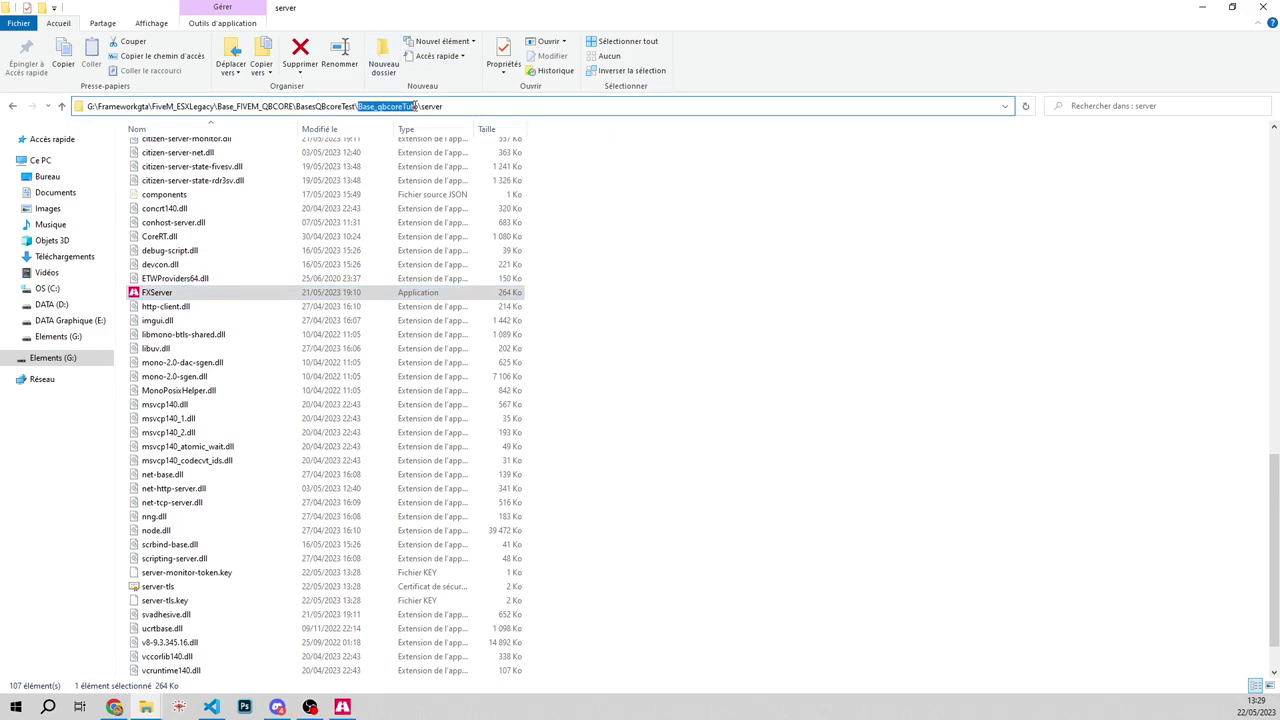
pyautogui.rightClick(418, 107)
pyautogui.click(445, 152)
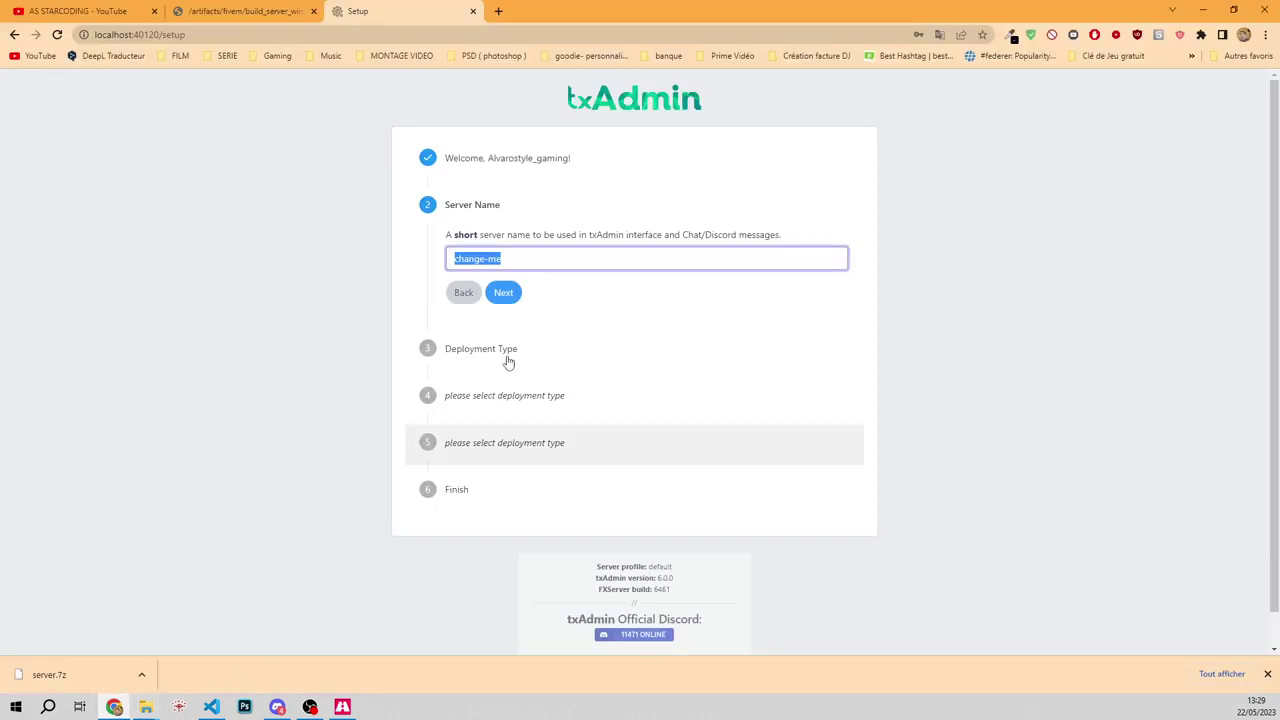
# Step: Set the txAdmin server name to Base_qbcoreTuto and continue to the deployment type
pyautogui.click(114, 707)
pyautogui.hotkey('ctrl', 'v')
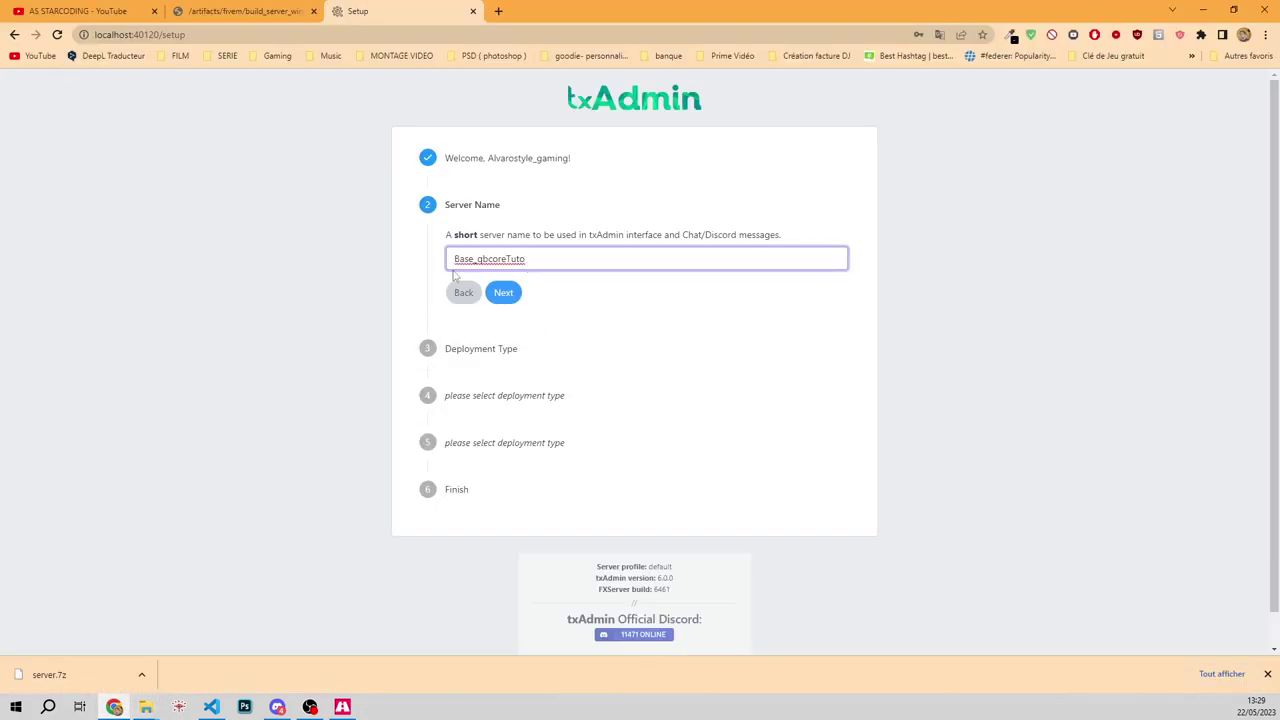
pyautogui.click(455, 261)
pyautogui.click(512, 295)
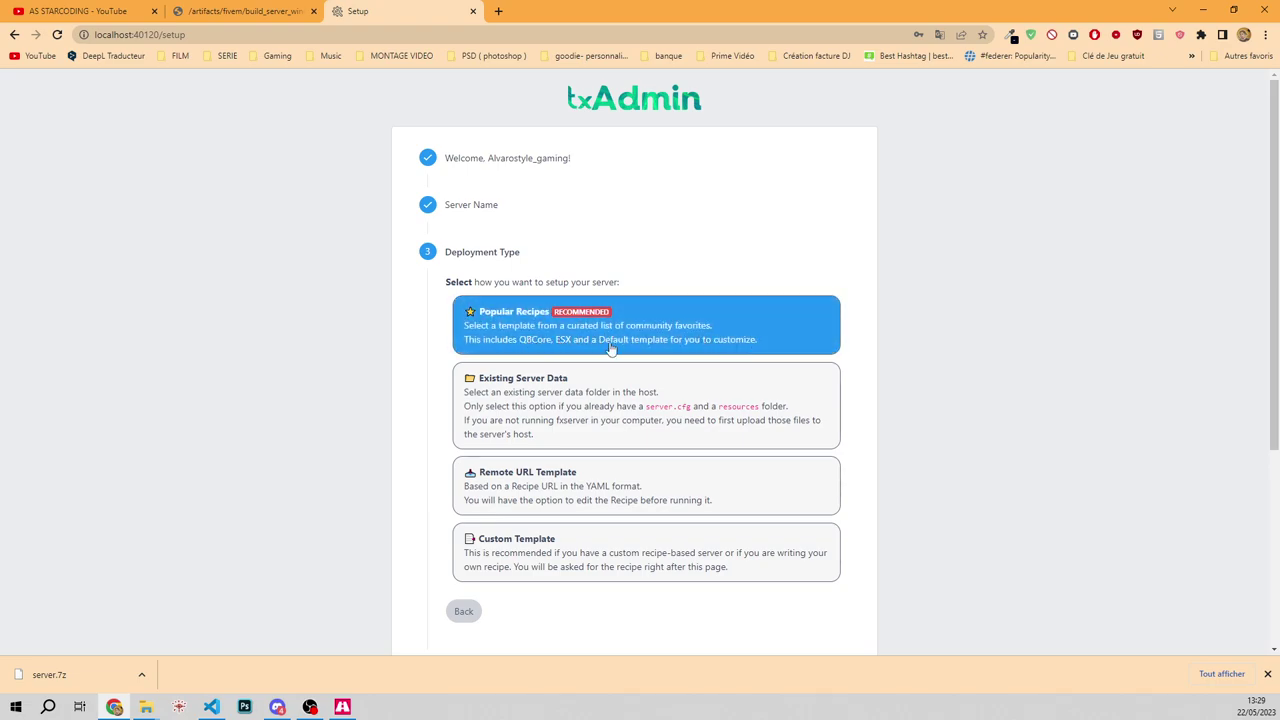
# Step: Choose Popular Recipes as the deployment type and QBCore Framework as the template
pyautogui.click(688, 330)
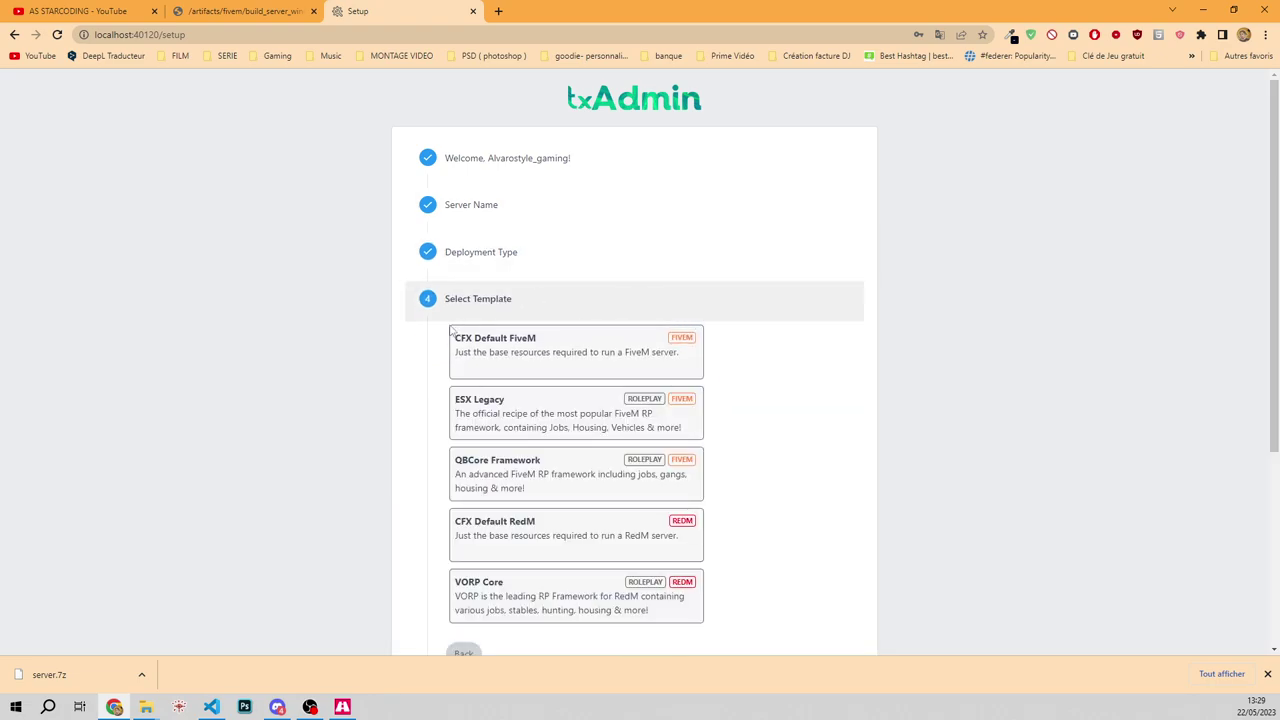
pyautogui.scroll(-1, 453, 558)
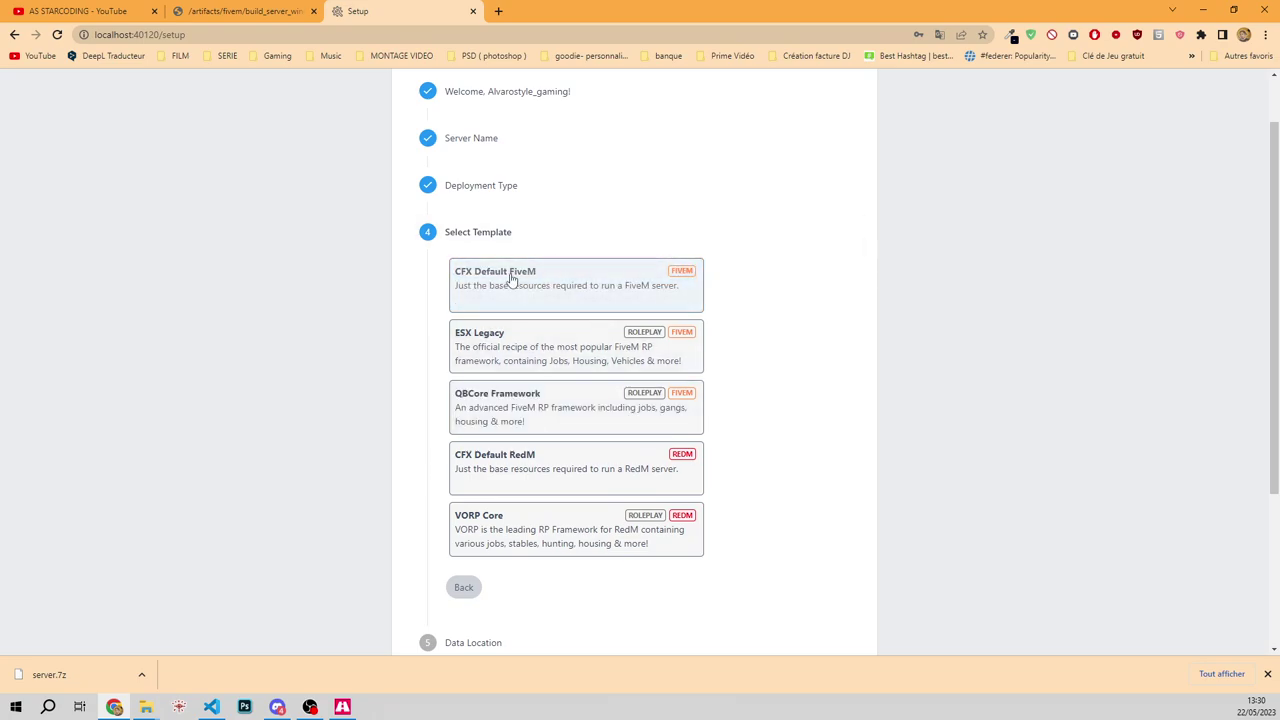
pyautogui.click(465, 353)
pyautogui.click(567, 407)
# Step: Review the suggested server data location under Base_qbcoreTuto/txData and save it
pyautogui.moveTo(448, 368); pyautogui.dragTo(776, 370)
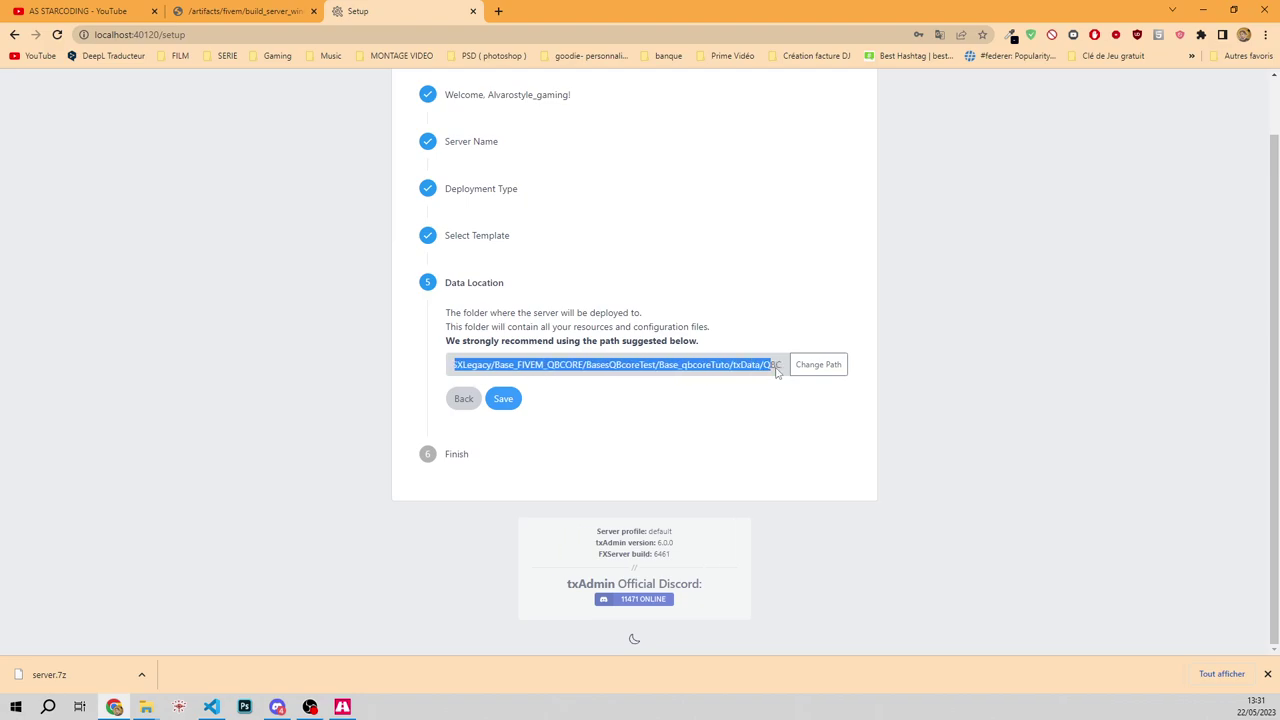
pyautogui.moveTo(623, 372); pyautogui.dragTo(445, 372)
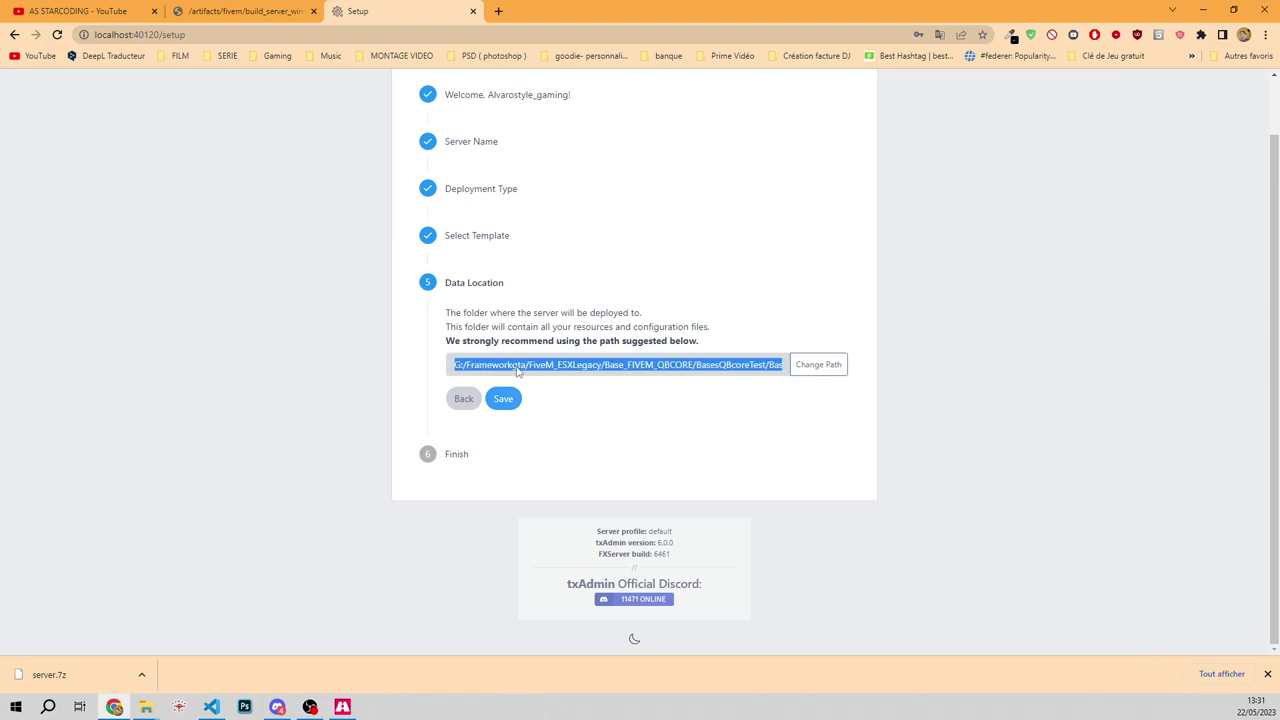
pyautogui.click(623, 399)
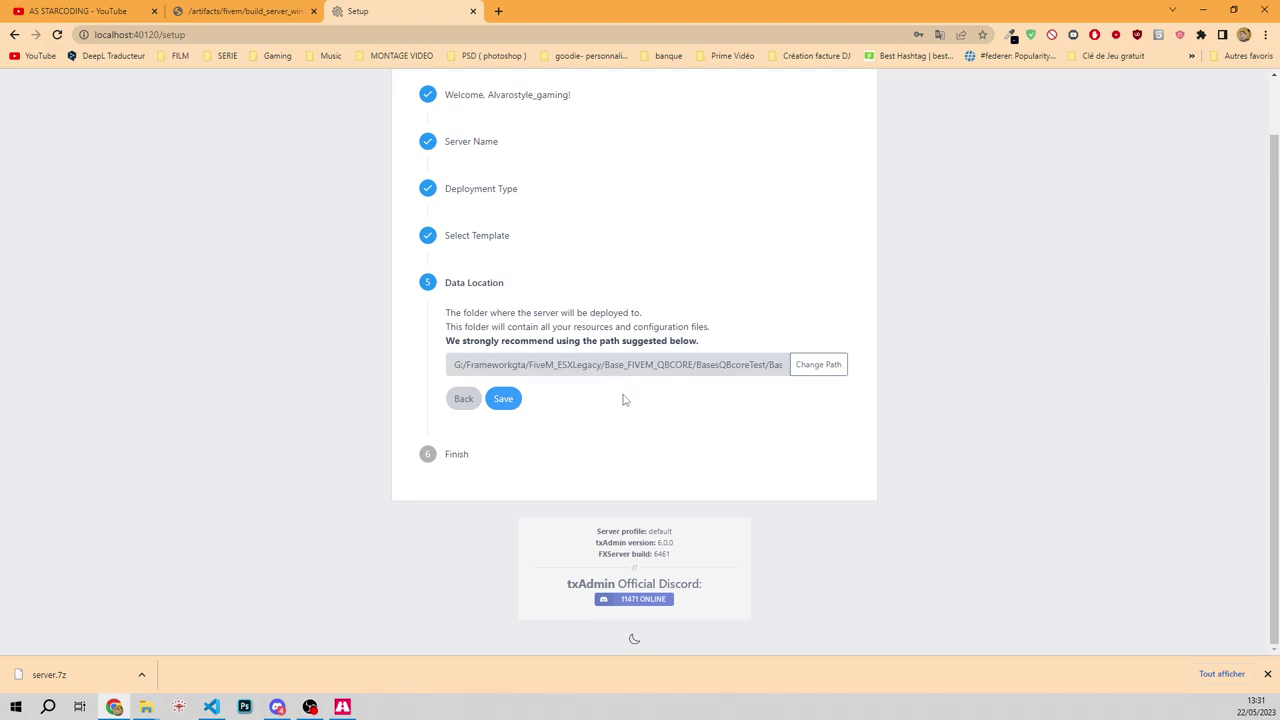
pyautogui.click(510, 400)
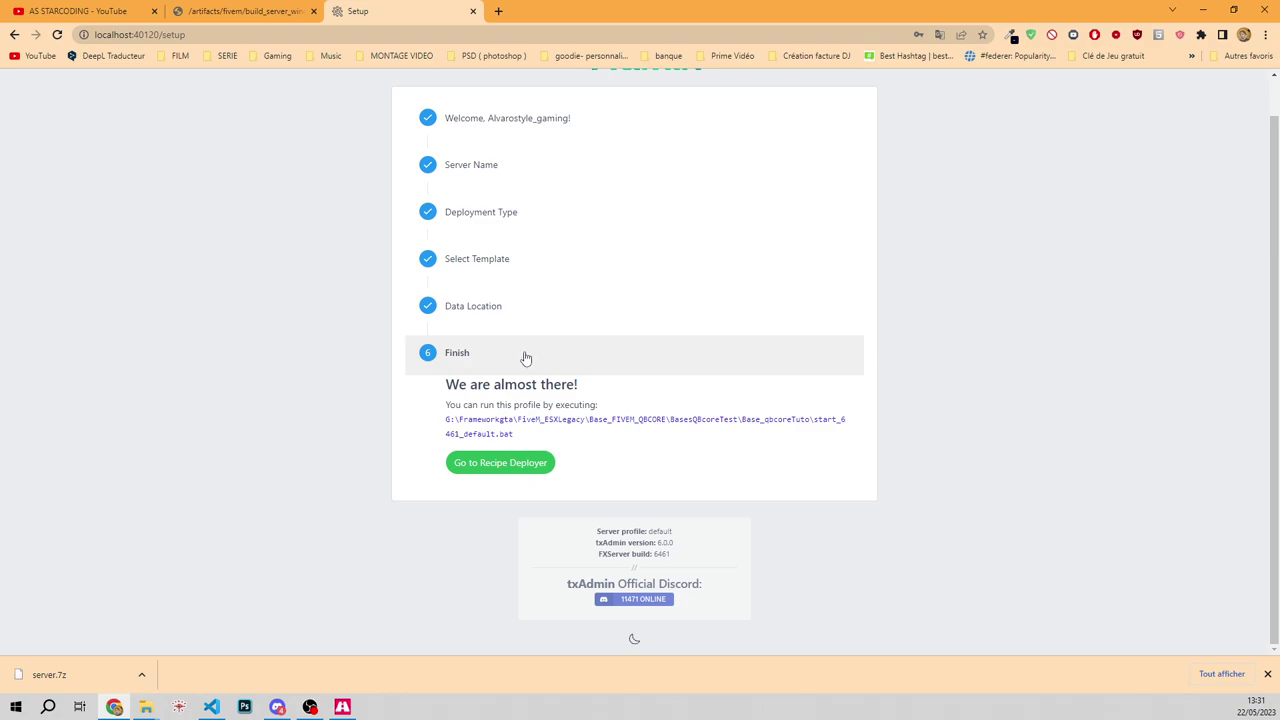
# Step: Proceed to the recipe deployer and accept the QBCore Framework recipe as it stands
pyautogui.click(512, 465)
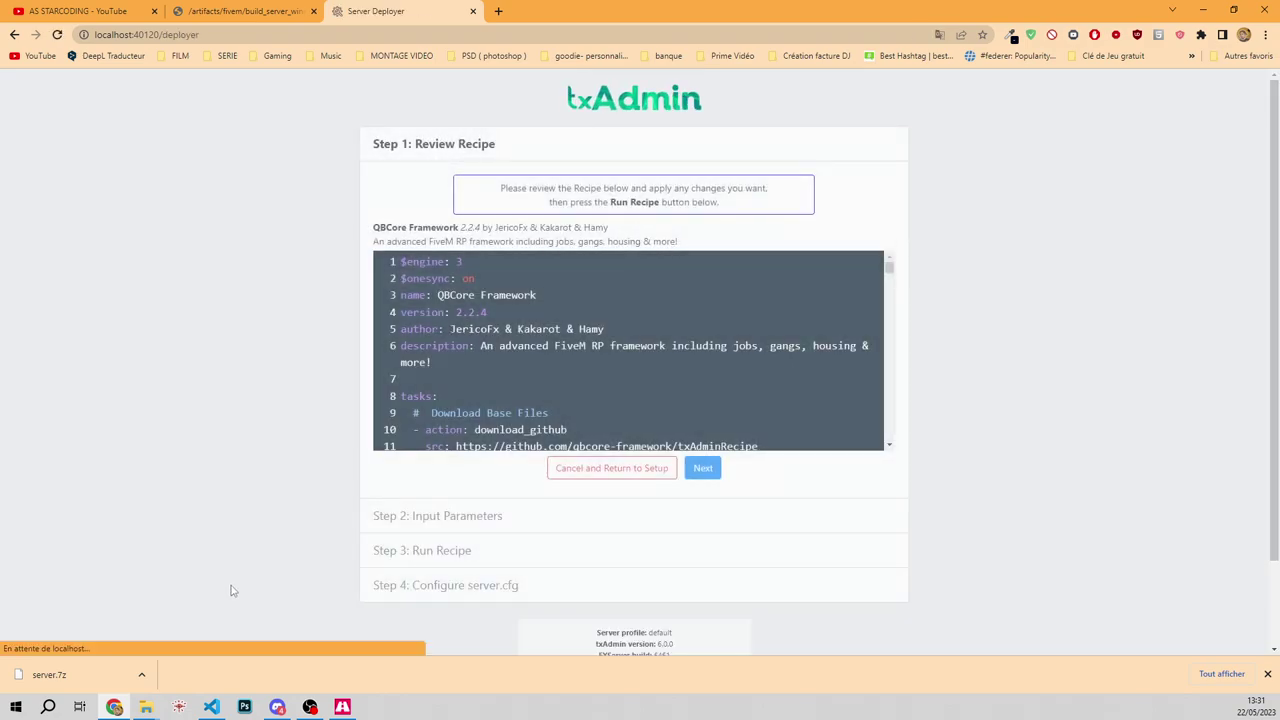
pyautogui.click(704, 469)
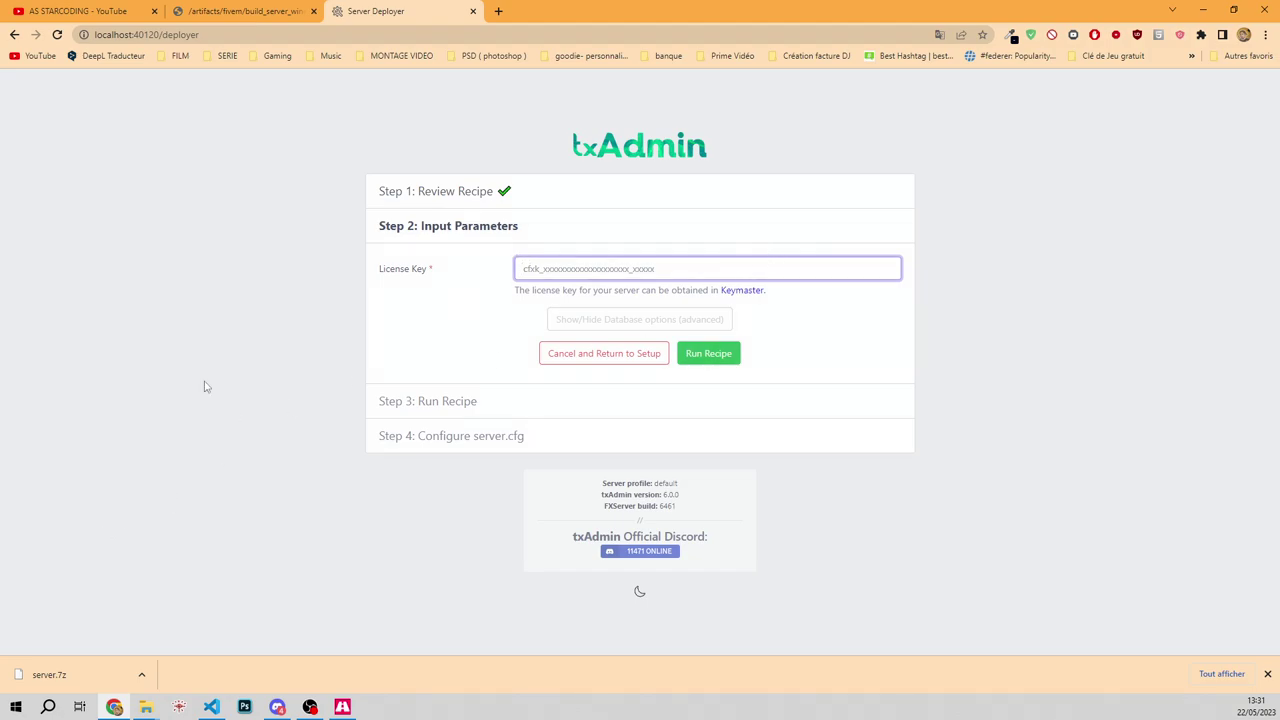
# Step: Open server.cfg from the existing BaseLegacyTuto server's txData/ESXLegacy_44881C.base folder, under BasesLegacy on DATA (D:)
pyautogui.moveTo(146, 707)
pyautogui.click(80, 666)
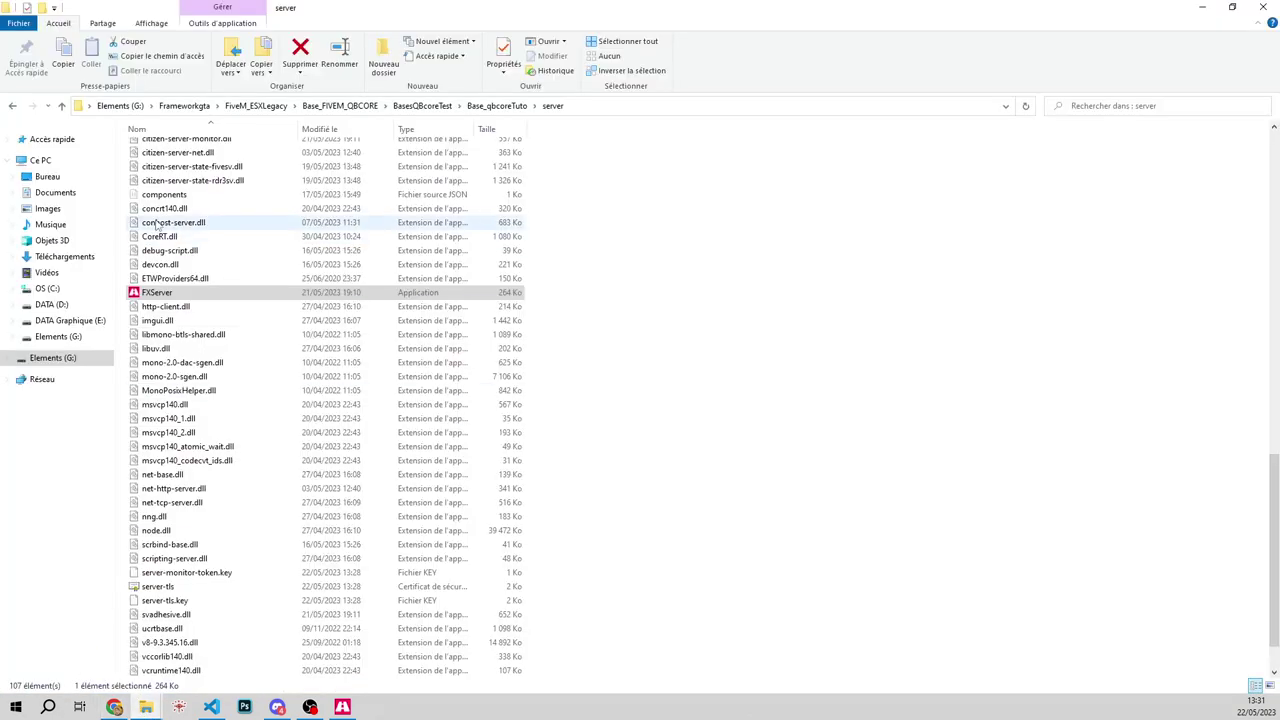
pyautogui.rightClick(54, 305)
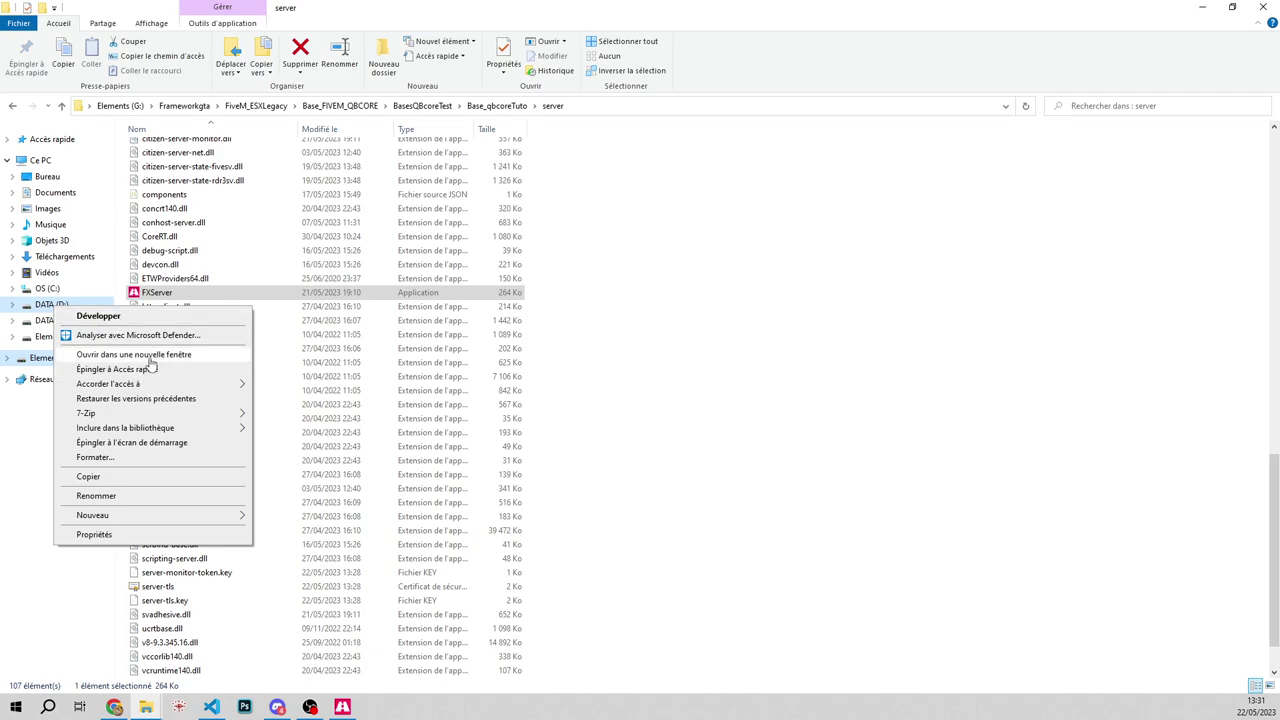
pyautogui.click(140, 357)
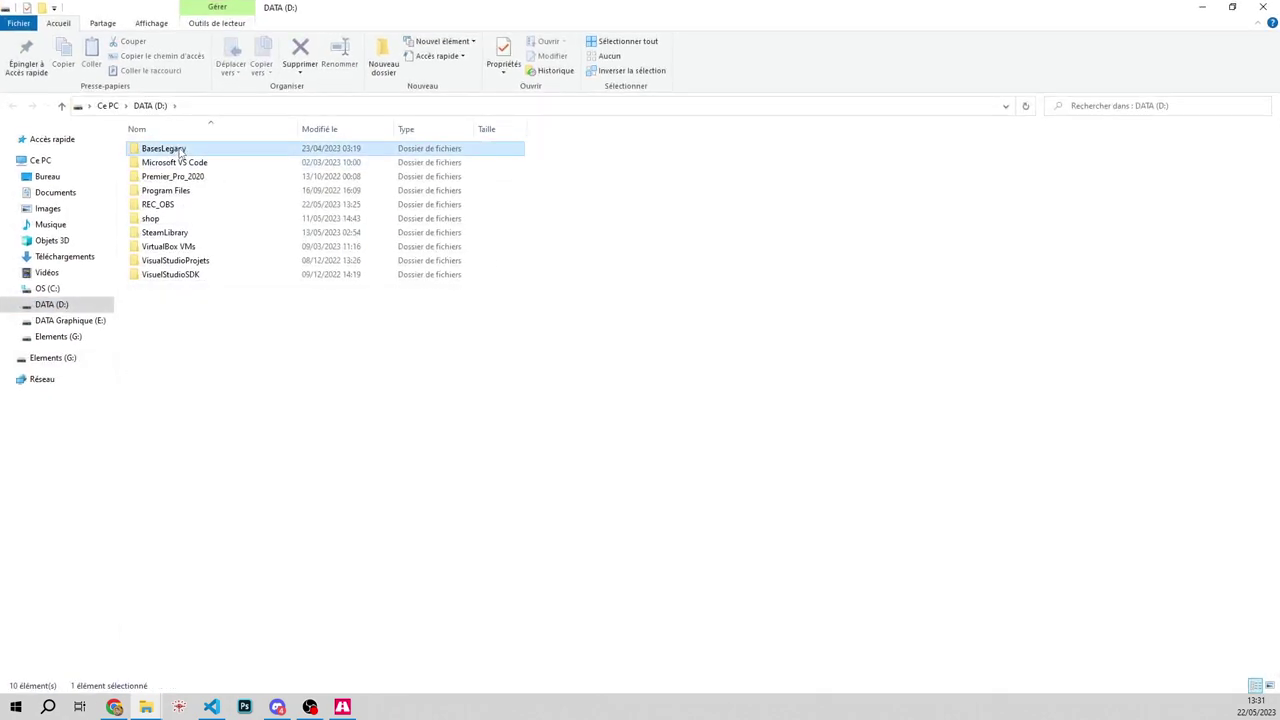
pyautogui.doubleClick(171, 147)
pyautogui.doubleClick(205, 151)
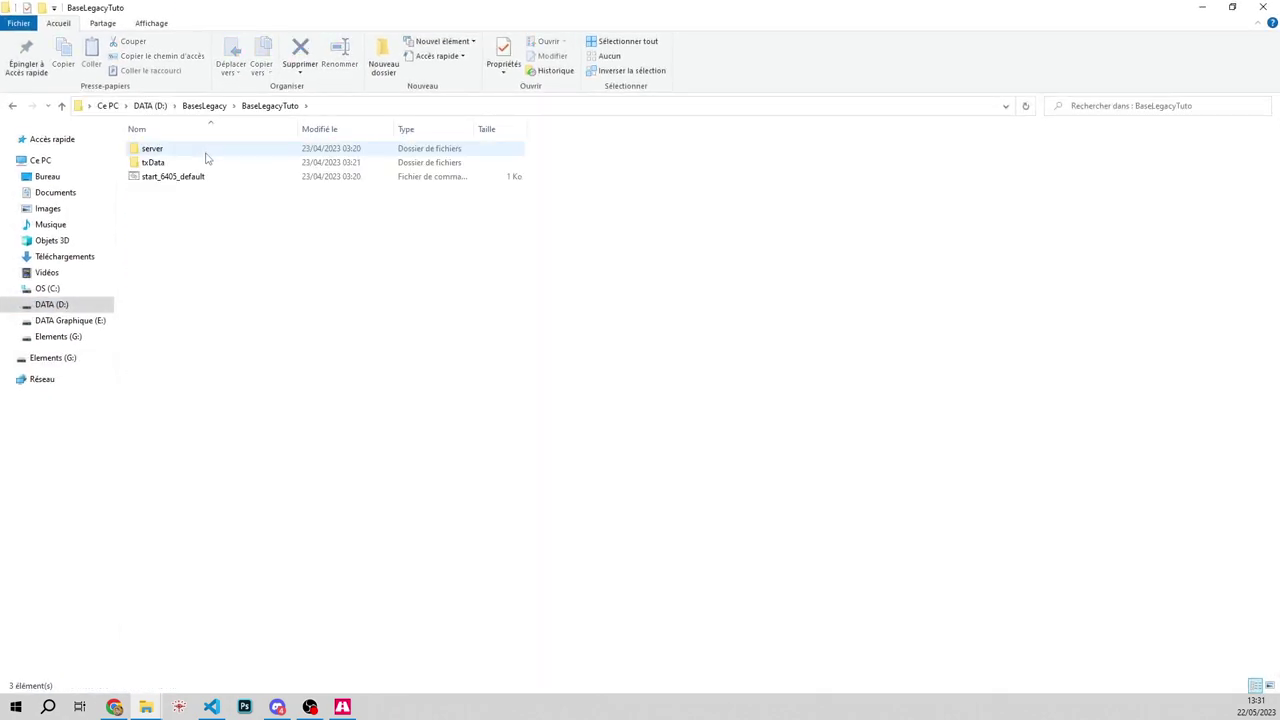
pyautogui.click(195, 166)
pyautogui.doubleClick(196, 165)
pyautogui.doubleClick(196, 163)
pyautogui.doubleClick(172, 191)
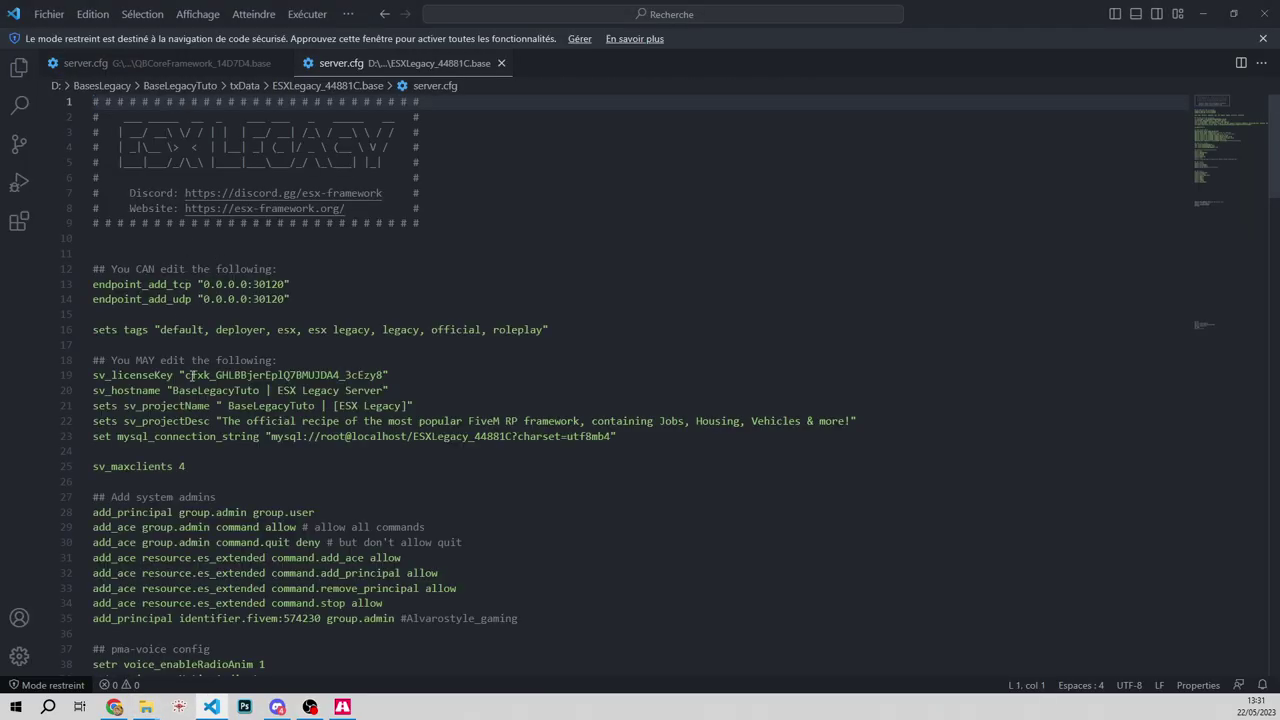
# Step: Copy the sv_licenseKey value from the ESX Legacy server.cfg and close that file
pyautogui.scroll(-1, 186, 436)
pyautogui.moveTo(185, 335); pyautogui.dragTo(384, 335)
pyautogui.rightClick(385, 336)
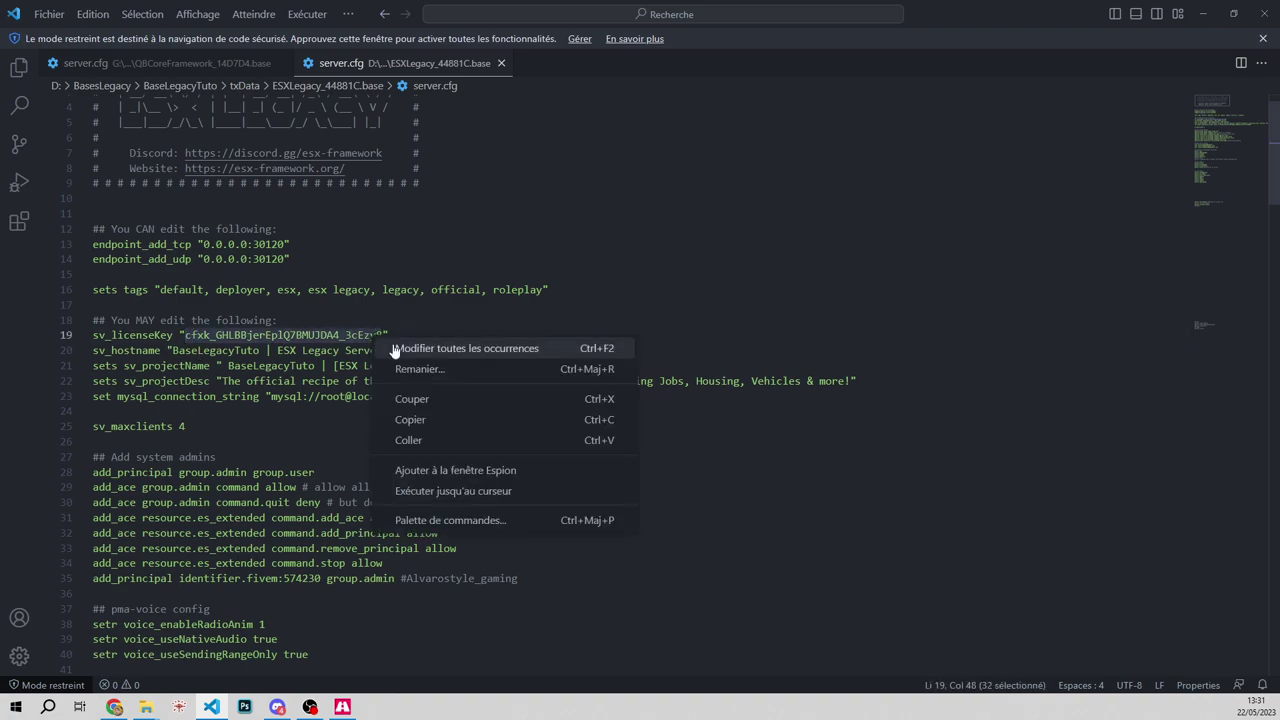
pyautogui.click(421, 417)
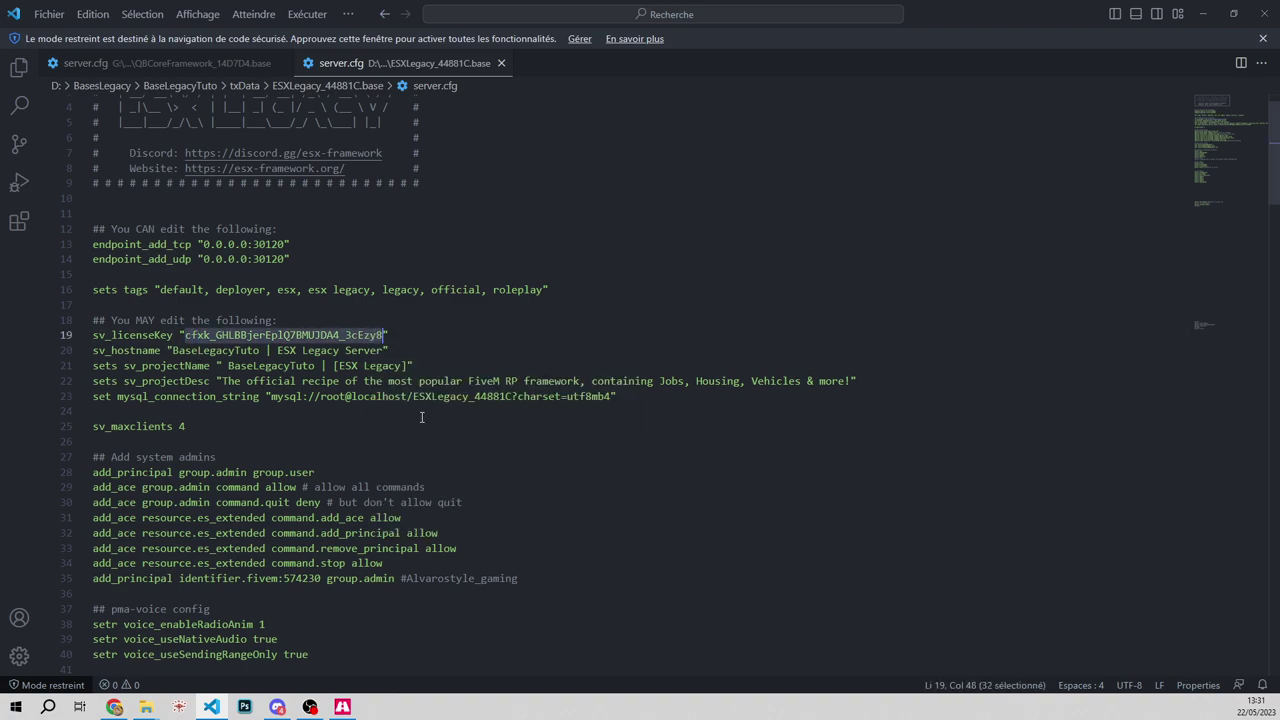
pyautogui.click(501, 63)
# Step: Paste the copied licence key into the License Key parameter in txAdmin and try to run the recipe
pyautogui.moveTo(146, 707)
pyautogui.click(72, 650)
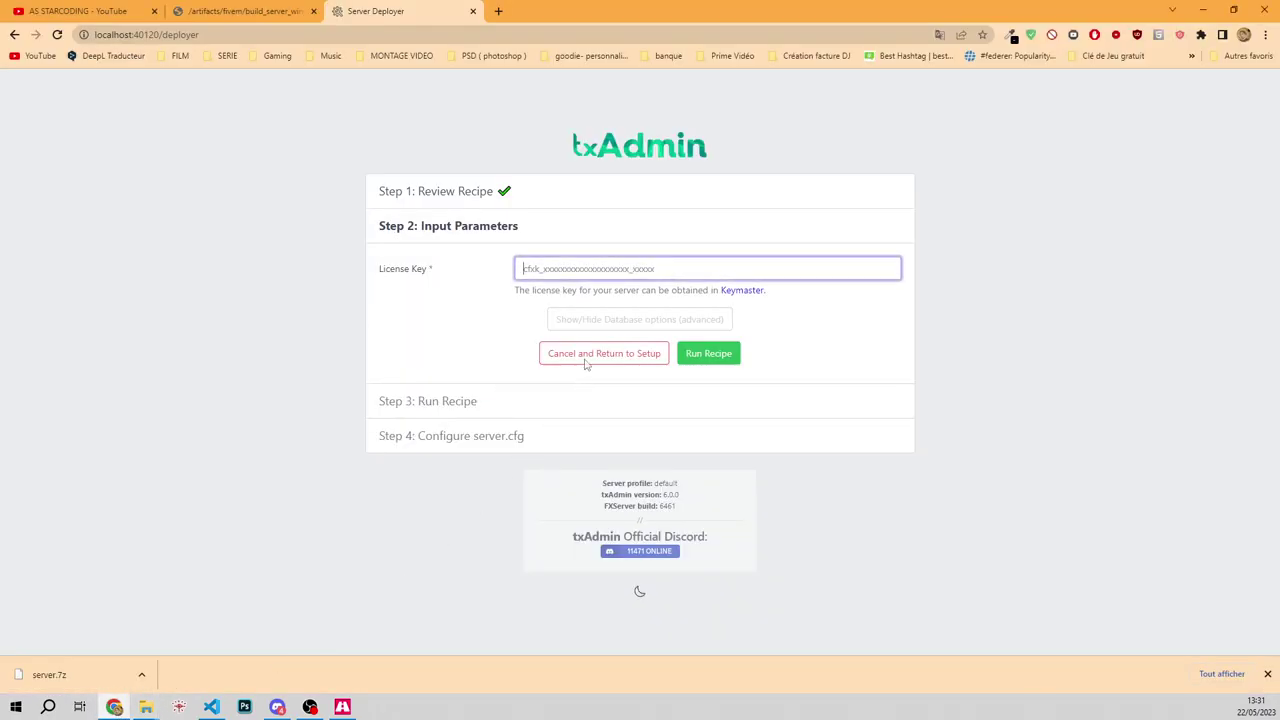
pyautogui.click(114, 707)
pyautogui.hotkey('ctrl', 'v')
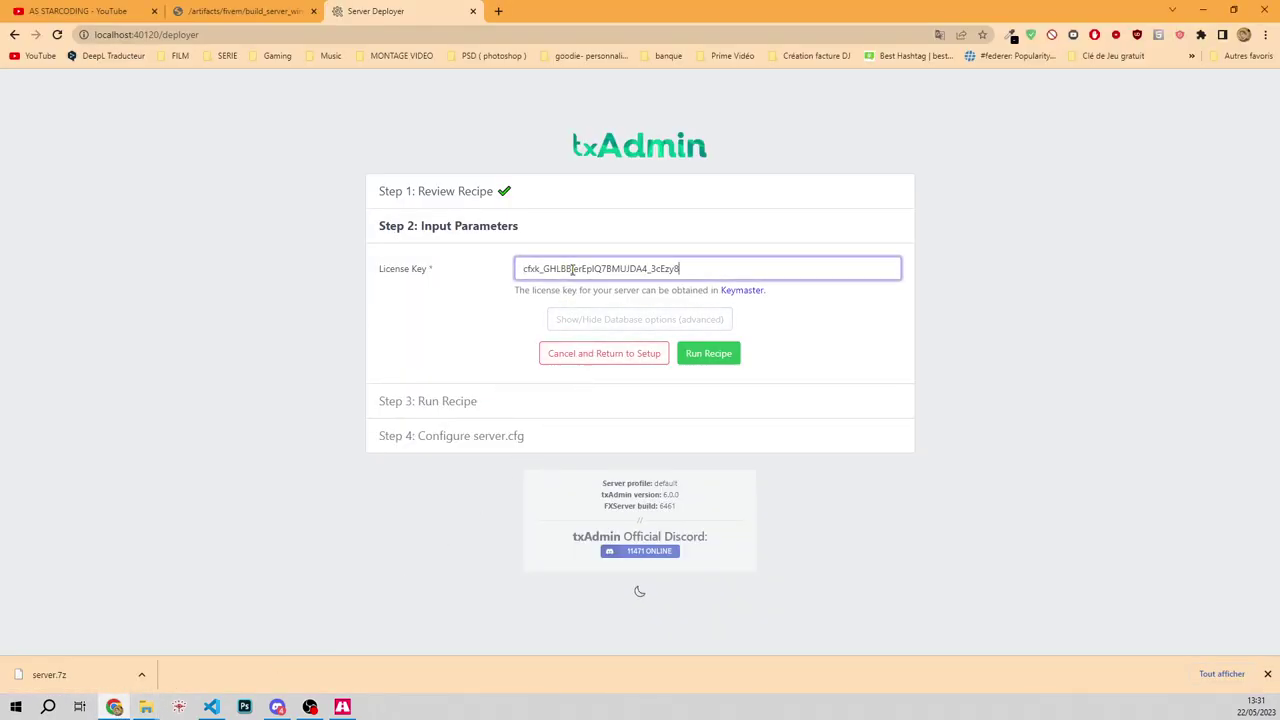
pyautogui.click(703, 353)
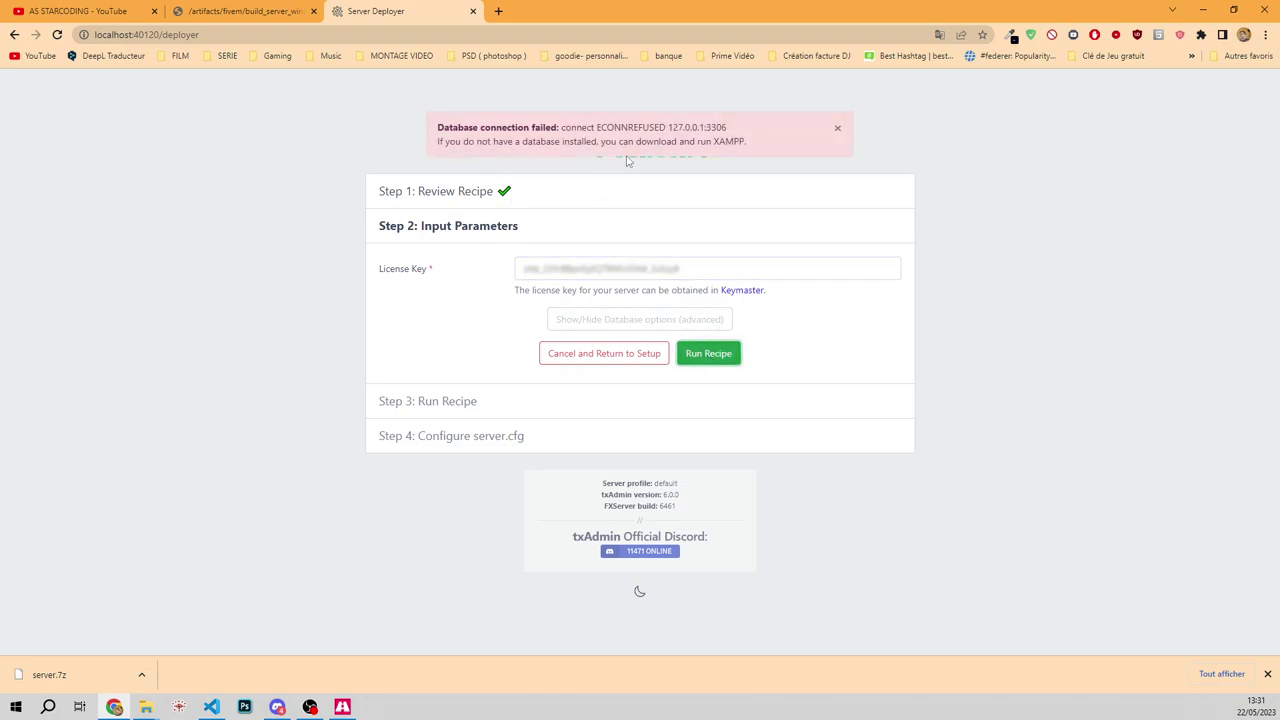
# Step: Read the database connection error and launch the XAMPP Control Panel from the Windows search
pyautogui.moveTo(437, 128); pyautogui.dragTo(776, 149)
pyautogui.click(757, 148)
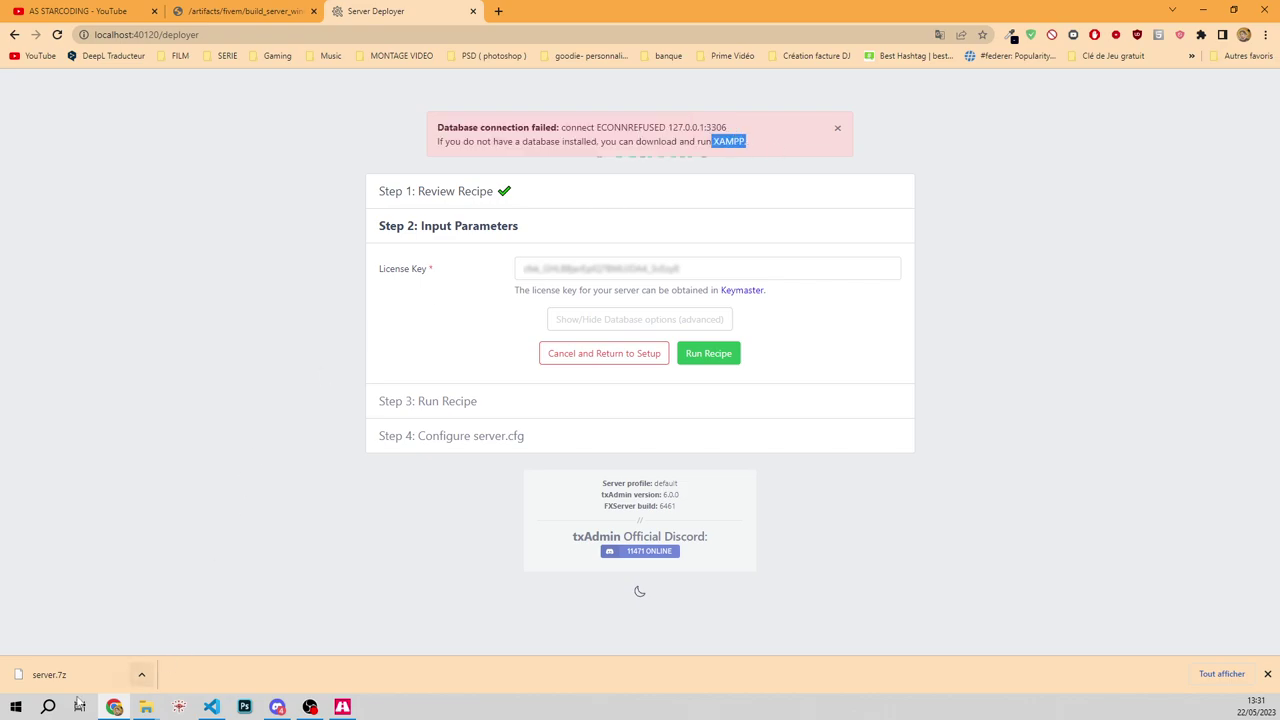
pyautogui.click(47, 707)
pyautogui.write('w')
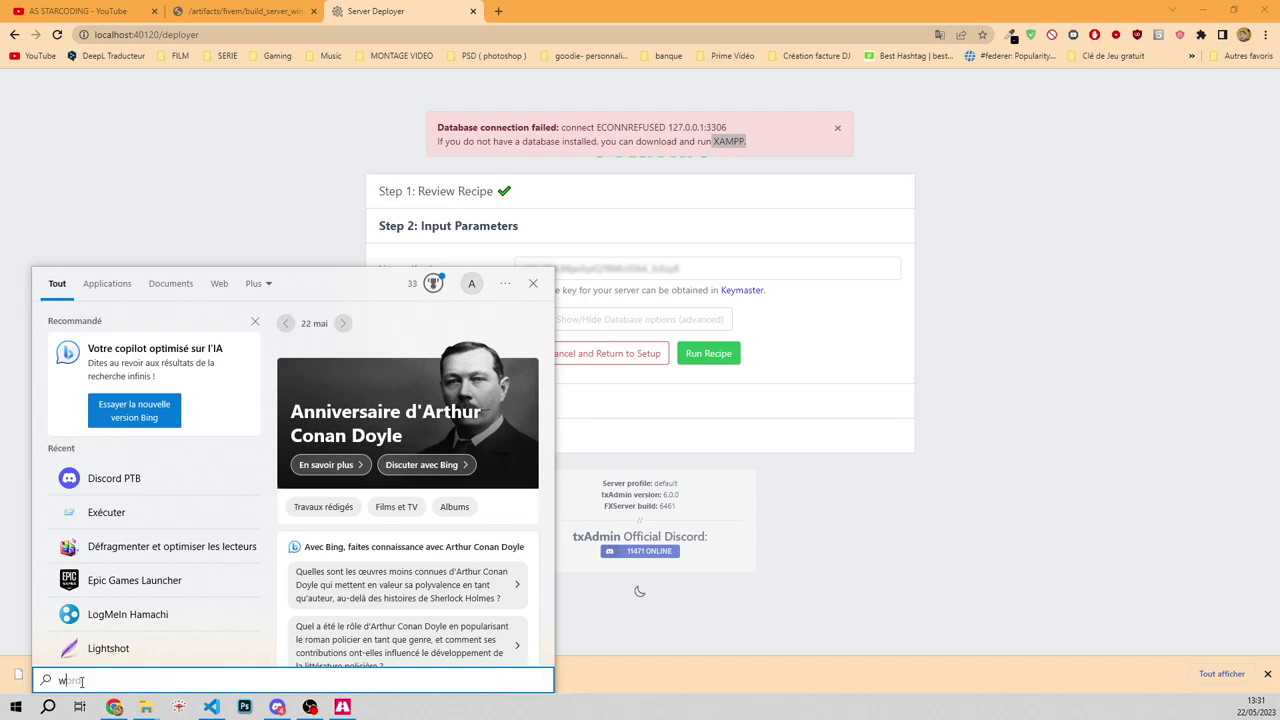
pyautogui.press('BackSpace')
pyautogui.write('xa')
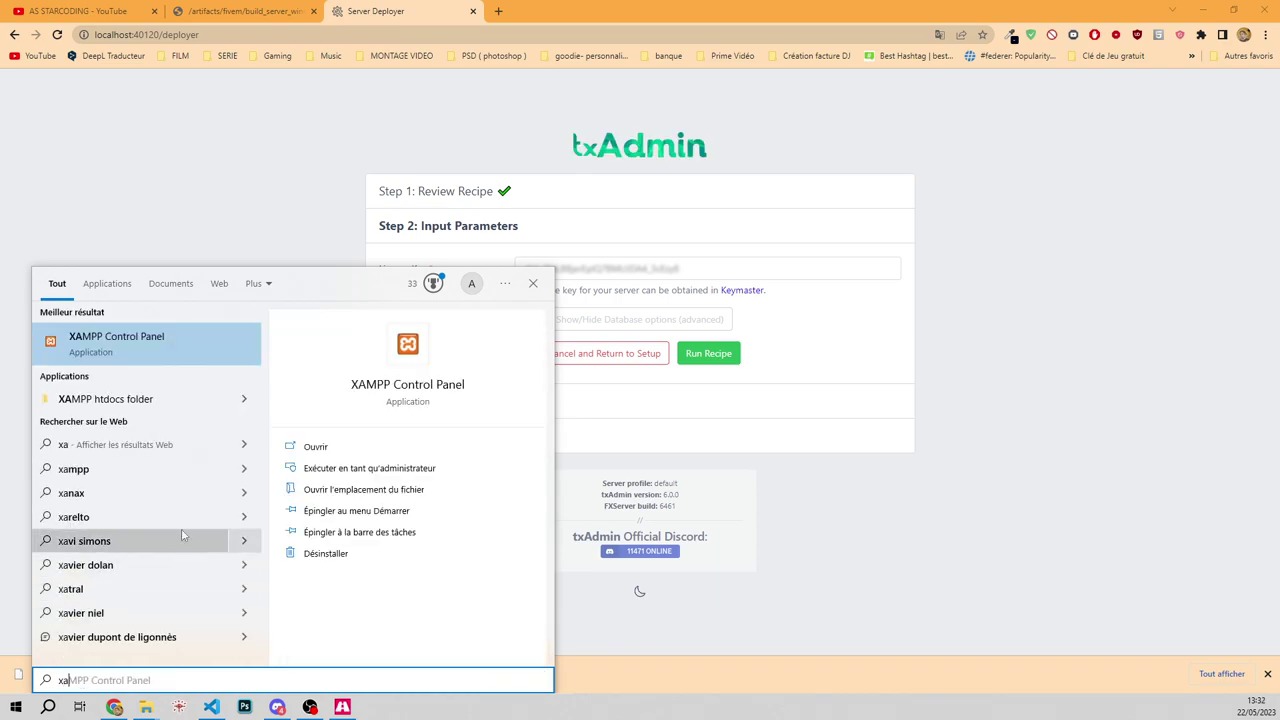
pyautogui.click(229, 348)
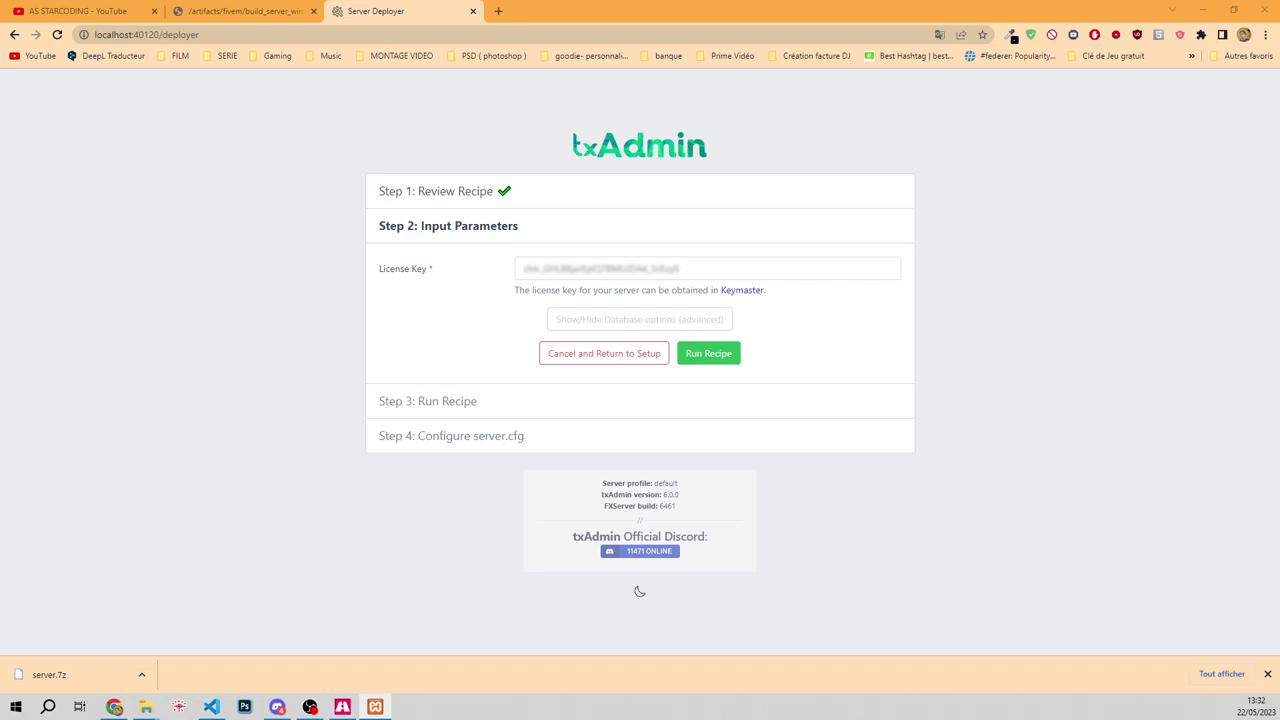
# Step: Start the Apache and MySQL modules in XAMPP, close its control panel and run the txAdmin recipe again
pyautogui.moveTo(408, 134); pyautogui.dragTo(263, 81)
pyautogui.click(231, 137)
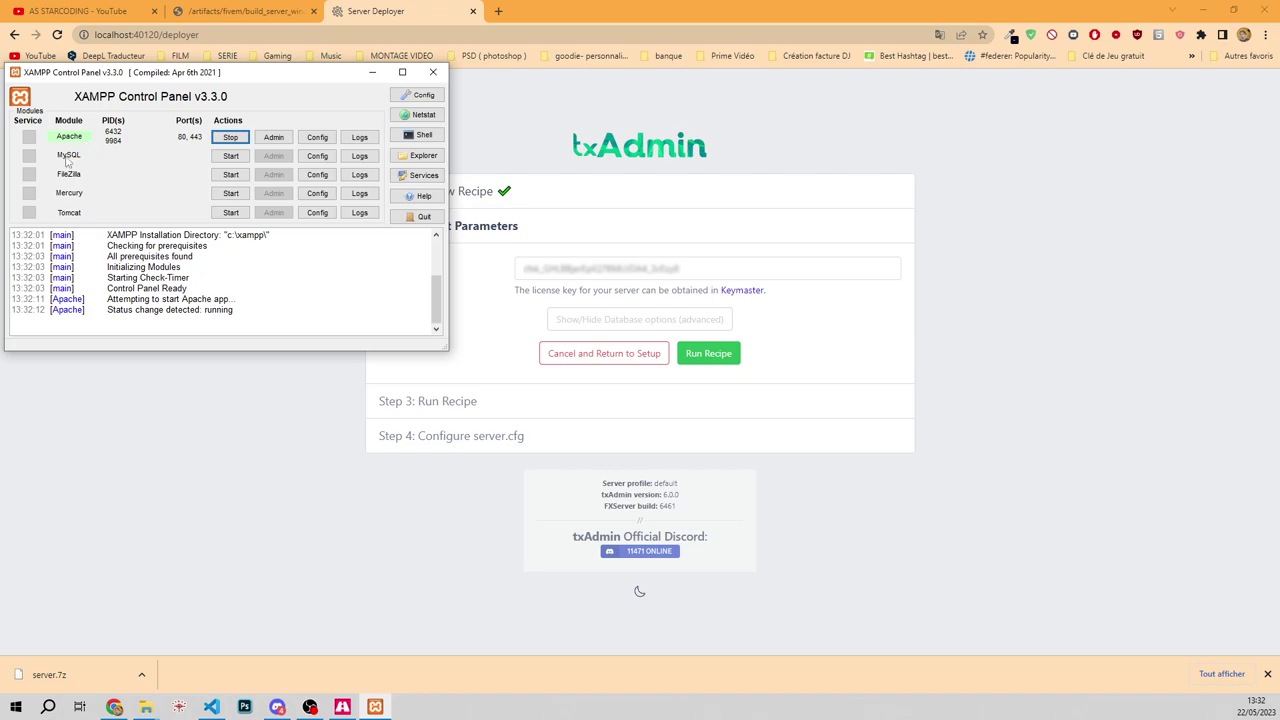
pyautogui.moveTo(86, 309); pyautogui.dragTo(242, 311)
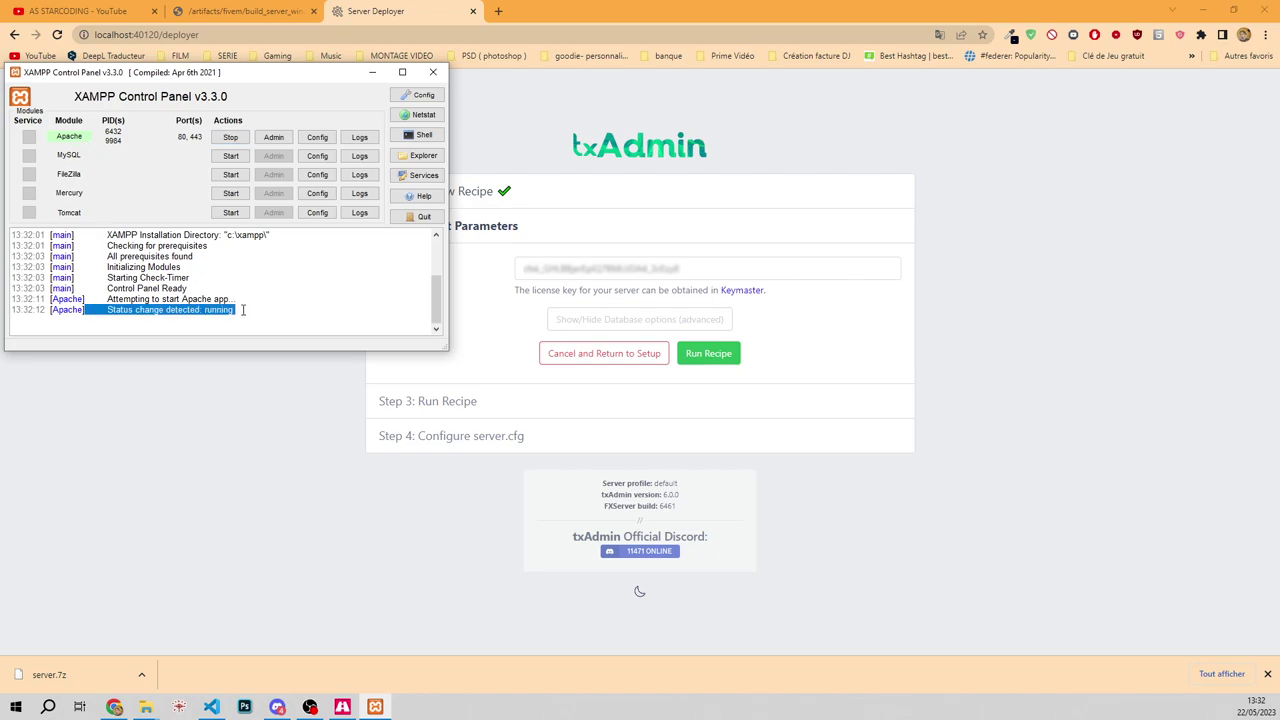
pyautogui.click(228, 156)
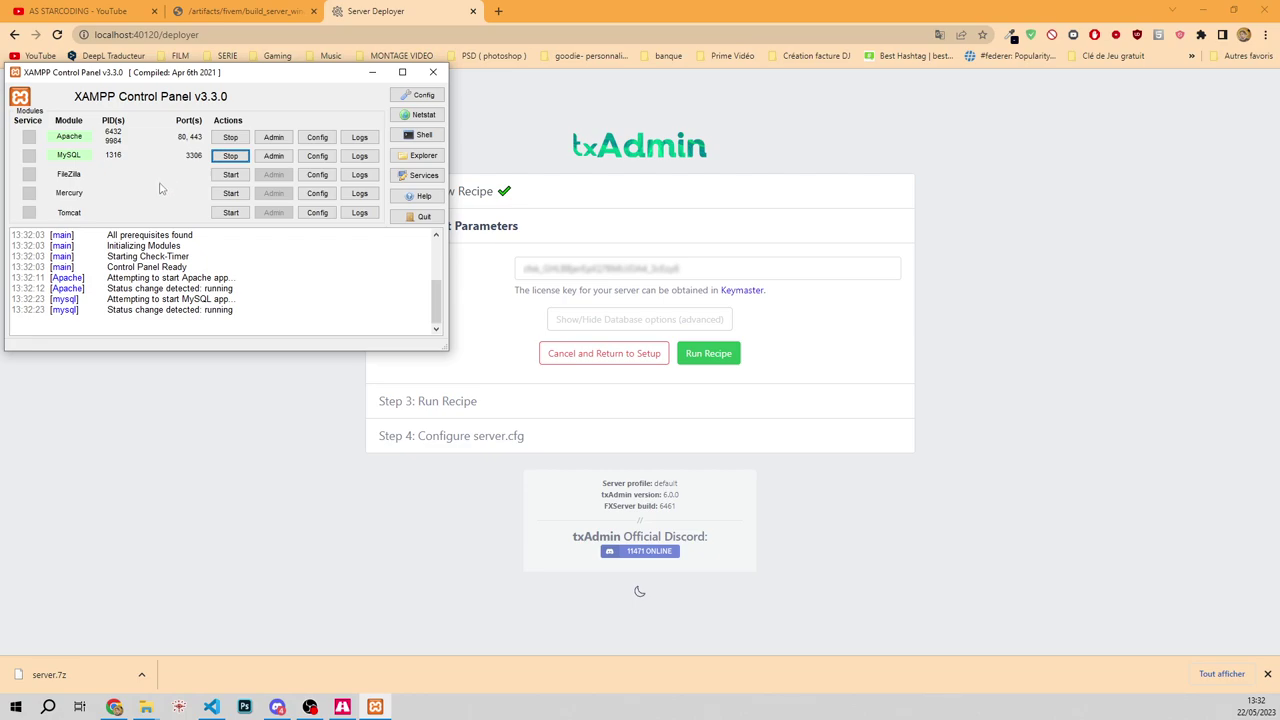
pyautogui.click(434, 72)
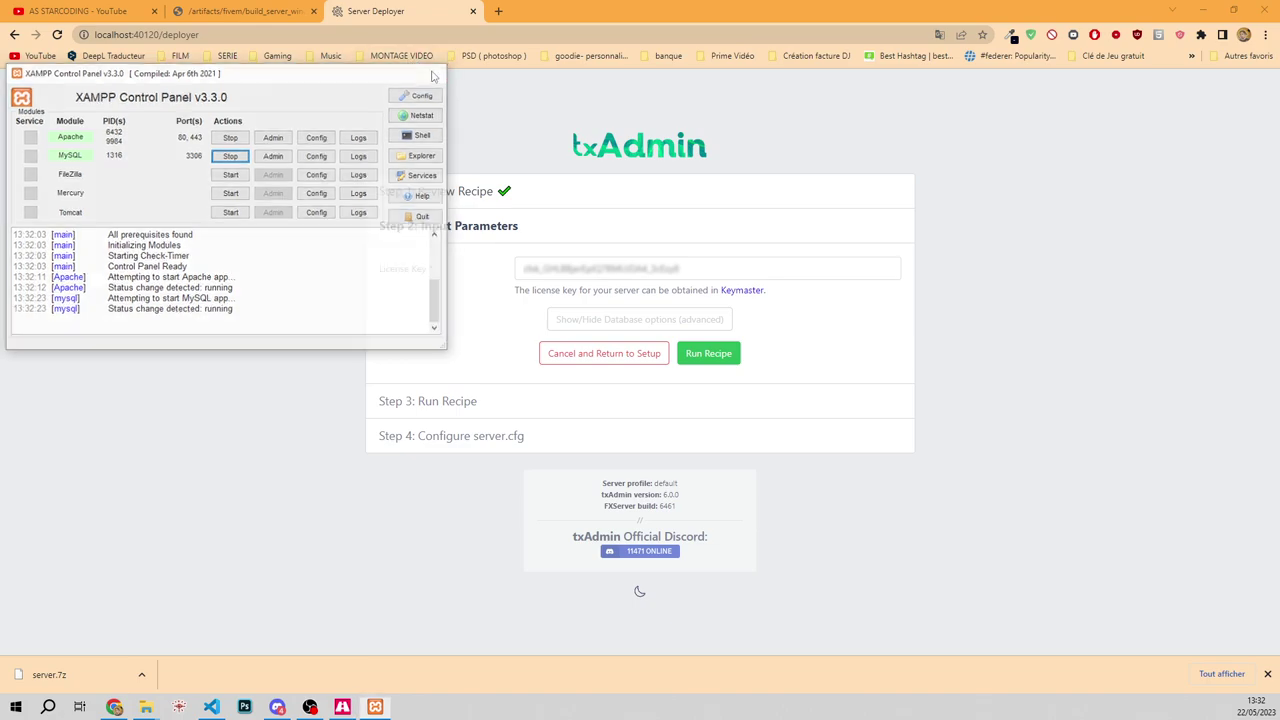
pyautogui.click(709, 352)
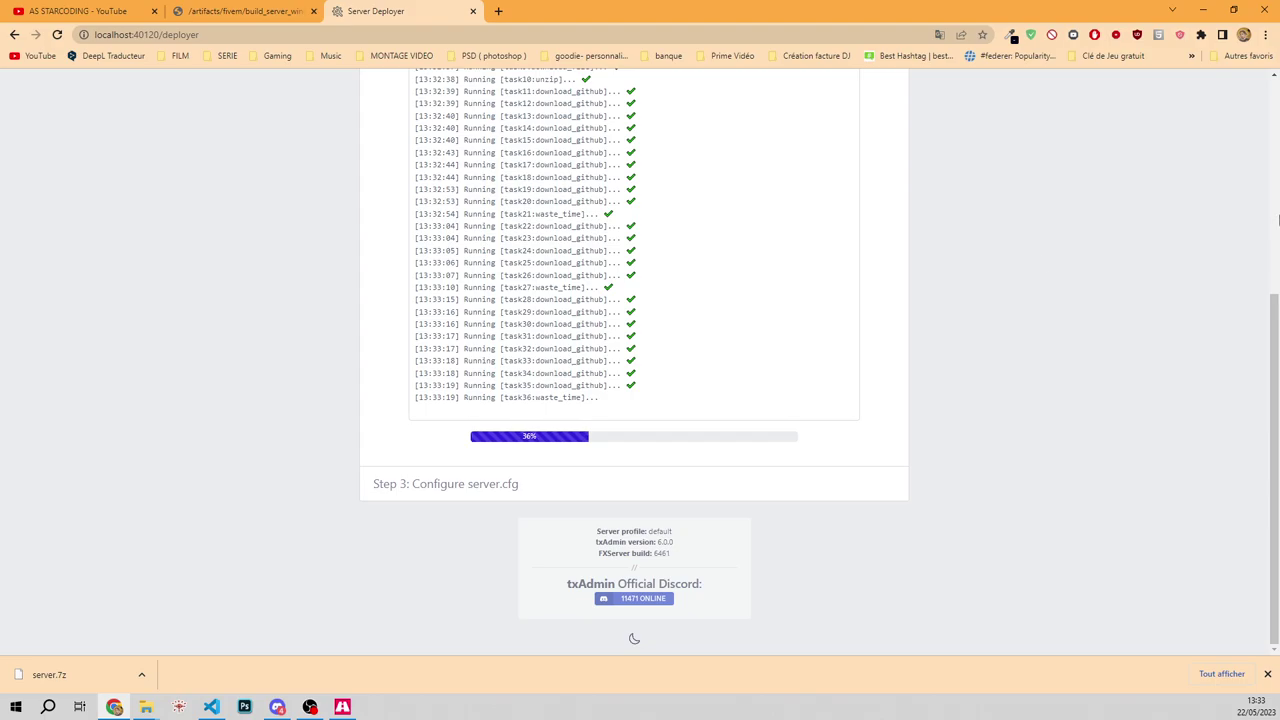
# Step: Switch to Discord and examine the entraide-qbcore and tutoriels-qbcore channels in the AS STAR CODING server's FIVEM category
pyautogui.click(277, 707)
pyautogui.scroll(-3, 120, 420)
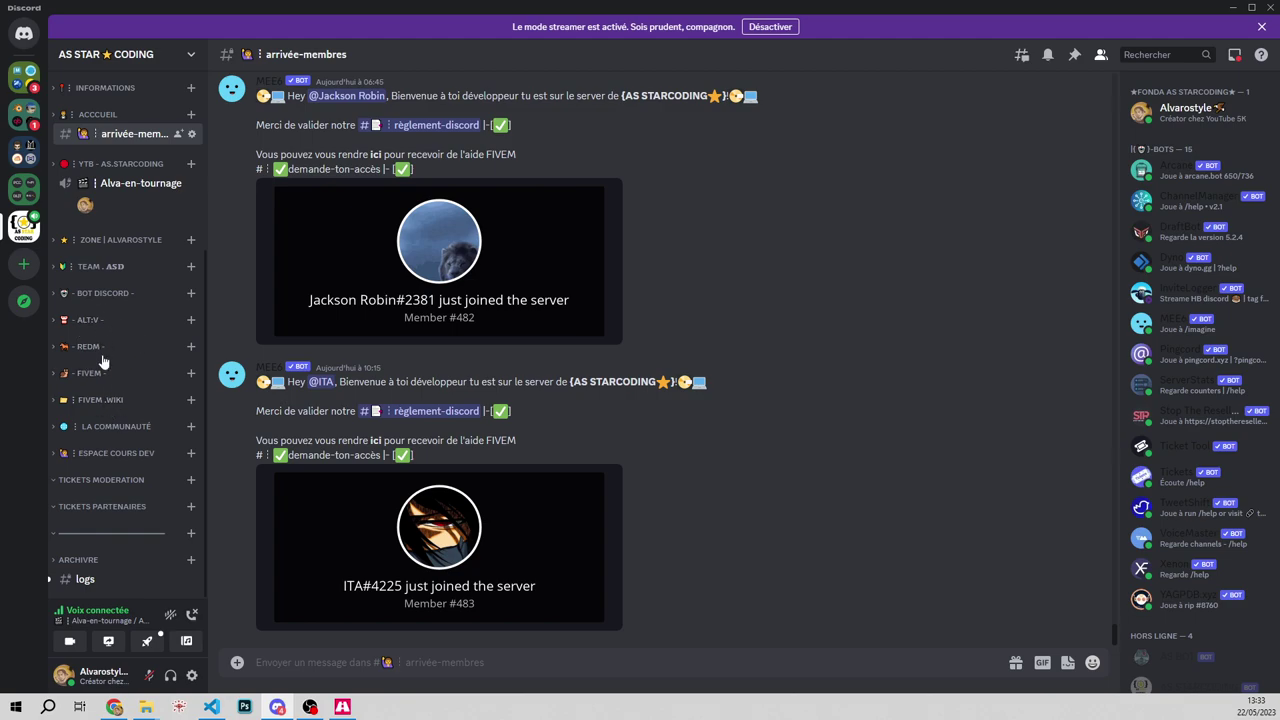
pyautogui.click(103, 375)
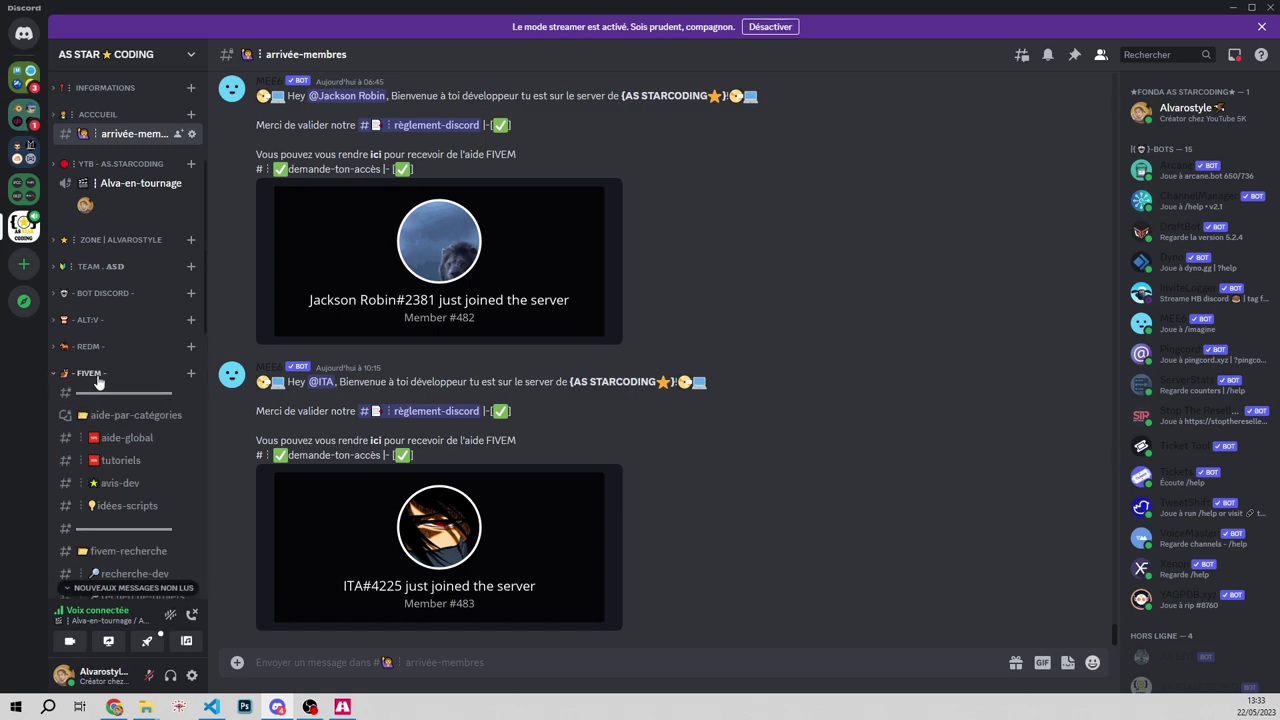
pyautogui.scroll(-5, 97, 378)
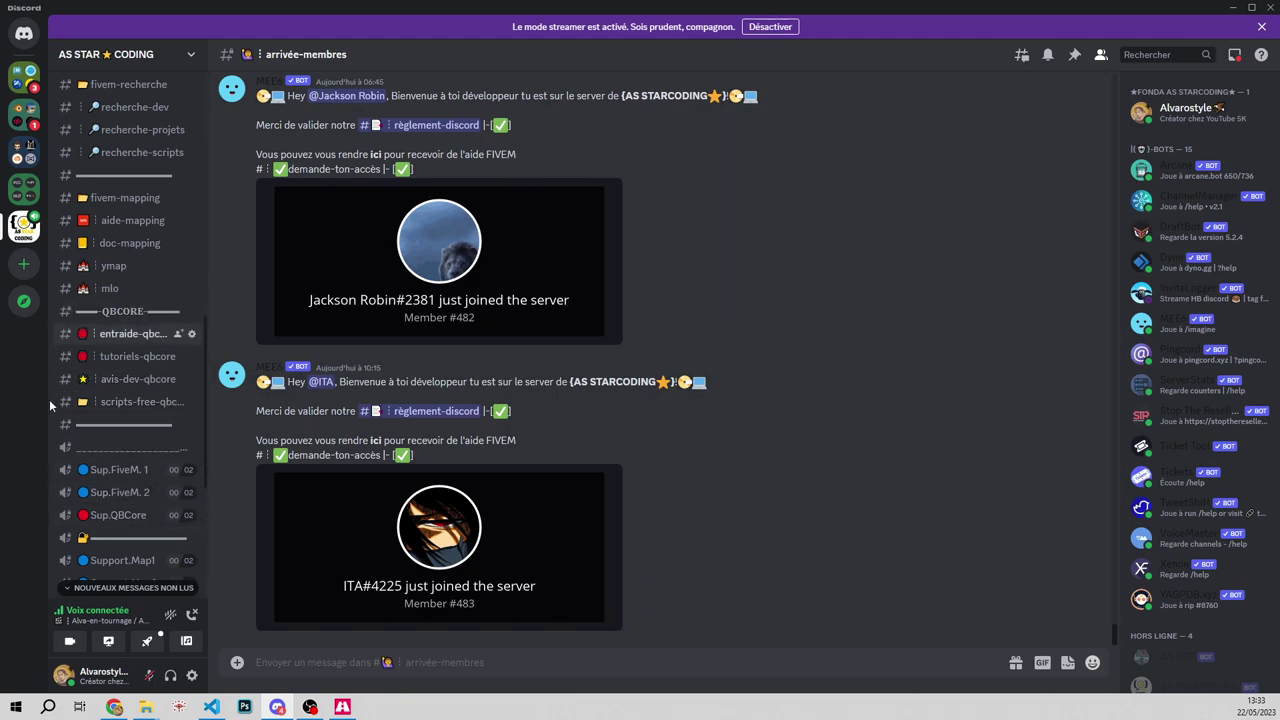
pyautogui.click(127, 340)
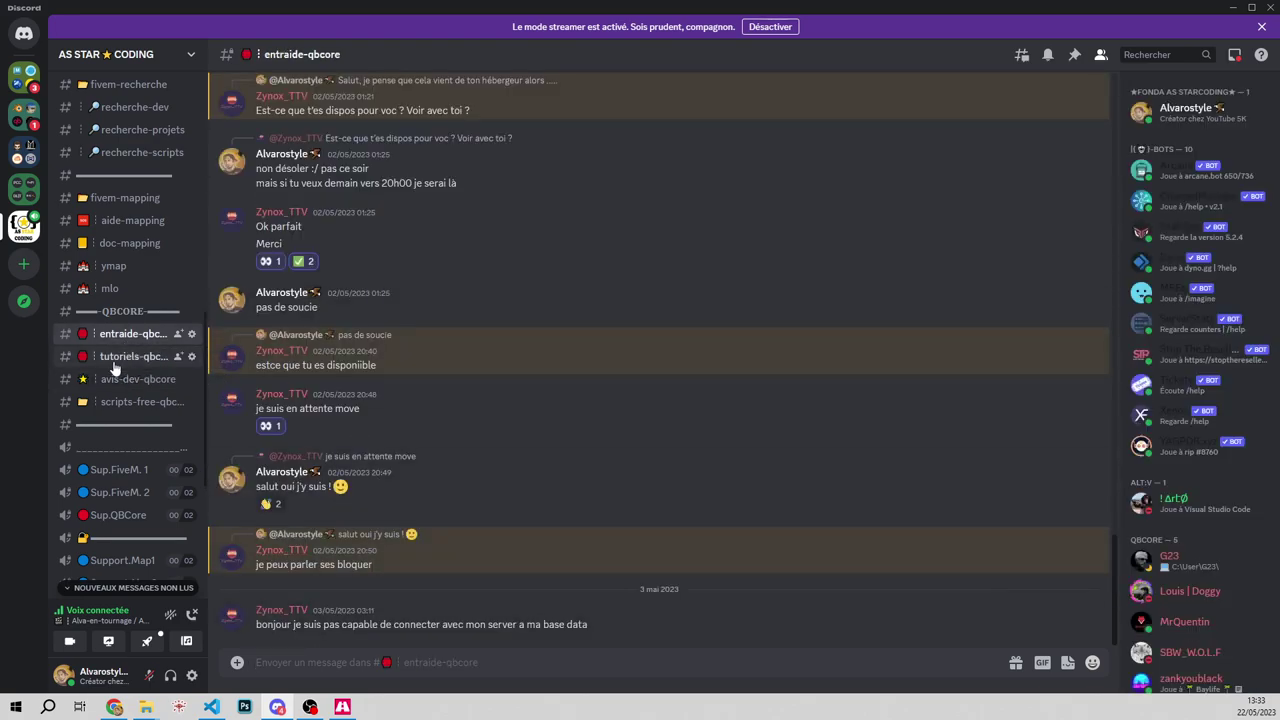
pyautogui.click(115, 362)
pyautogui.scroll(5, 454, 515)
pyautogui.scroll(10, 454, 515)
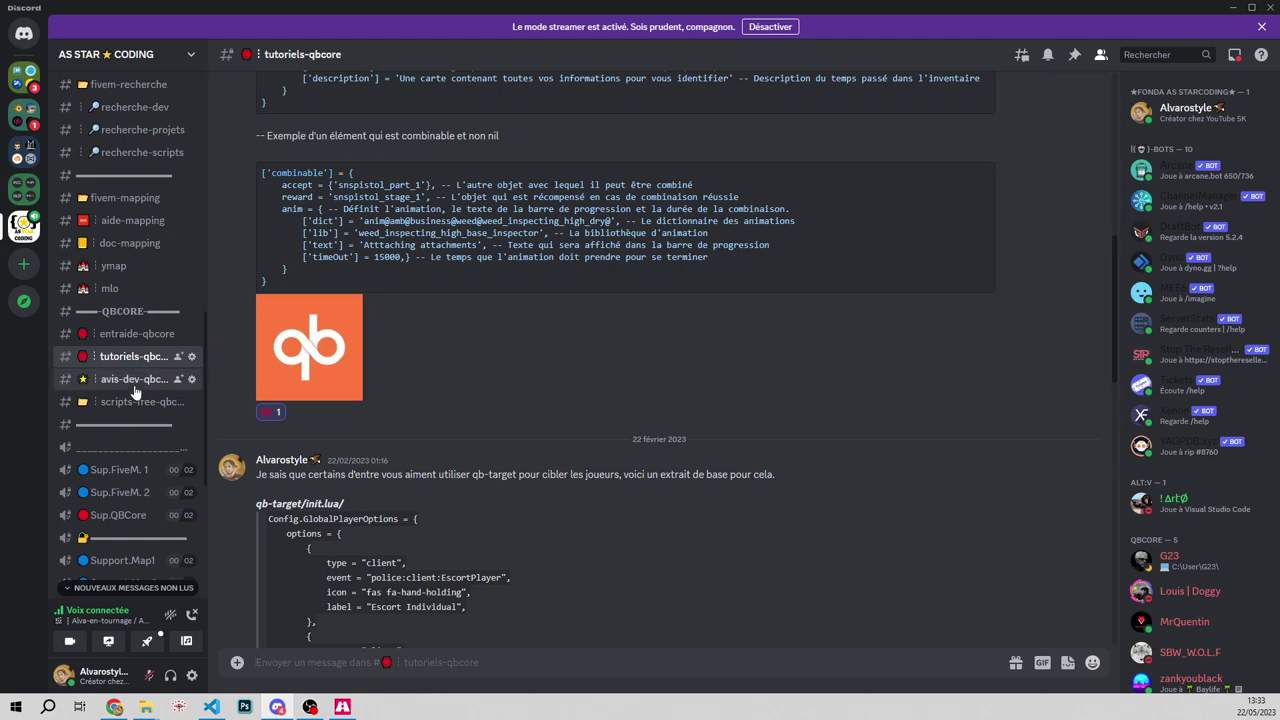
# Step: Look through the avis-dev-qbcore channel and the scripts-free-qbcore channel back to its first post
pyautogui.click(135, 390)
pyautogui.click(130, 410)
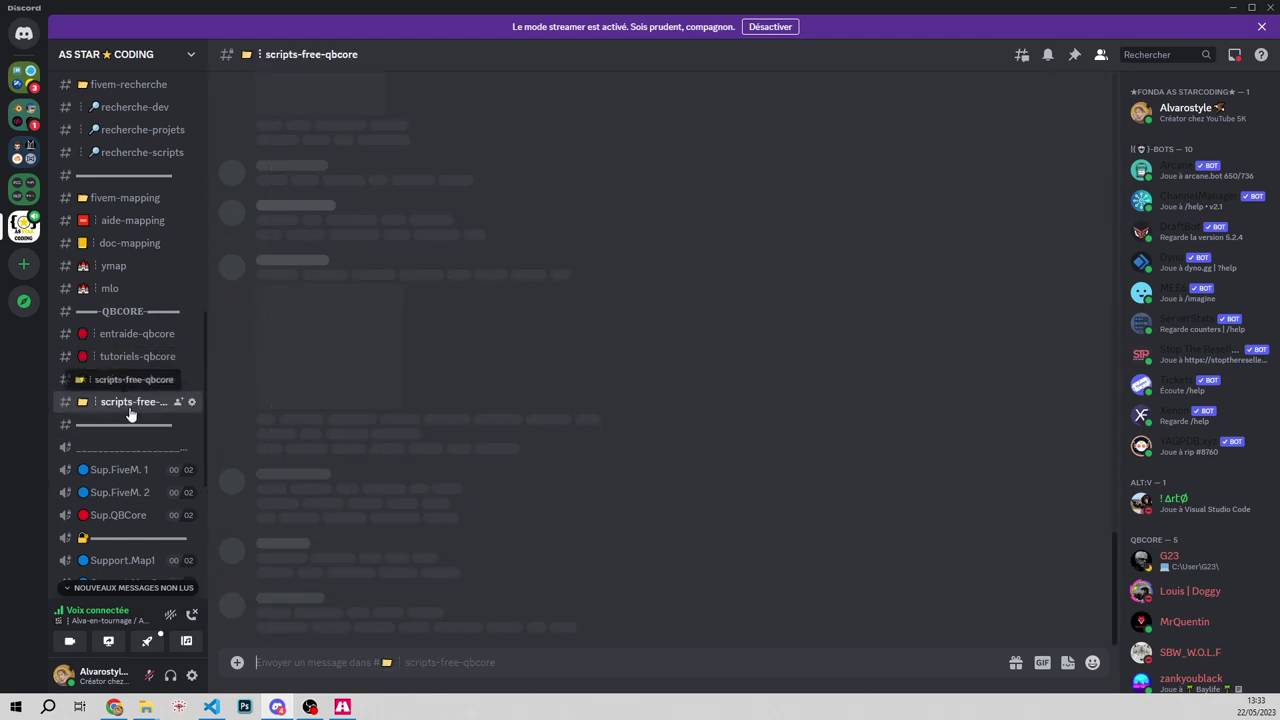
pyautogui.scroll(5, 298, 507)
pyautogui.scroll(15, 298, 507)
pyautogui.scroll(15, 298, 507)
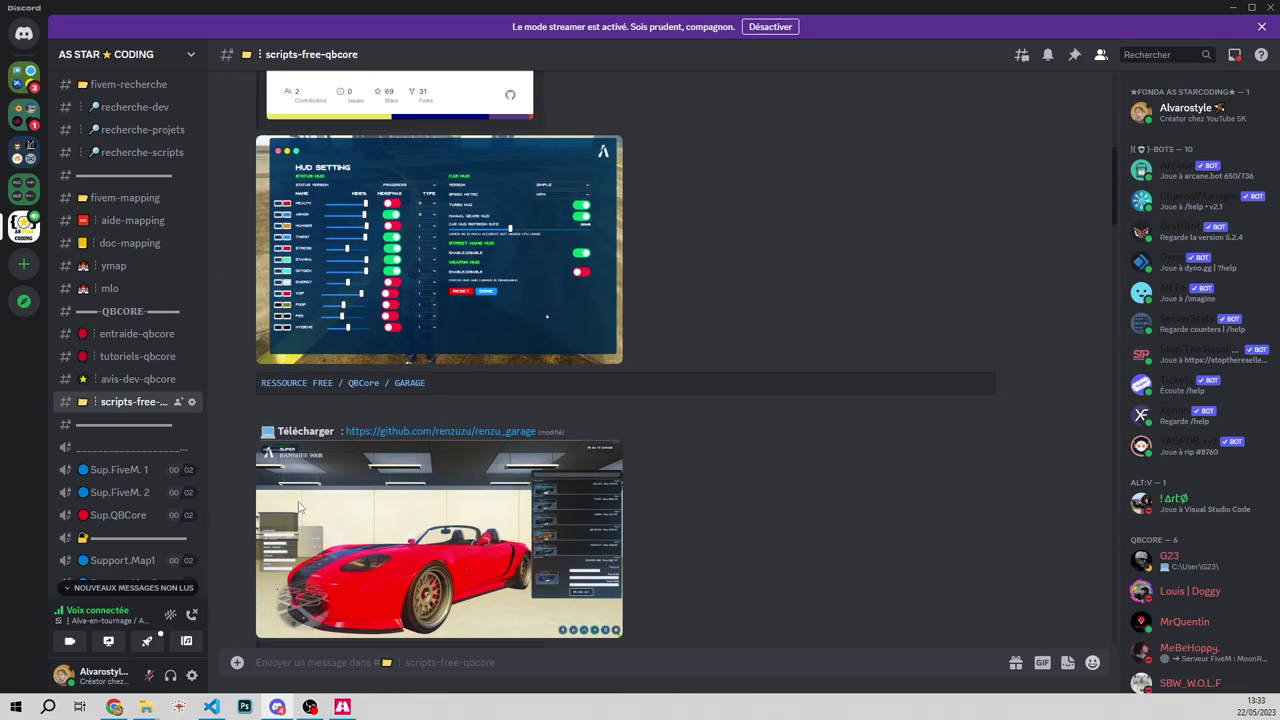
pyautogui.scroll(6, 298, 507)
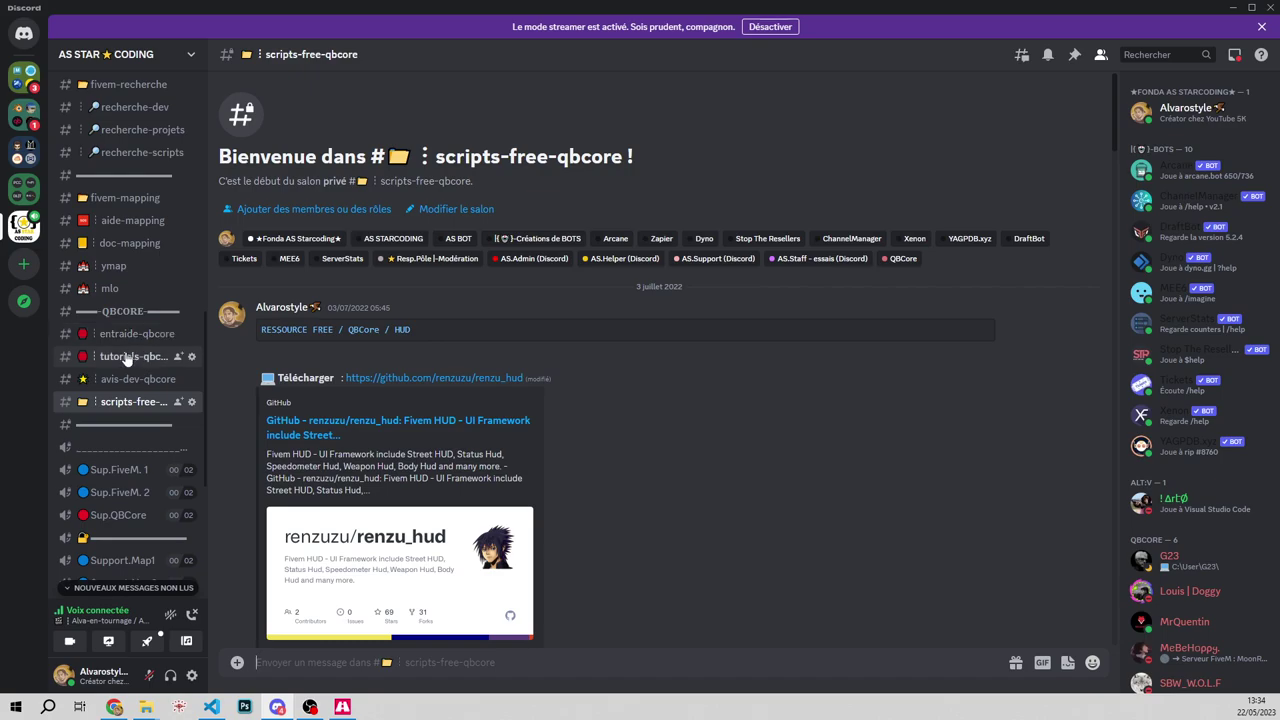
# Step: Open the aide-global channel in the FIVEM category and look through its help rules and recent support messages
pyautogui.scroll(-1, 123, 357)
pyautogui.scroll(2, 112, 325)
pyautogui.scroll(1, 118, 302)
pyautogui.scroll(-2, 126, 486)
pyautogui.scroll(5, 125, 305)
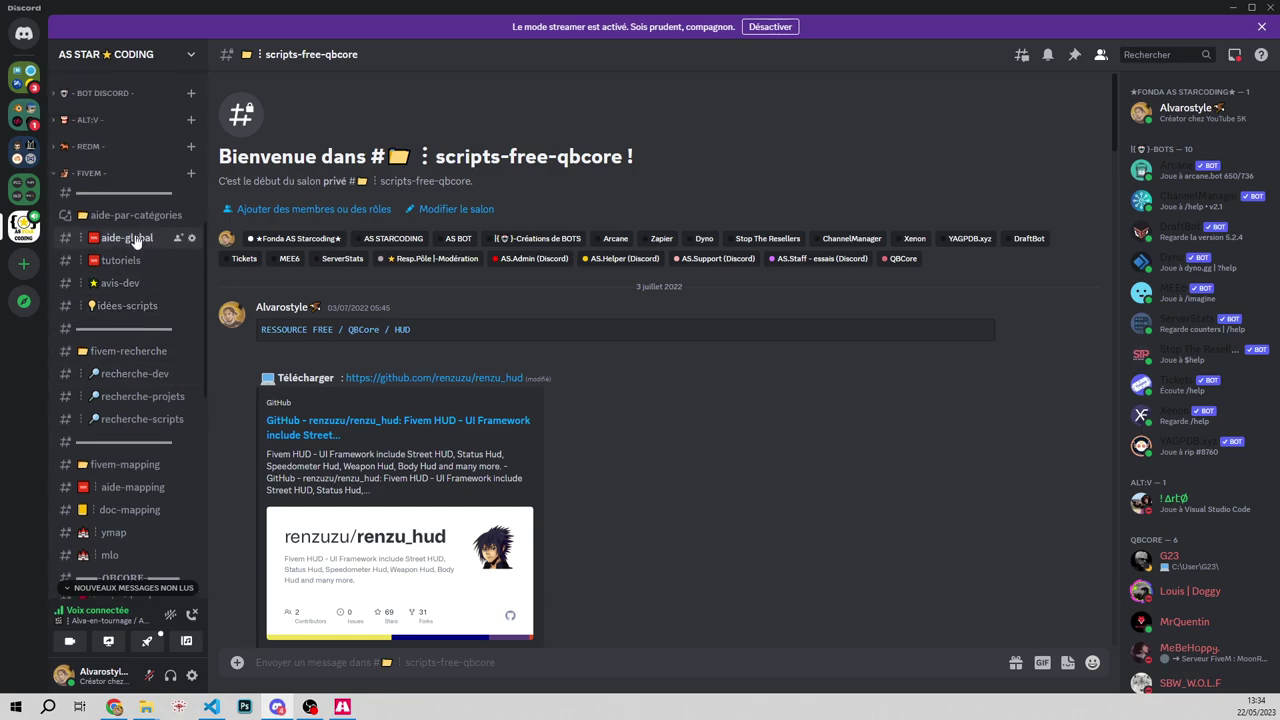
pyautogui.scroll(1, 137, 295)
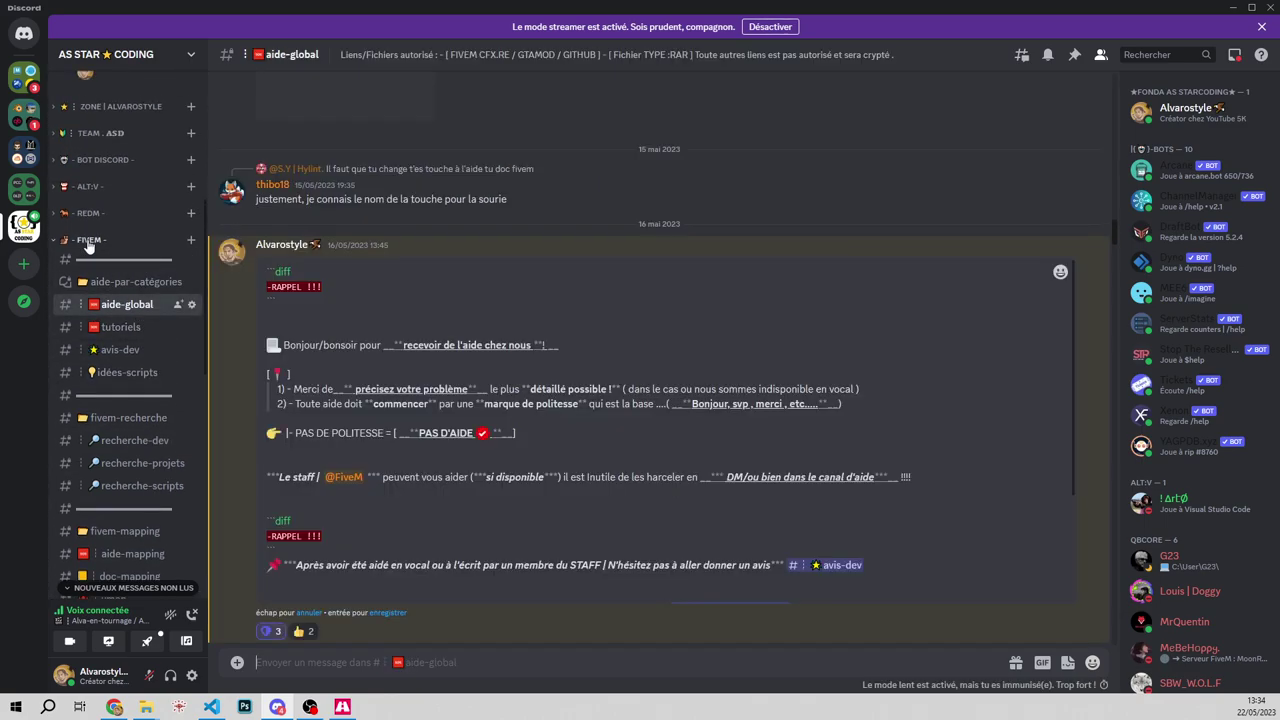
pyautogui.click(88, 241)
pyautogui.click(304, 613)
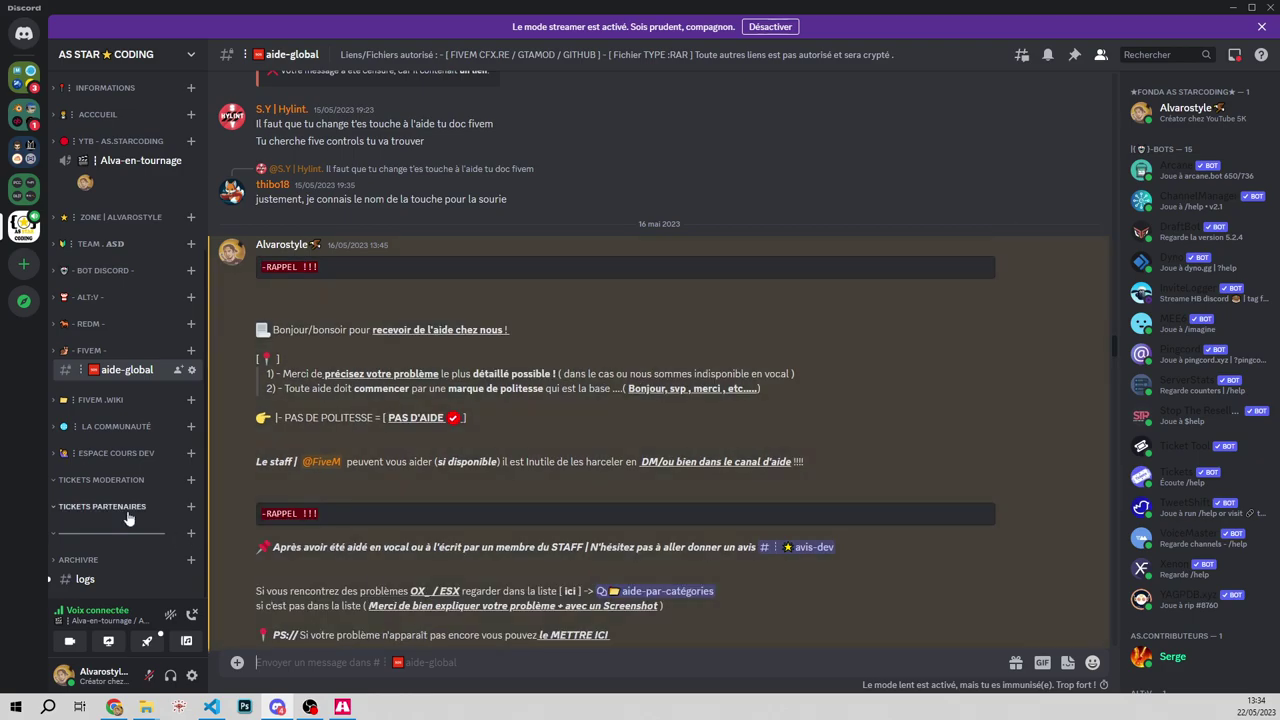
pyautogui.click(86, 358)
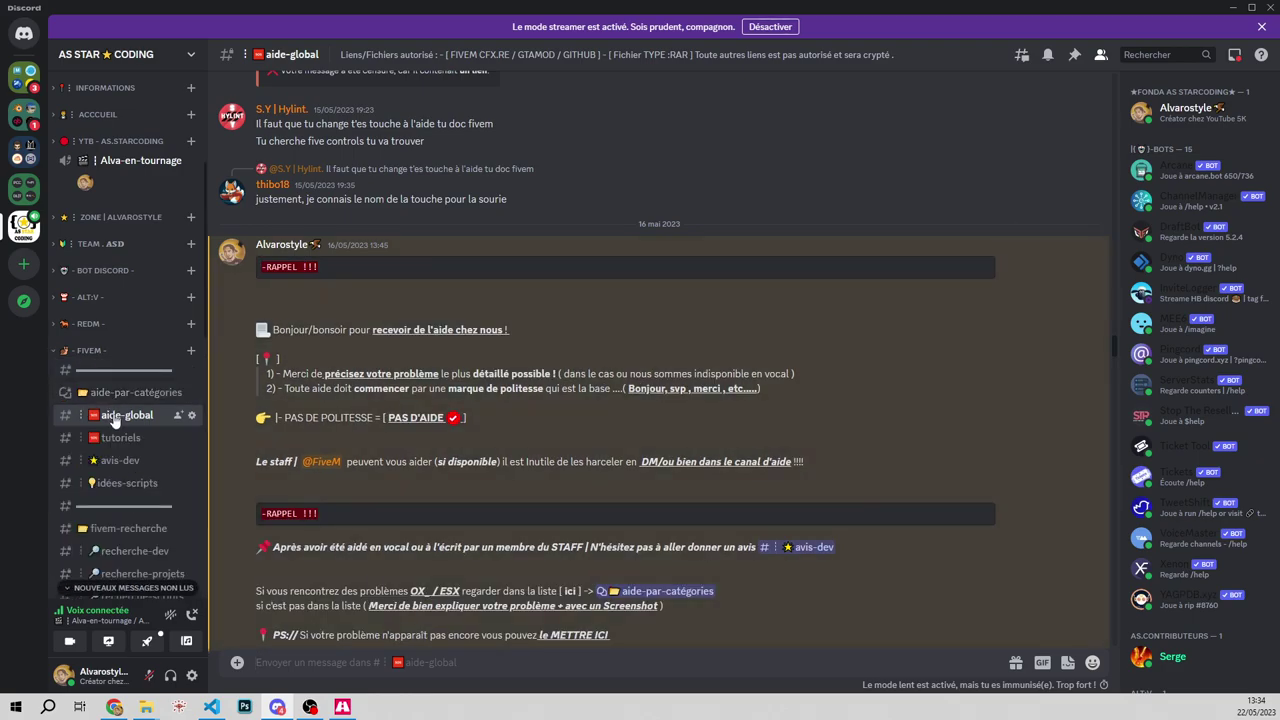
pyautogui.scroll(-10, 231, 511)
pyautogui.scroll(-10, 268, 546)
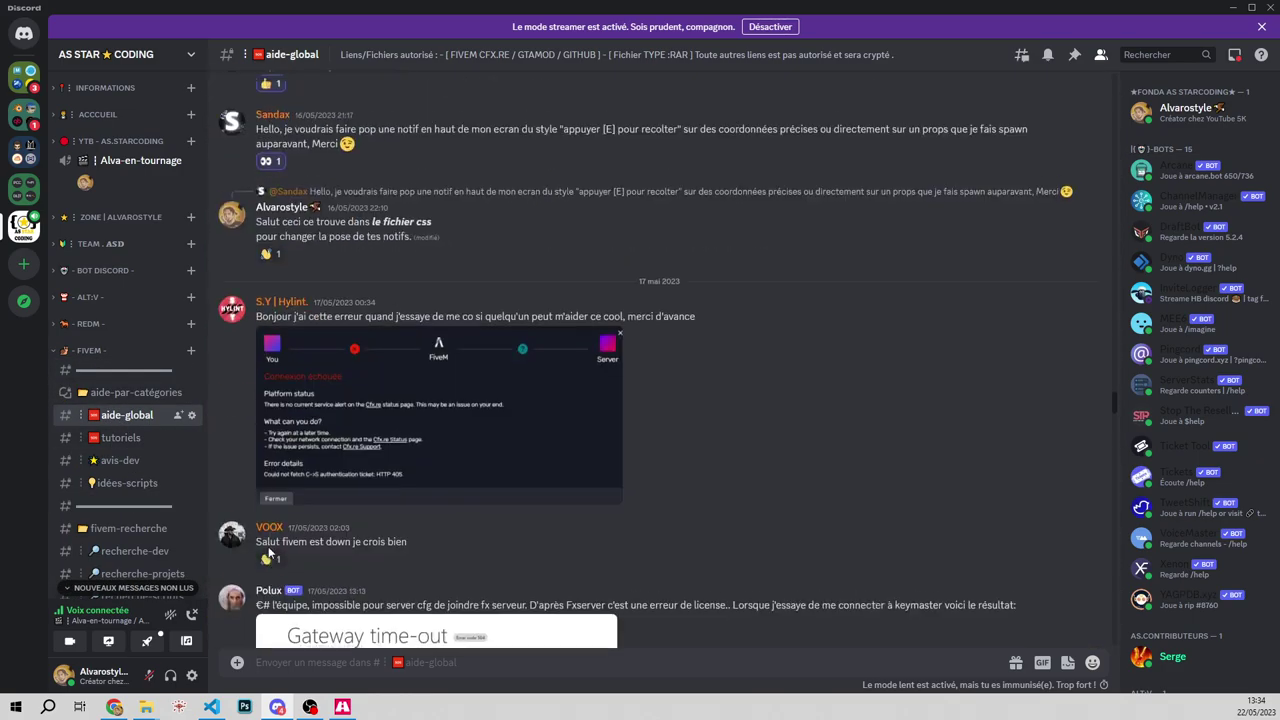
pyautogui.moveTo(1113, 408); pyautogui.dragTo(1113, 612)
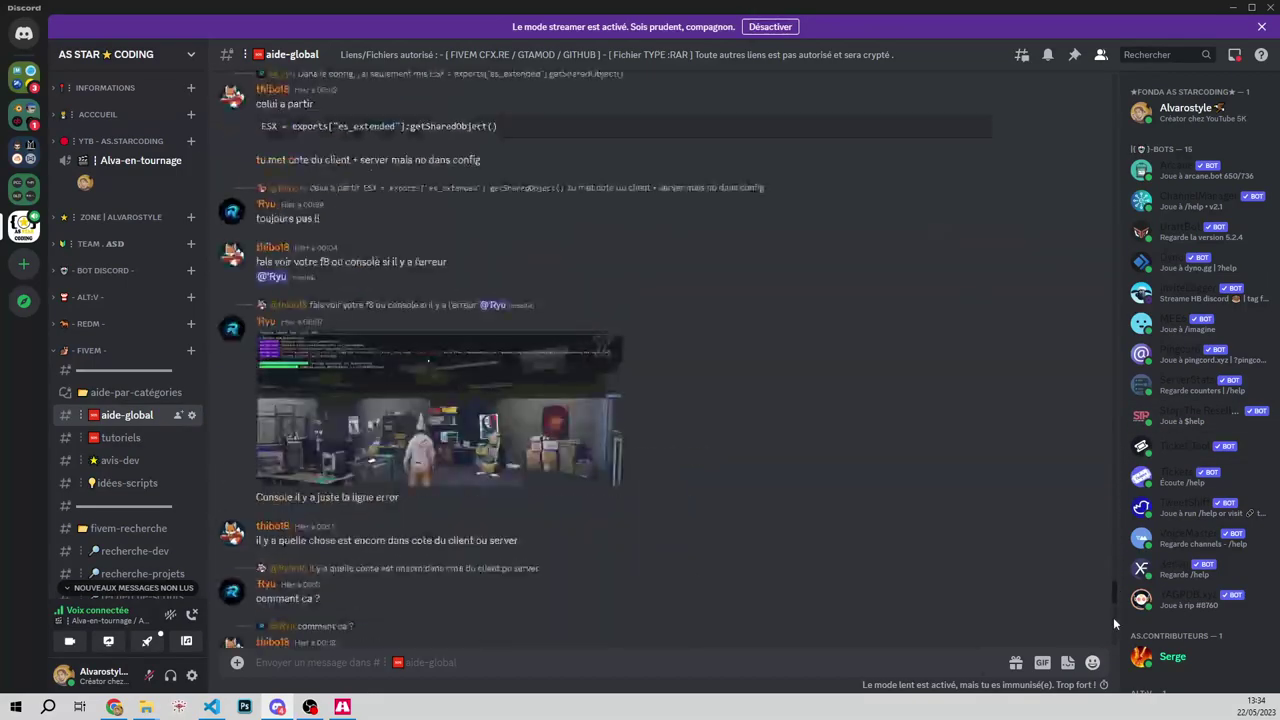
# Step: Return to the Discord server, collapse the FIVEM category and look through the doc channels of the FIVEM .WIKI category
pyautogui.click(114, 707)
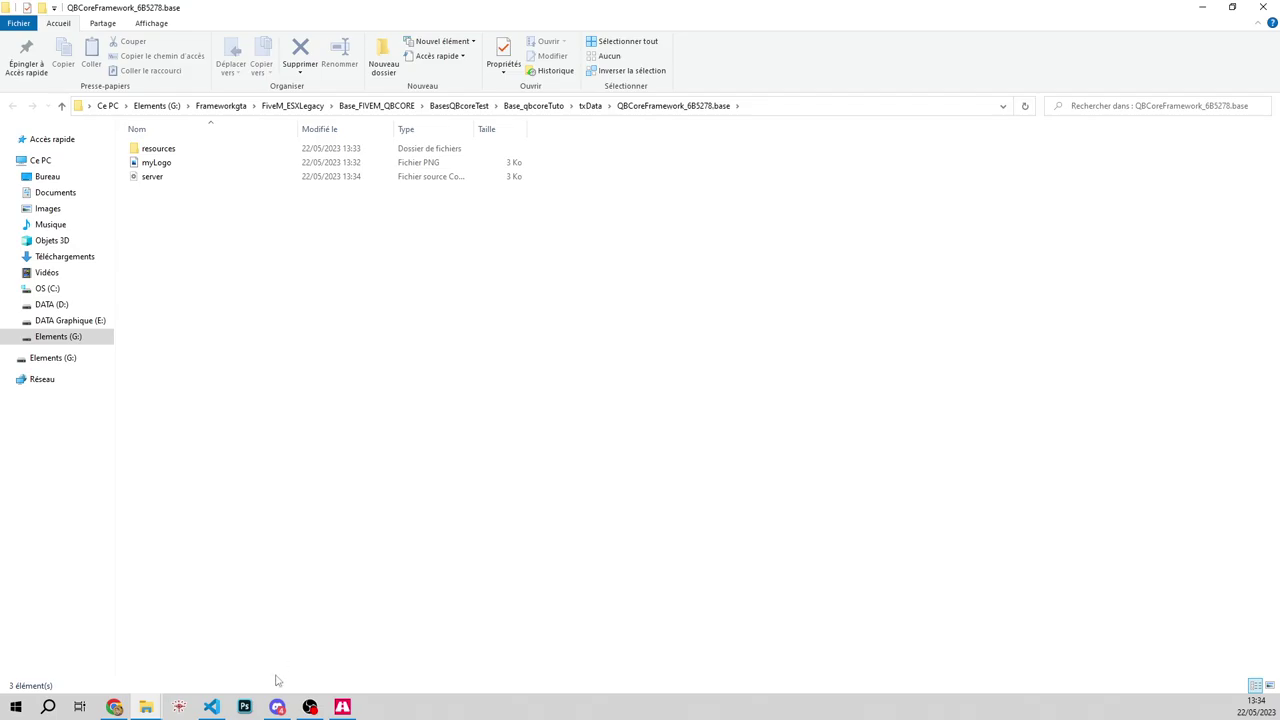
pyautogui.click(277, 707)
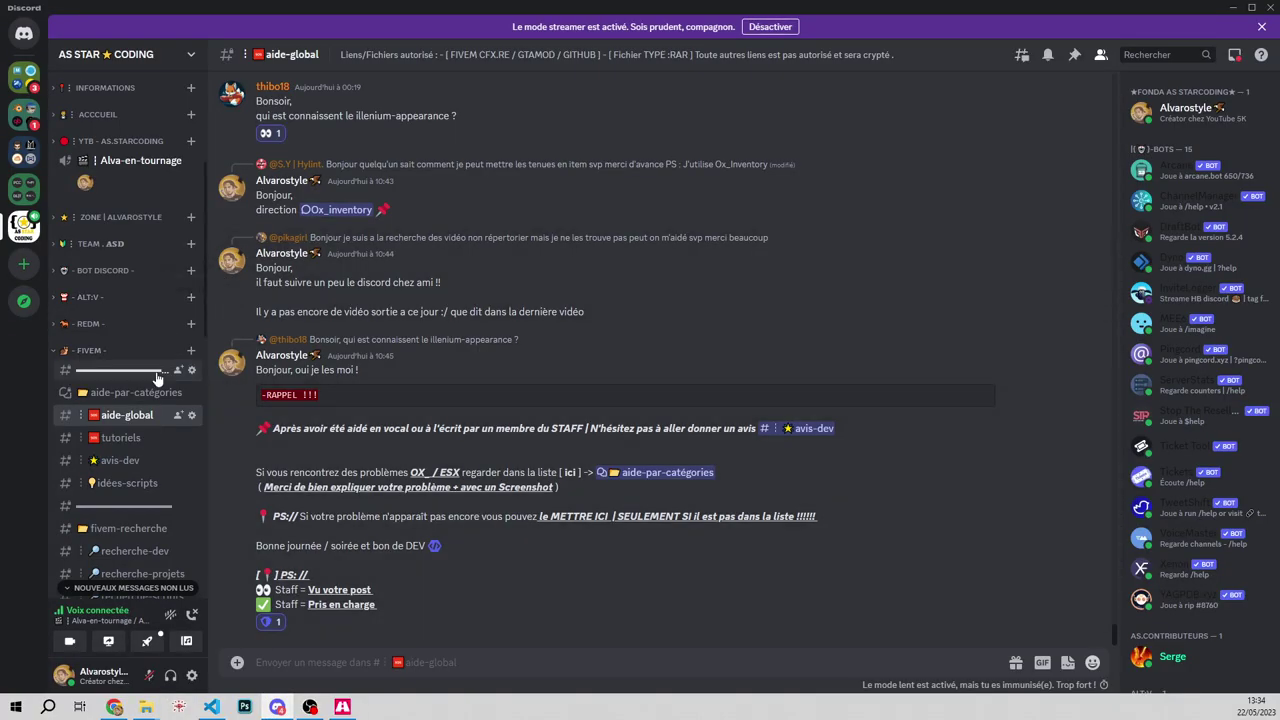
pyautogui.scroll(3, 157, 378)
pyautogui.scroll(-5, 157, 378)
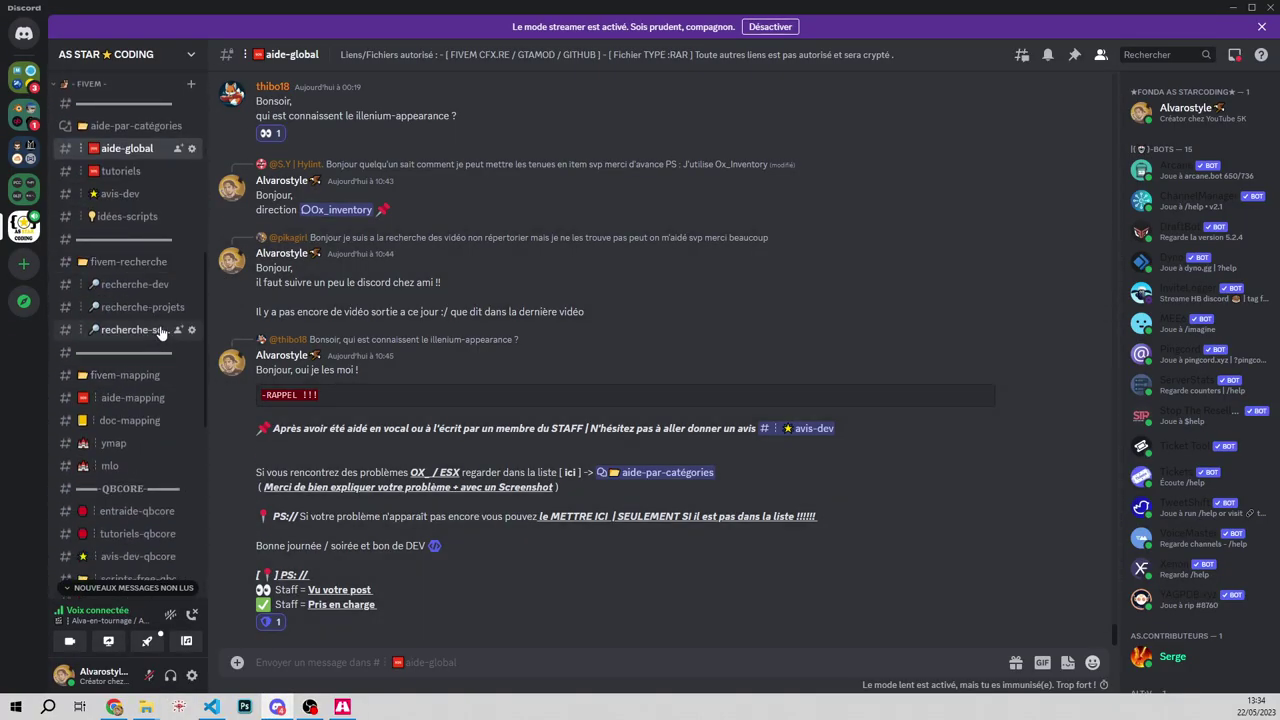
pyautogui.click(88, 350)
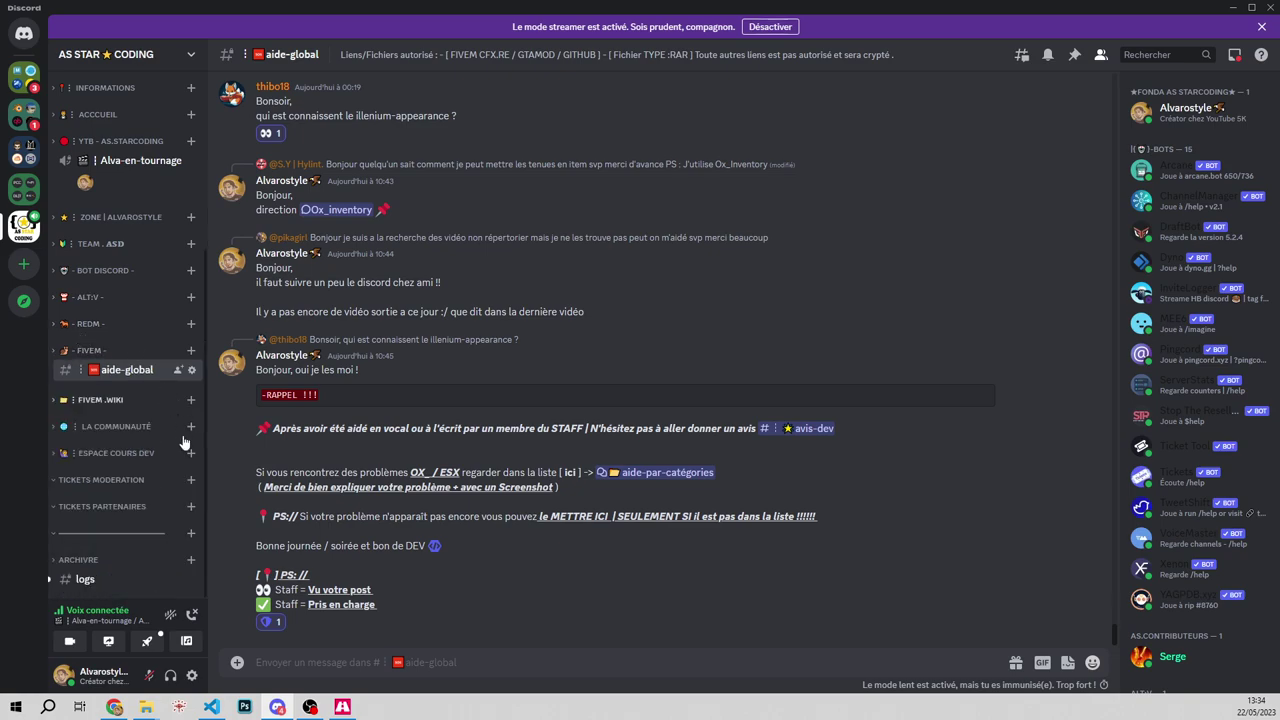
pyautogui.click(112, 402)
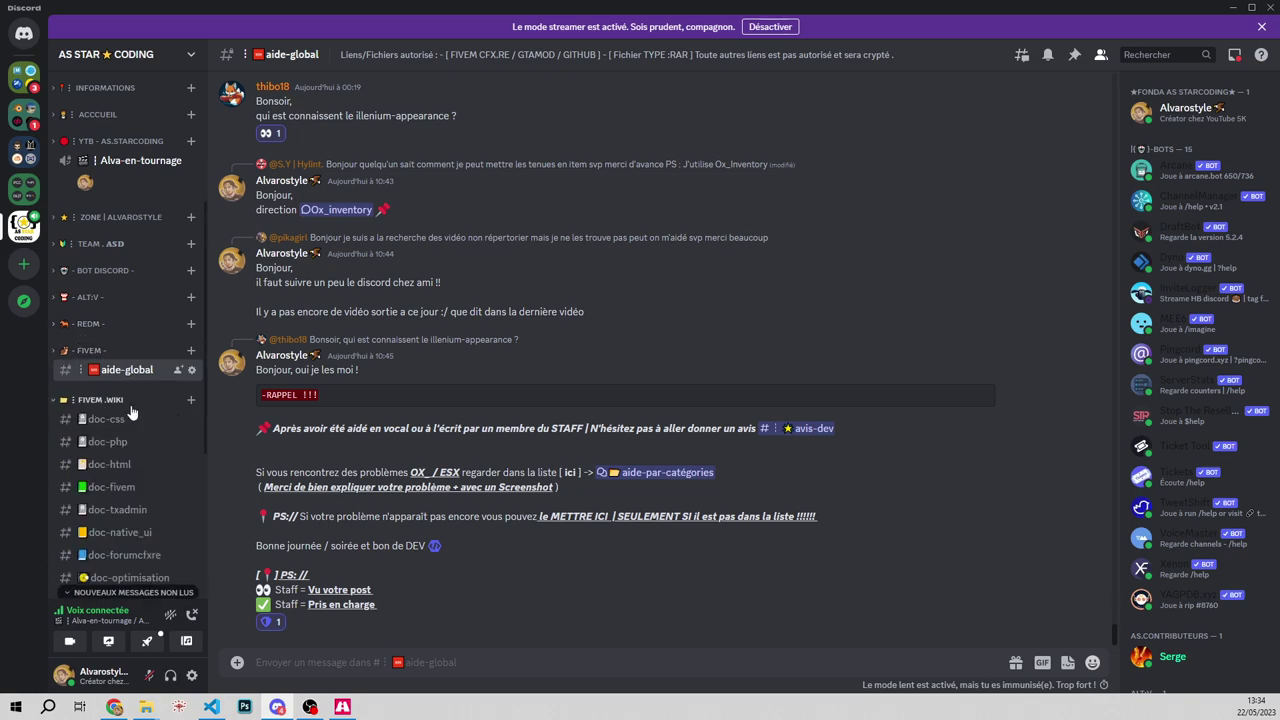
pyautogui.scroll(-3, 143, 450)
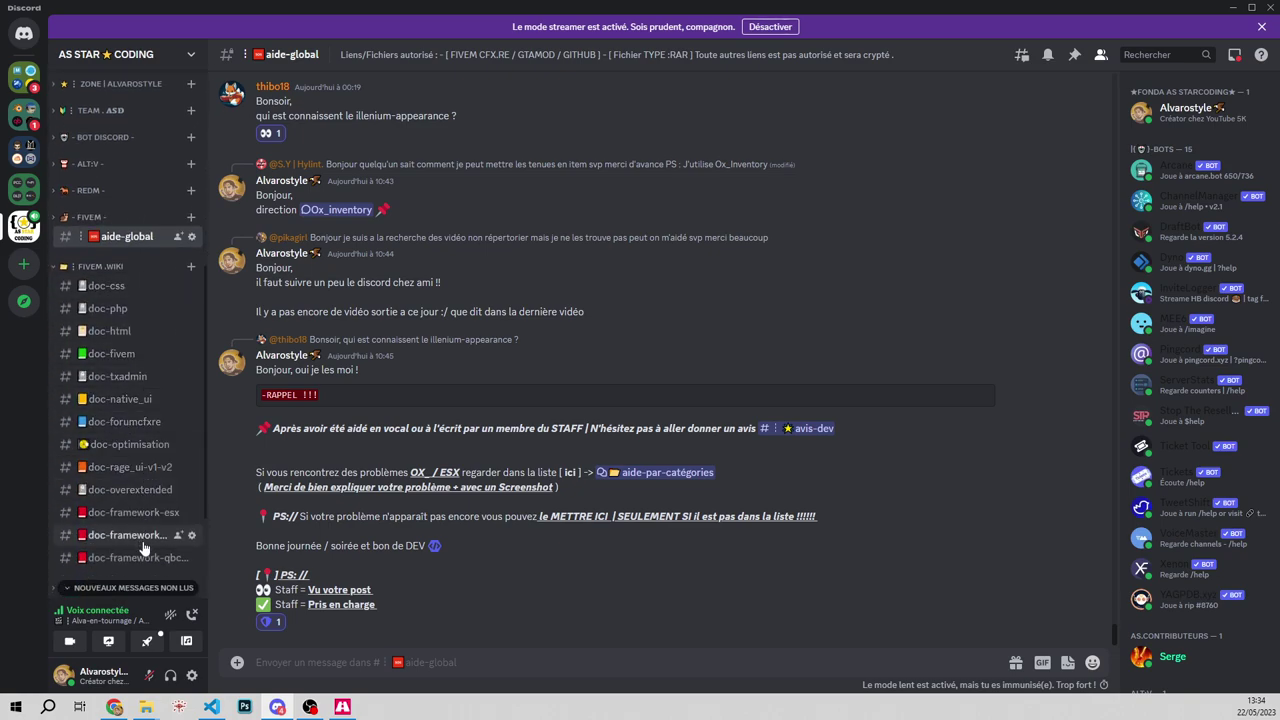
pyautogui.scroll(-2, 150, 480)
pyautogui.scroll(2, 155, 340)
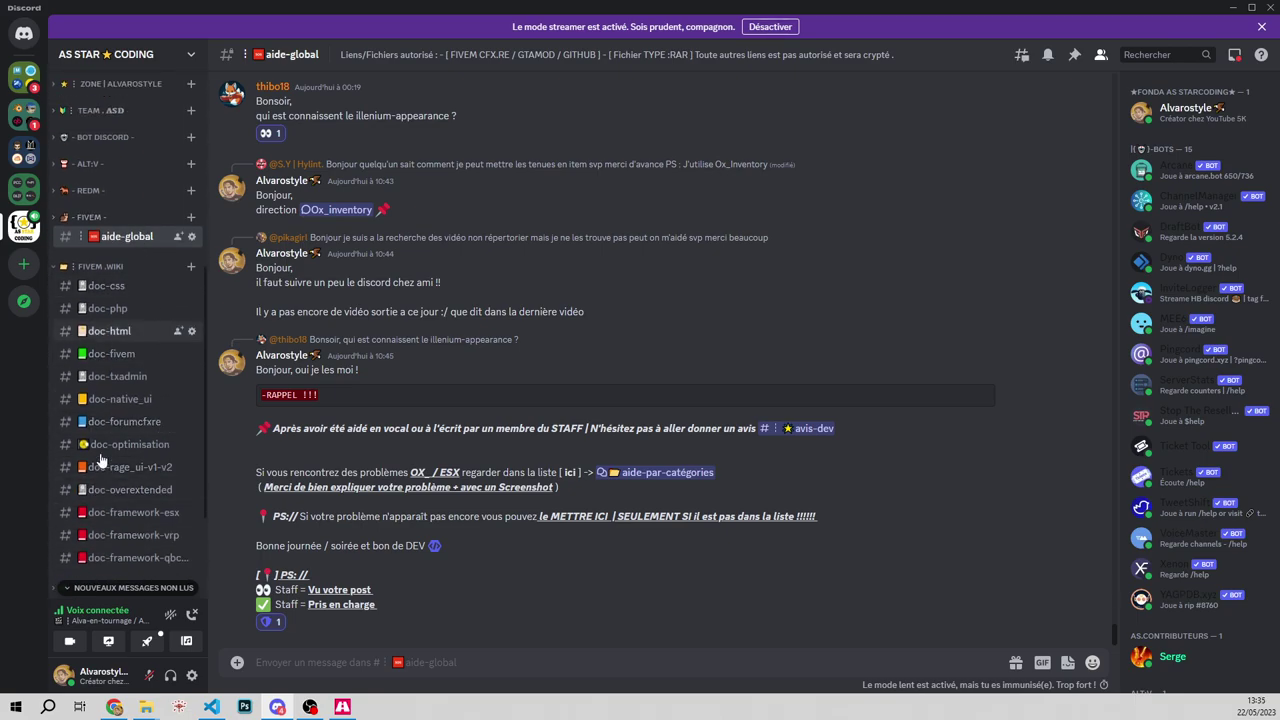
# Step: Open the doc-txadmin channel, examine the txAdmin v6 release announcement and its preview image, and collapse the FIVEM .WIKI category
pyautogui.click(140, 376)
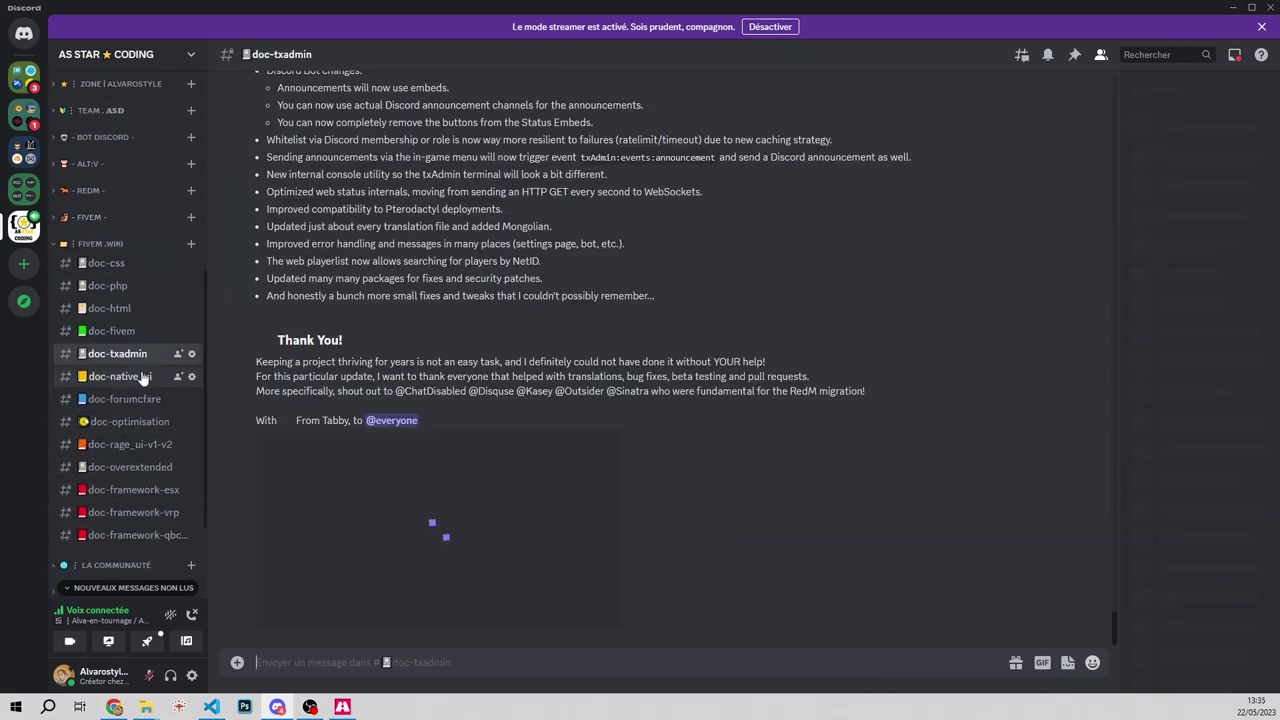
pyautogui.scroll(3, 527, 397)
pyautogui.scroll(5, 527, 397)
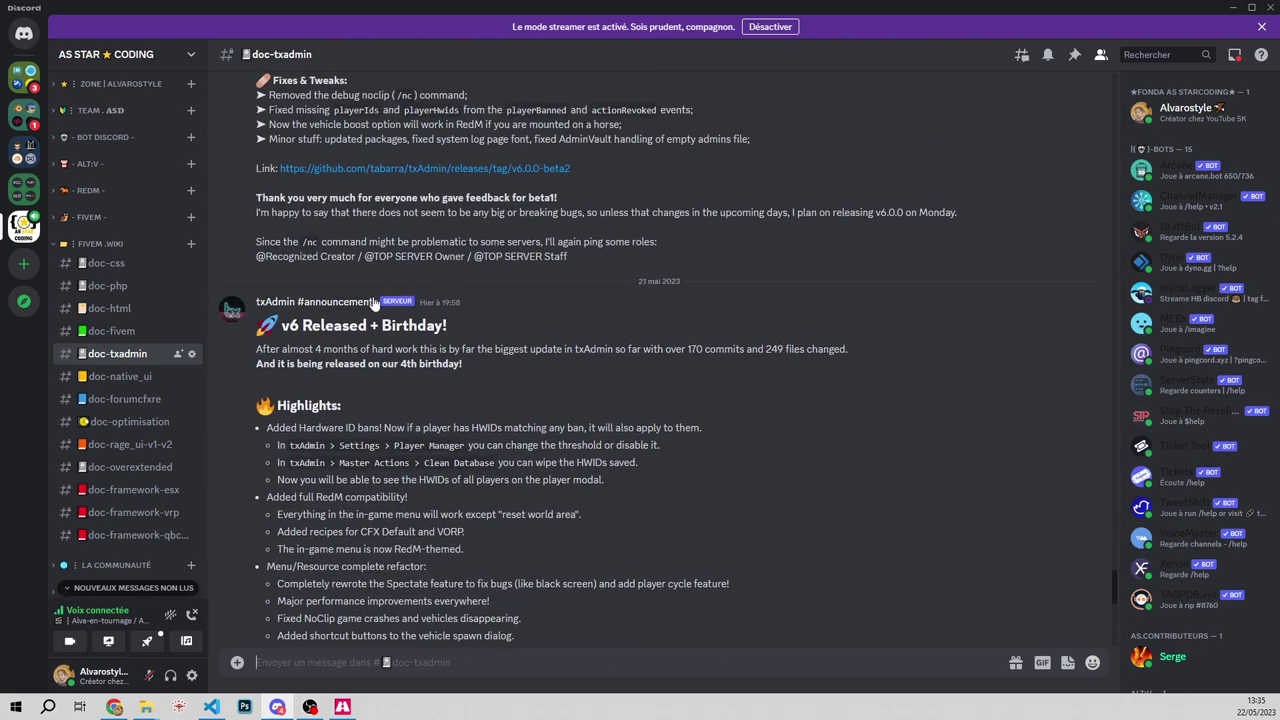
pyautogui.moveTo(258, 326); pyautogui.dragTo(422, 304)
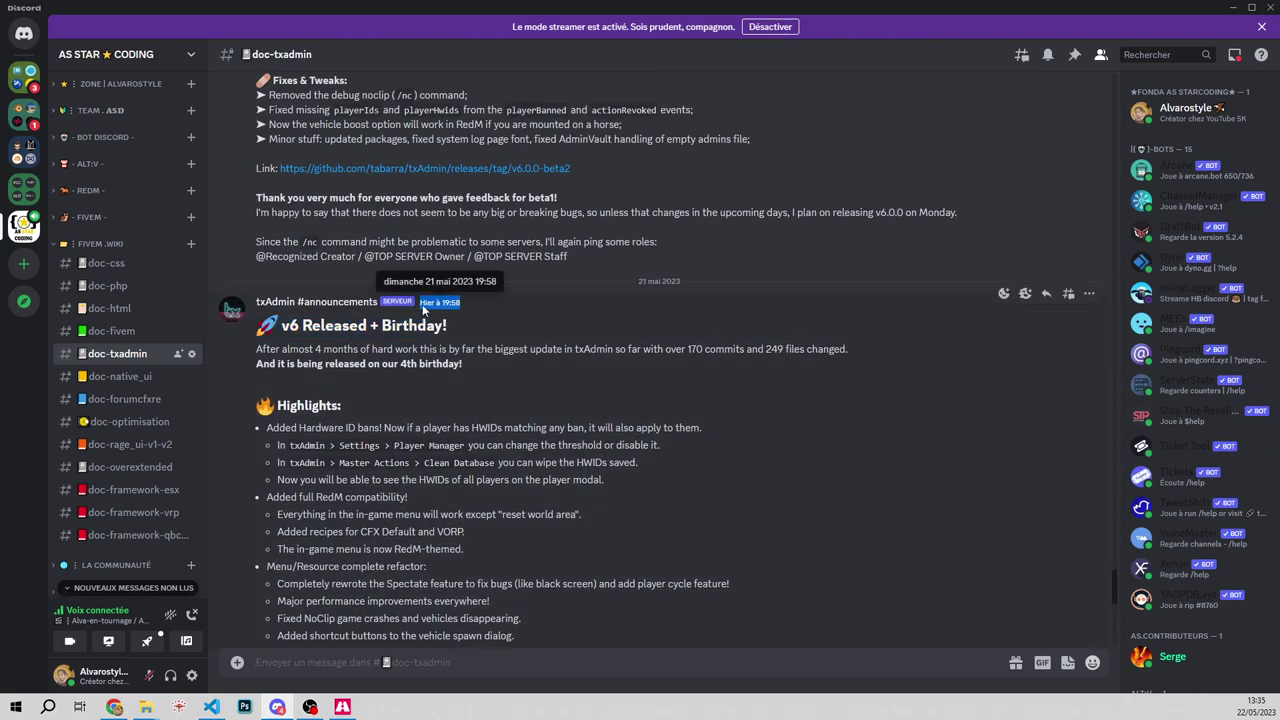
pyautogui.scroll(-5, 445, 388)
pyautogui.scroll(-3, 445, 388)
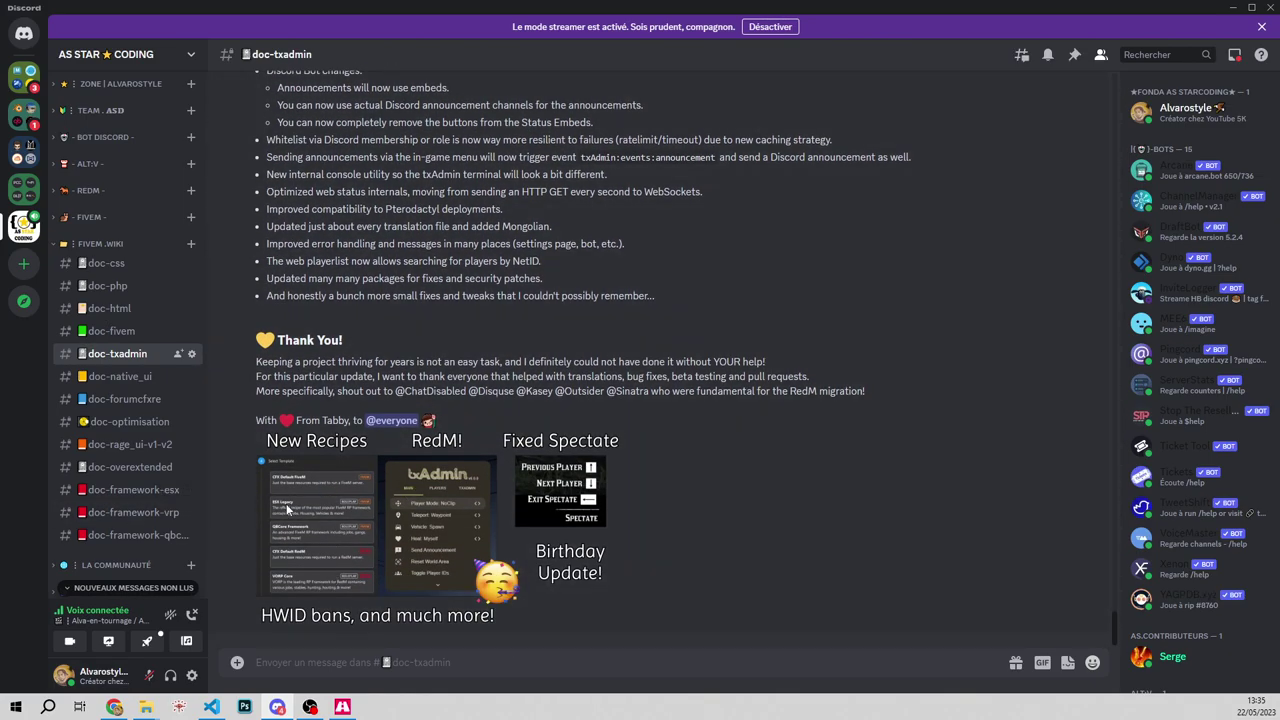
pyautogui.click(288, 509)
pyautogui.press('Escape')
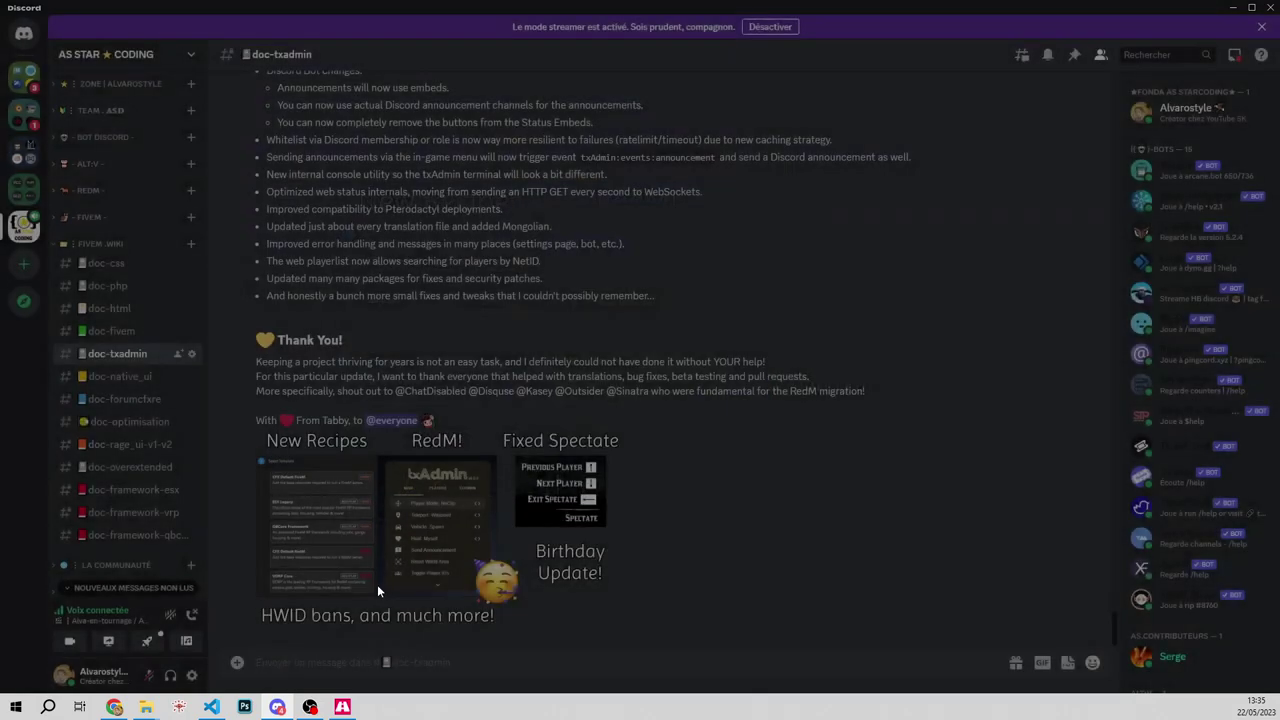
pyautogui.scroll(12, 321, 473)
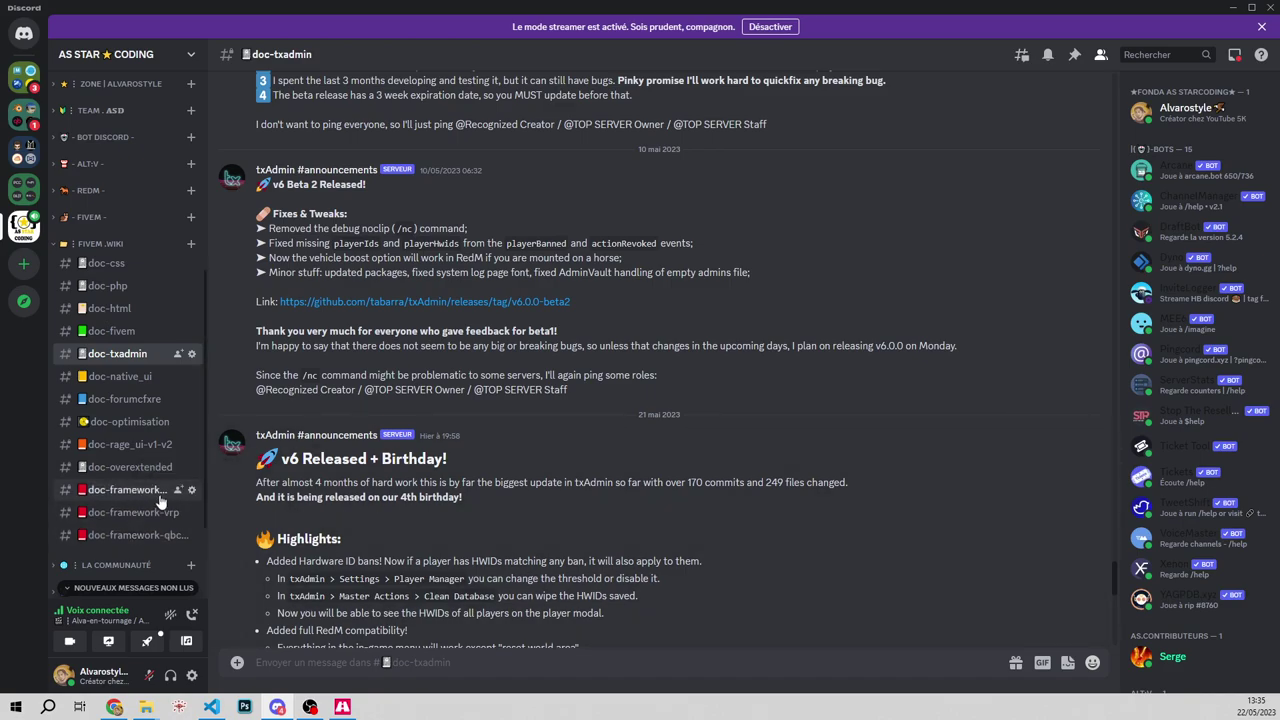
pyautogui.scroll(2, 194, 443)
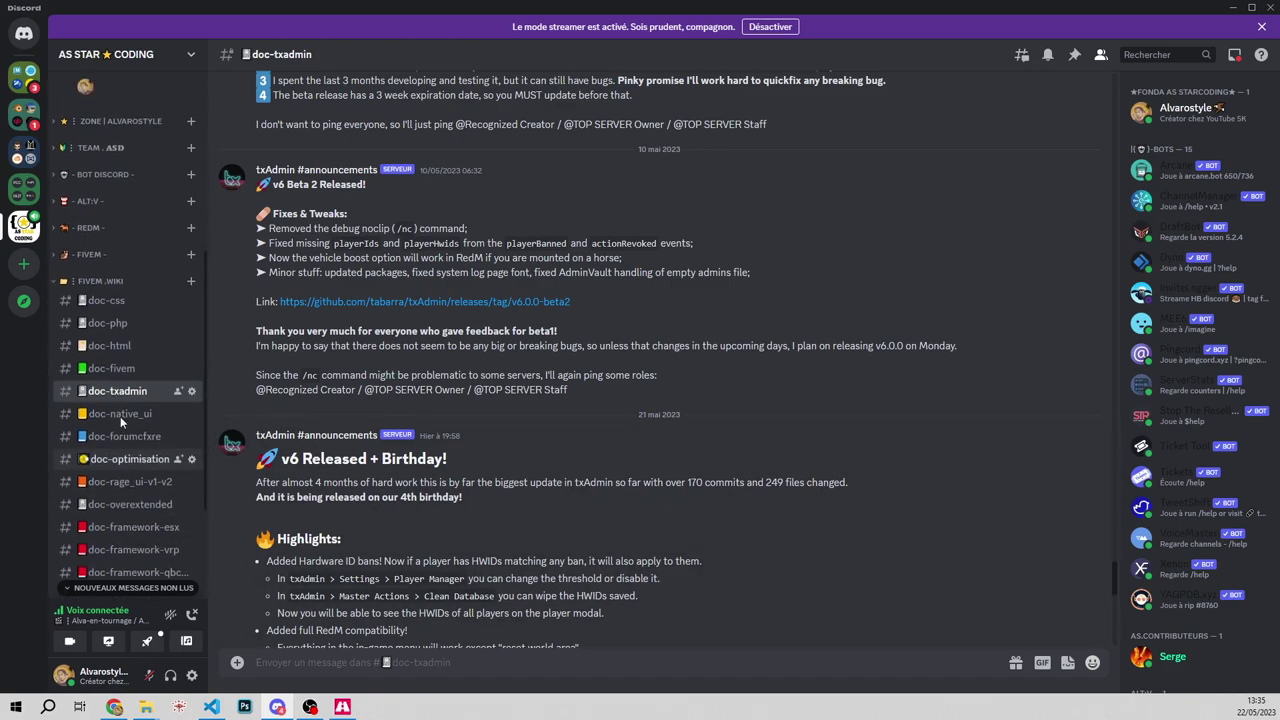
pyautogui.click(117, 337)
pyautogui.scroll(3, 148, 380)
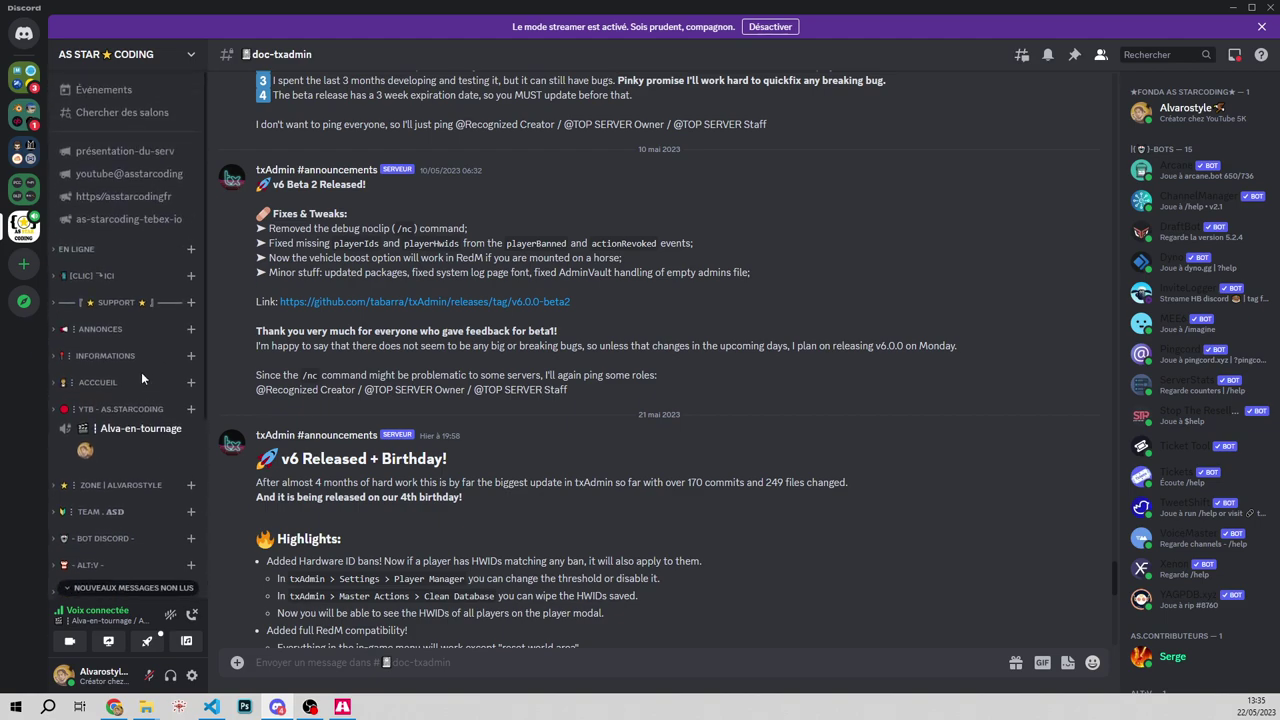
# Step: Switch to the txAdmin deployer in Chrome, advance to the server.cfg configuration step and review the whole file
pyautogui.click(124, 707)
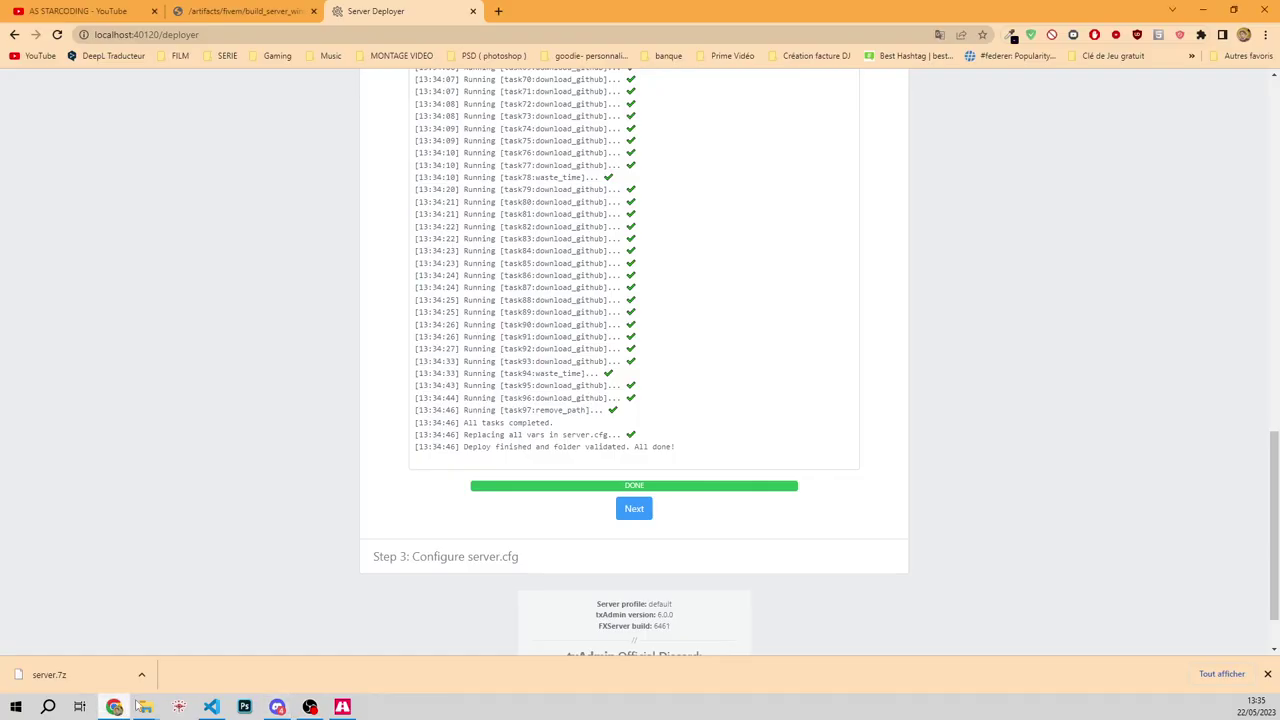
pyautogui.click(633, 514)
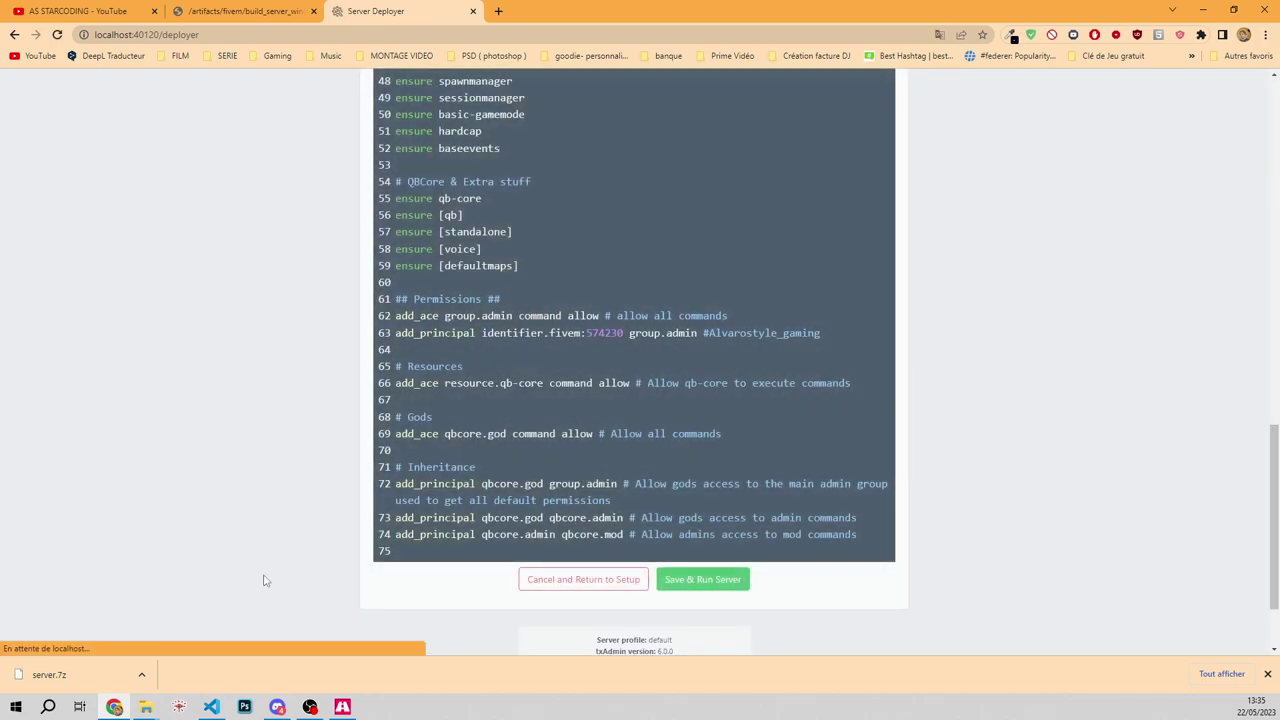
pyautogui.scroll(3, 266, 580)
pyautogui.scroll(5, 561, 320)
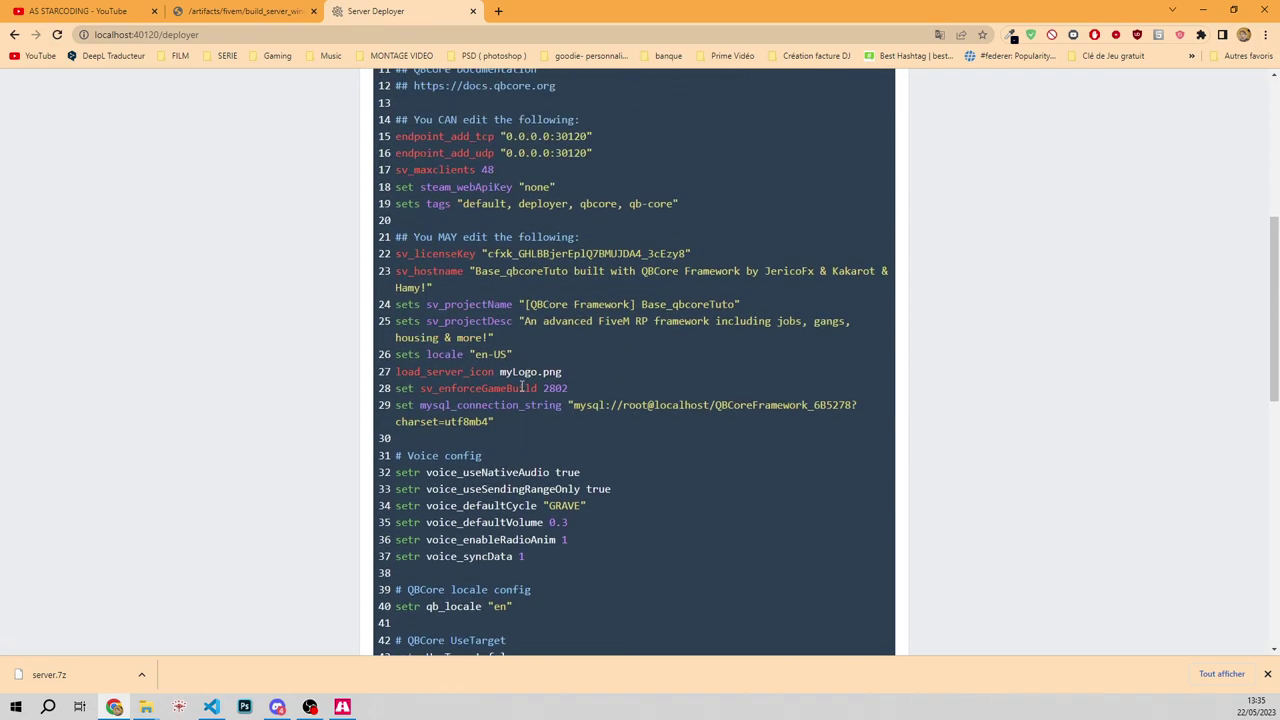
pyautogui.scroll(-3, 555, 395)
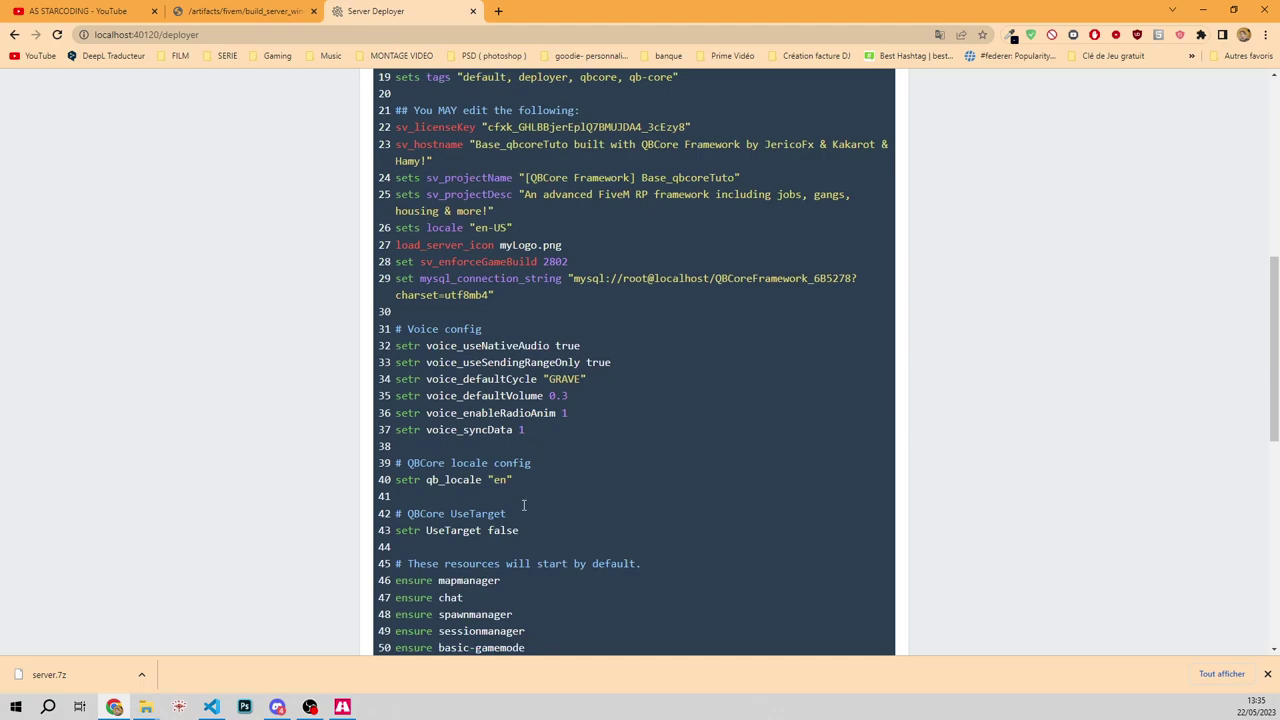
pyautogui.scroll(-3, 523, 505)
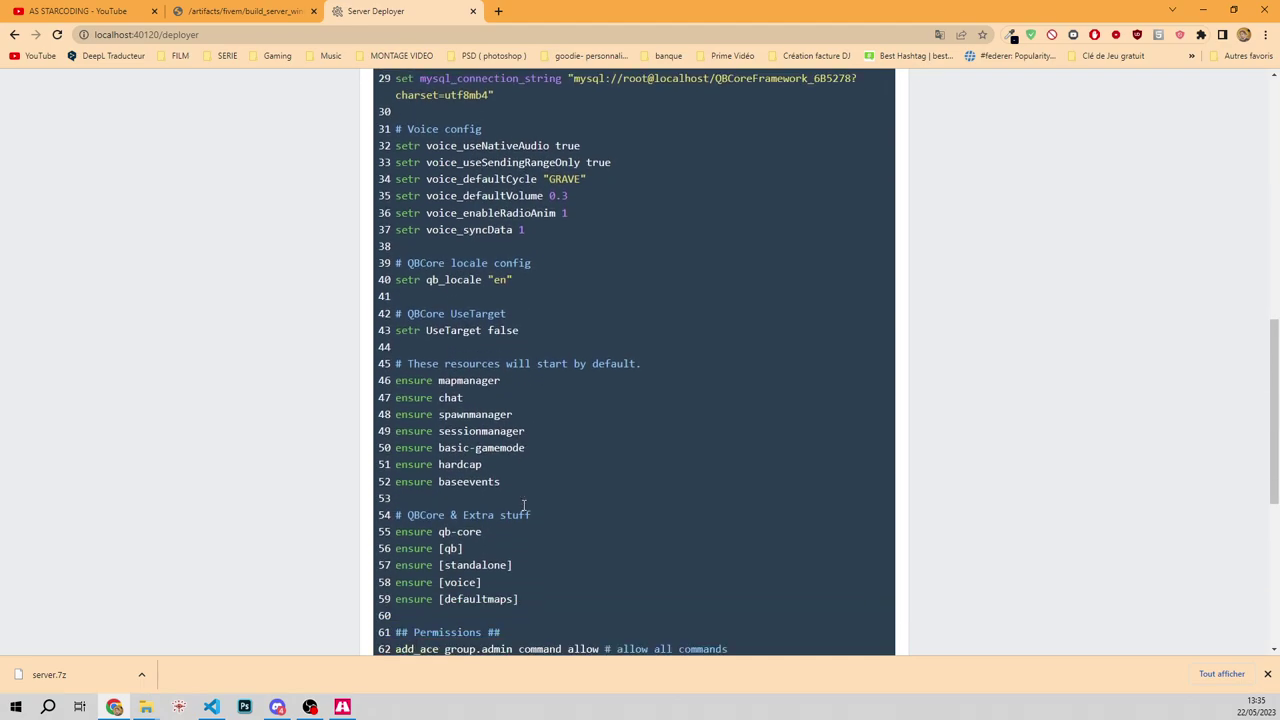
pyautogui.scroll(-5, 523, 505)
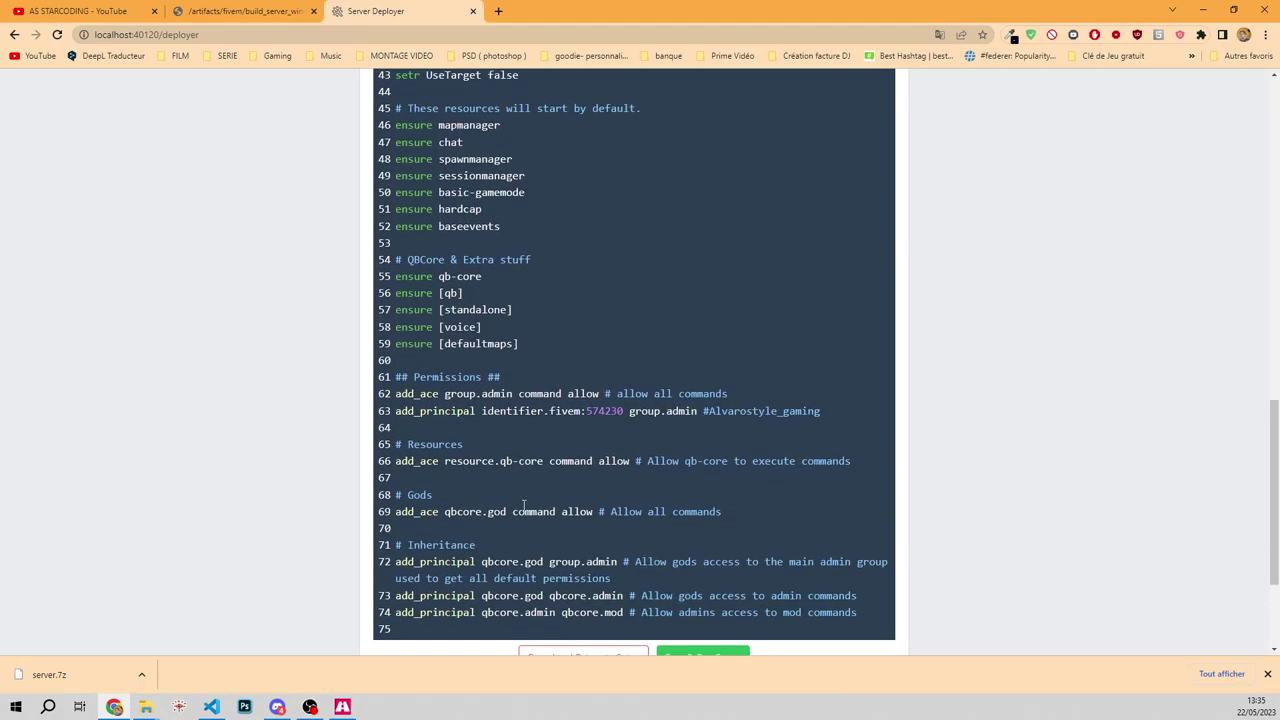
# Step: Save the server.cfg and run the server, and switch txAdmin to the dark theme while checking the live console
pyautogui.click(690, 513)
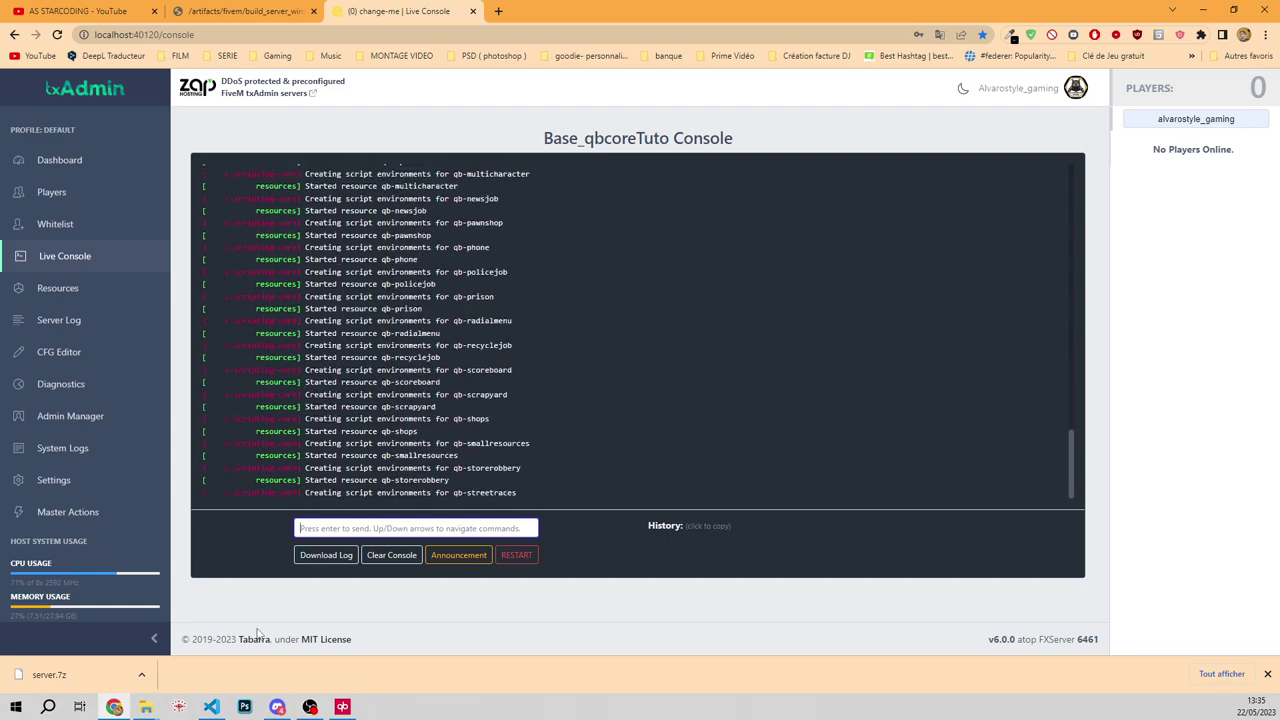
pyautogui.click(964, 89)
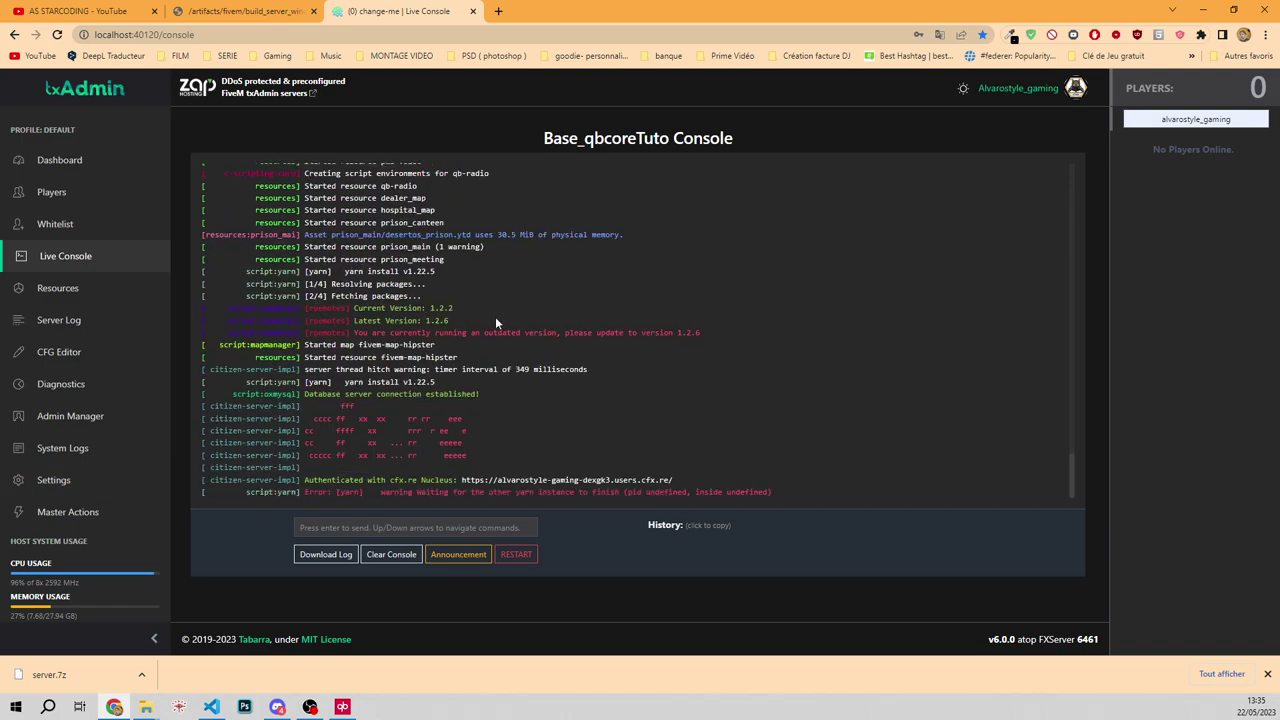
pyautogui.moveTo(355, 320); pyautogui.dragTo(458, 326)
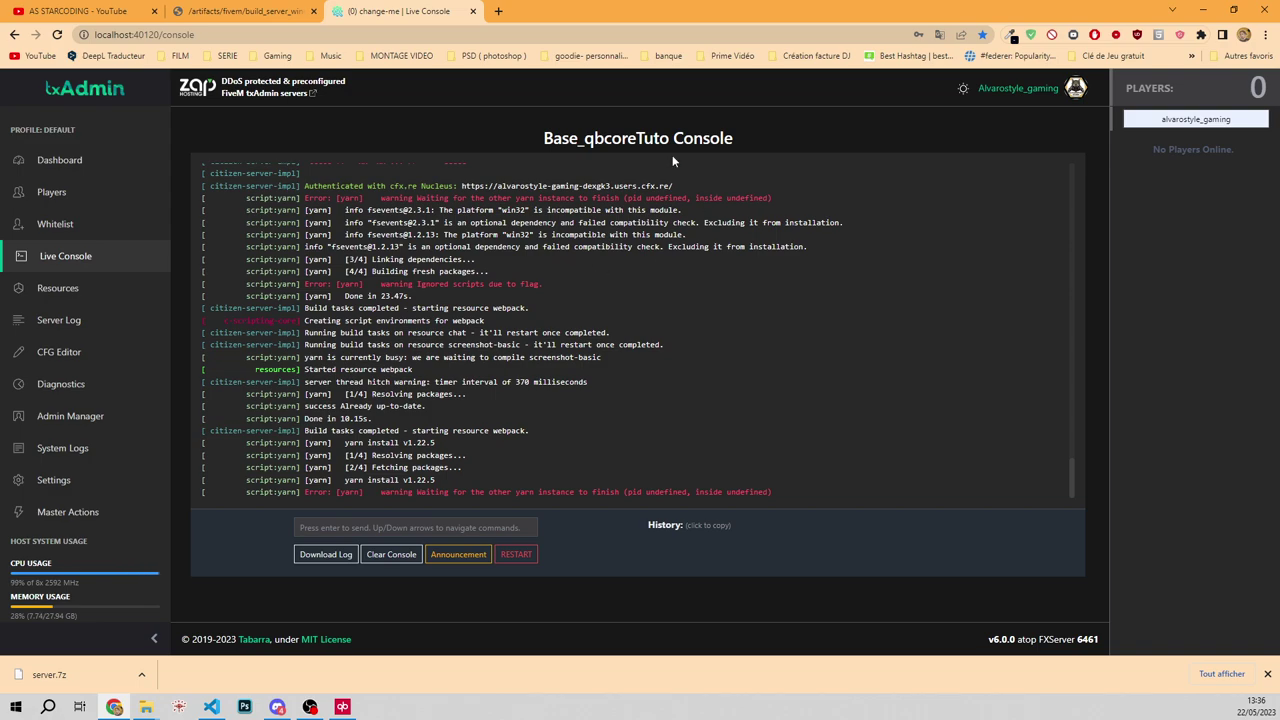
# Step: Start a new admin in the Admin Manager, enter the admin's username and grant All Permissions
pyautogui.click(91, 427)
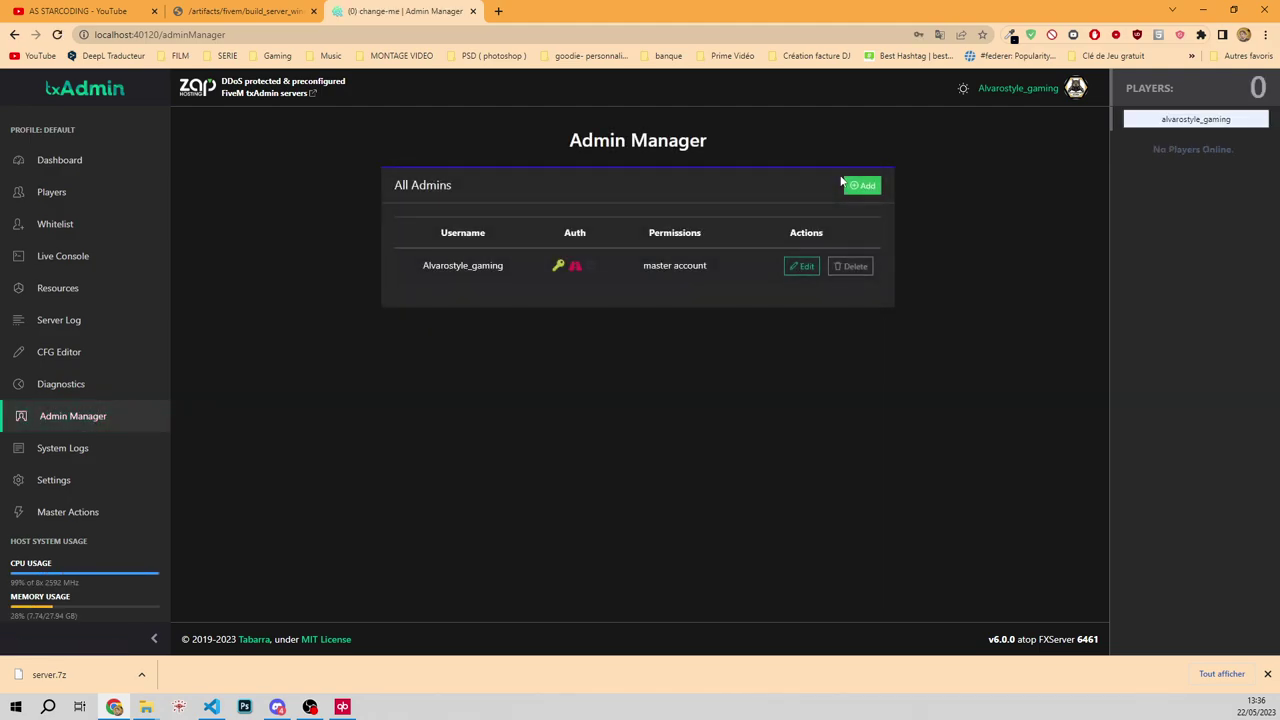
pyautogui.click(860, 185)
pyautogui.click(613, 162)
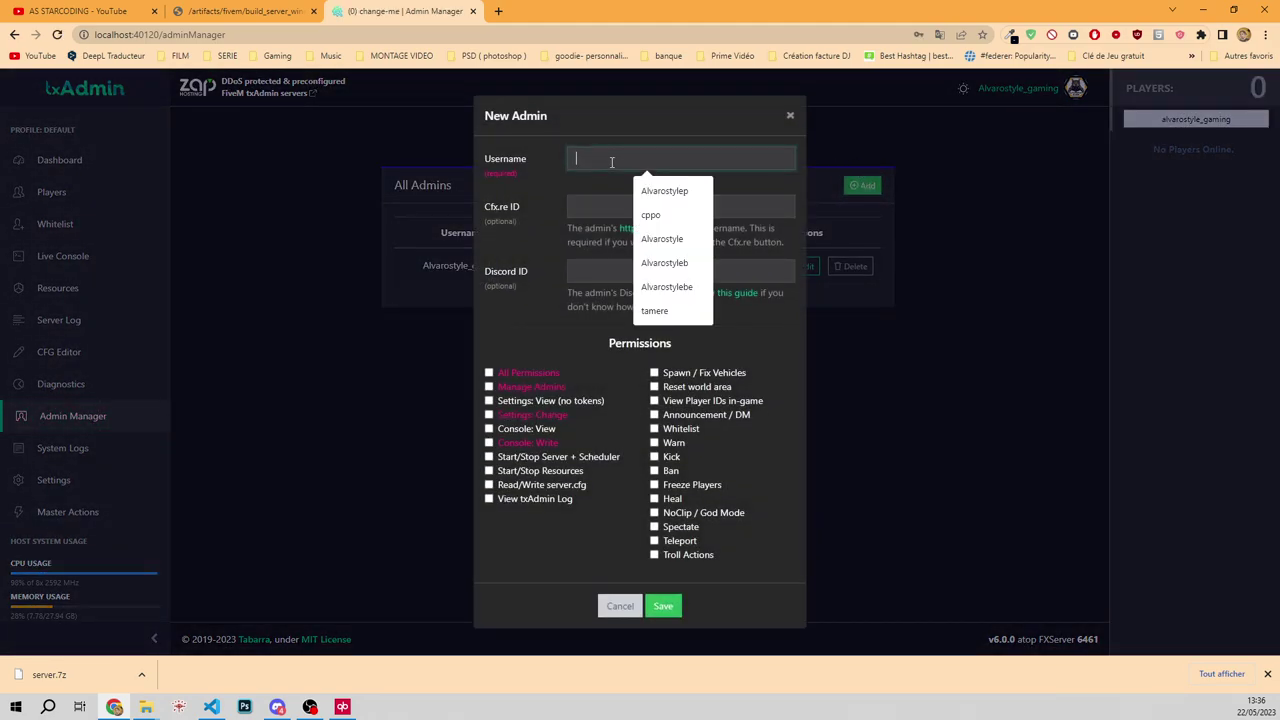
pyautogui.click(664, 190)
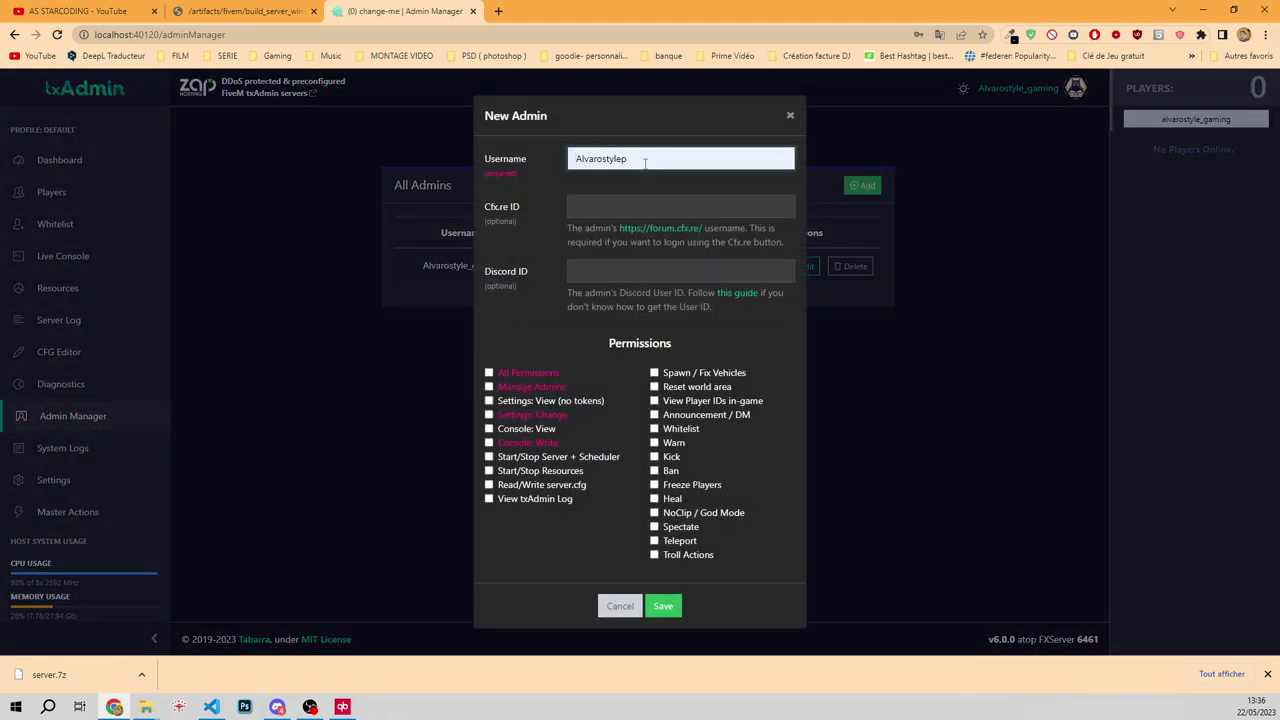
pyautogui.press('BackSpace')
pyautogui.write('m')
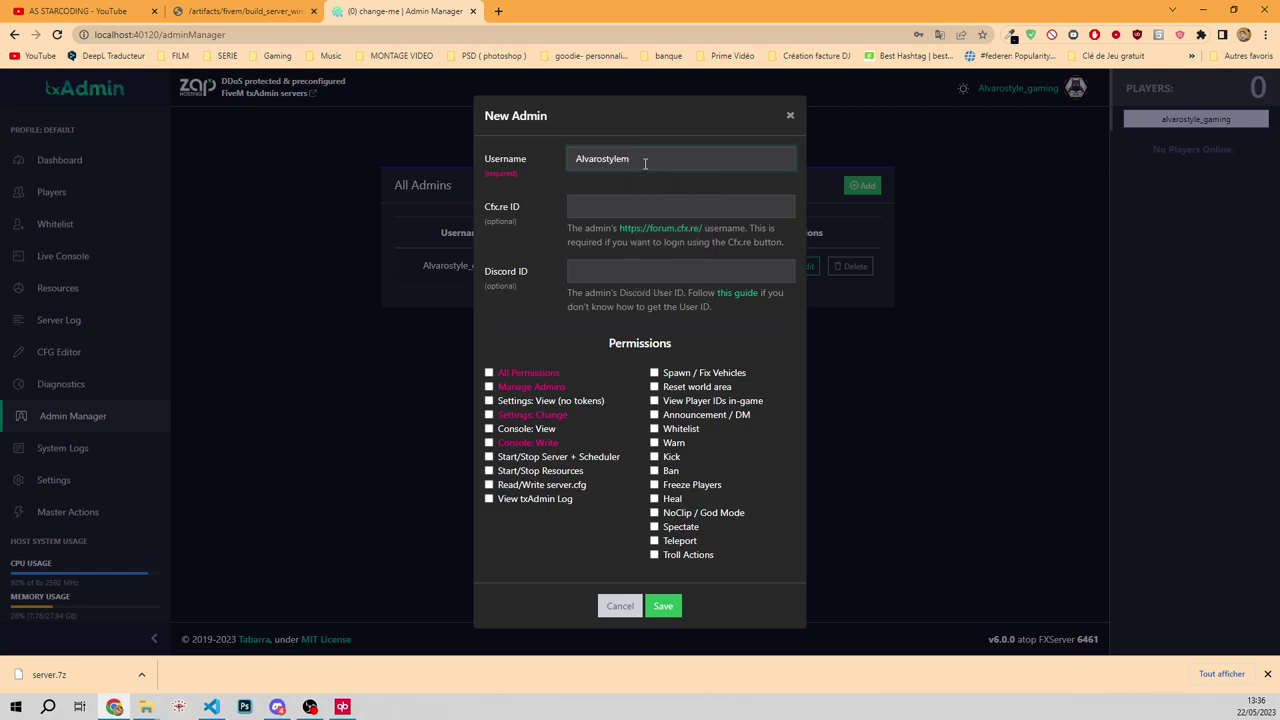
pyautogui.click(489, 372)
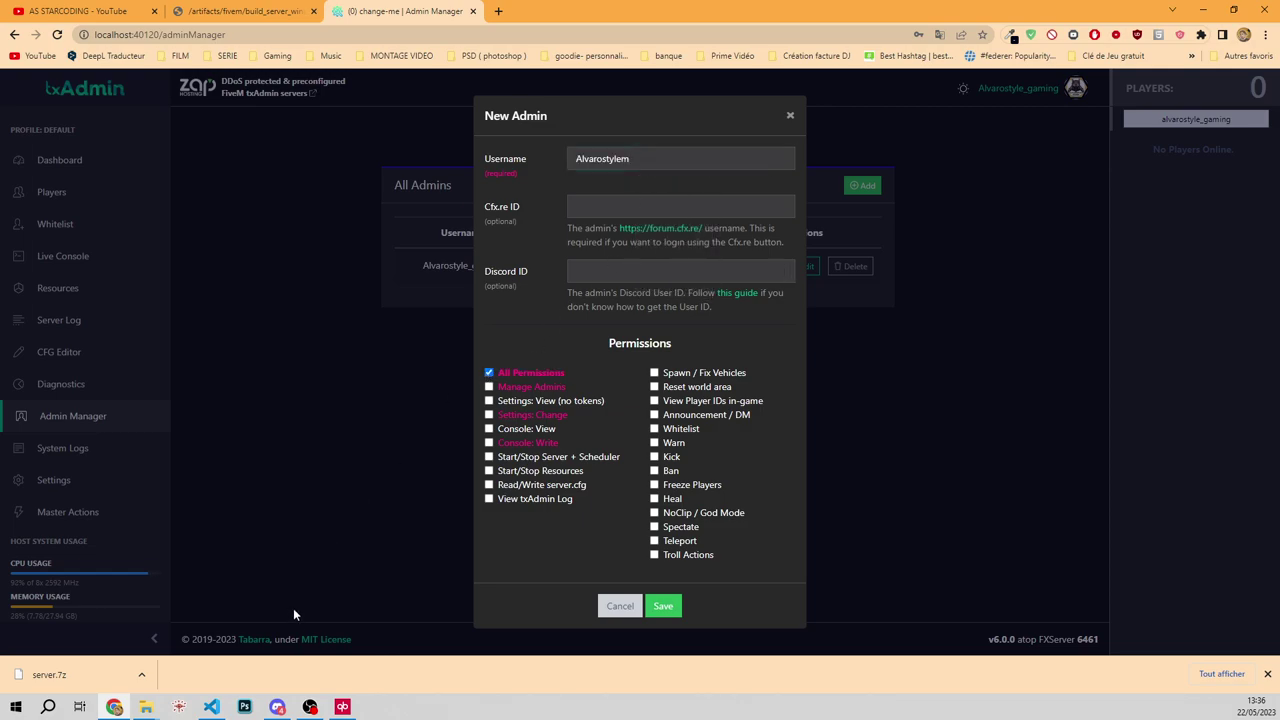
# Step: Copy the account's user ID from Discord into the new admin's Discord ID field, save the admin and close the confirmation
pyautogui.click(277, 707)
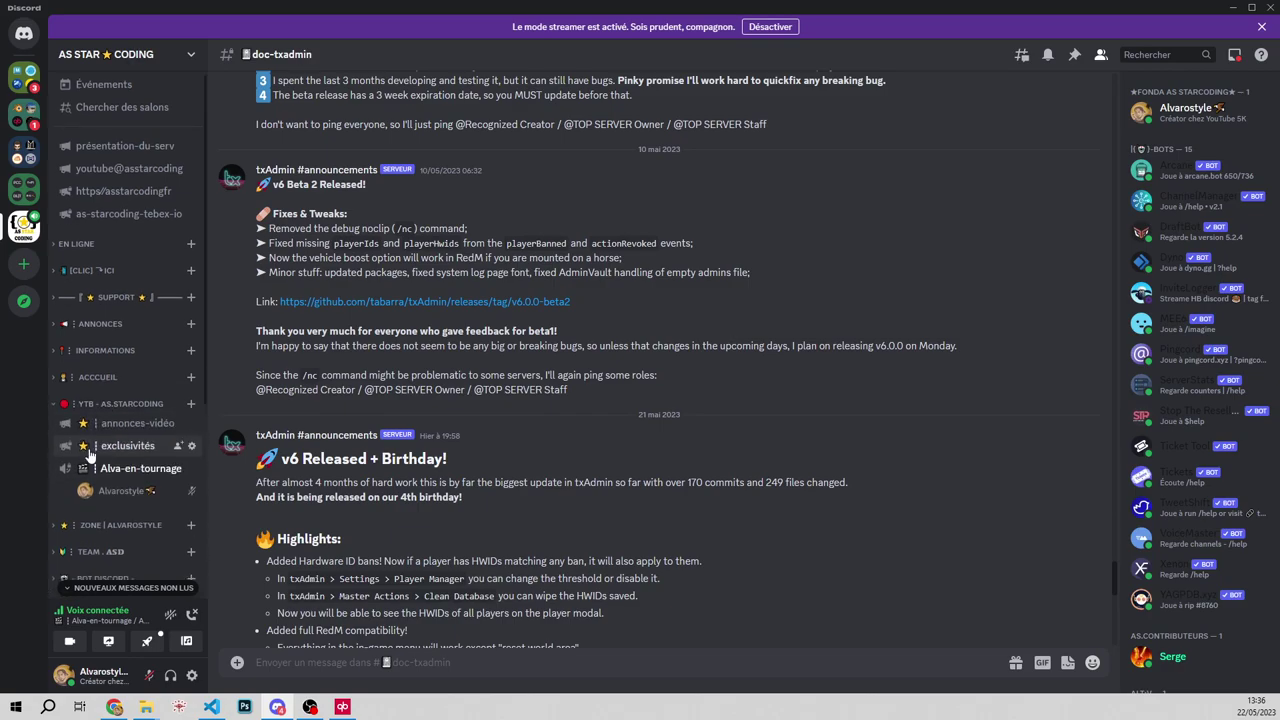
pyautogui.scroll(-3, 89, 453)
pyautogui.rightClick(124, 232)
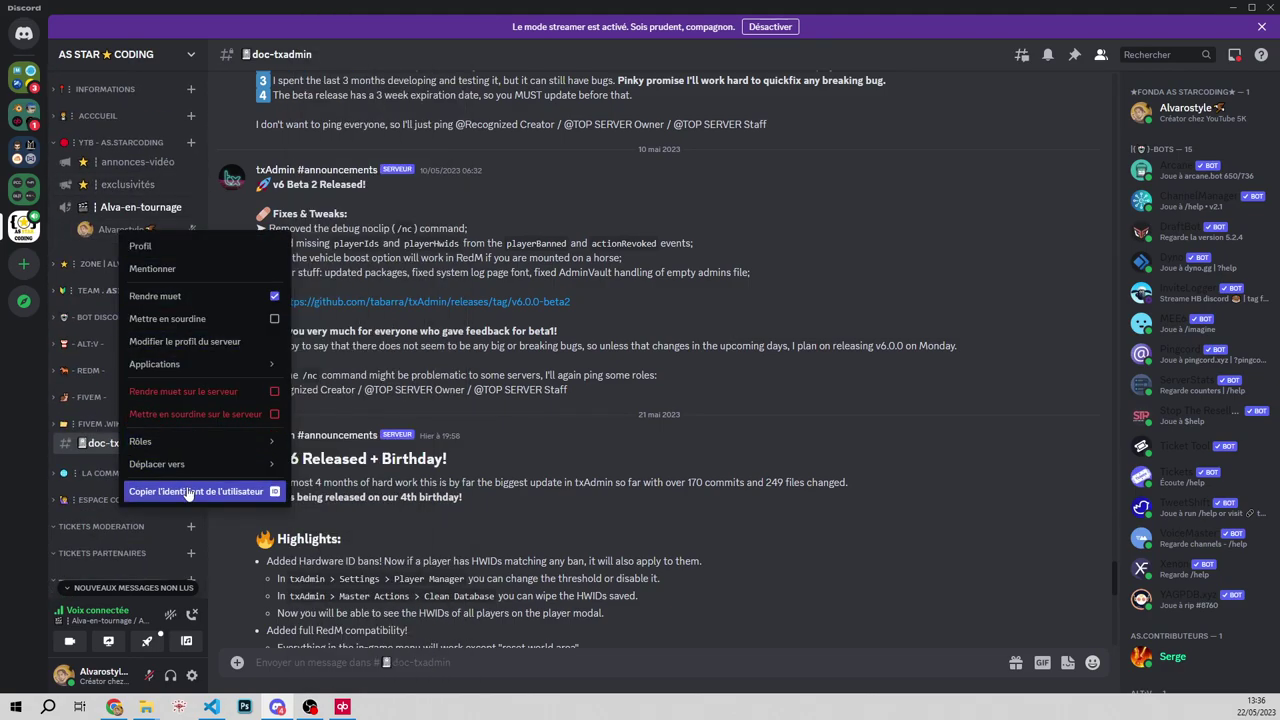
pyautogui.click(188, 491)
pyautogui.click(114, 707)
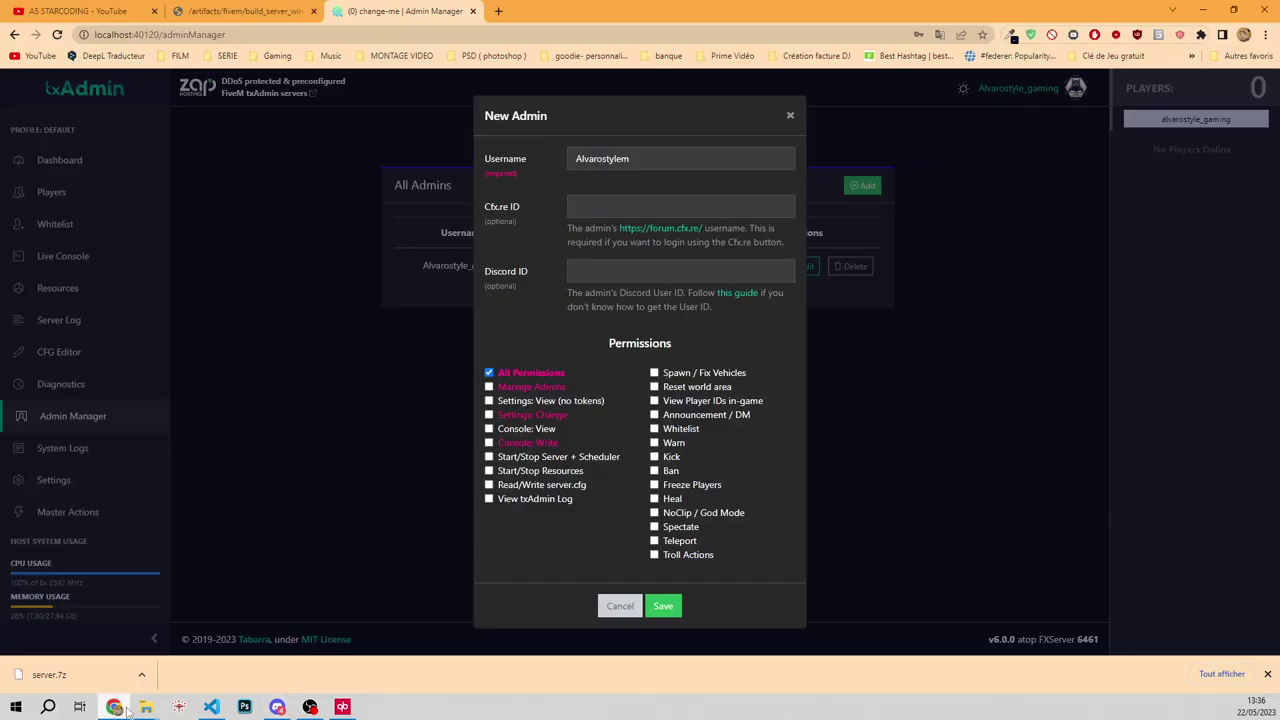
pyautogui.rightClick(581, 264)
pyautogui.click(640, 347)
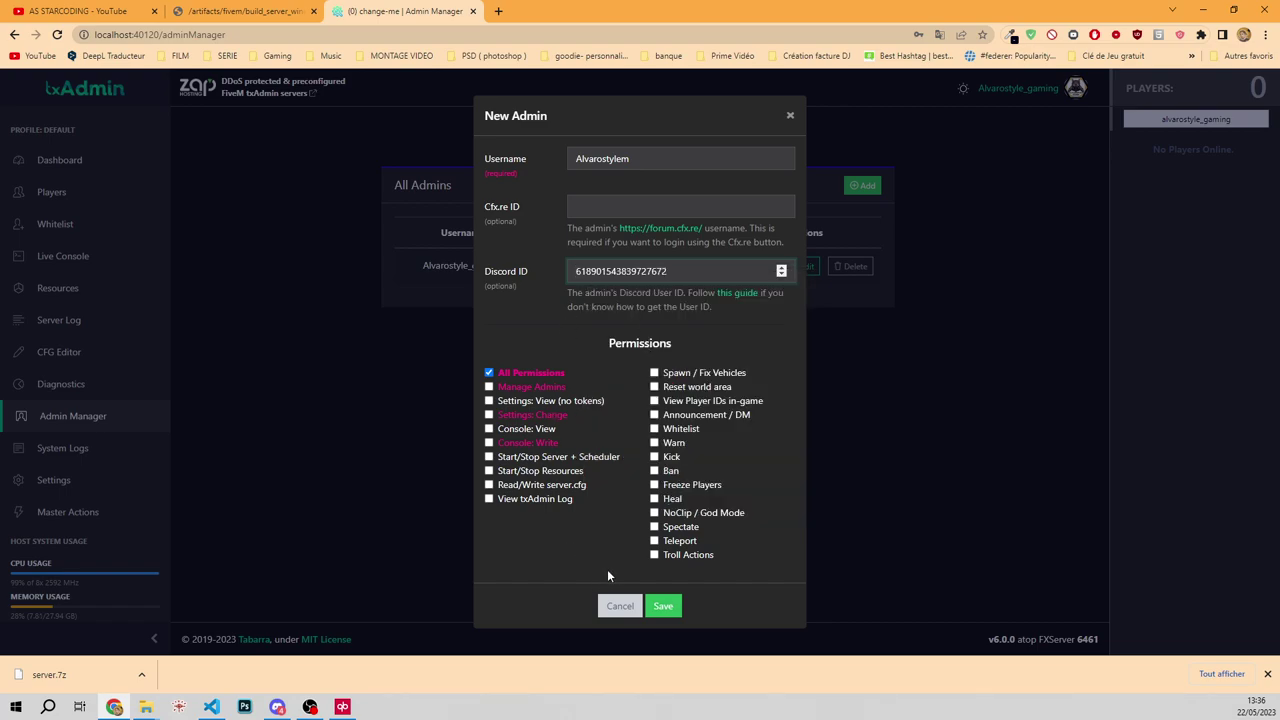
pyautogui.click(664, 607)
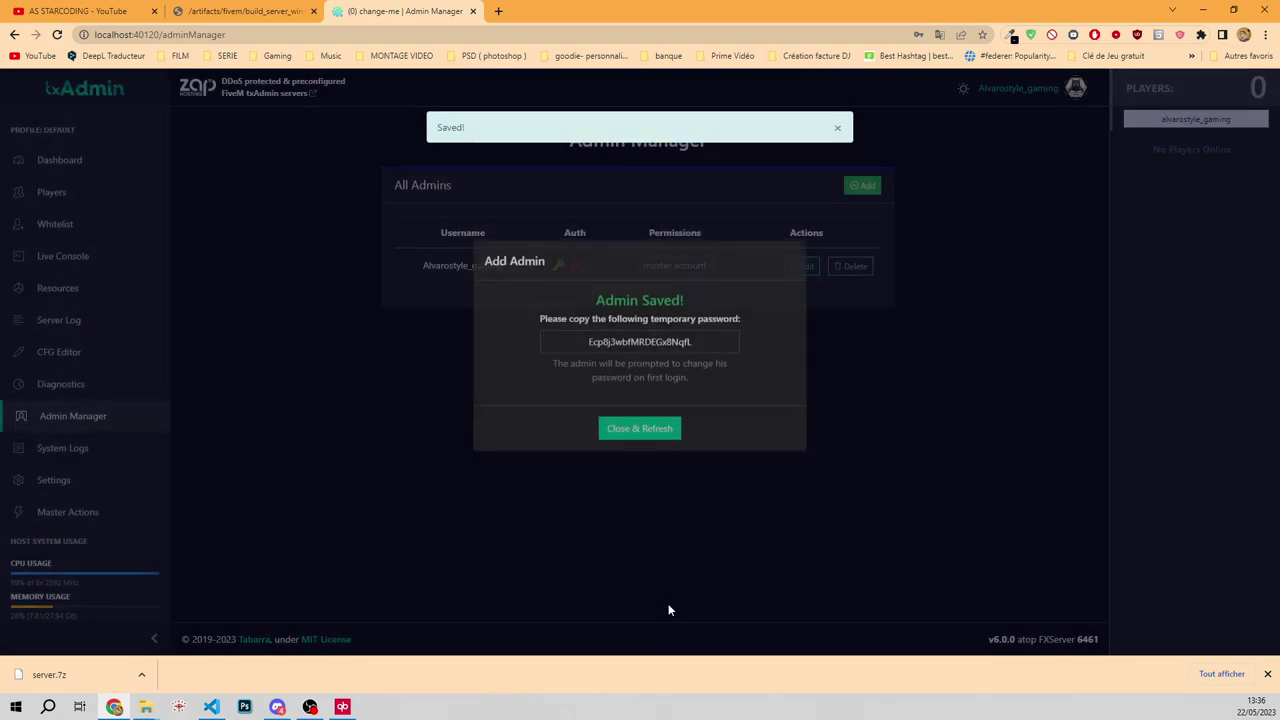
pyautogui.click(648, 455)
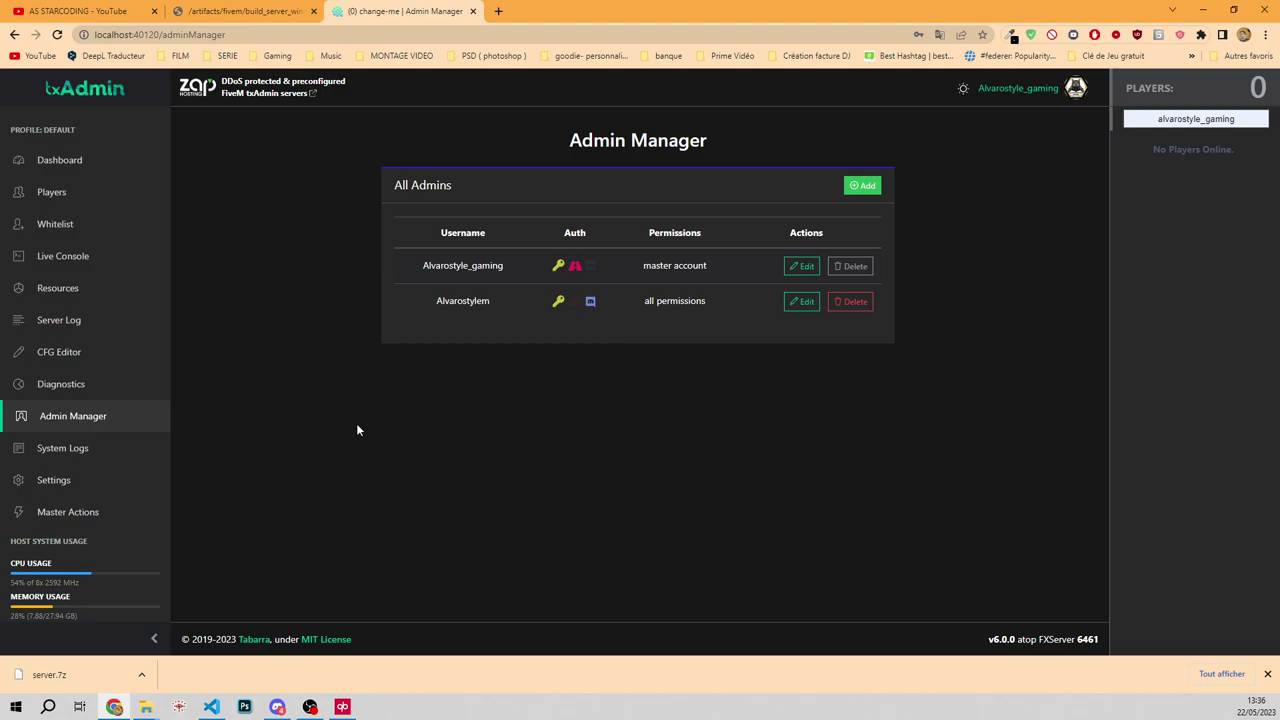
# Step: Dismiss the finished download notice and open the server config file for editing in txAdmin at the Permissions section
pyautogui.click(1267, 674)
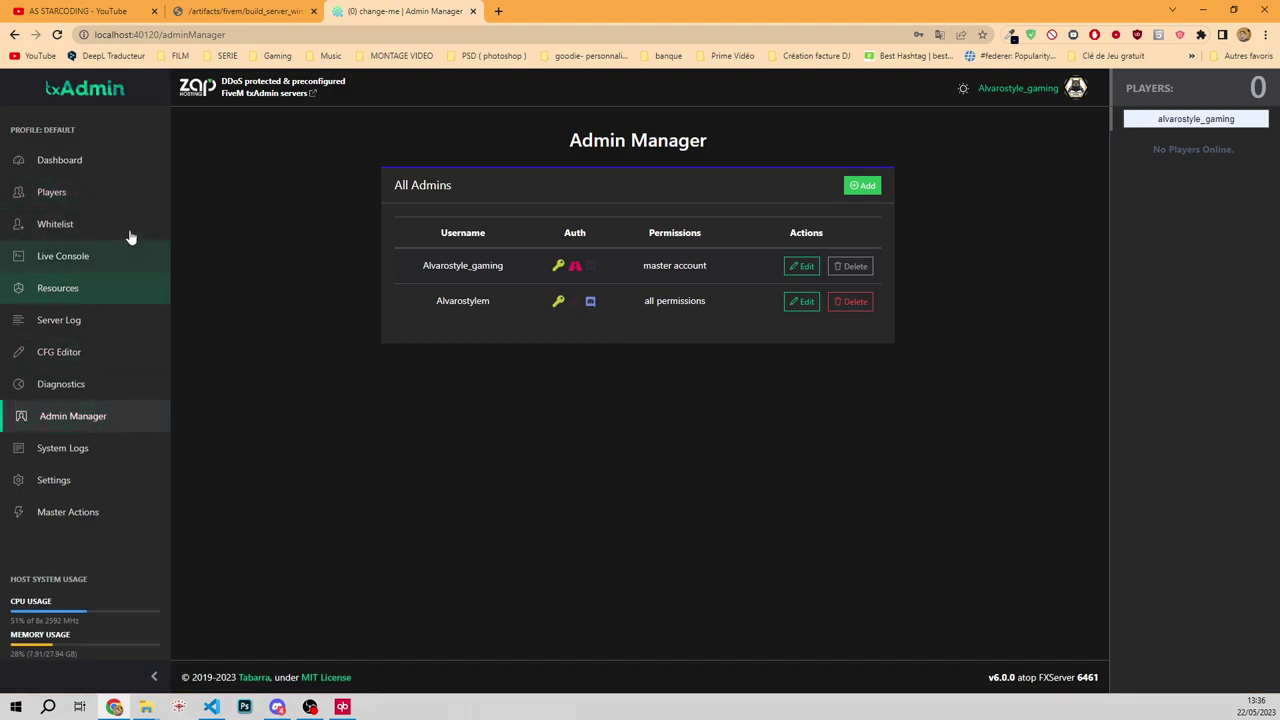
pyautogui.click(89, 320)
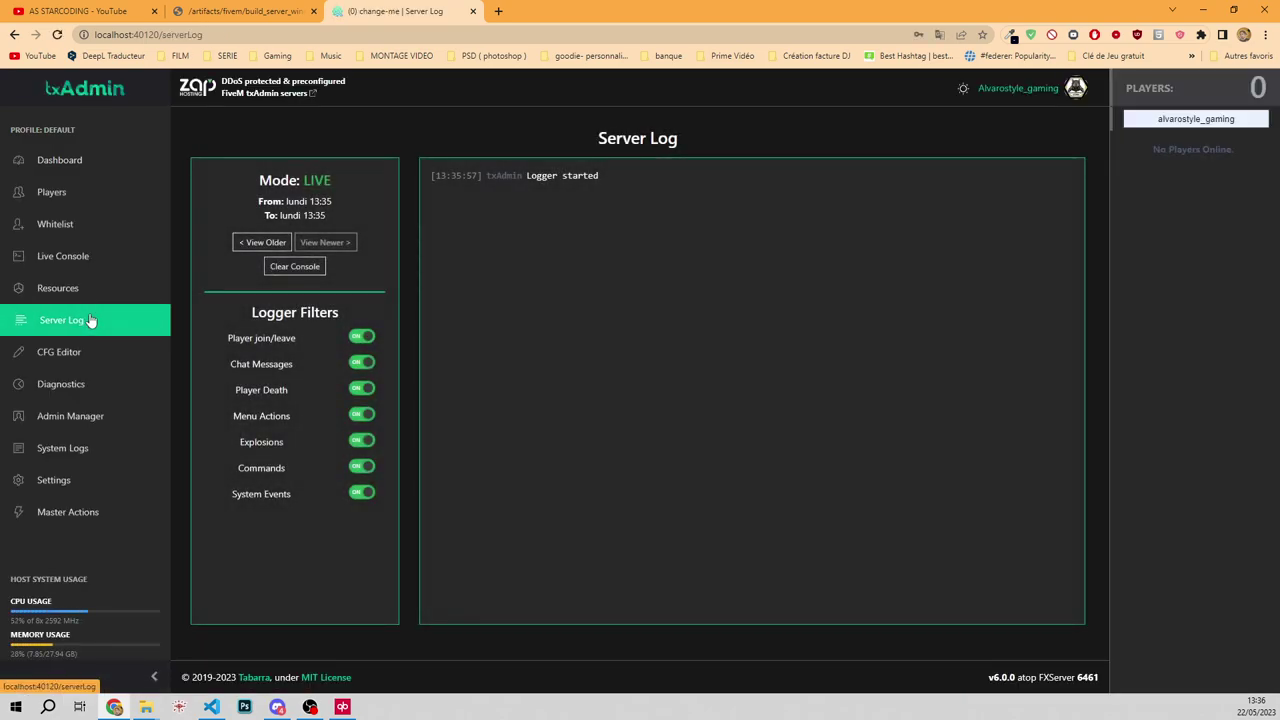
pyautogui.click(93, 355)
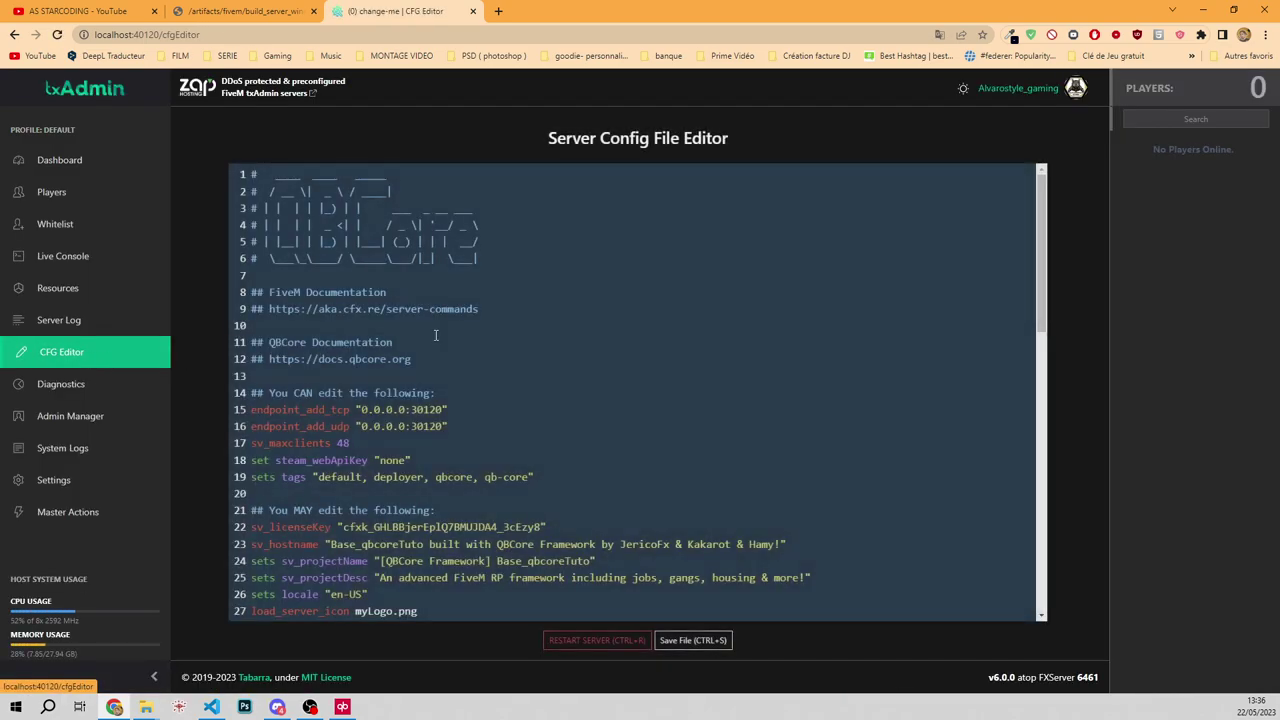
pyautogui.scroll(-3, 458, 337)
pyautogui.scroll(-6, 458, 337)
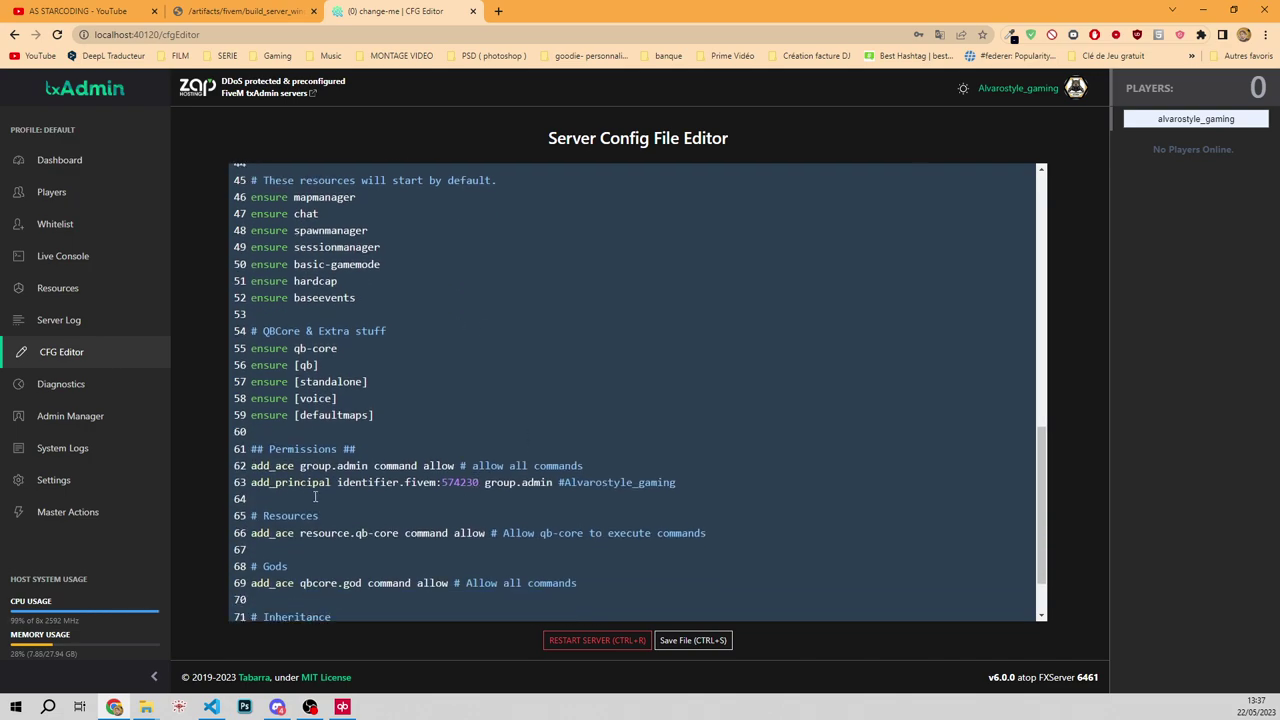
# Step: Switch to VS Code and copy the whole Permissions block from the Base_qbcore_simple server.cfg
pyautogui.click(213, 707)
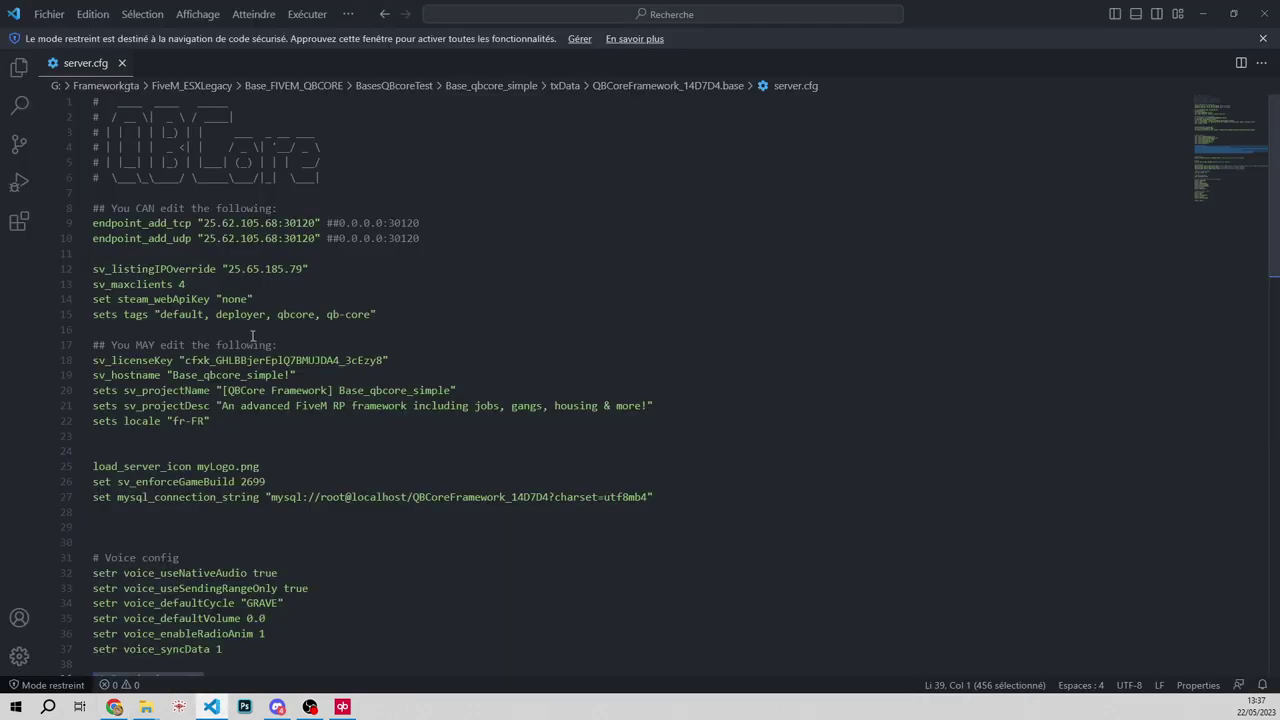
pyautogui.scroll(-1, 256, 441)
pyautogui.scroll(-3, 275, 503)
pyautogui.click(655, 597)
pyautogui.moveTo(655, 597); pyautogui.dragTo(90, 518)
pyautogui.rightClick(195, 521)
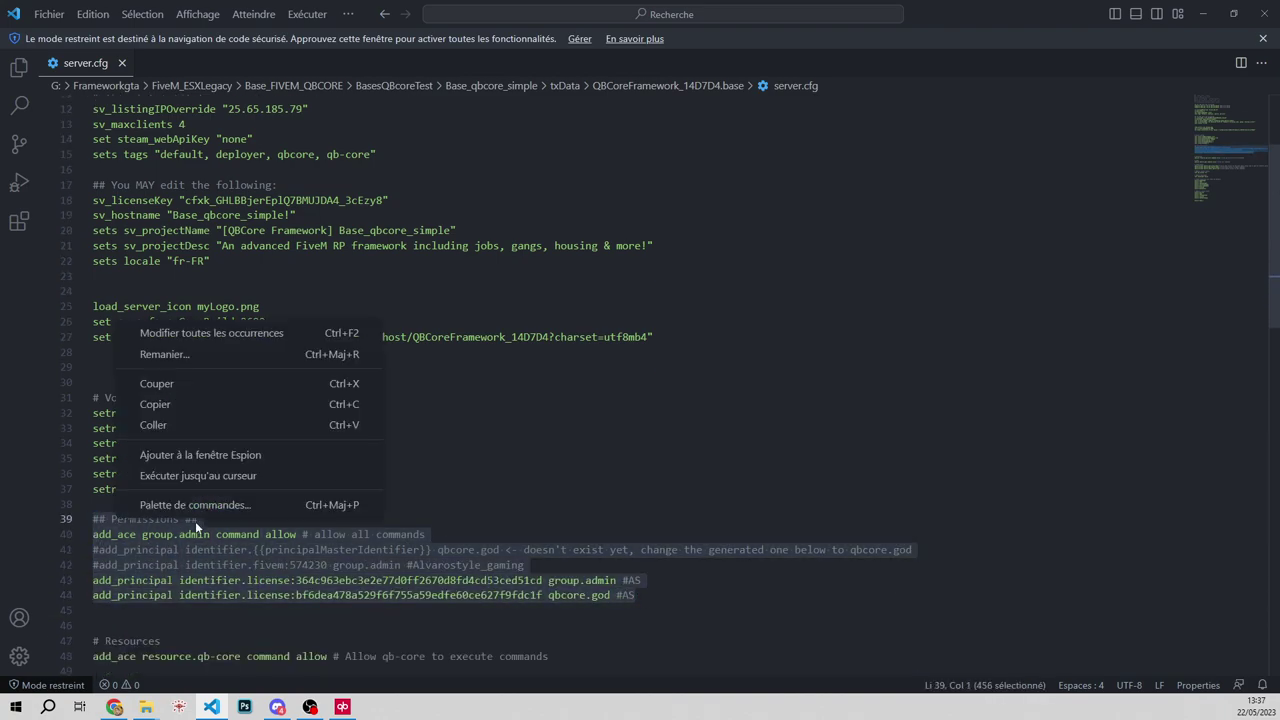
pyautogui.click(215, 408)
# Step: Switch to Chrome, replace the Permissions header and its two lines in the txAdmin config with the copied block, and save the file
pyautogui.click(114, 707)
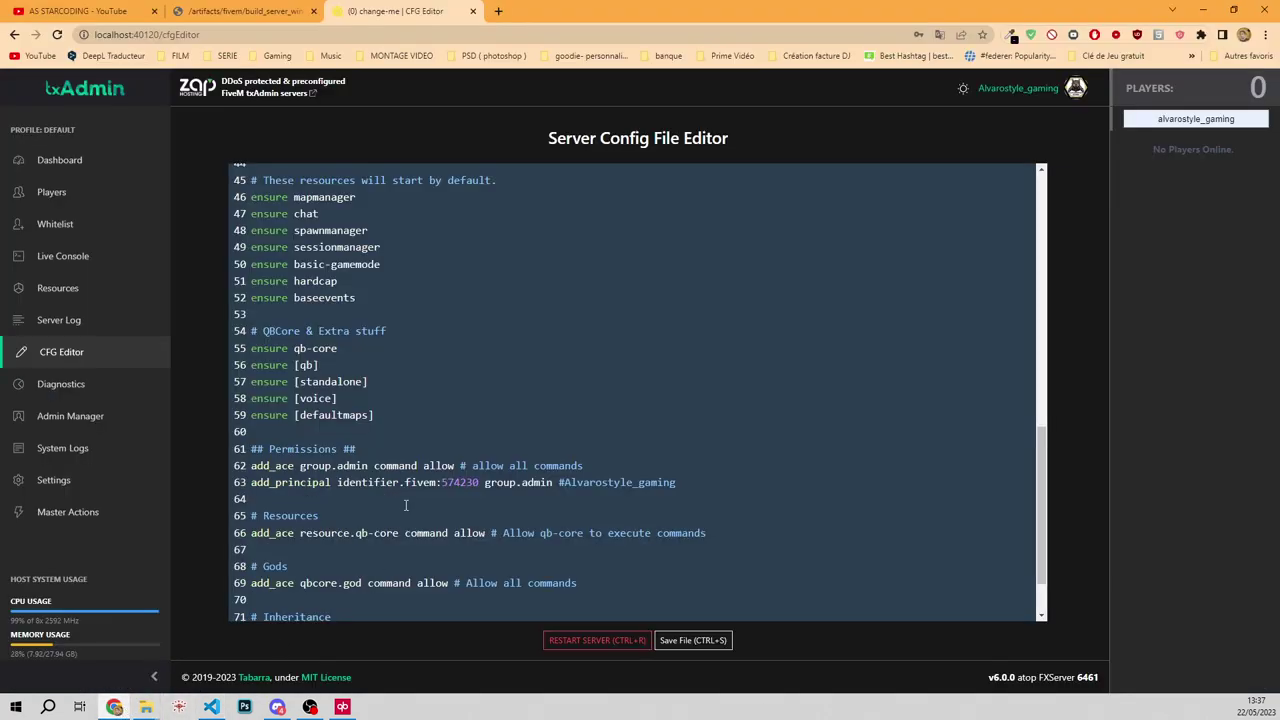
pyautogui.scroll(-2, 405, 505)
pyautogui.scroll(2, 387, 460)
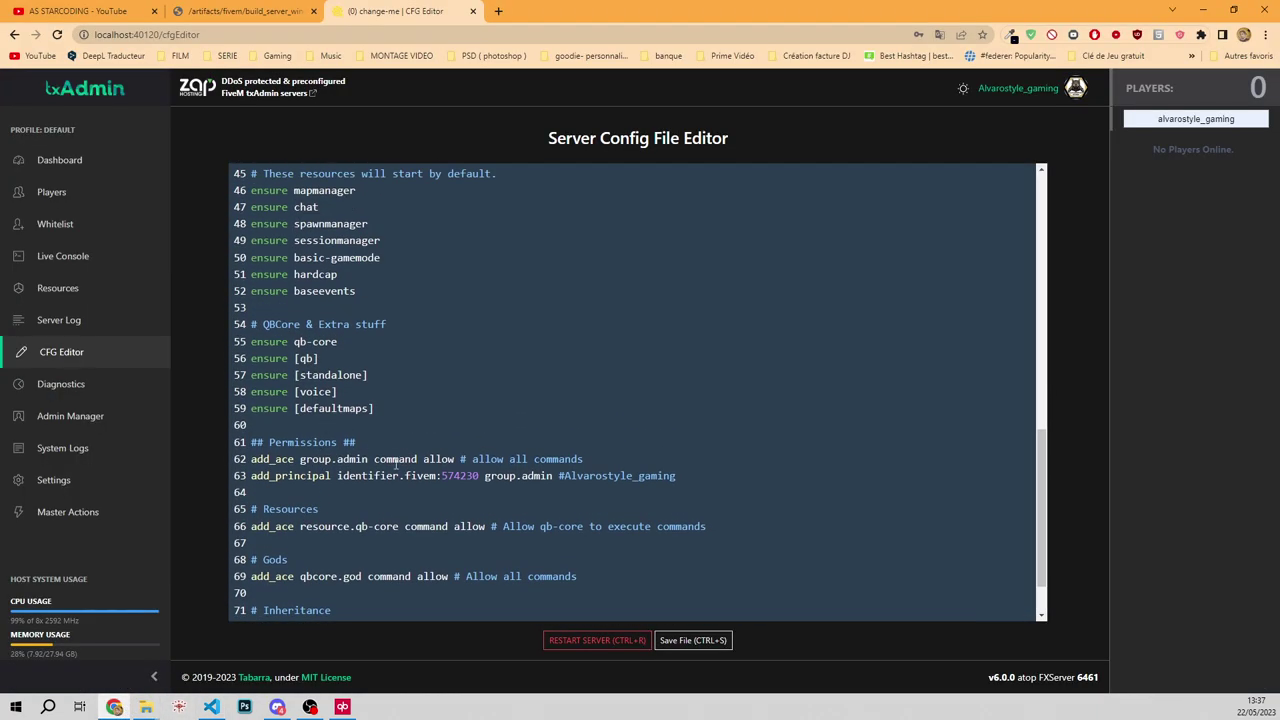
pyautogui.click(244, 447)
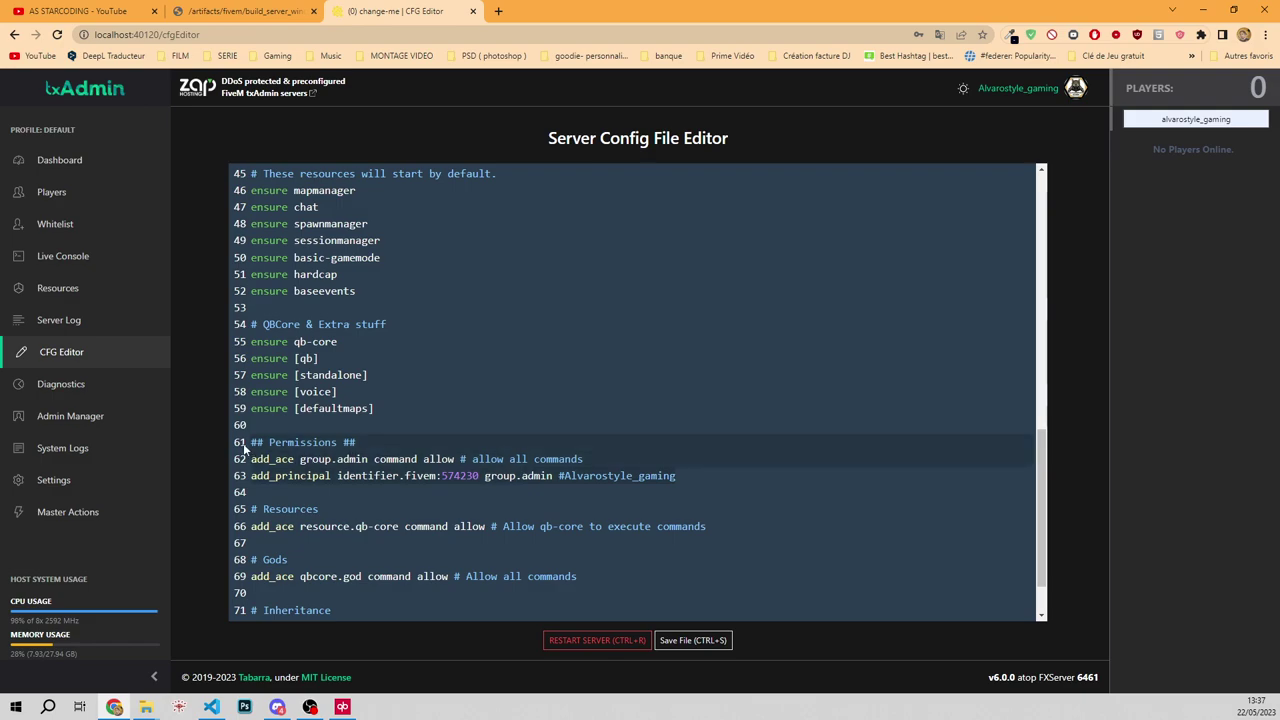
pyautogui.hotkey('shift', 'Down')
pyautogui.hotkey('shift', 'Down')
pyautogui.hotkey('shift', 'End')
pyautogui.press('Delete')
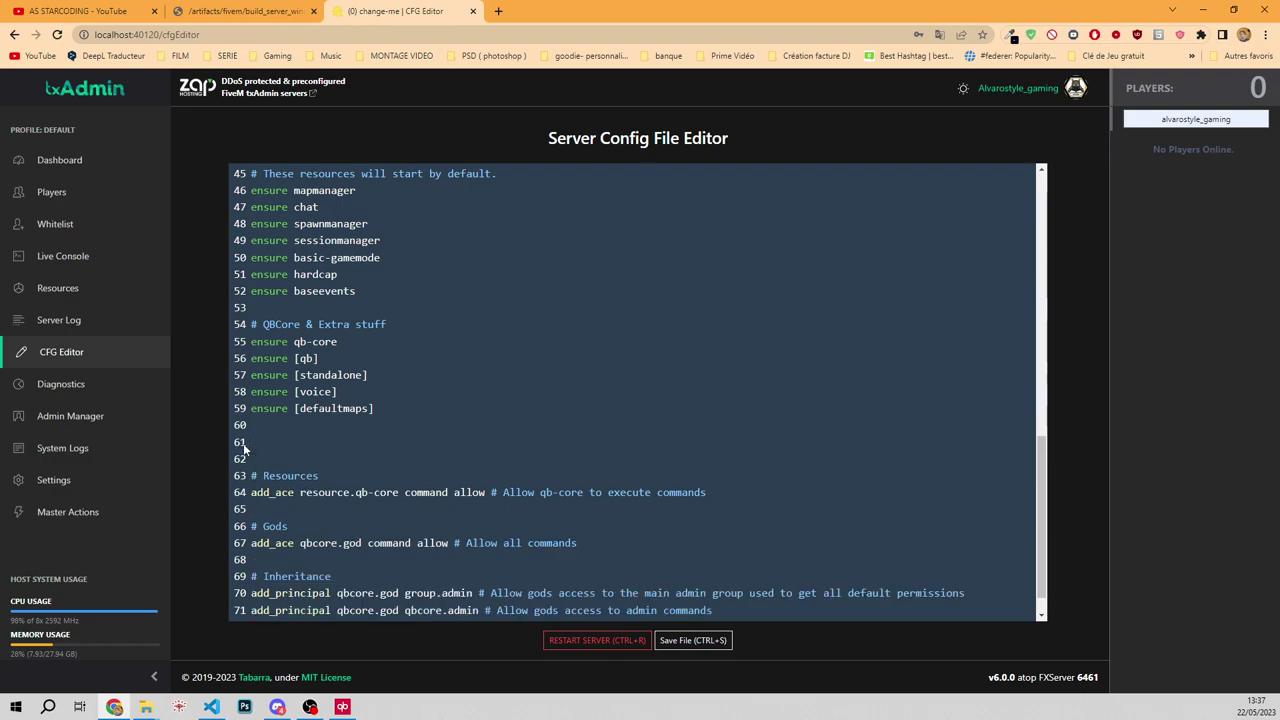
pyautogui.hotkey('ctrl', 'v')
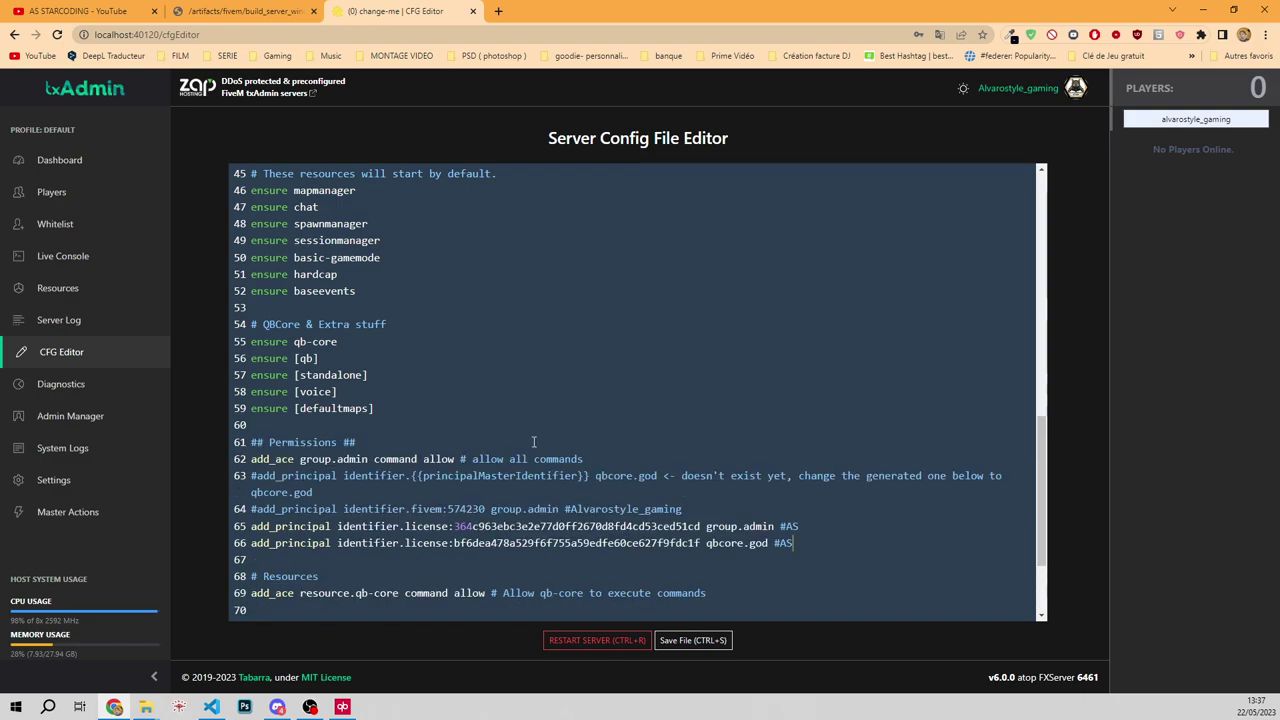
pyautogui.click(688, 646)
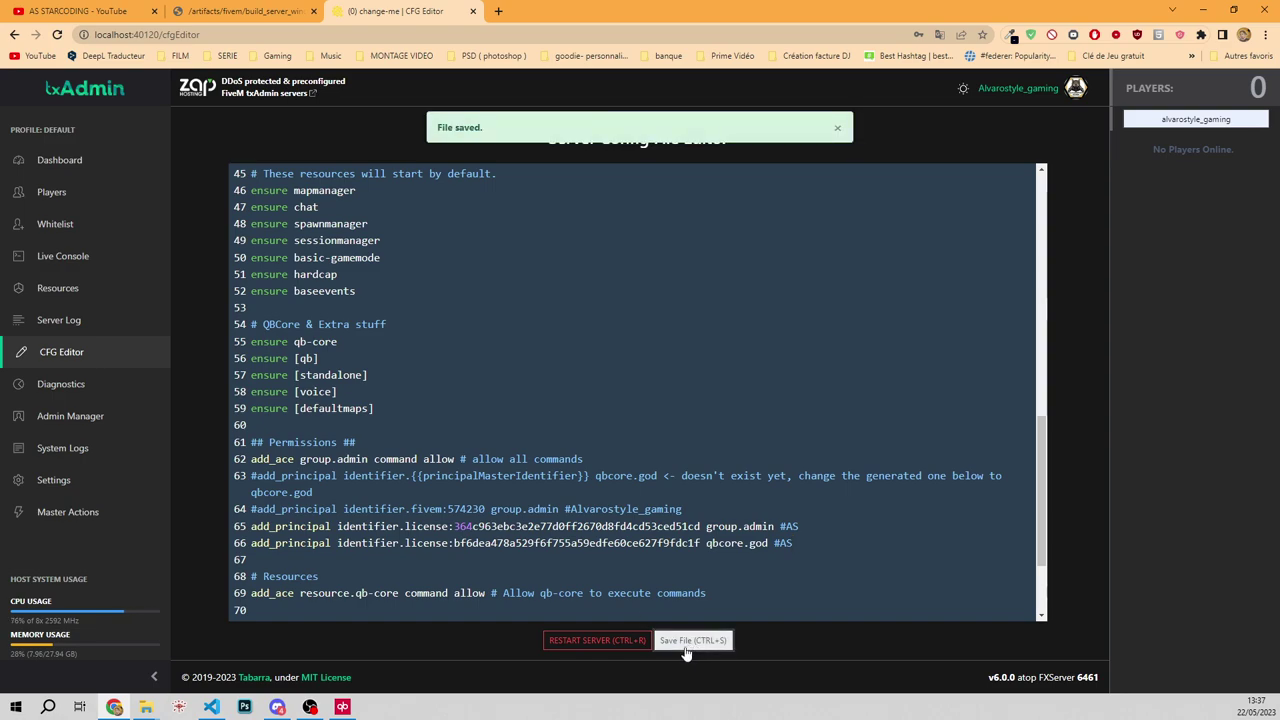
pyautogui.click(687, 652)
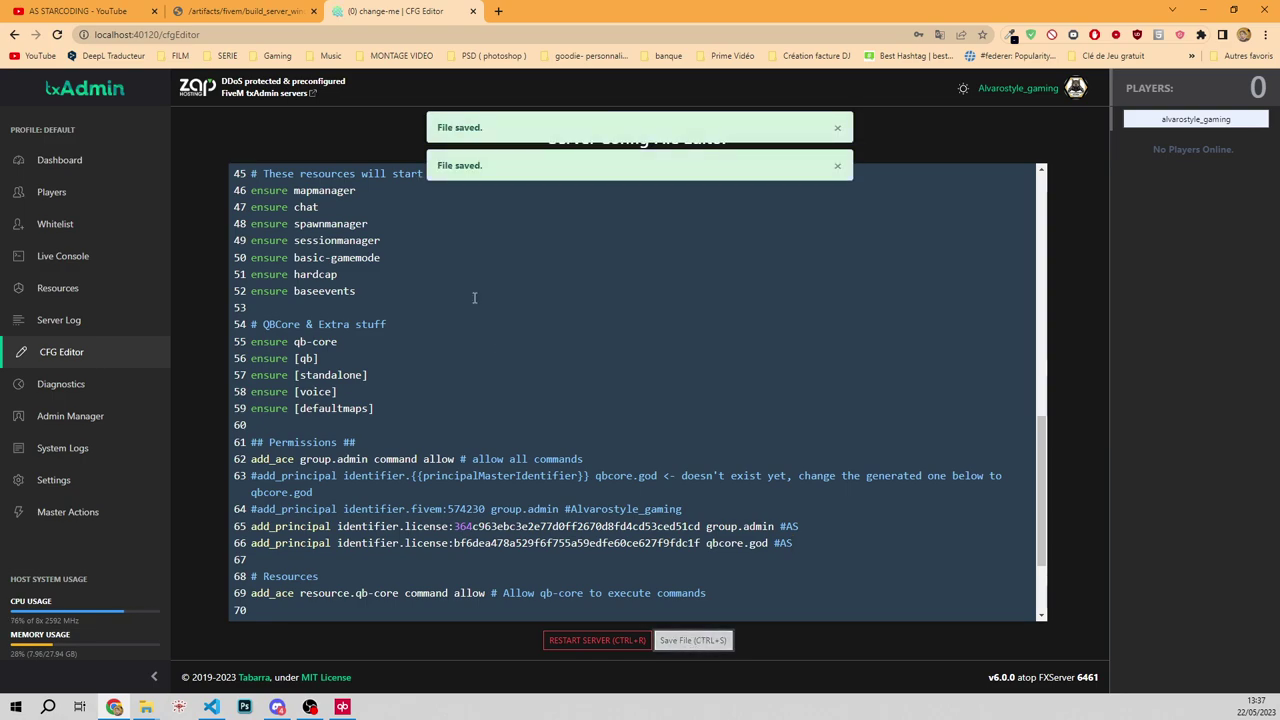
# Step: Check the server's live console output and restart the server from there, confirming the restart
pyautogui.scroll(-1, 692, 531)
pyautogui.scroll(-1, 692, 531)
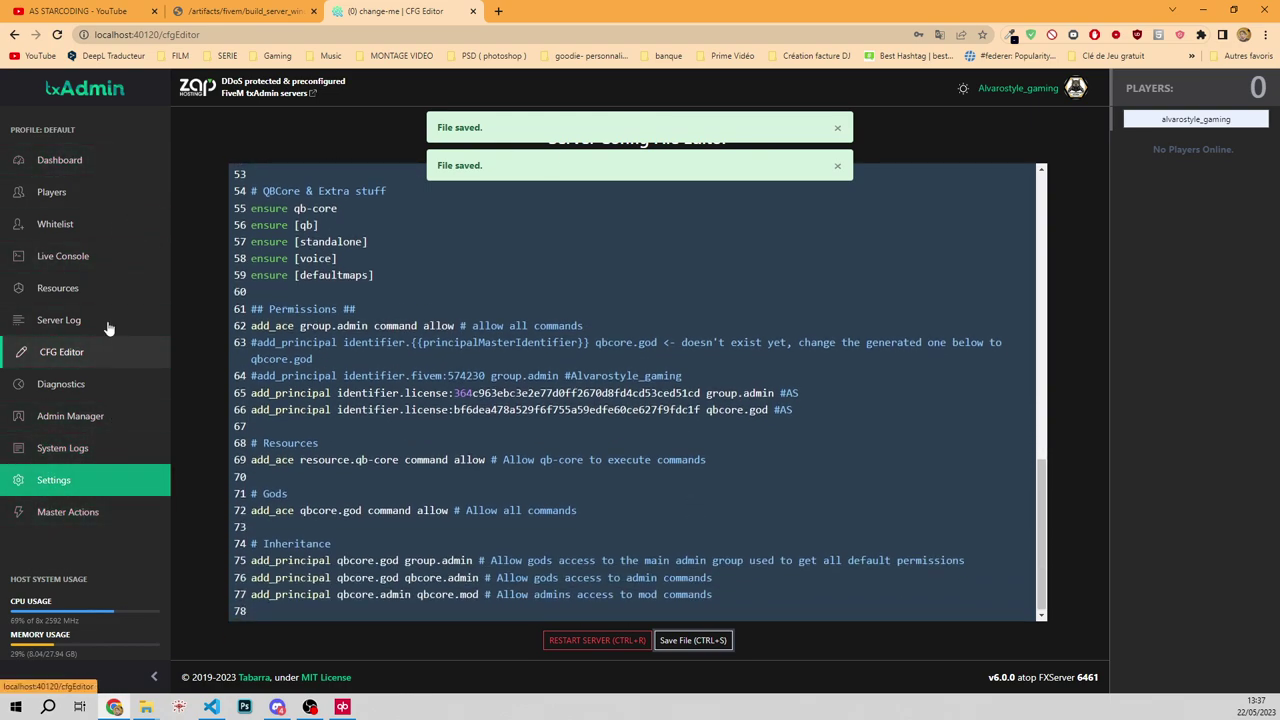
pyautogui.click(103, 262)
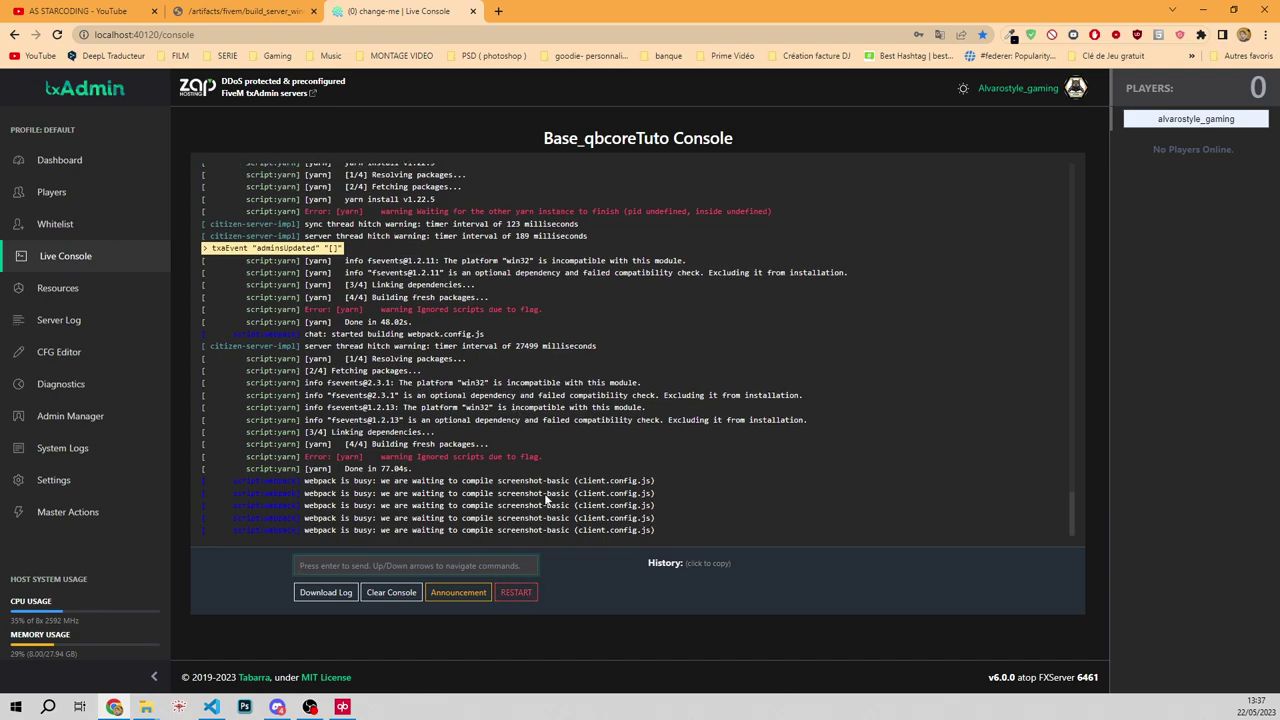
pyautogui.click(949, 588)
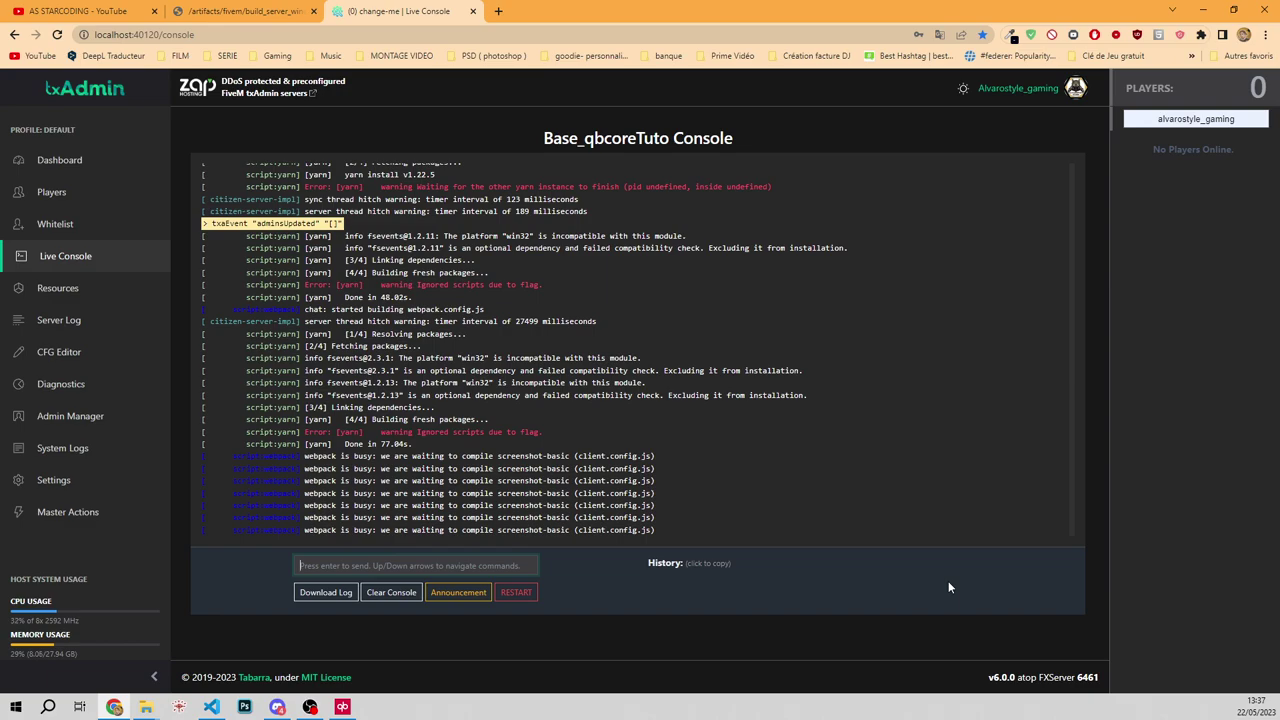
pyautogui.click(516, 593)
pyautogui.click(776, 409)
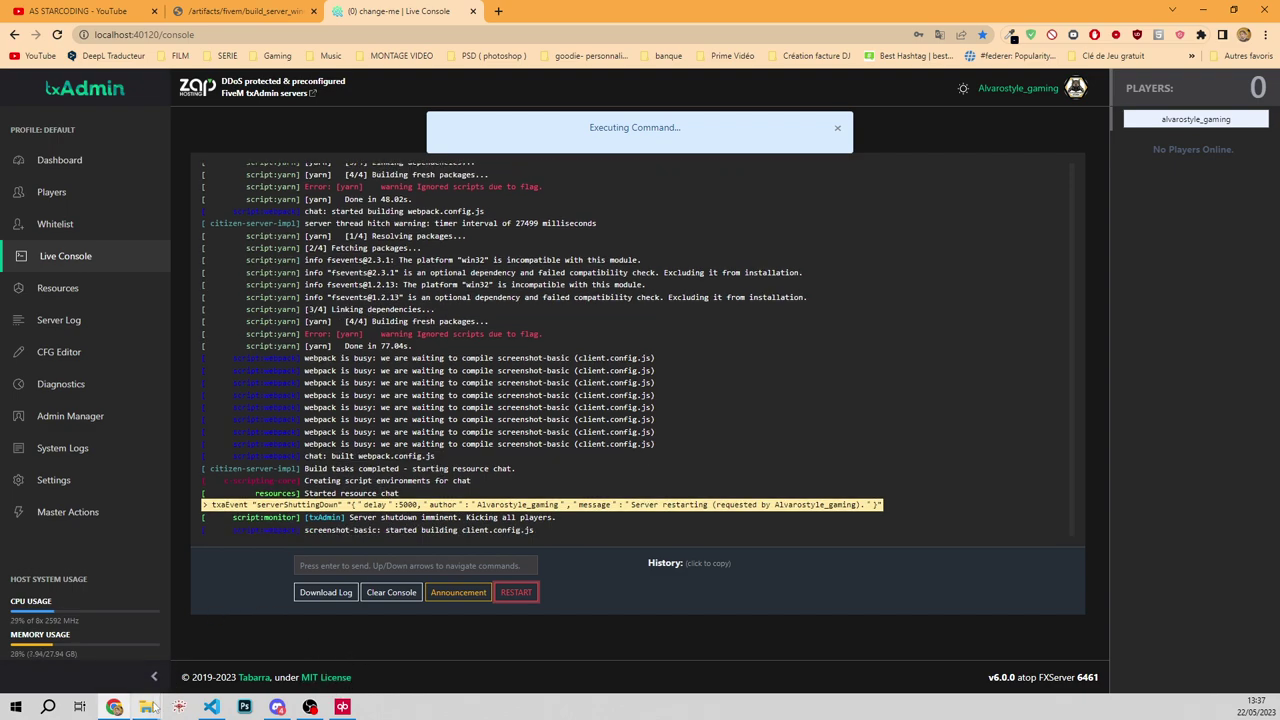
# Step: Switch to File Explorer and open server.cfg in VS Code from Base_qbcoreTuto's txData\QBCoreFramework_6B5278.base folder
pyautogui.moveTo(146, 707)
pyautogui.click(84, 653)
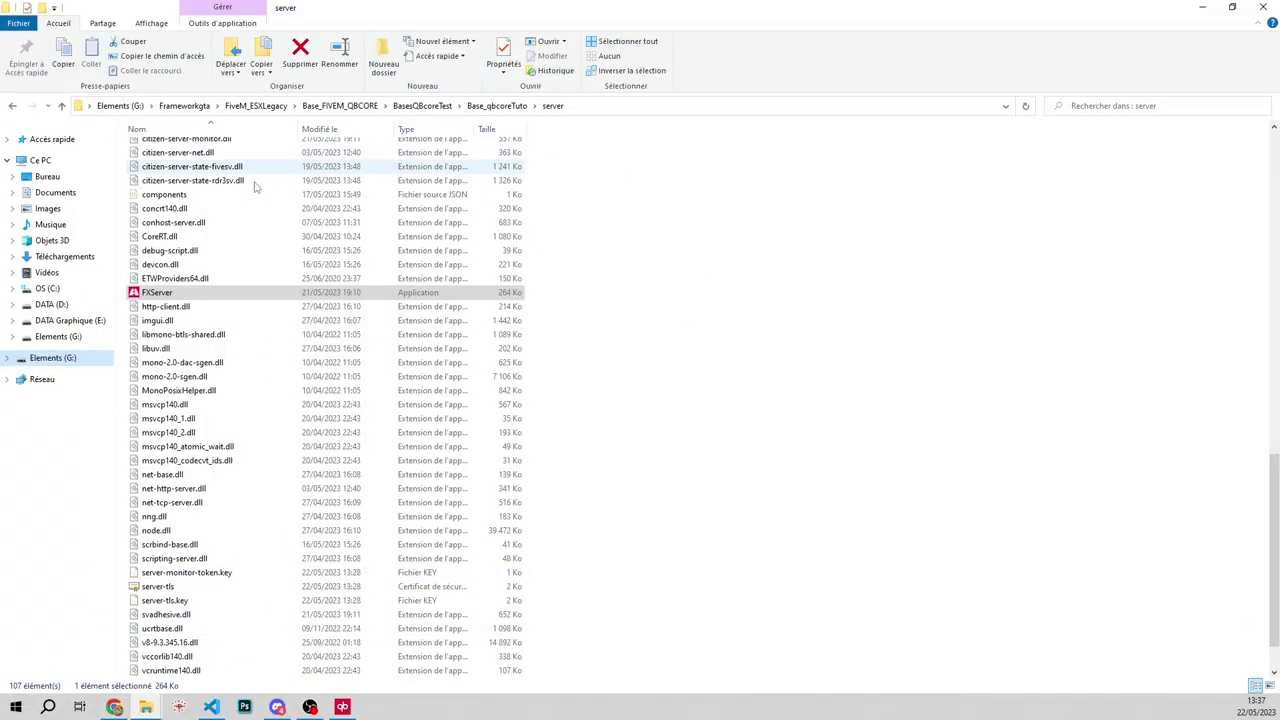
pyautogui.click(506, 108)
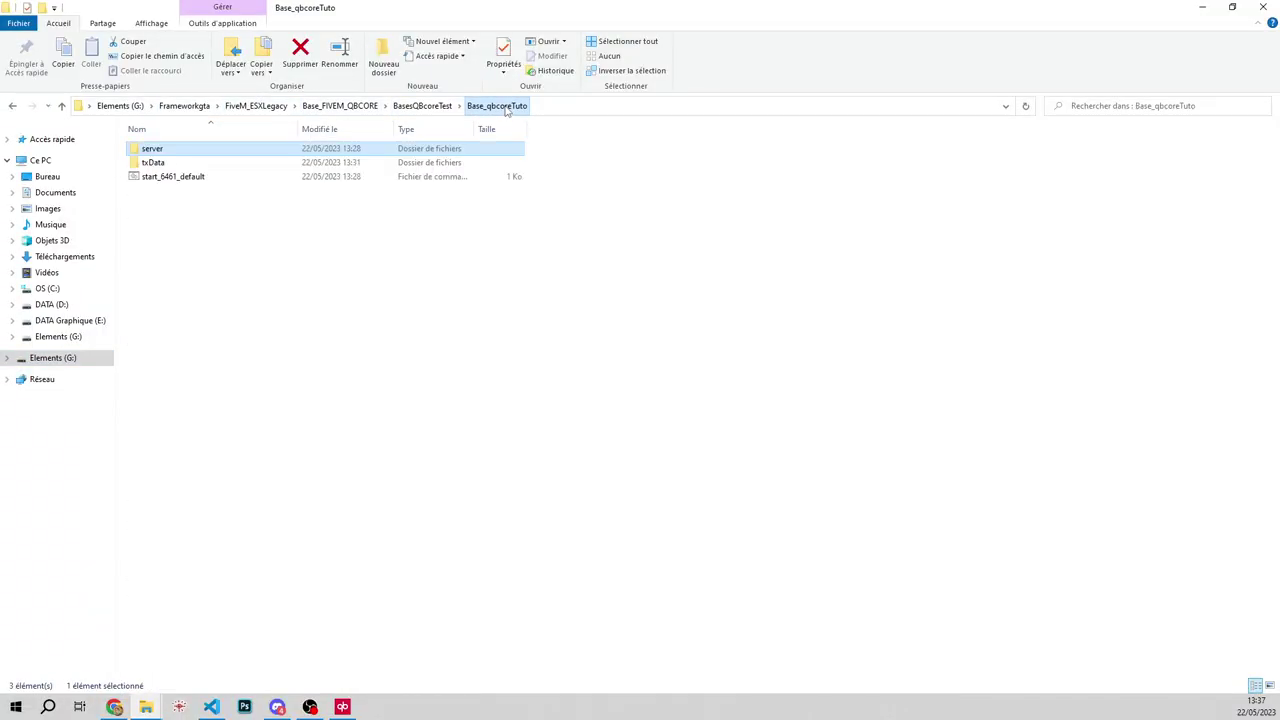
pyautogui.moveTo(173, 210); pyautogui.dragTo(175, 151)
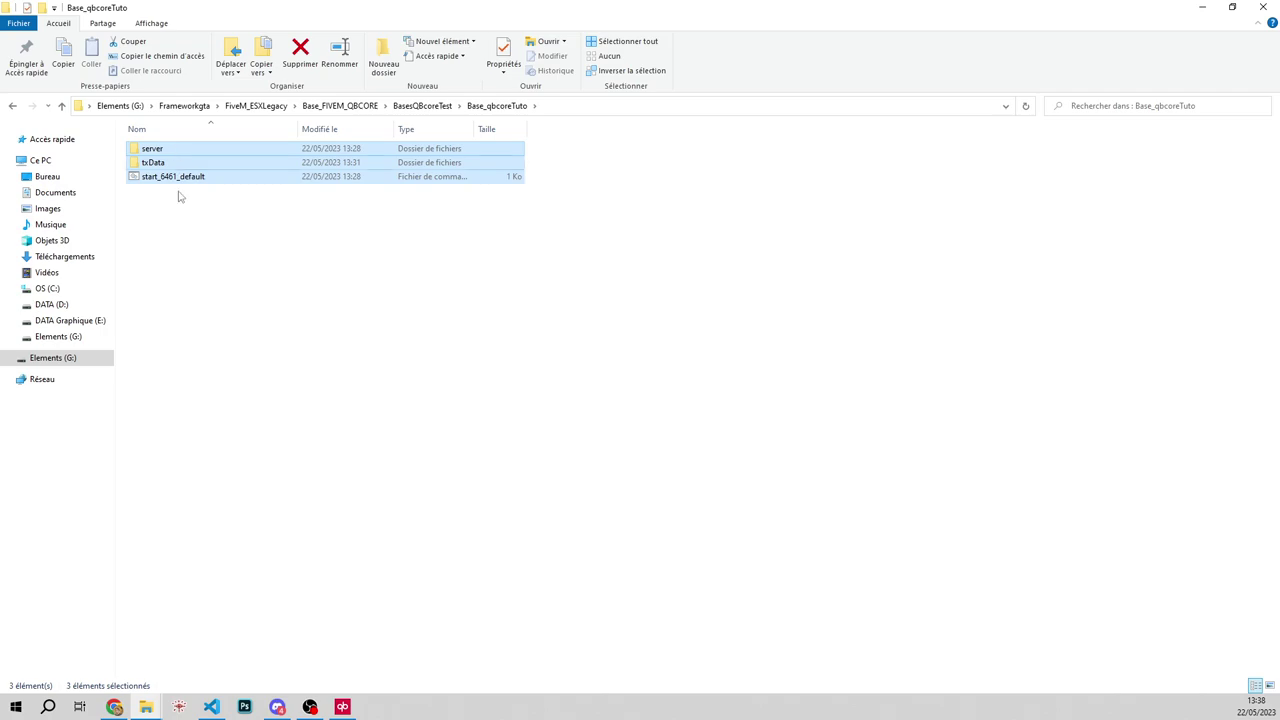
pyautogui.click(186, 214)
pyautogui.doubleClick(158, 164)
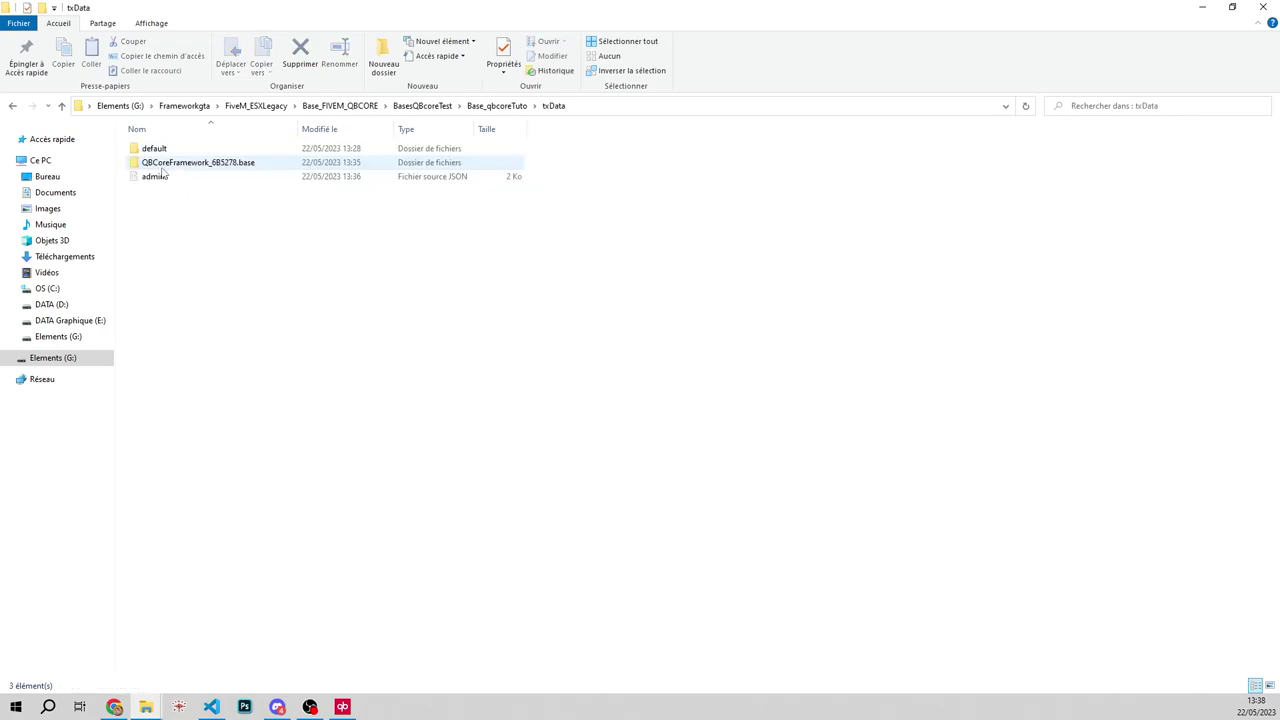
pyautogui.doubleClick(217, 165)
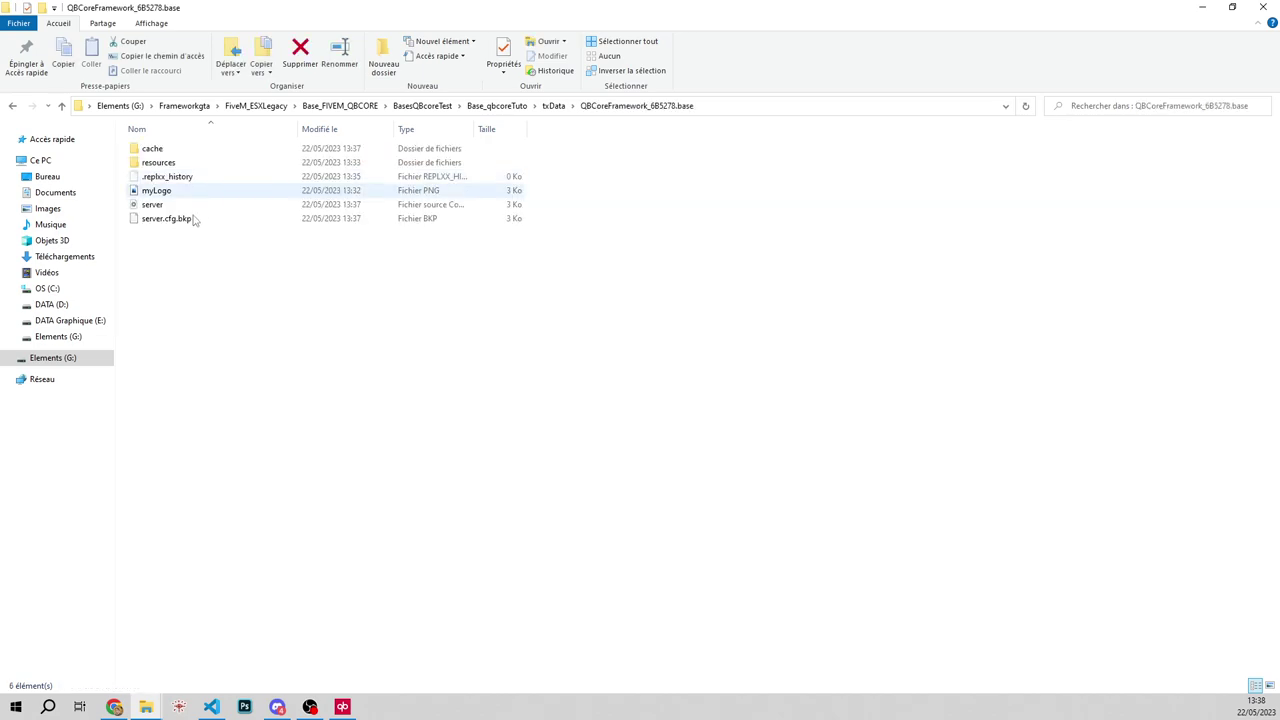
pyautogui.moveTo(184, 291); pyautogui.dragTo(174, 246)
pyautogui.doubleClick(180, 204)
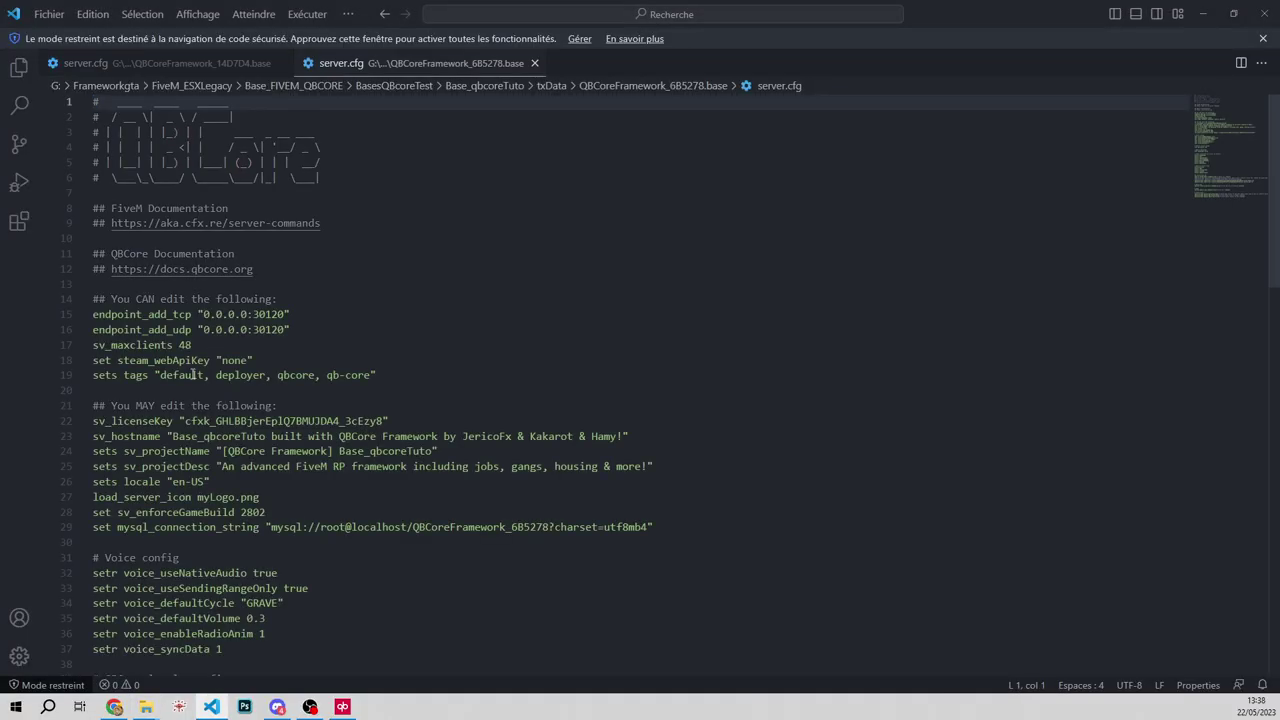
# Step: Check the pasted Permissions block in the QBCoreFramework_6B5278.base server.cfg and close the other base's server.cfg
pyautogui.scroll(-8, 195, 440)
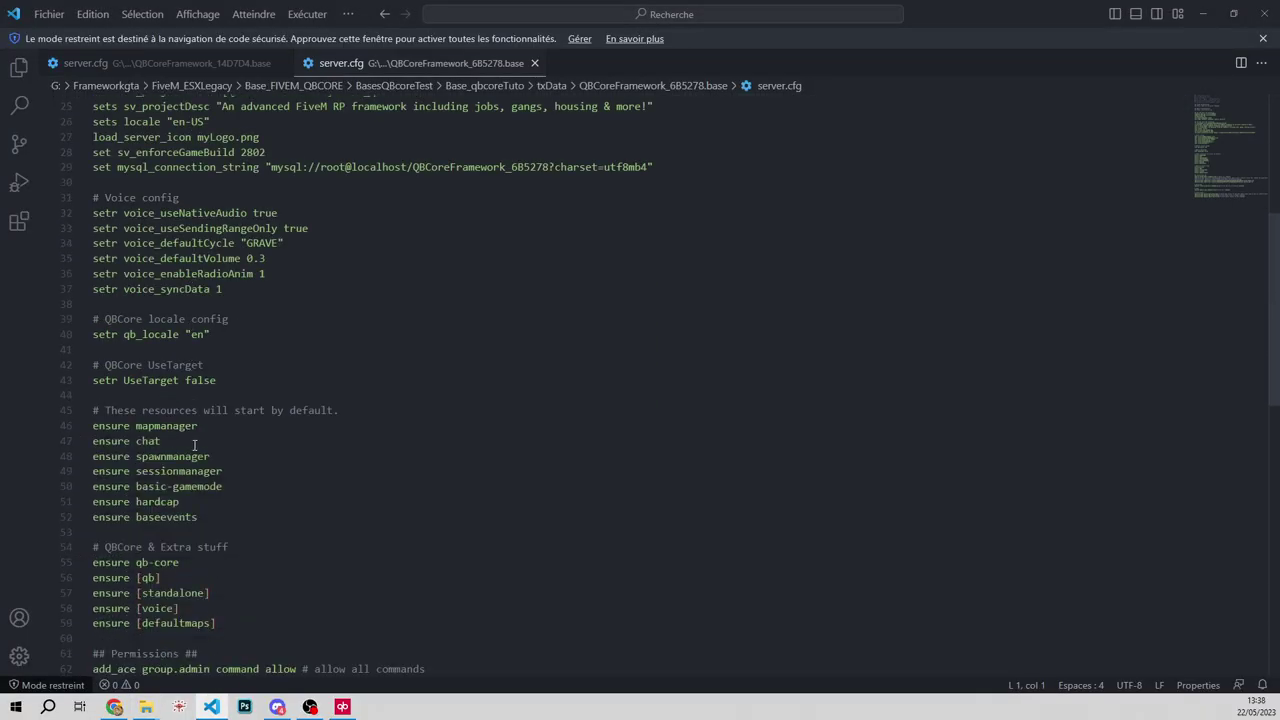
pyautogui.scroll(-4, 195, 444)
pyautogui.moveTo(640, 530); pyautogui.dragTo(84, 450)
pyautogui.click(352, 360)
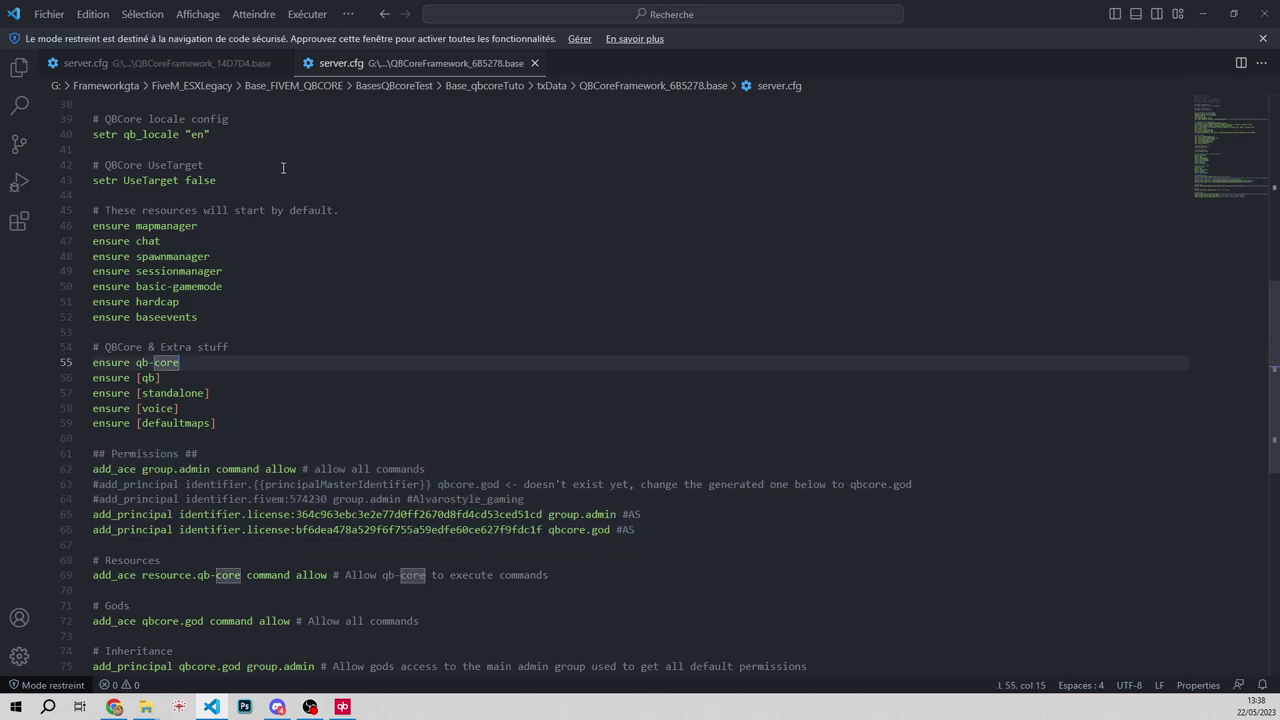
pyautogui.click(283, 63)
pyautogui.moveTo(636, 530); pyautogui.dragTo(70, 450)
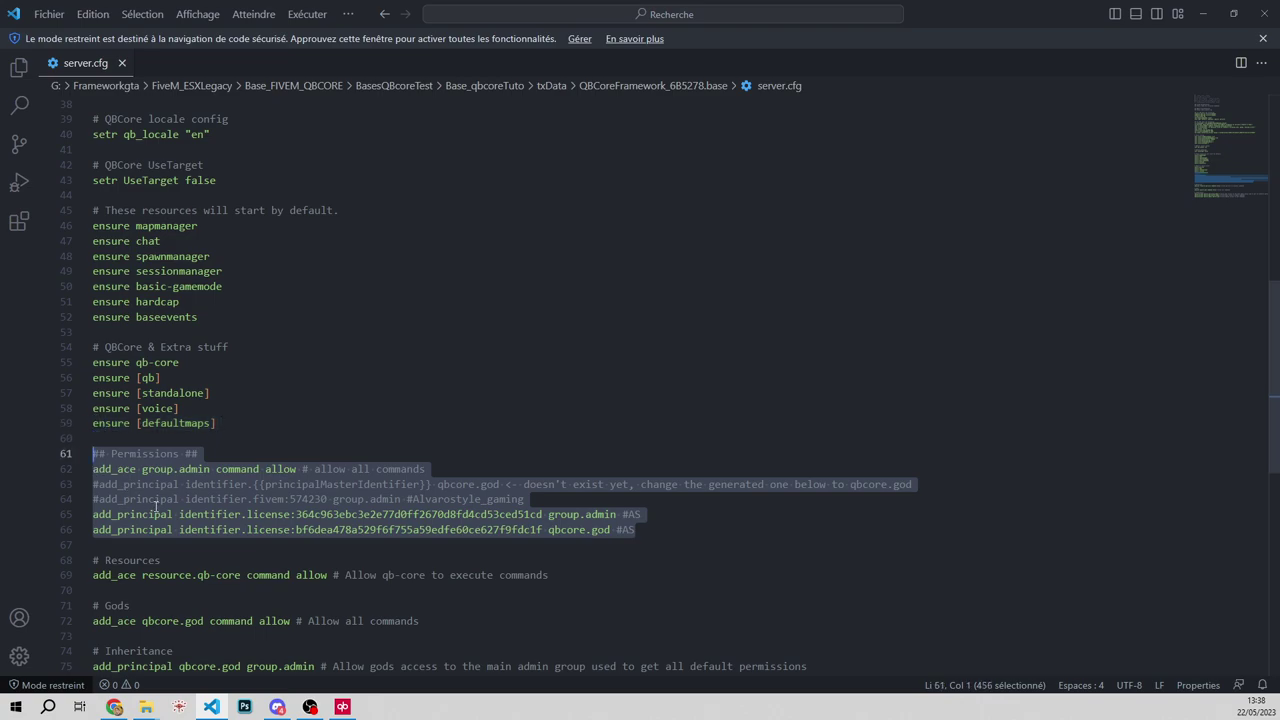
pyautogui.scroll(-3, 157, 508)
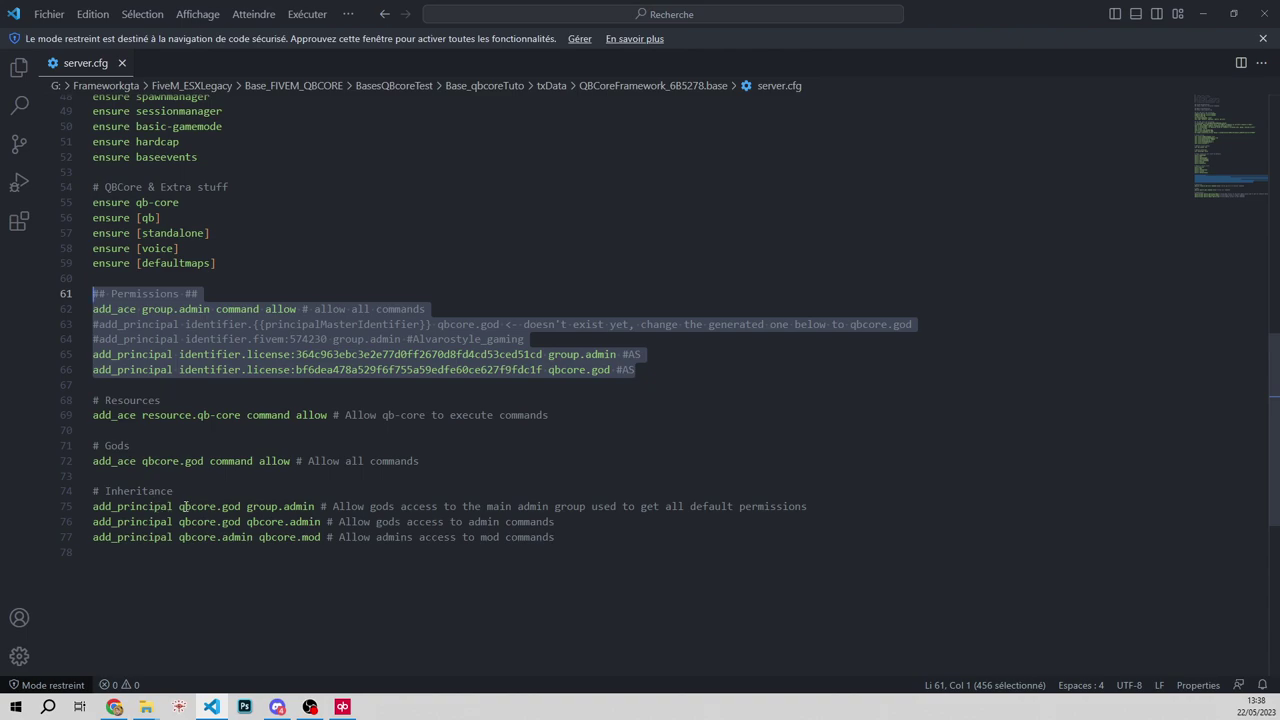
# Step: Set the sets locale value in server.cfg to "fr-FR"
pyautogui.scroll(10, 115, 497)
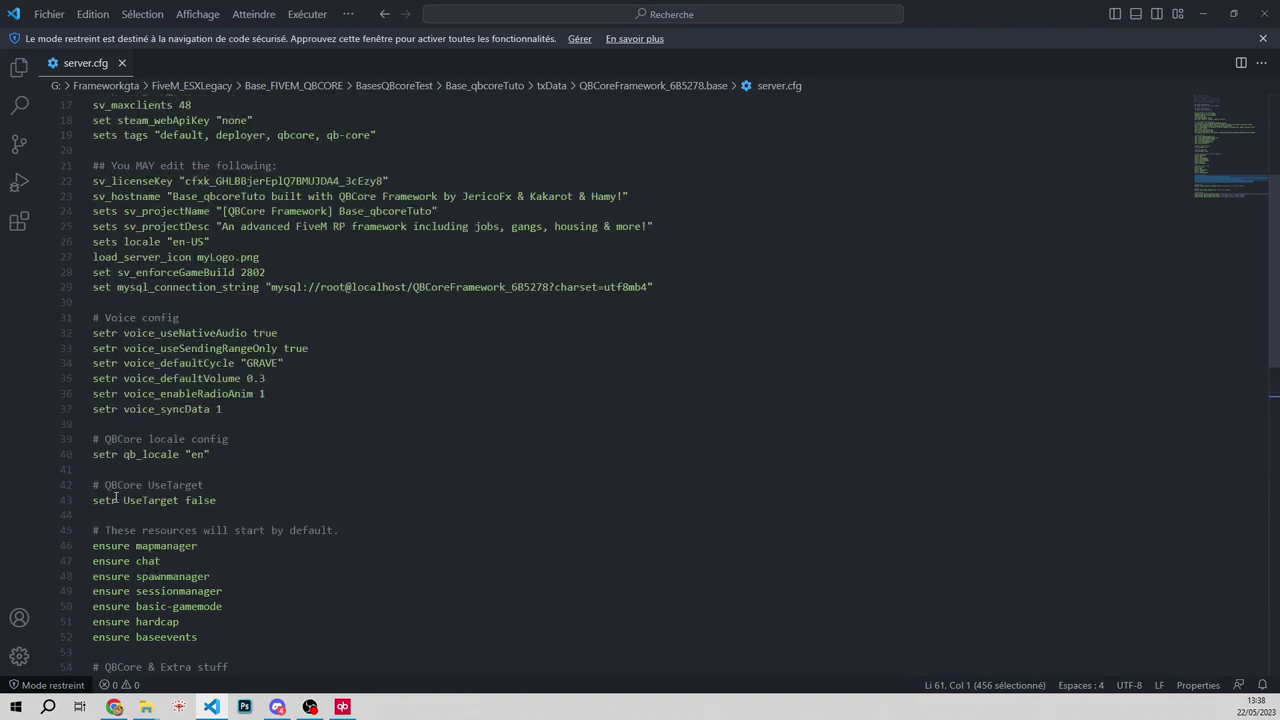
pyautogui.scroll(1, 200, 322)
pyautogui.click(182, 282)
pyautogui.press('BackSpace')
pyautogui.press('BackSpace')
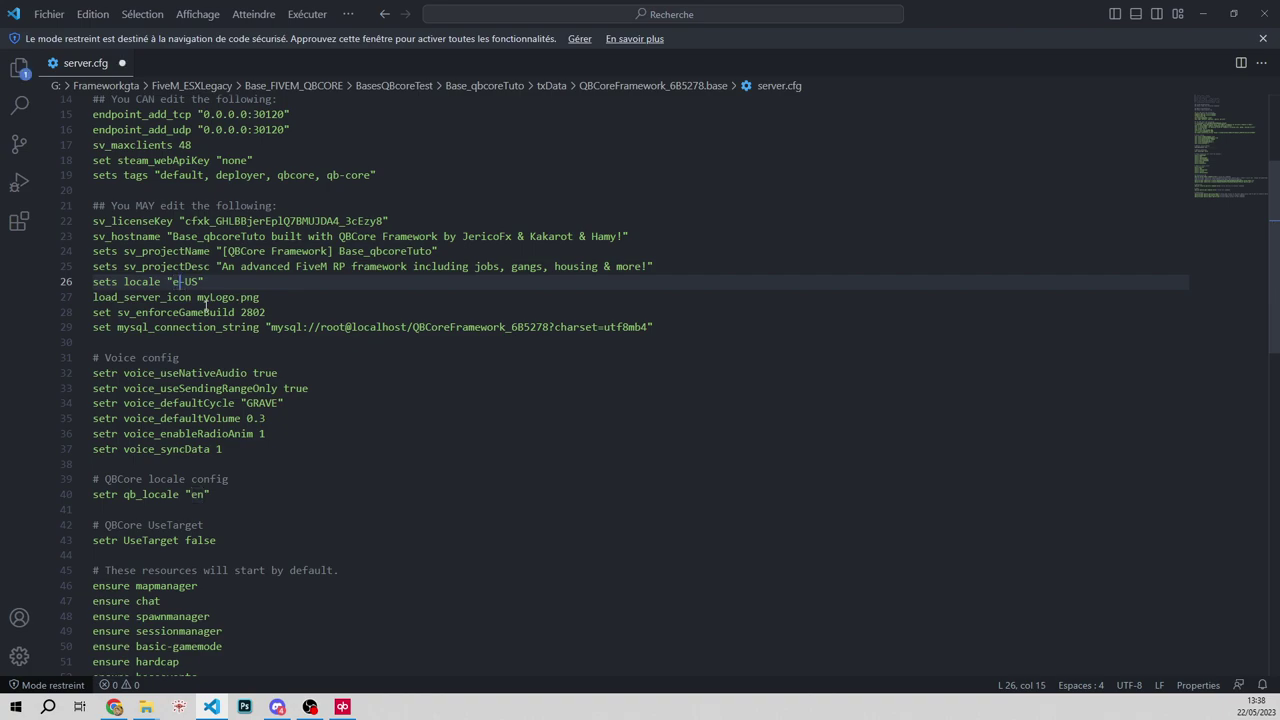
pyautogui.write('fr')
pyautogui.press('Delete')
pyautogui.press('Delete')
pyautogui.write('FR')
# Step: Review the Voice config lines and set voice_useNativeAudio to false
pyautogui.scroll(-1, 268, 311)
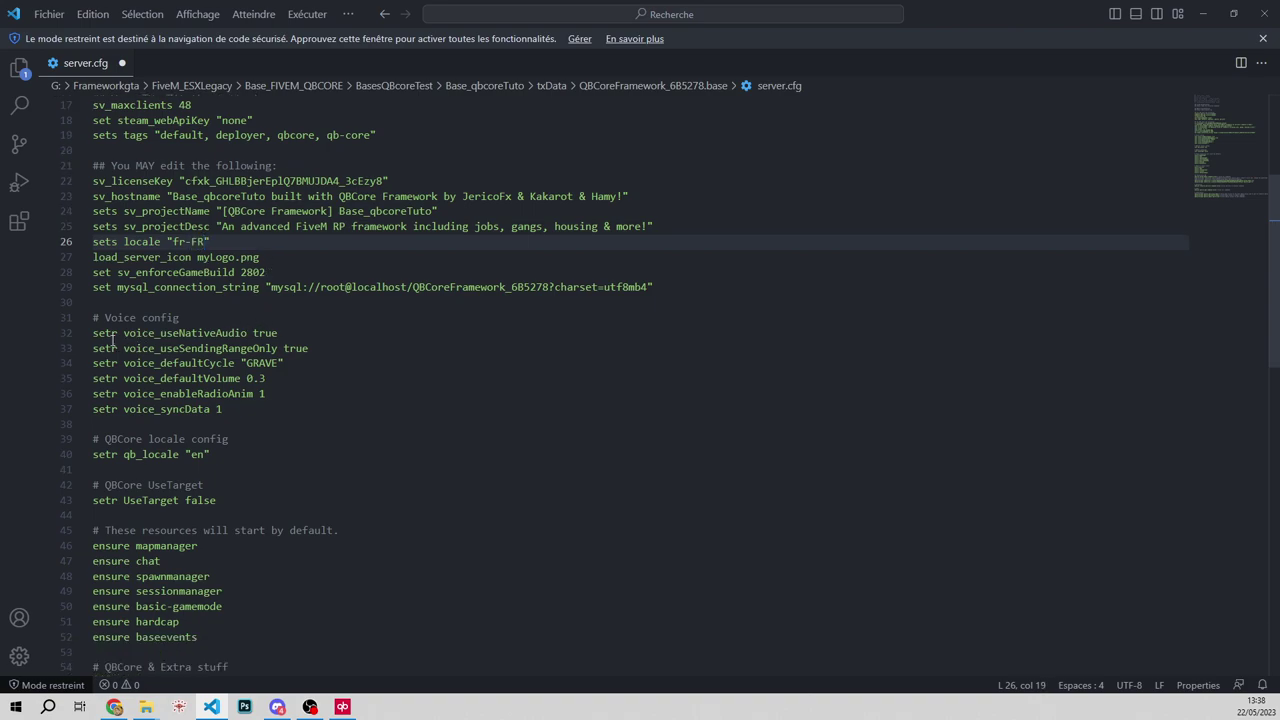
pyautogui.moveTo(98, 332); pyautogui.dragTo(254, 408)
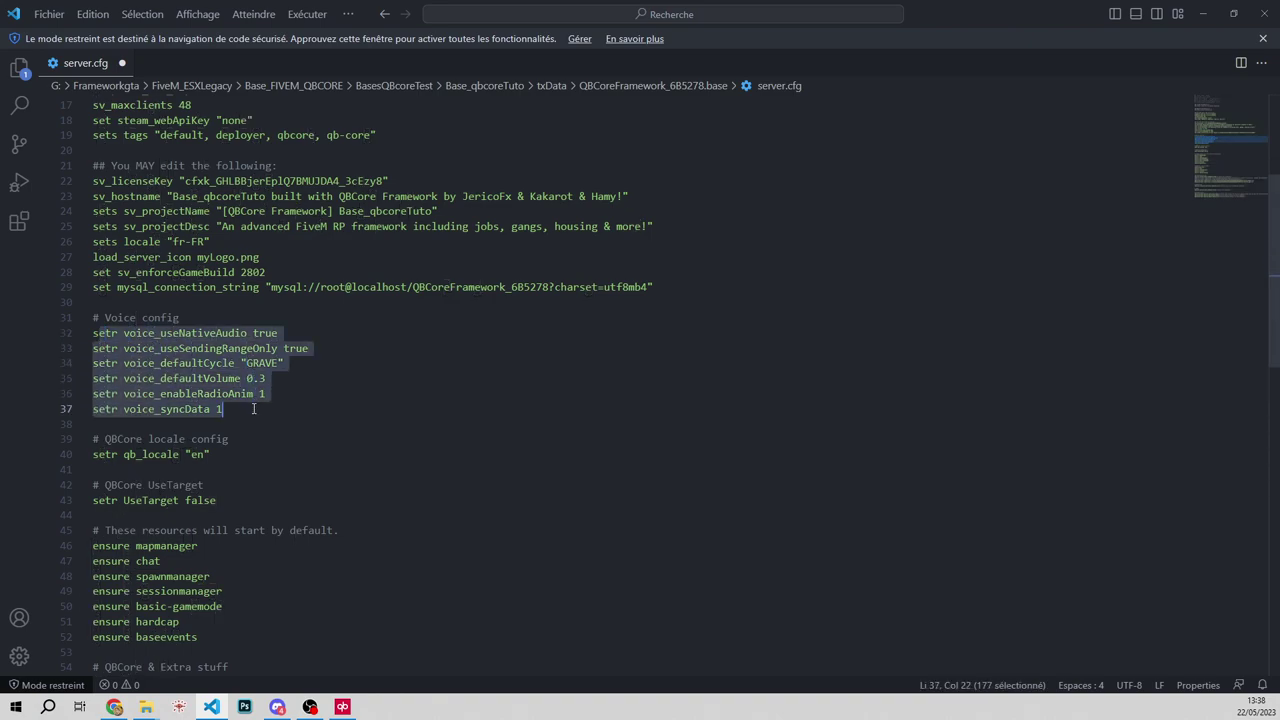
pyautogui.click(271, 396)
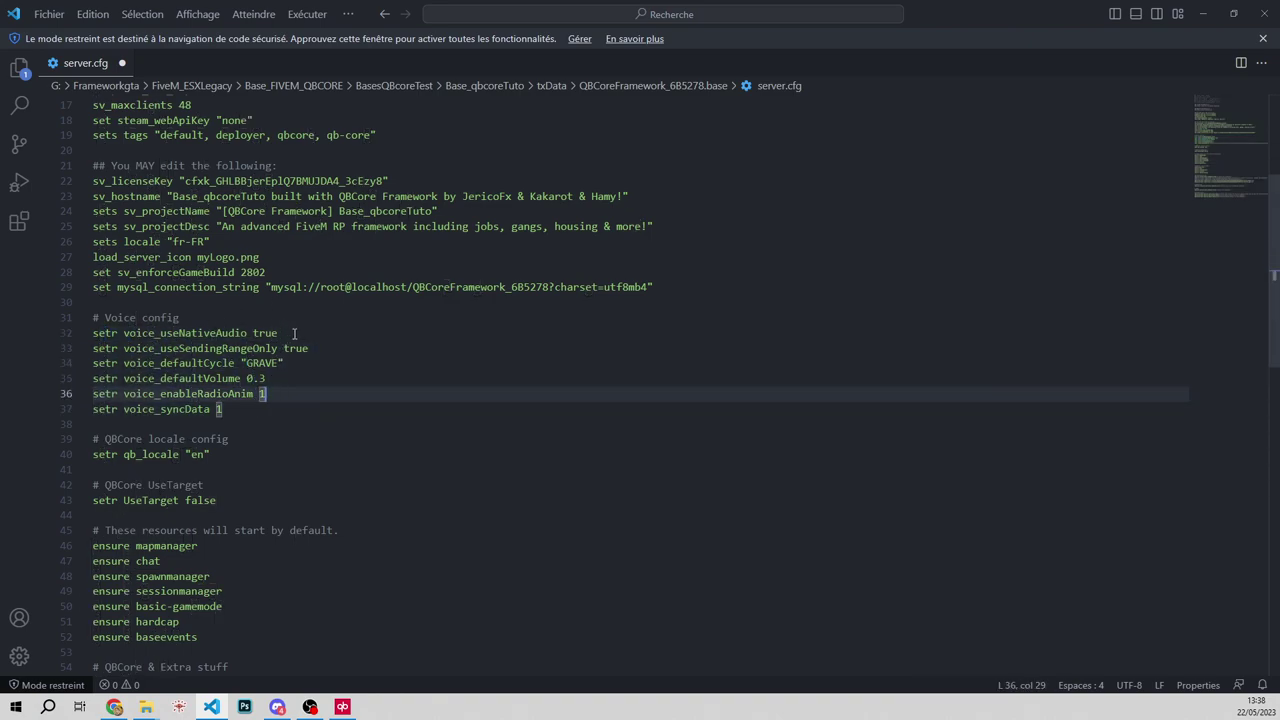
pyautogui.moveTo(279, 333); pyautogui.dragTo(79, 334)
pyautogui.click(341, 338)
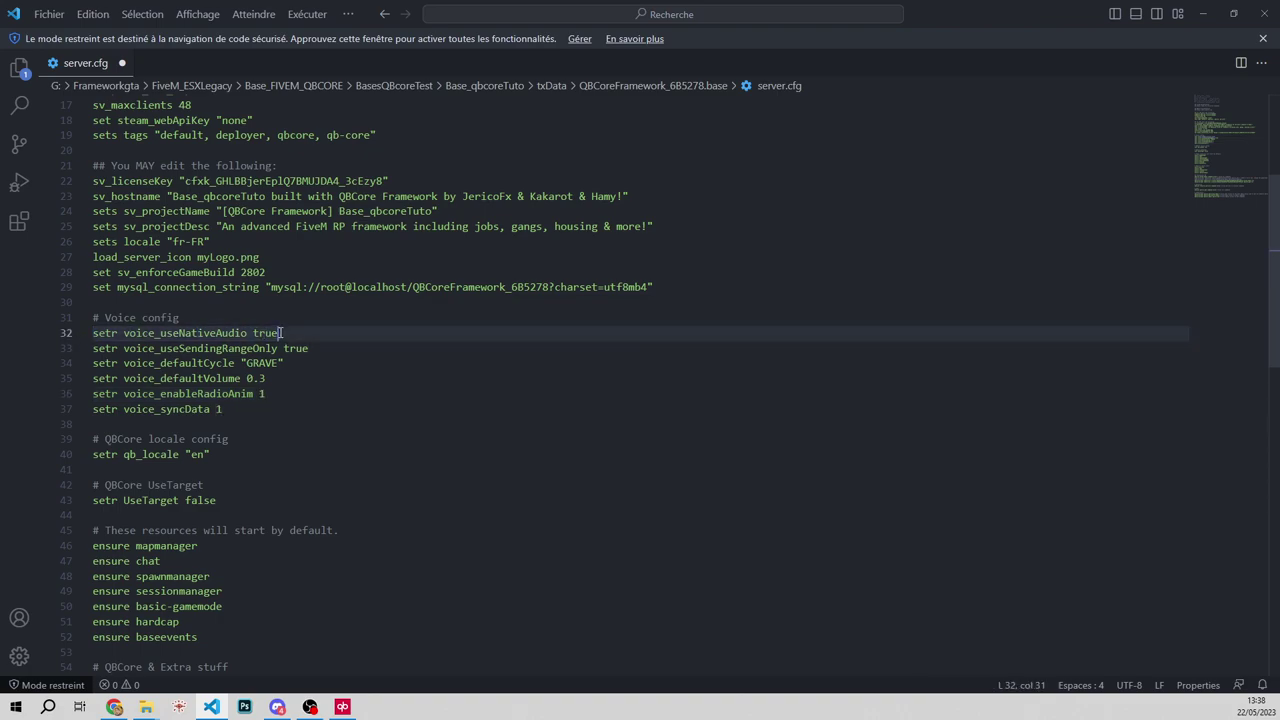
pyautogui.press('BackSpace')
pyautogui.press('BackSpace')
pyautogui.press('BackSpace')
pyautogui.press('BackSpace')
pyautogui.write('fas')
pyautogui.press('Return')
# Step: Set qb_locale in the QBCore locale config to "fr"
pyautogui.click(197, 455)
pyautogui.press('BackSpace')
pyautogui.press('BackSpace')
pyautogui.write('fr')
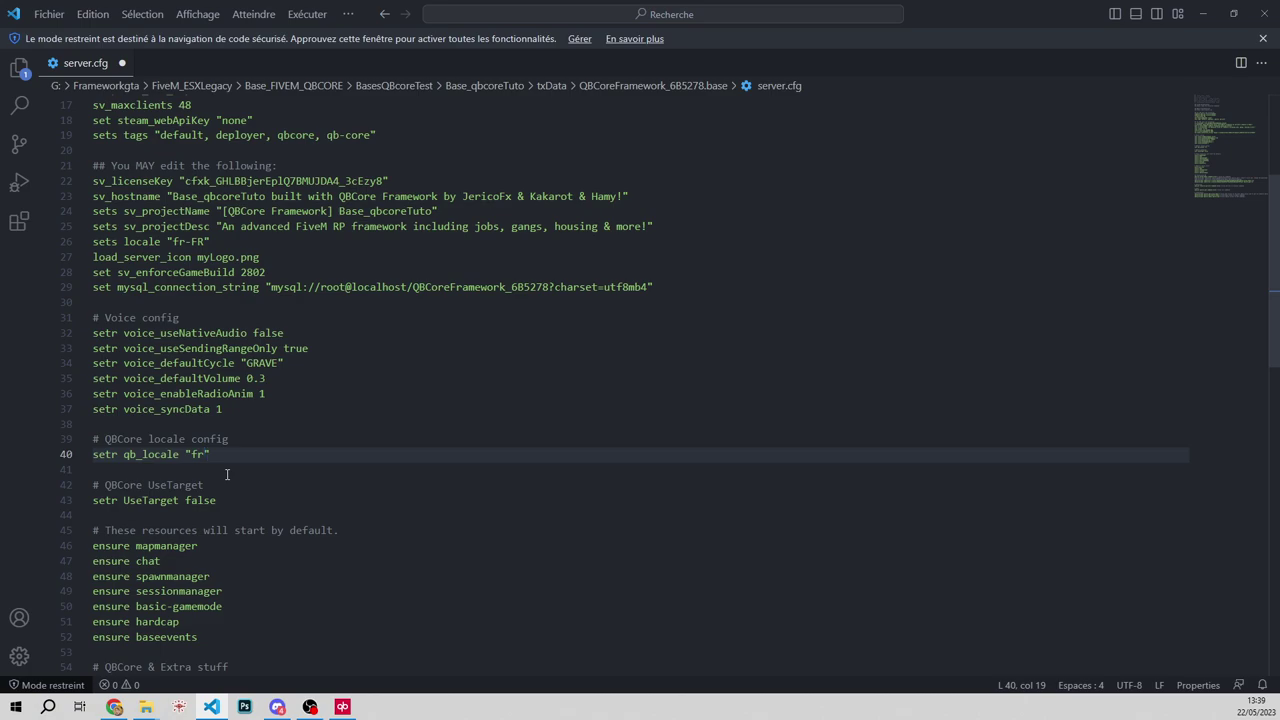
pyautogui.scroll(-1, 227, 474)
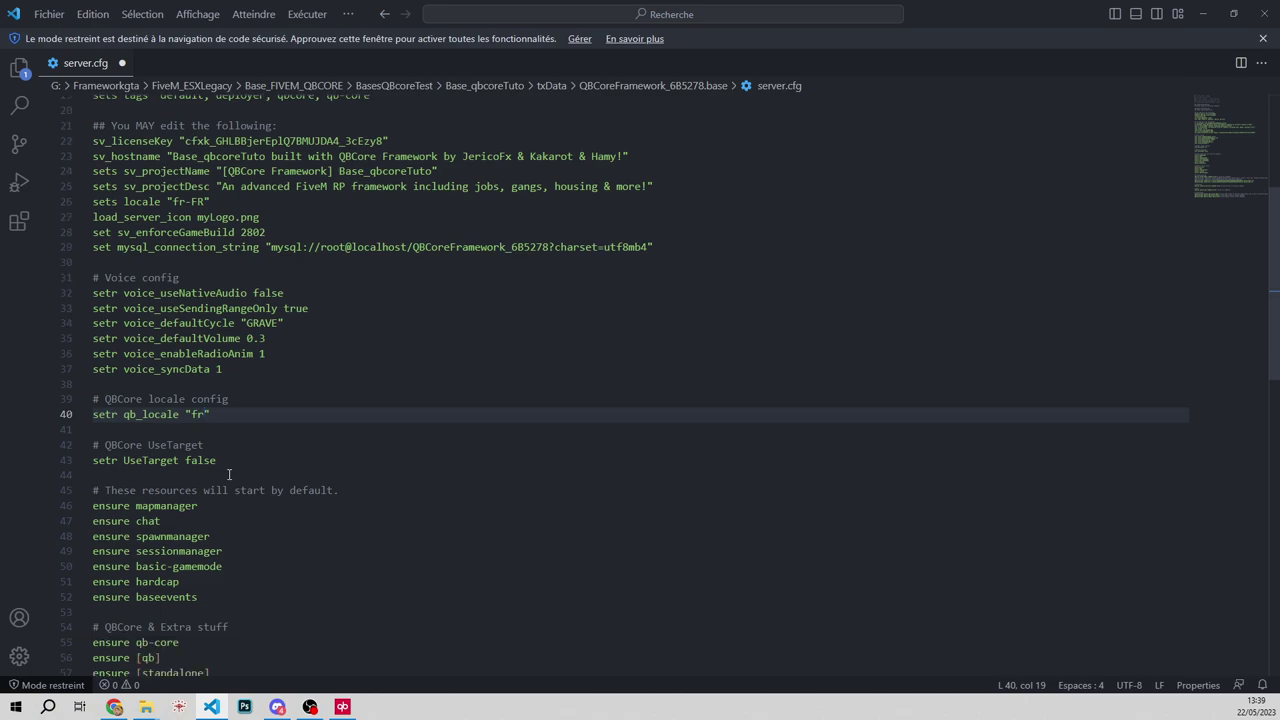
# Step: Save the edited server.cfg and look over its contents once more
pyautogui.click(49, 14)
pyautogui.click(80, 274)
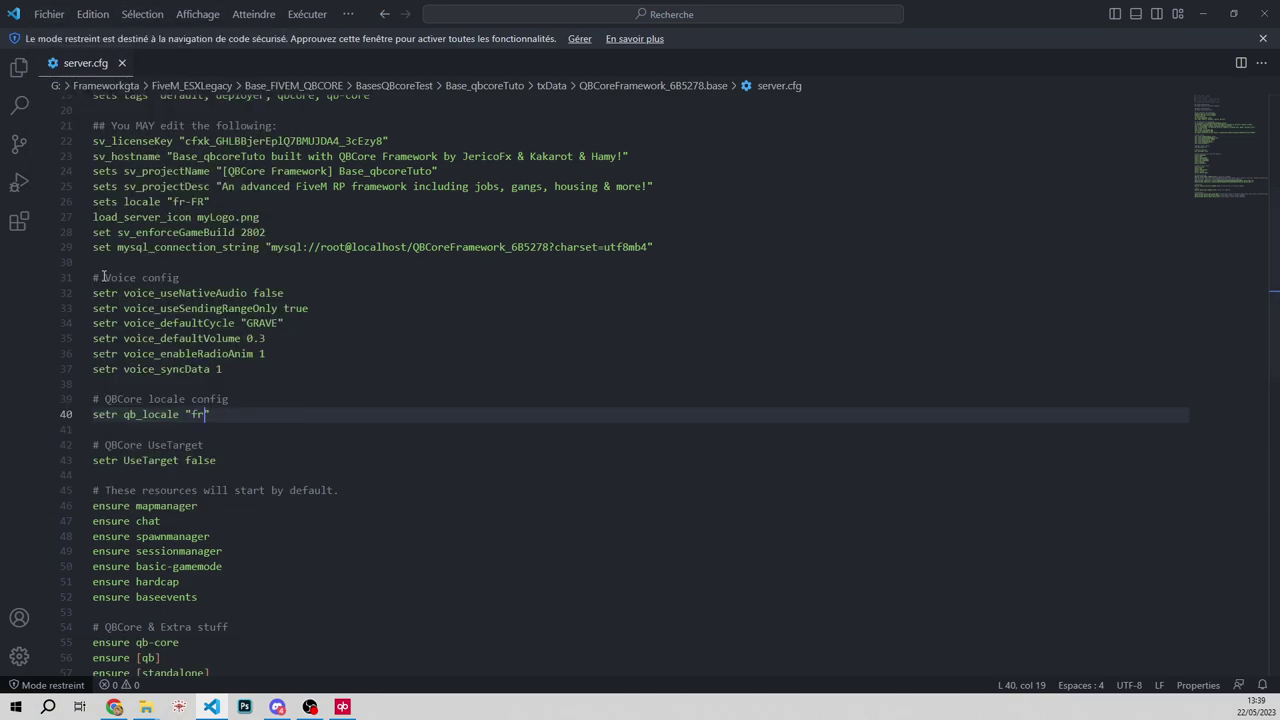
pyautogui.scroll(-1, 331, 450)
pyautogui.scroll(-4, 331, 450)
pyautogui.scroll(12, 350, 485)
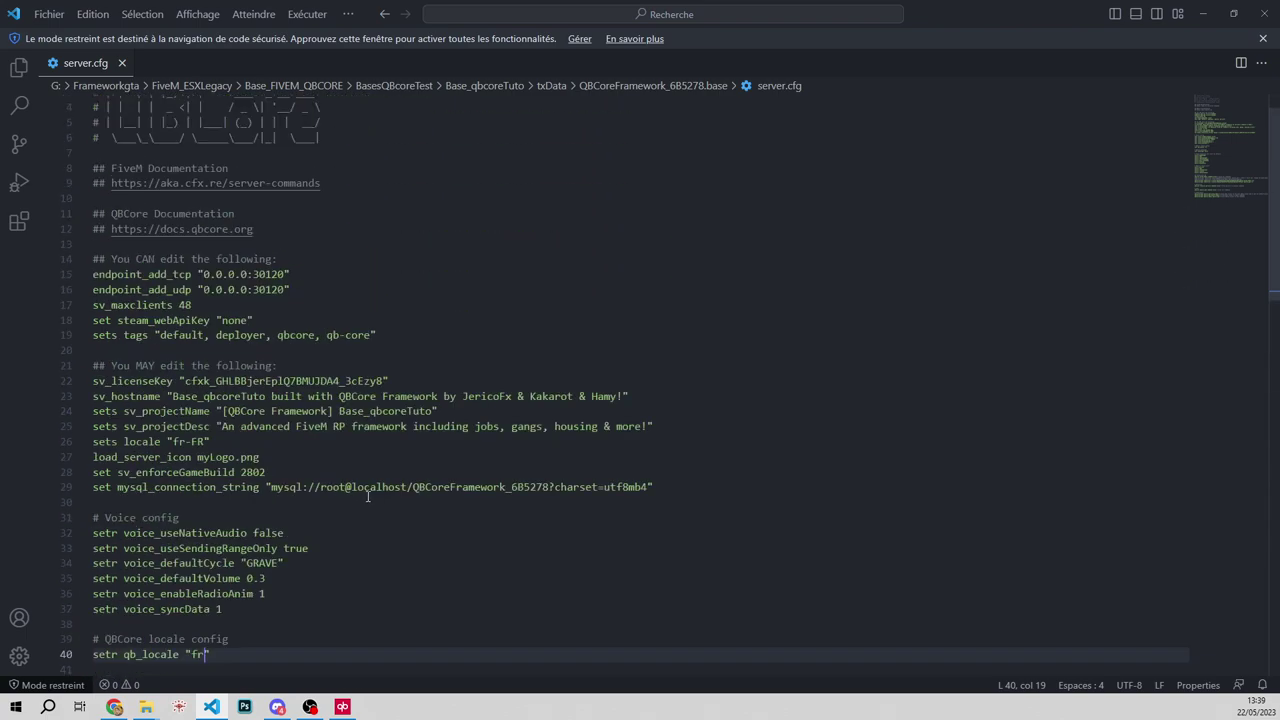
# Step: Switch to the txAdmin Live Console in Chrome and restart the Base_qbcoreTuto server, confirming the restart
pyautogui.click(114, 707)
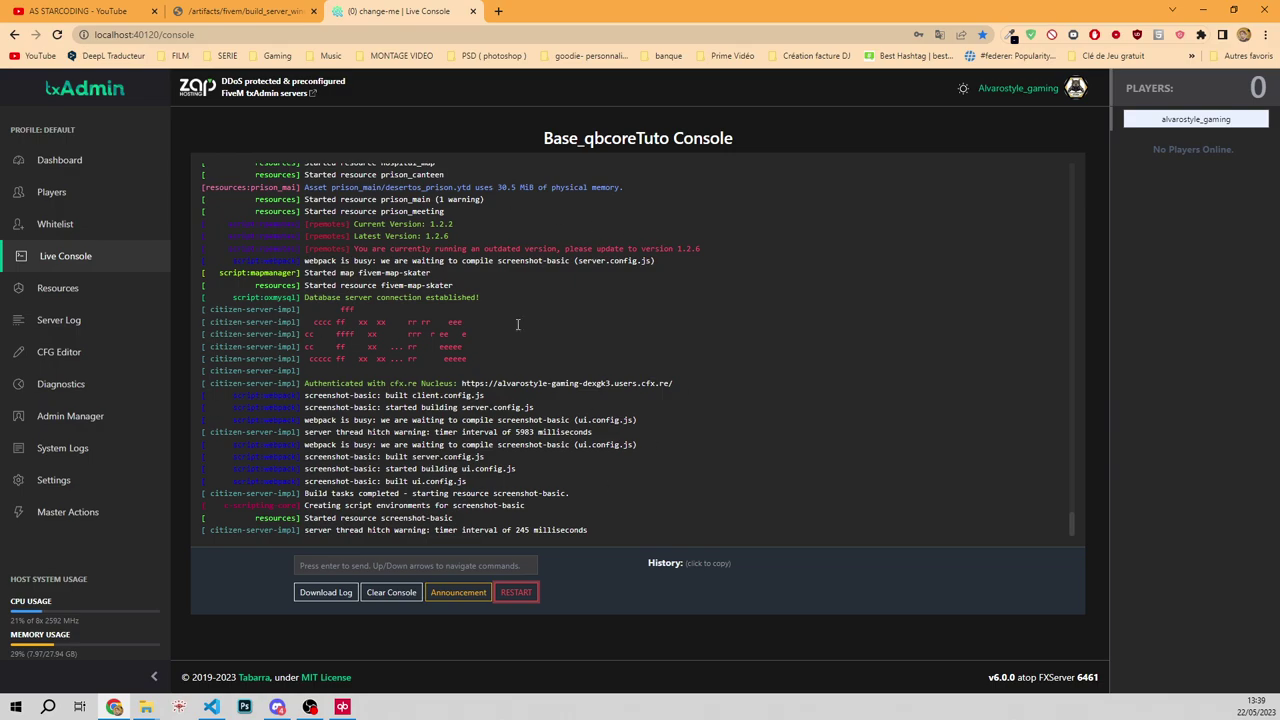
pyautogui.click(516, 592)
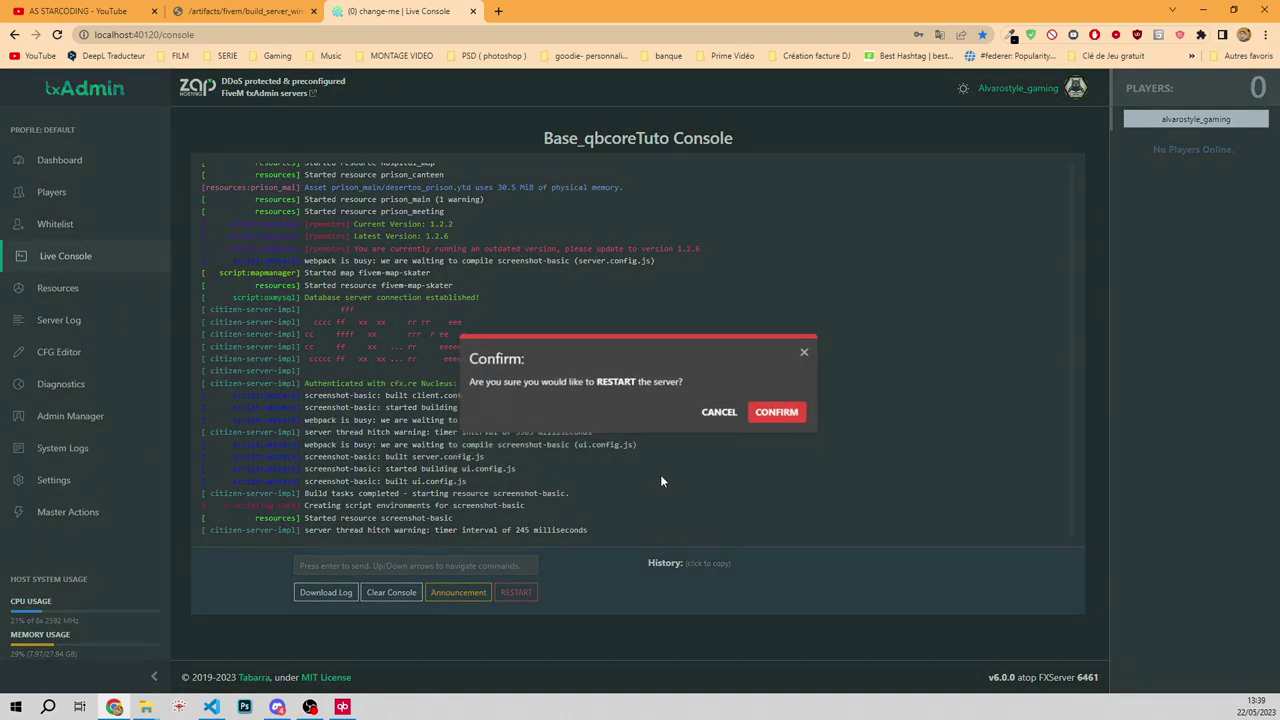
pyautogui.click(779, 411)
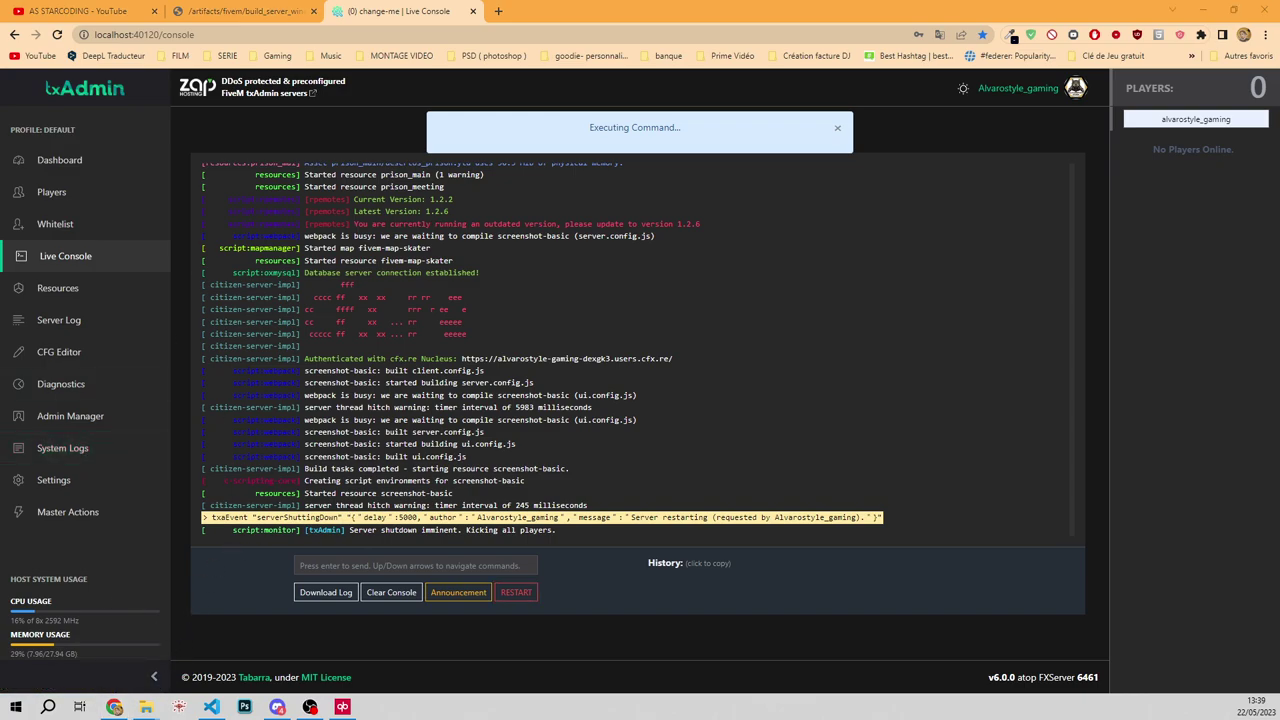
# Step: Open phpMyAdmin, close the FiveM artifacts page, expand the qbcoreframework group and open the qbcoreframework_6b5278 database
pyautogui.click(275, 158)
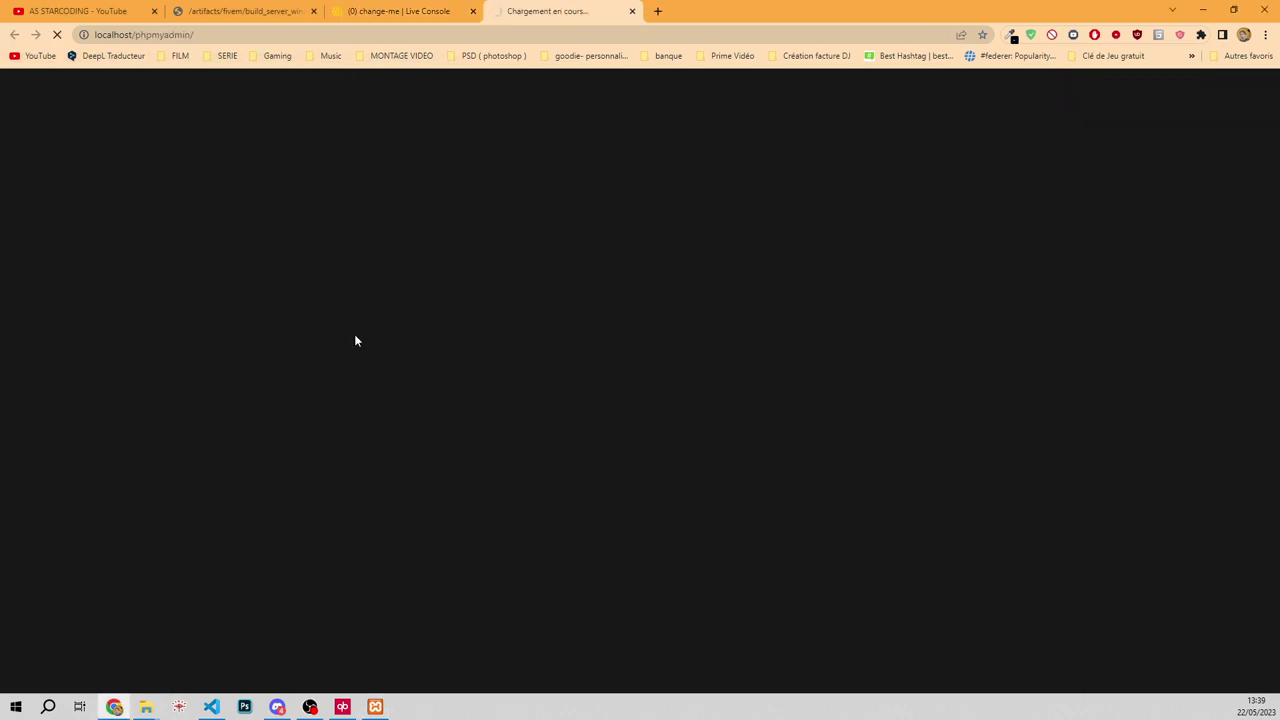
pyautogui.click(313, 11)
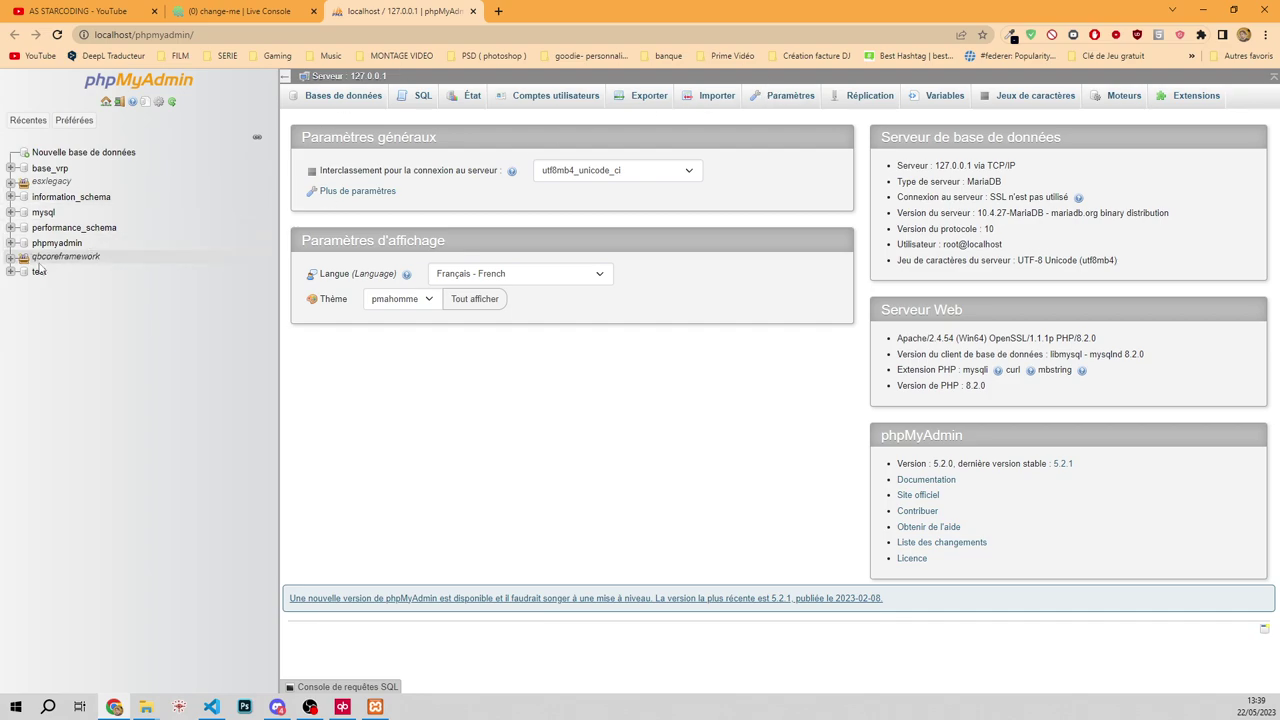
pyautogui.moveTo(127, 263); pyautogui.dragTo(12, 260)
pyautogui.click(43, 298)
pyautogui.click(17, 261)
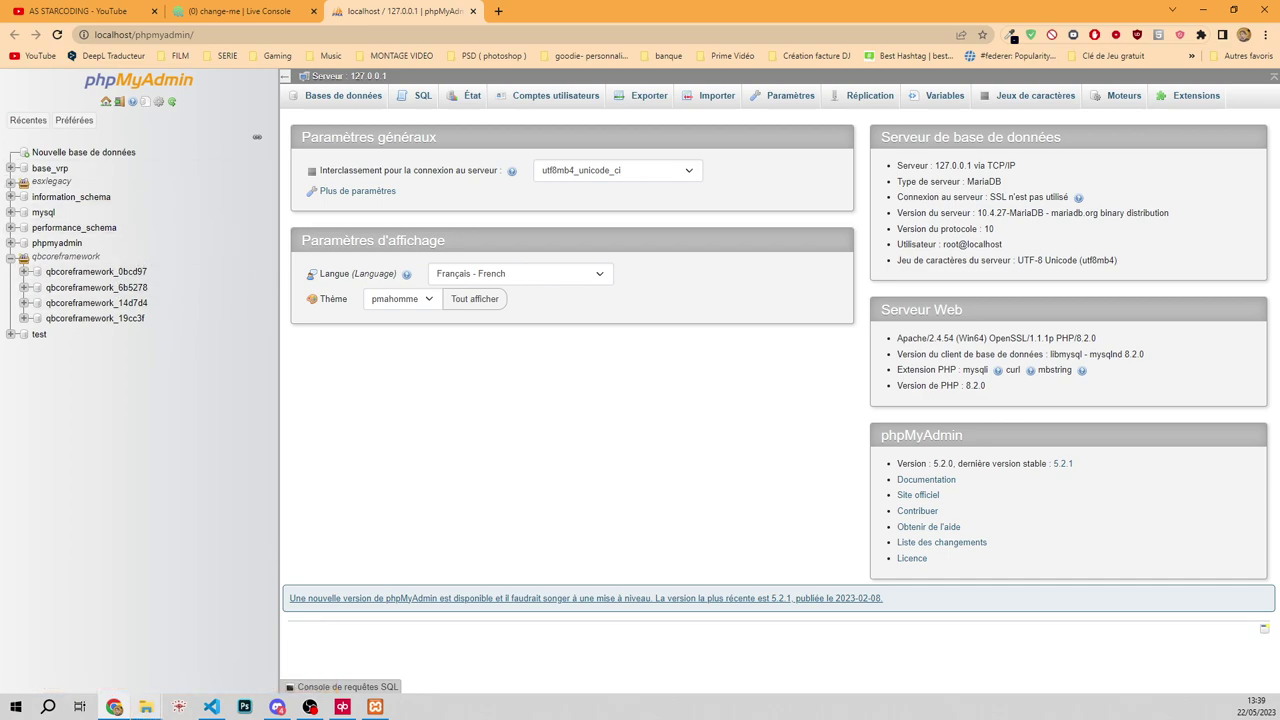
pyautogui.moveTo(146, 710)
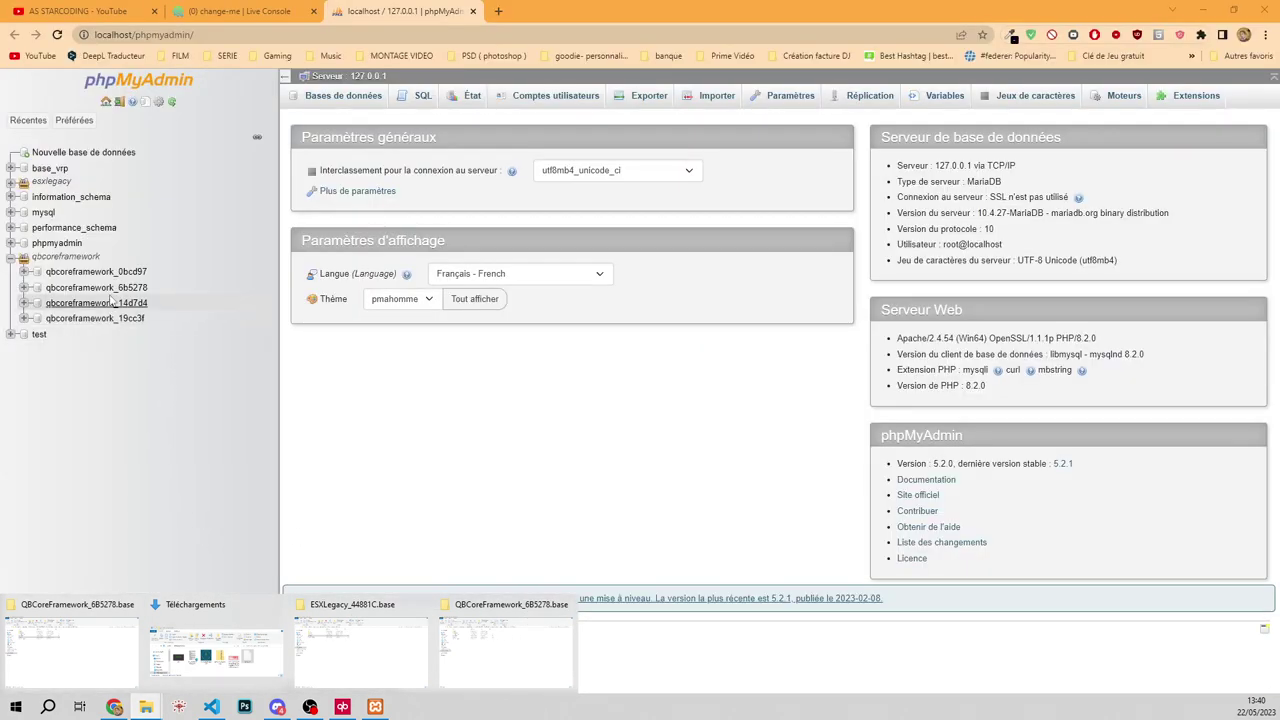
pyautogui.click(87, 290)
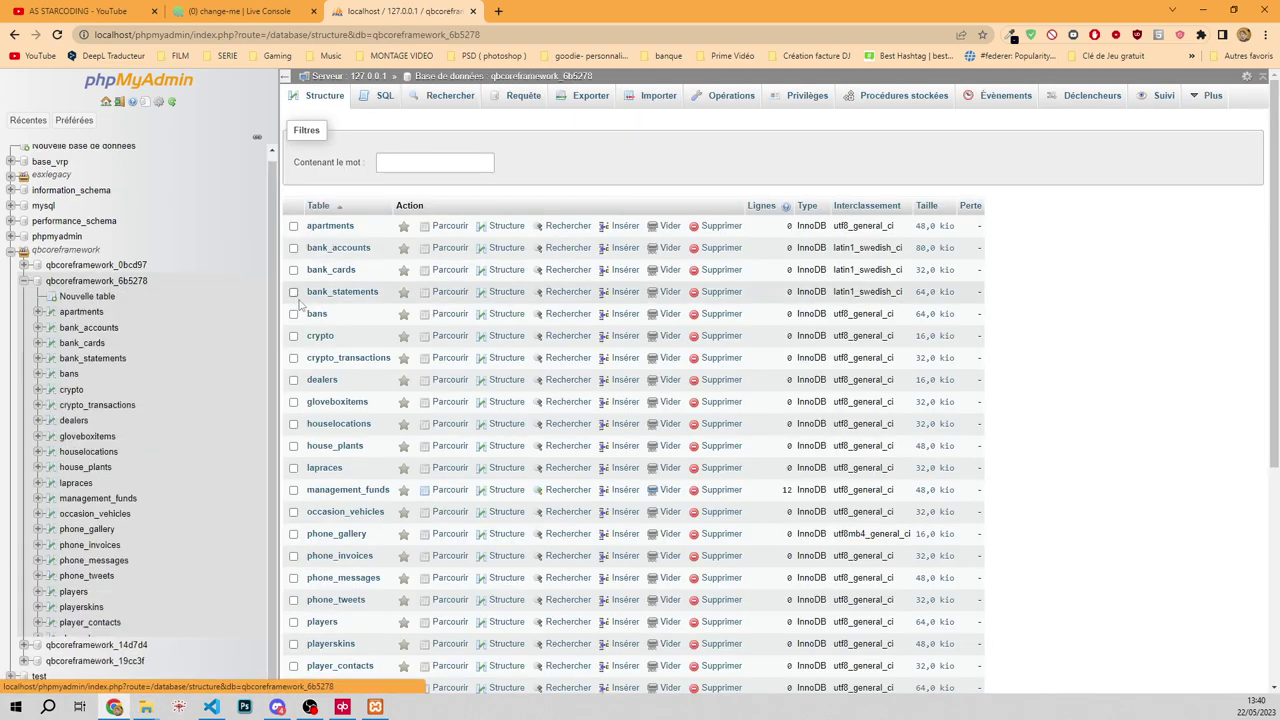
# Step: Browse the players, playerskins, player_contacts, player_houses, player_mails, player_outfits, player_vehicles and player_warns tables to check their columns
pyautogui.click(73, 490)
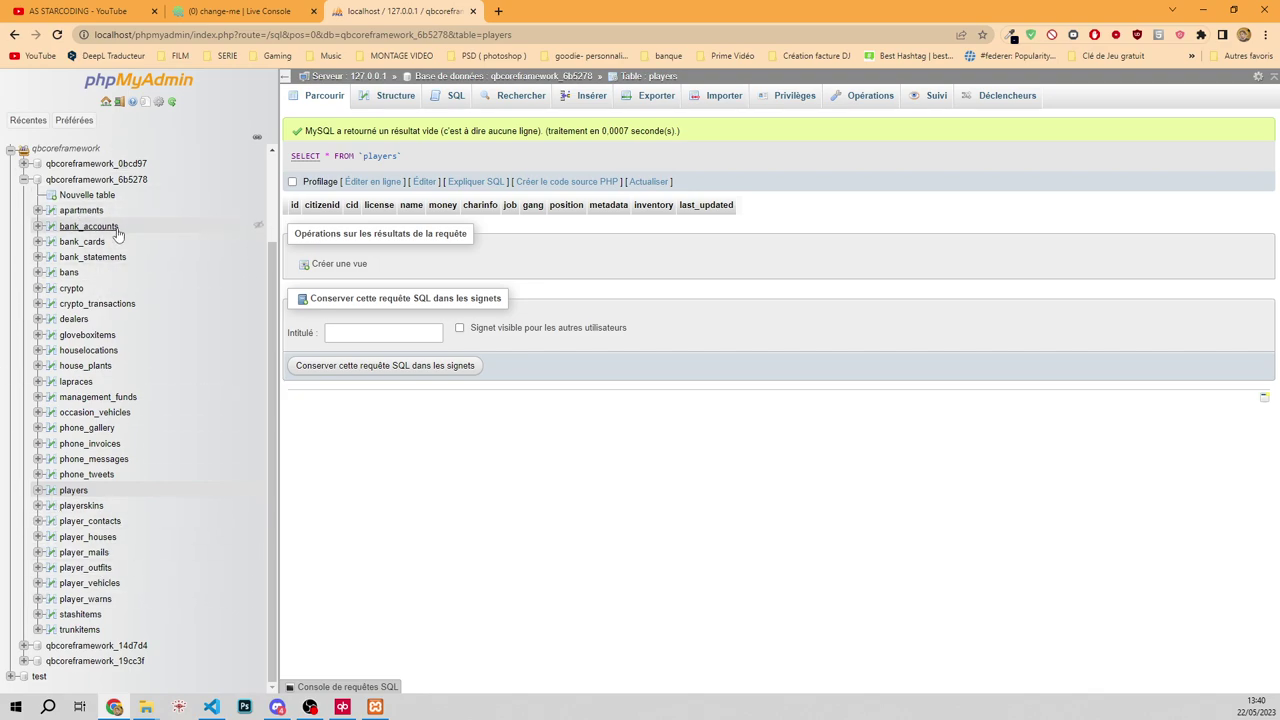
pyautogui.click(101, 507)
pyautogui.click(114, 522)
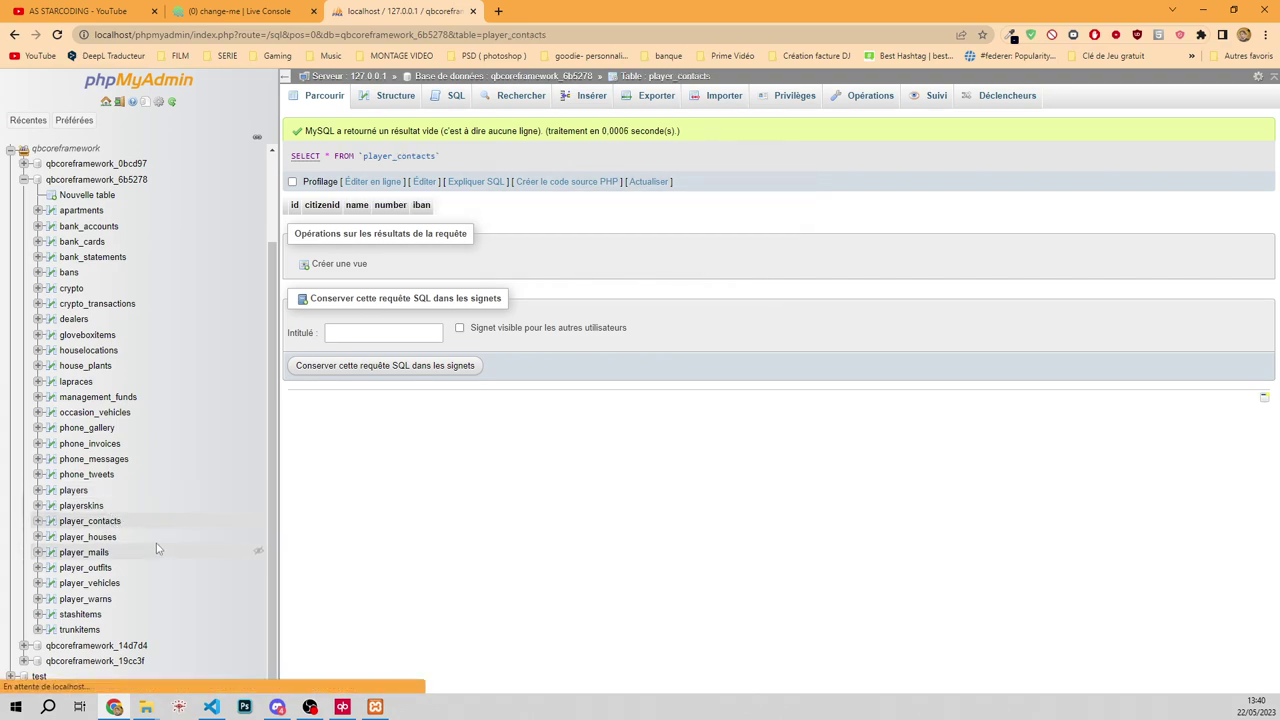
pyautogui.click(110, 539)
pyautogui.click(105, 552)
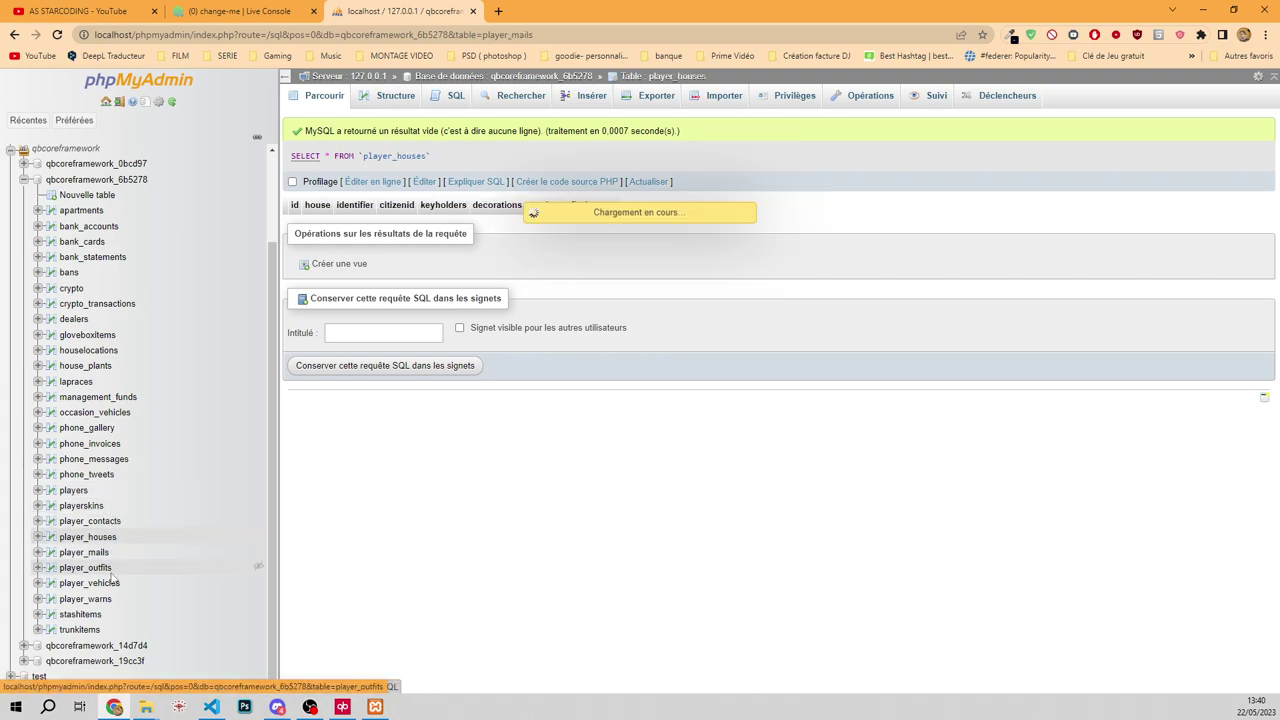
pyautogui.click(100, 567)
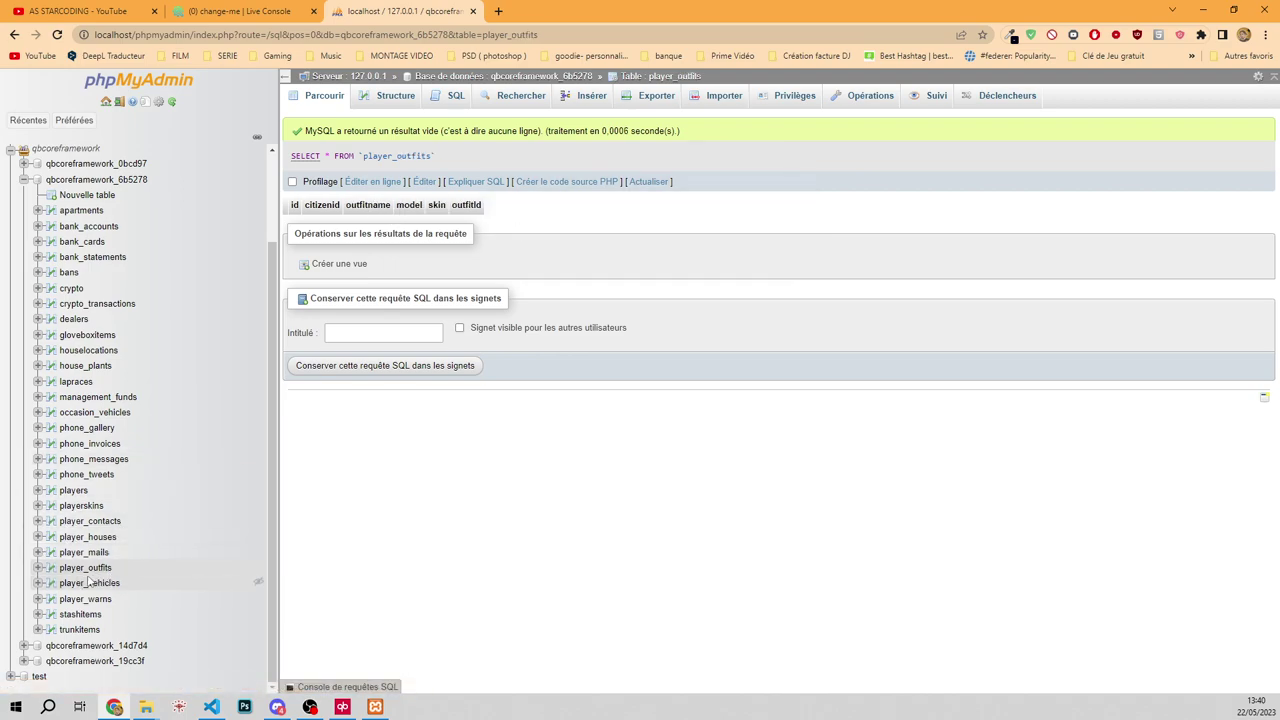
pyautogui.click(100, 583)
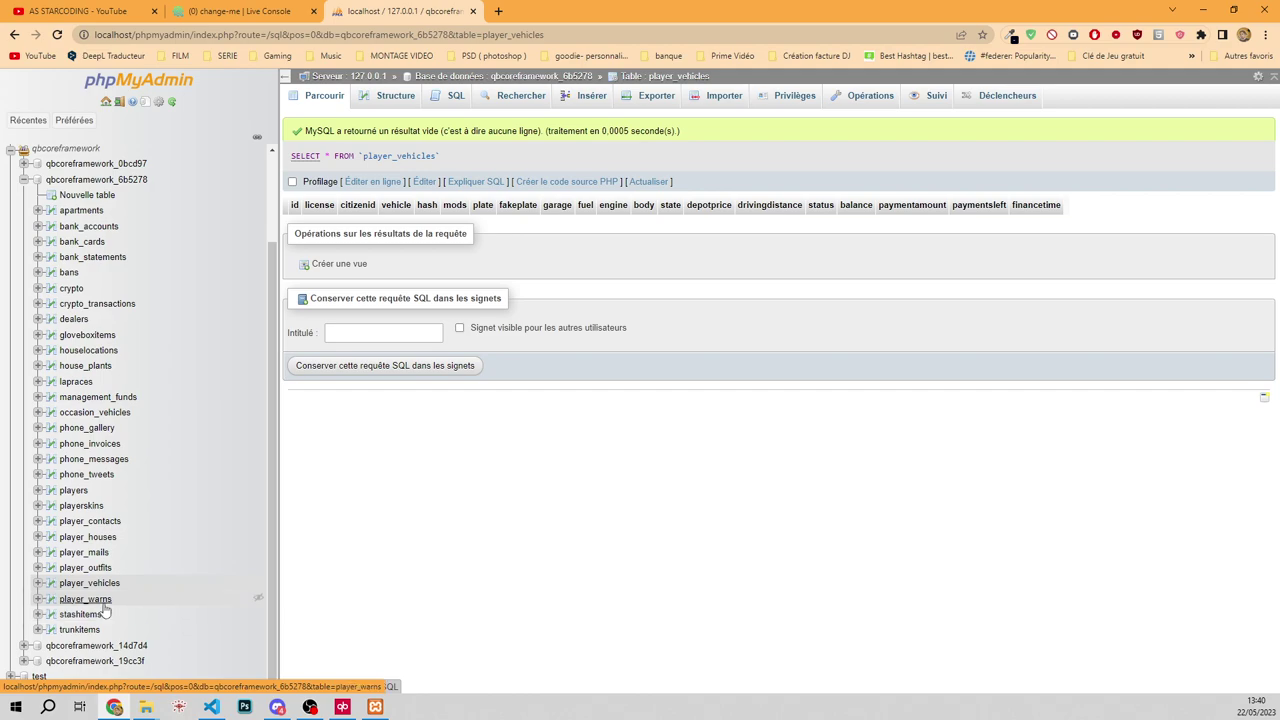
pyautogui.click(102, 602)
# Step: Try translating the player_warns page into French, and restore its original language
pyautogui.rightClick(565, 192)
pyautogui.click(668, 350)
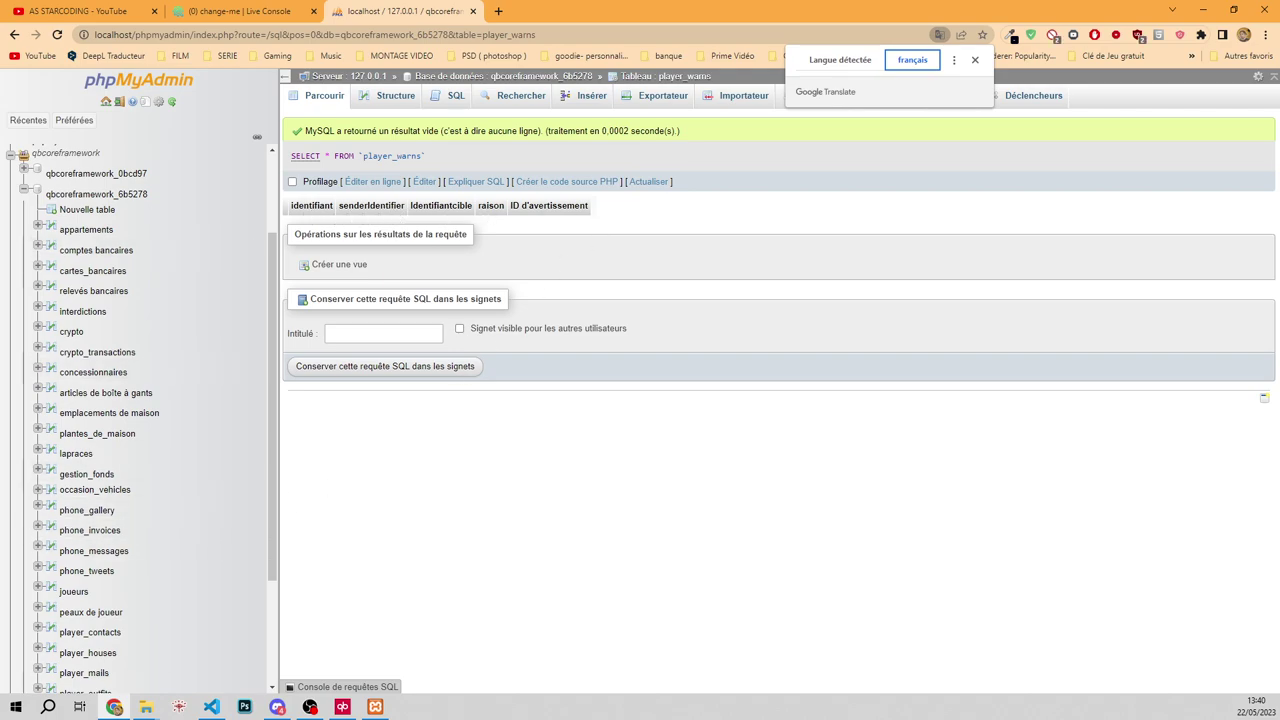
pyautogui.click(826, 61)
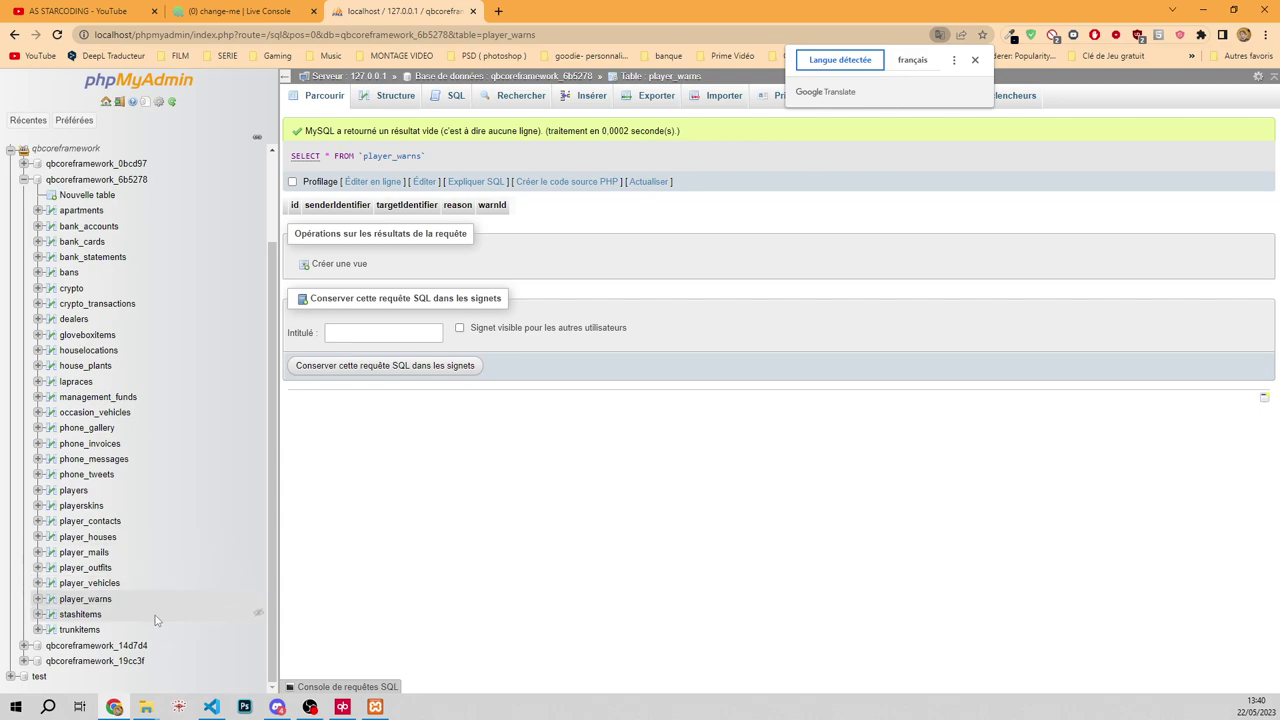
# Step: Browse the trunkitems, stashitems, crypto and crypto_transactions tables and look over the rest of the database's table list
pyautogui.click(80, 630)
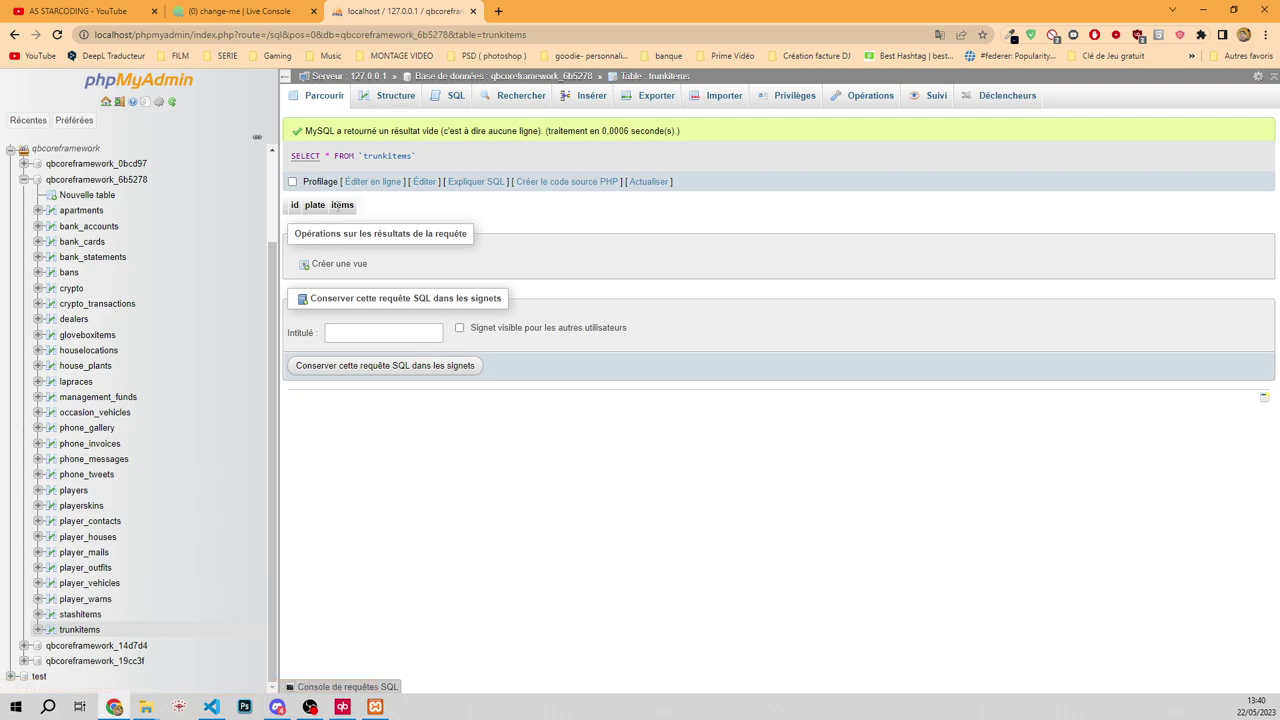
pyautogui.click(79, 615)
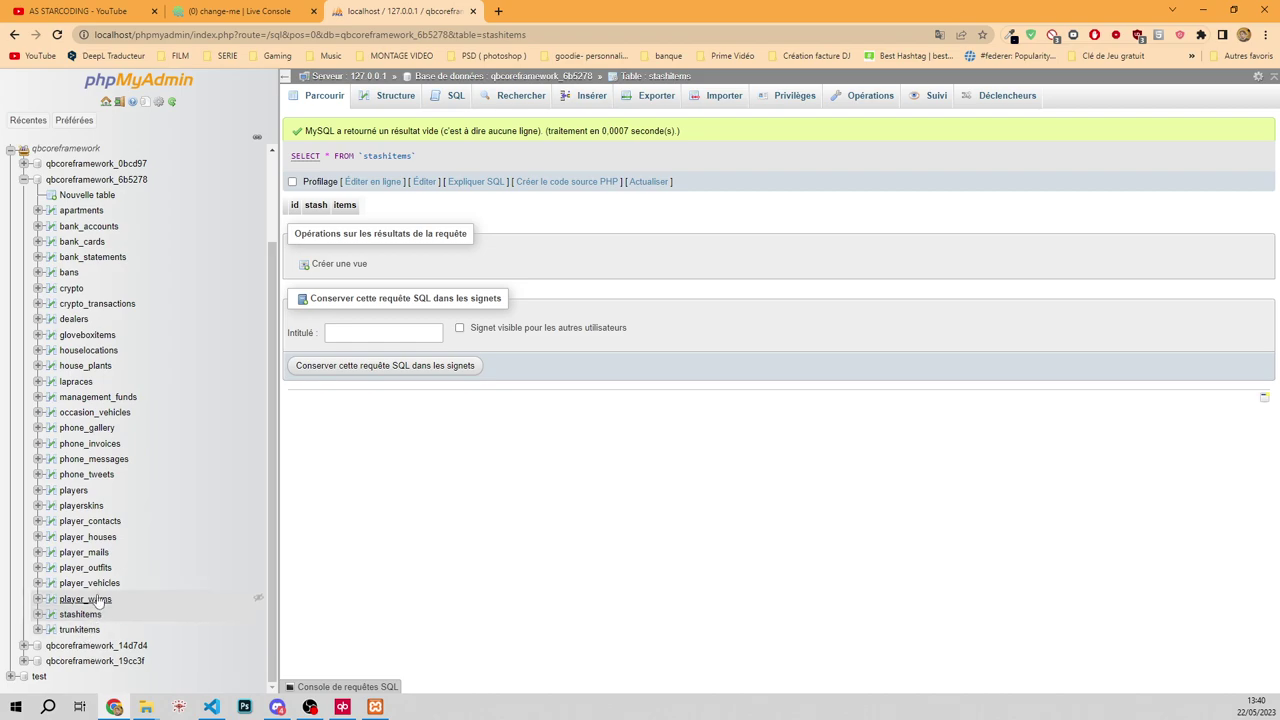
pyautogui.scroll(1, 144, 435)
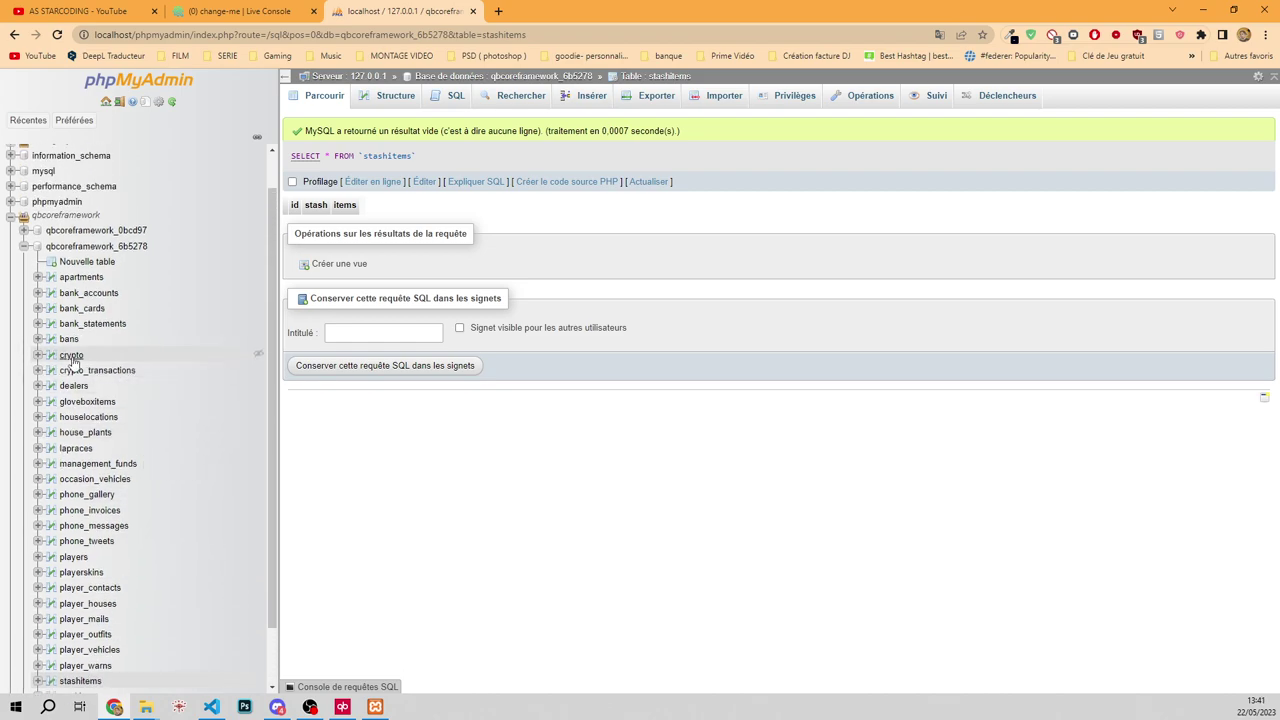
pyautogui.click(72, 355)
pyautogui.click(90, 372)
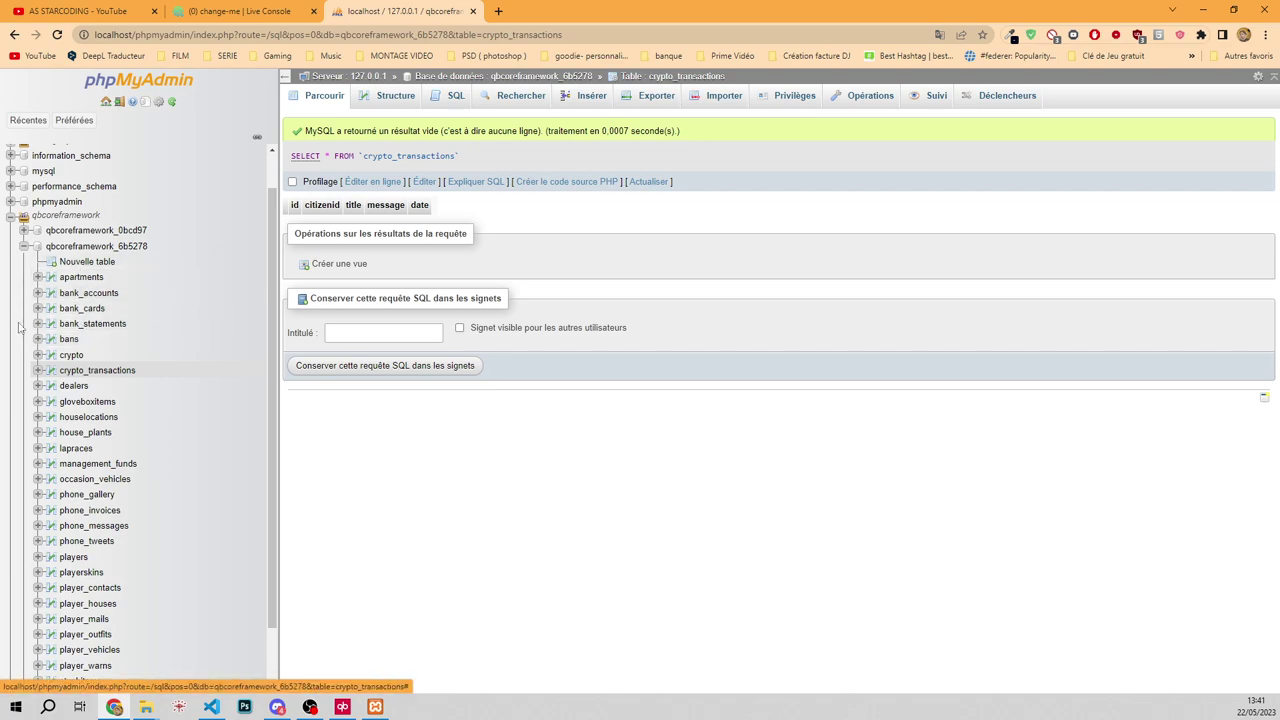
pyautogui.scroll(-2, 38, 310)
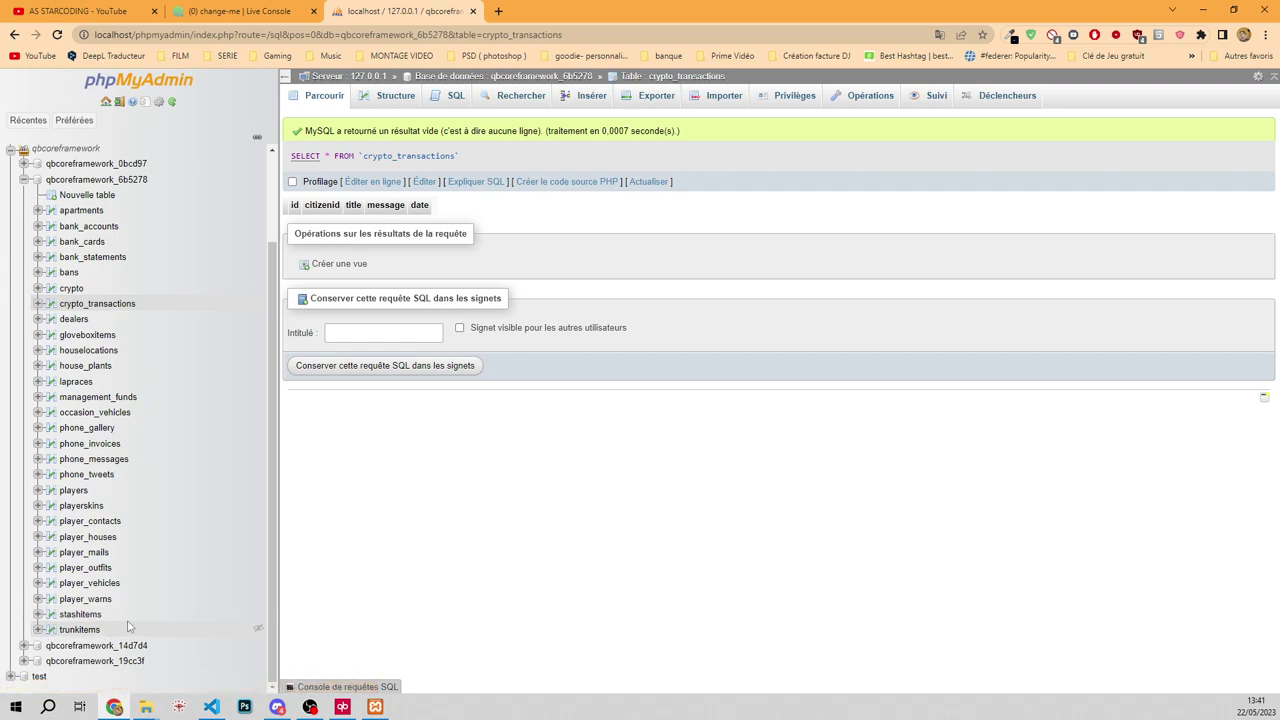
pyautogui.scroll(1, 128, 627)
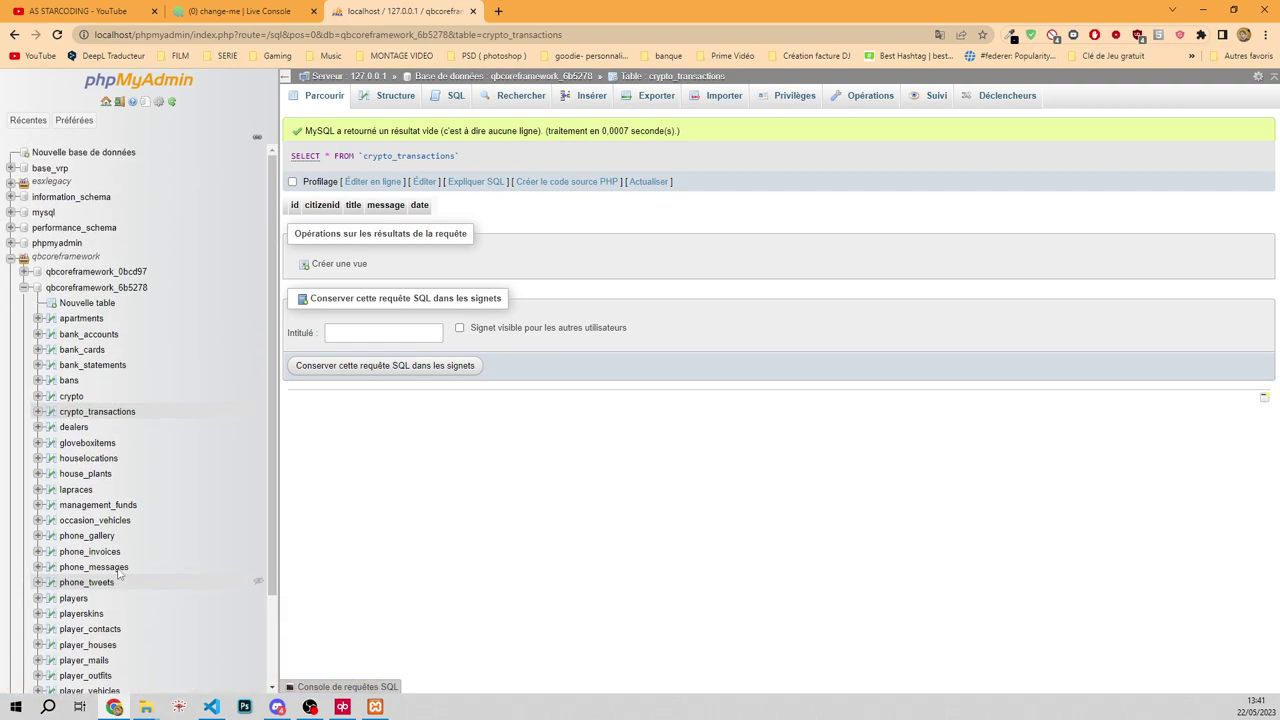
pyautogui.scroll(-1, 170, 534)
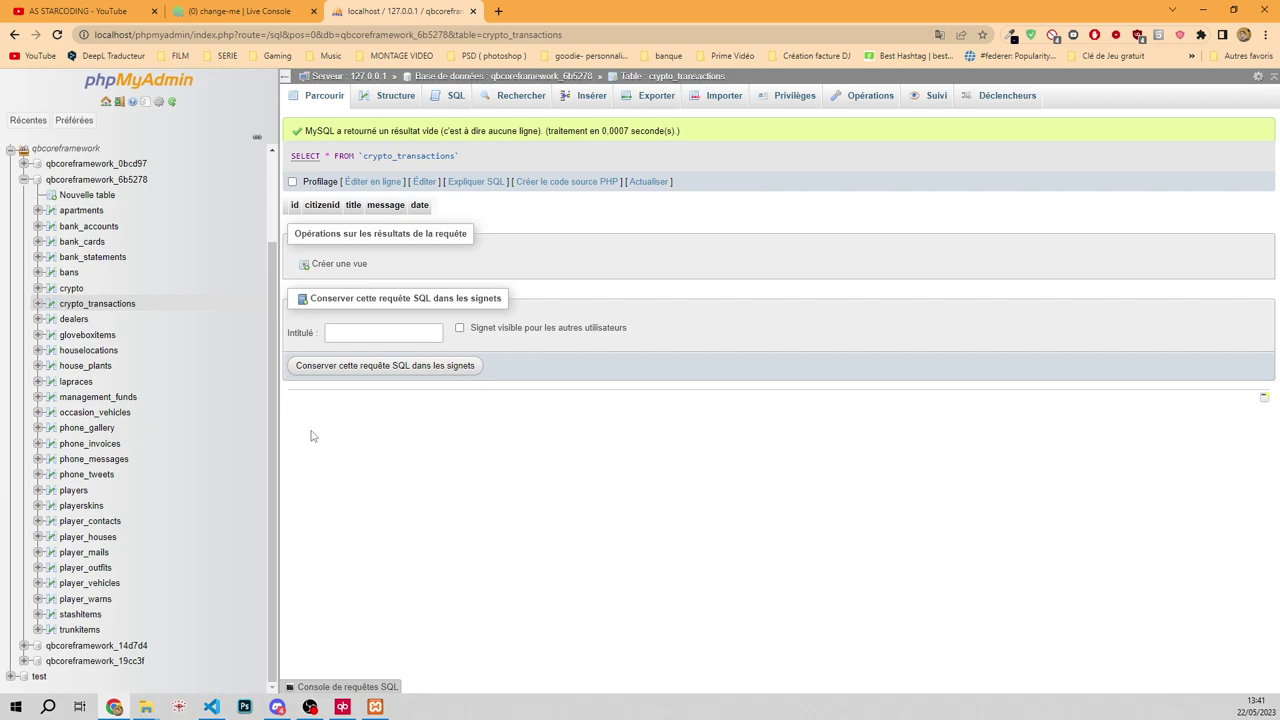
# Step: Switch to File Explorer, open the resources folder of QBCoreFramework_6B5278.base and point out its [qb] folder
pyautogui.moveTo(145, 707)
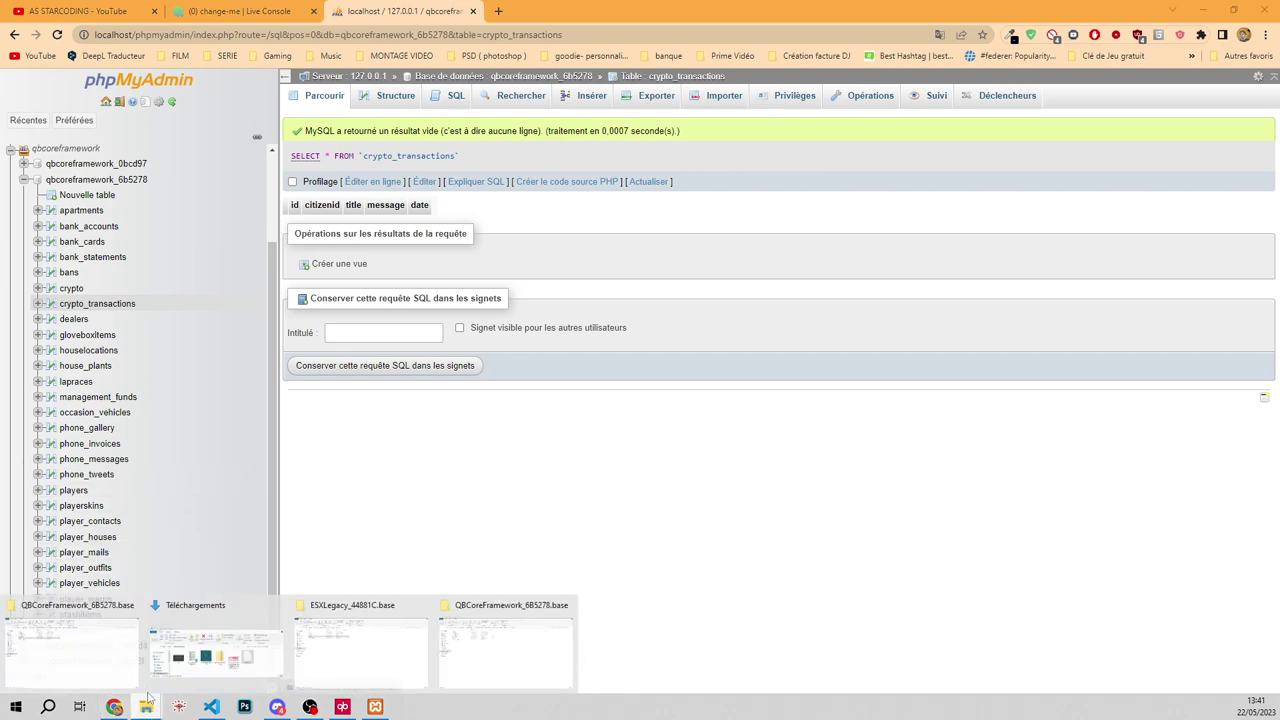
pyautogui.click(75, 640)
pyautogui.doubleClick(190, 163)
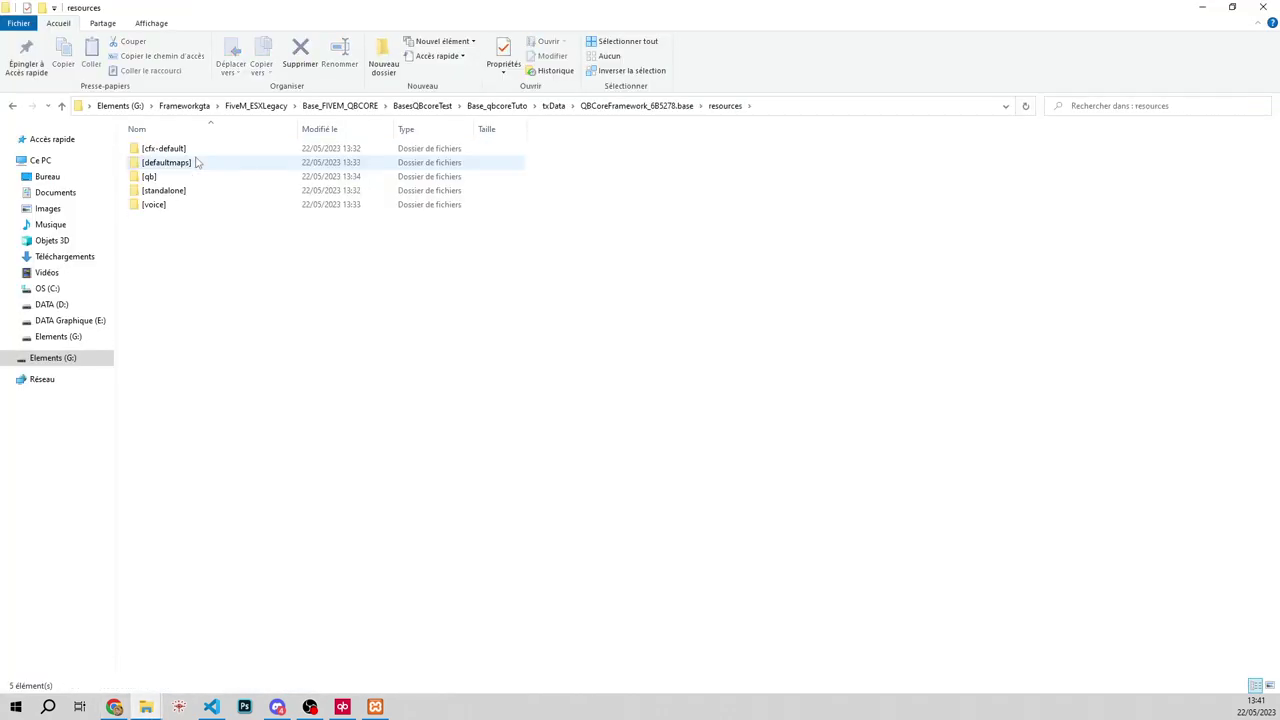
pyautogui.click(166, 179)
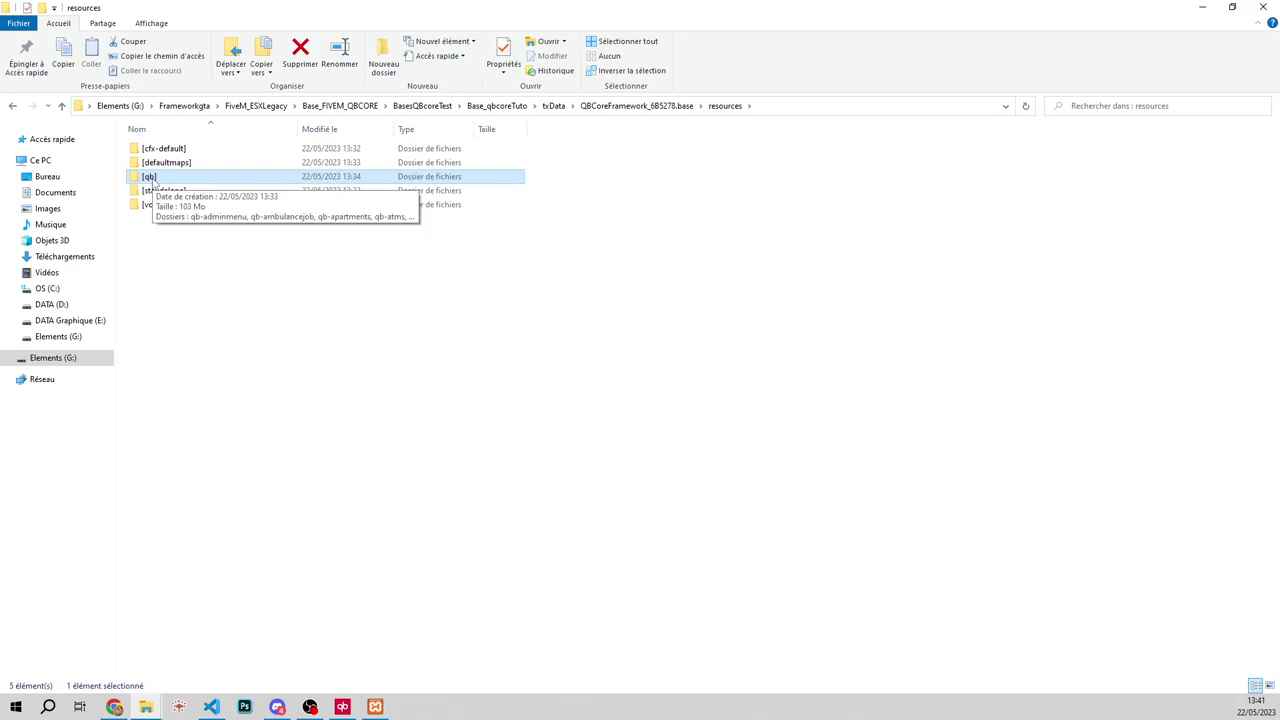
pyautogui.click(206, 174)
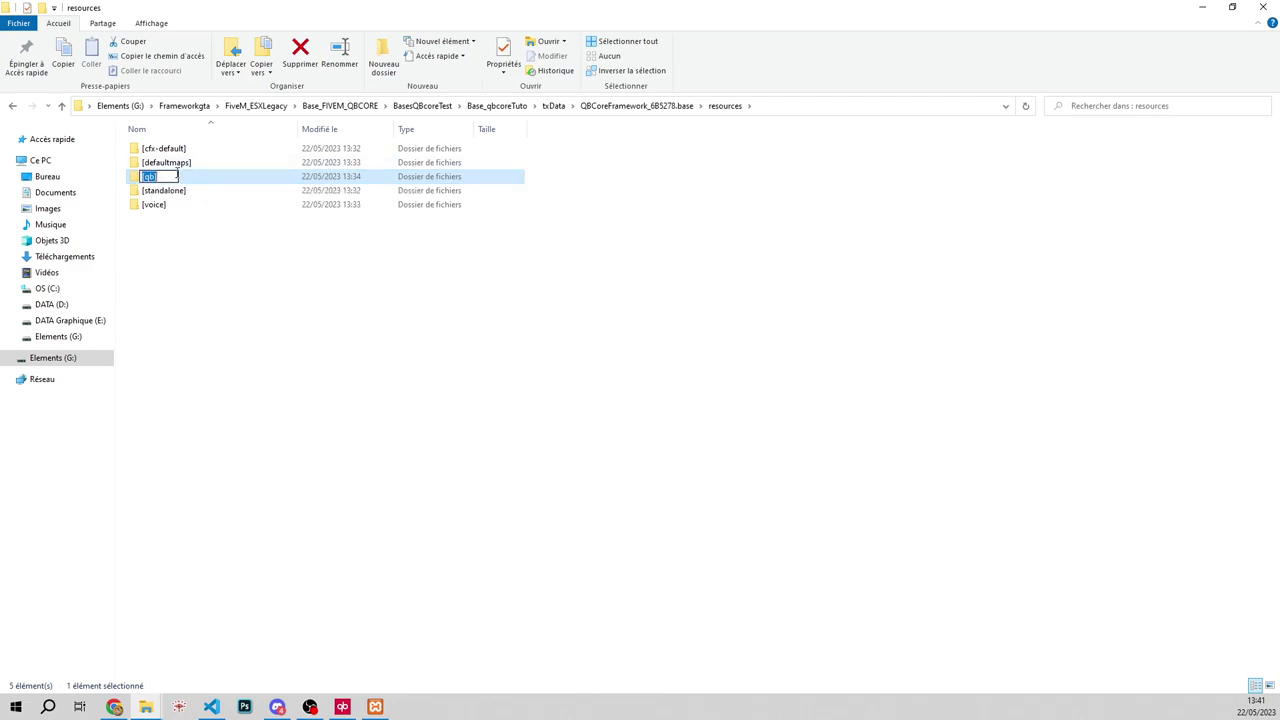
pyautogui.press('Return')
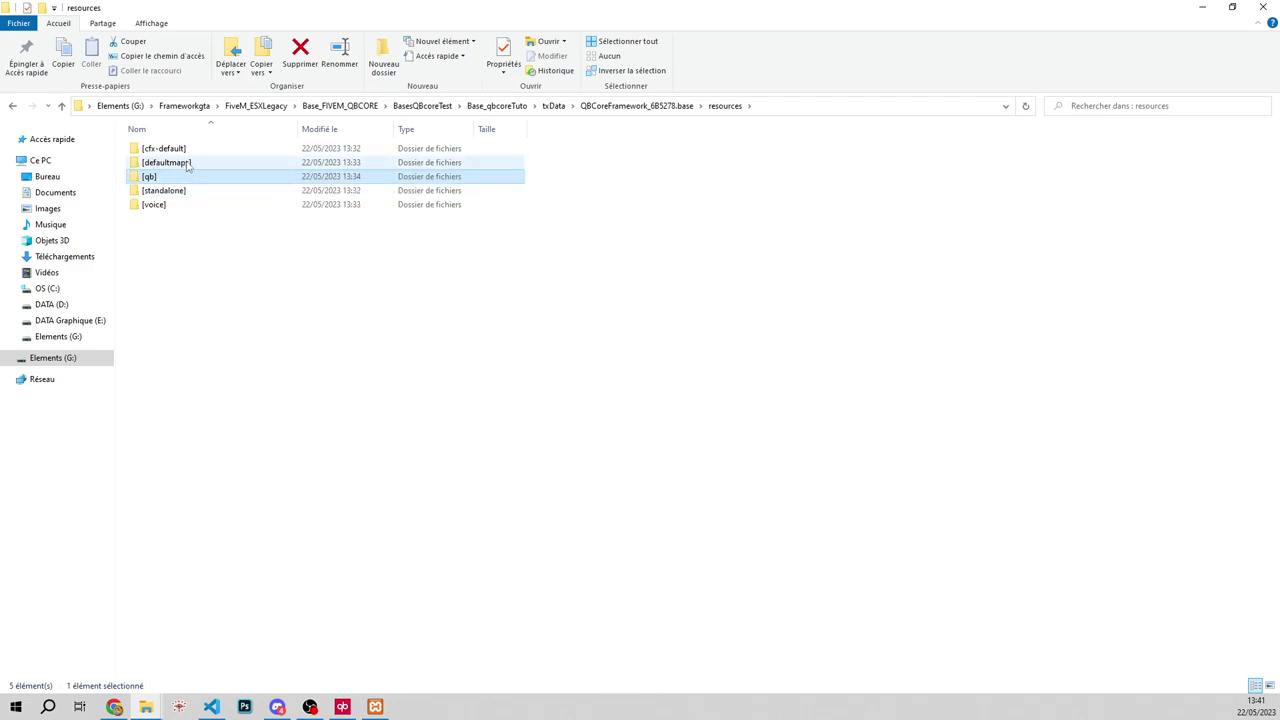
# Step: Open the [defaultmaps] folder and examine the names of its [prison_map], dealer_map and hospital_map folders without renaming them
pyautogui.click(158, 165)
pyautogui.doubleClick(158, 166)
pyautogui.moveTo(189, 212); pyautogui.dragTo(184, 150)
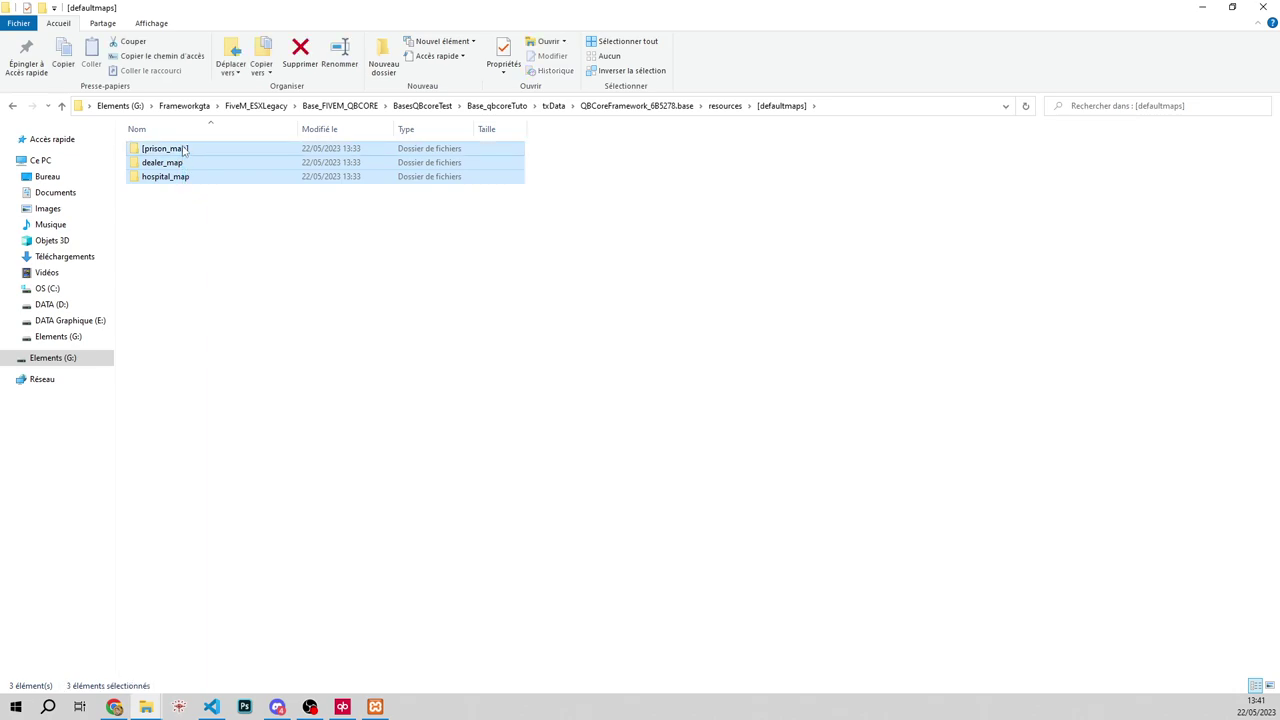
pyautogui.click(195, 239)
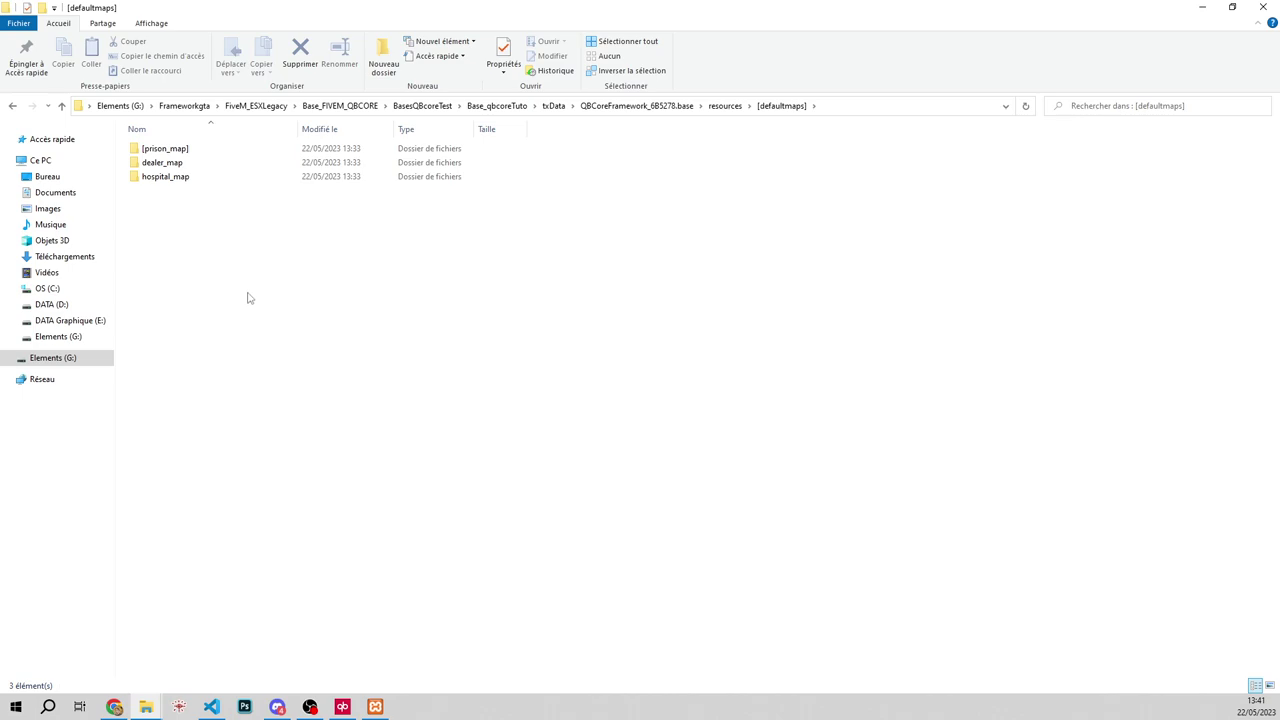
pyautogui.click(185, 181)
pyautogui.click(185, 178)
pyautogui.moveTo(192, 177); pyautogui.dragTo(174, 176)
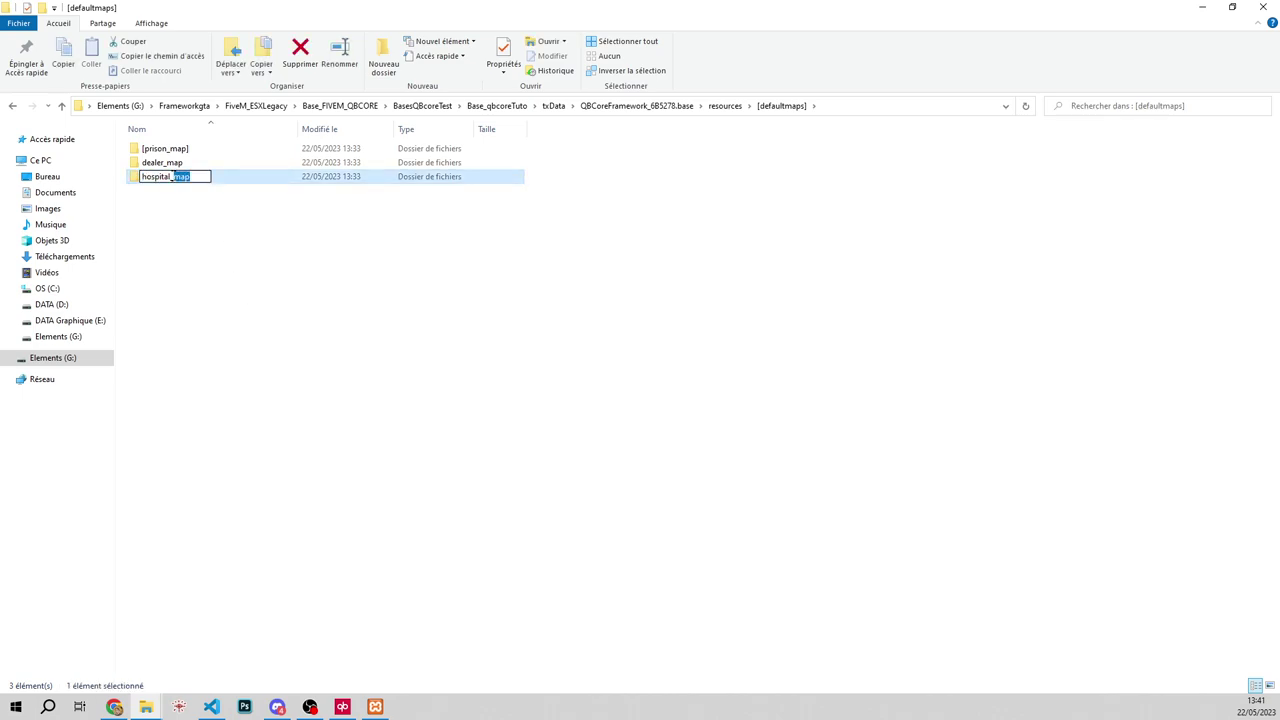
pyautogui.click(186, 240)
pyautogui.click(184, 180)
pyautogui.click(181, 181)
pyautogui.click(172, 176)
pyautogui.moveTo(172, 176); pyautogui.dragTo(193, 176)
pyautogui.click(210, 280)
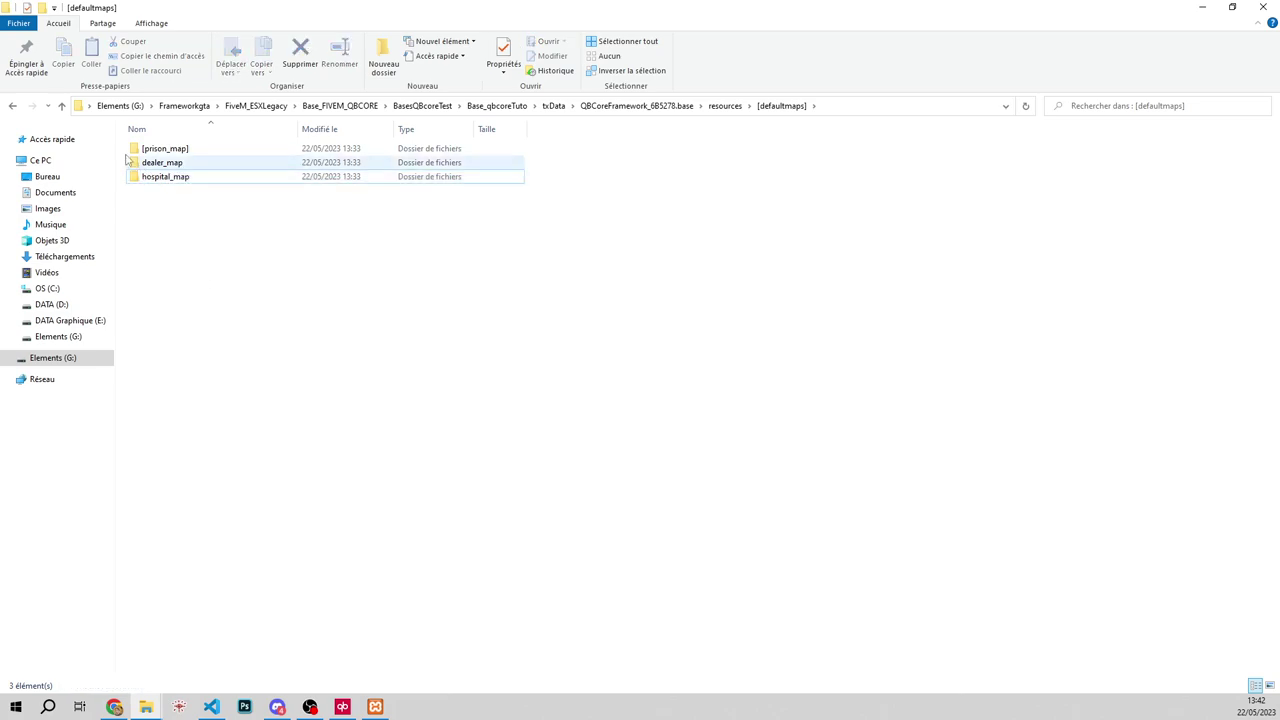
# Step: Return to the resources folder and open the [qb] folder to see its scripts
pyautogui.click(60, 106)
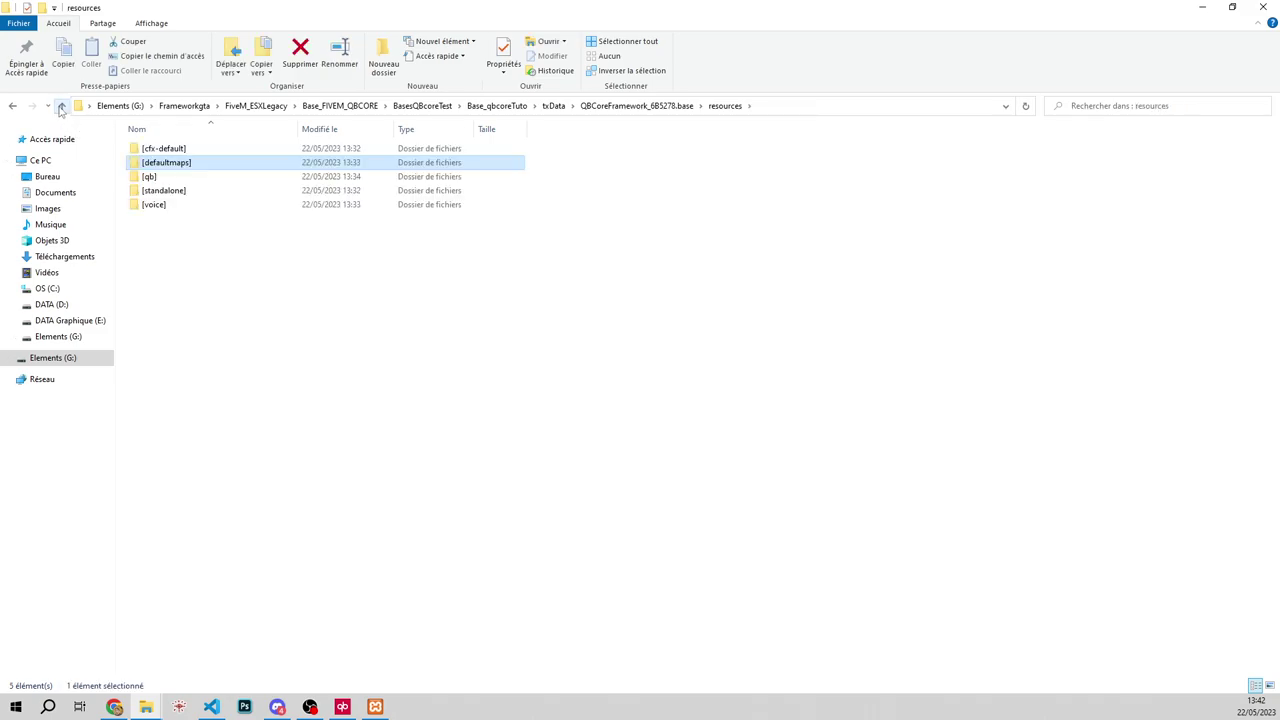
pyautogui.doubleClick(186, 180)
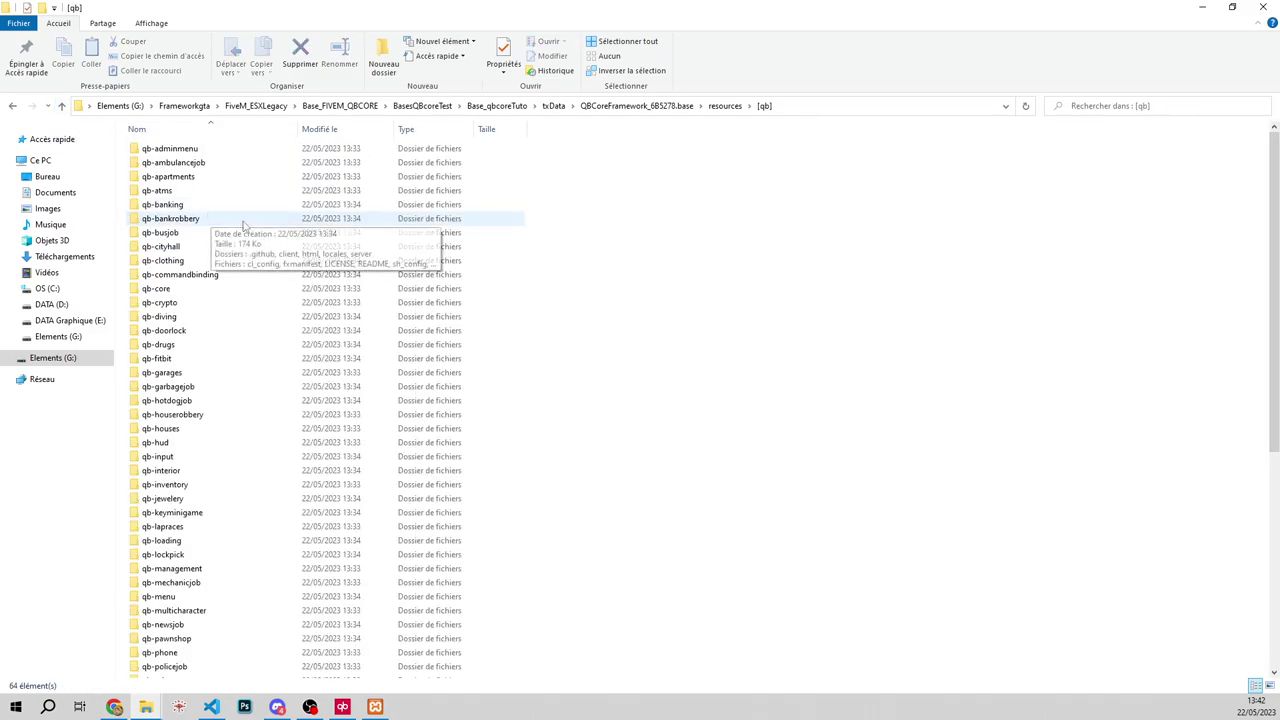
# Step: Look through the qb- script folders inside the [qb] resources folder
pyautogui.scroll(-4, 238, 490)
pyautogui.scroll(-5, 239, 497)
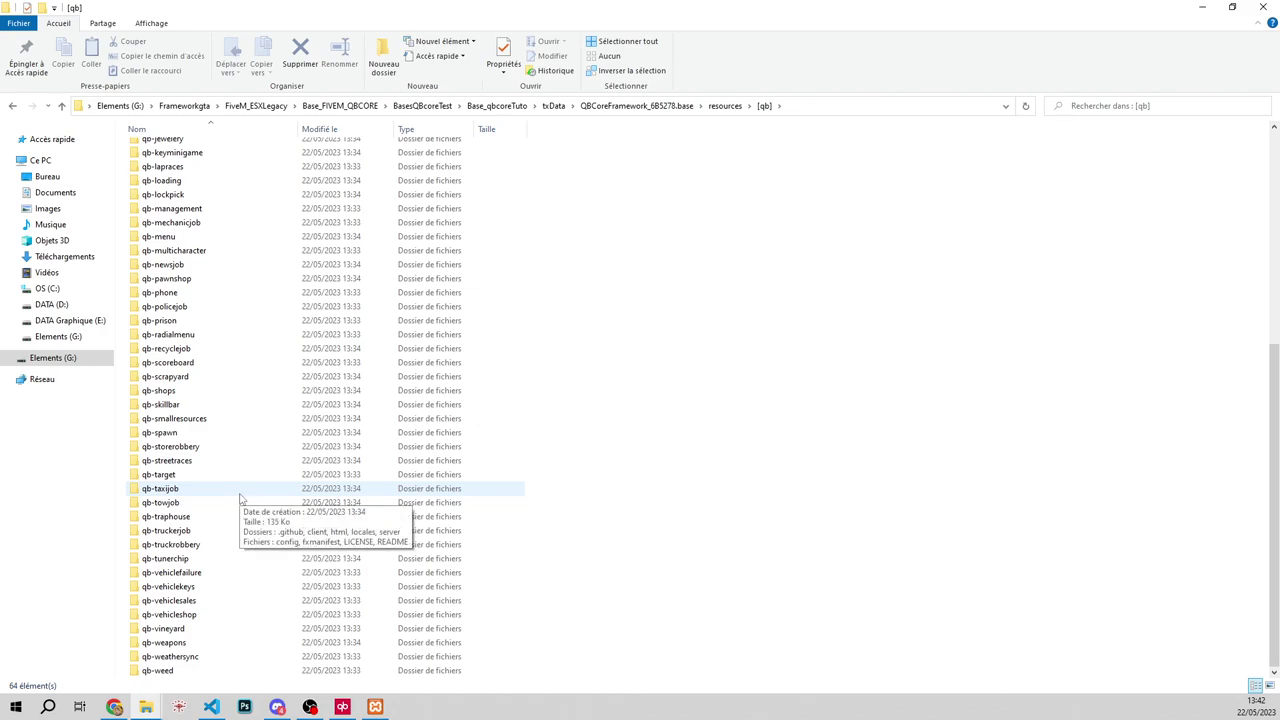
pyautogui.scroll(7, 257, 243)
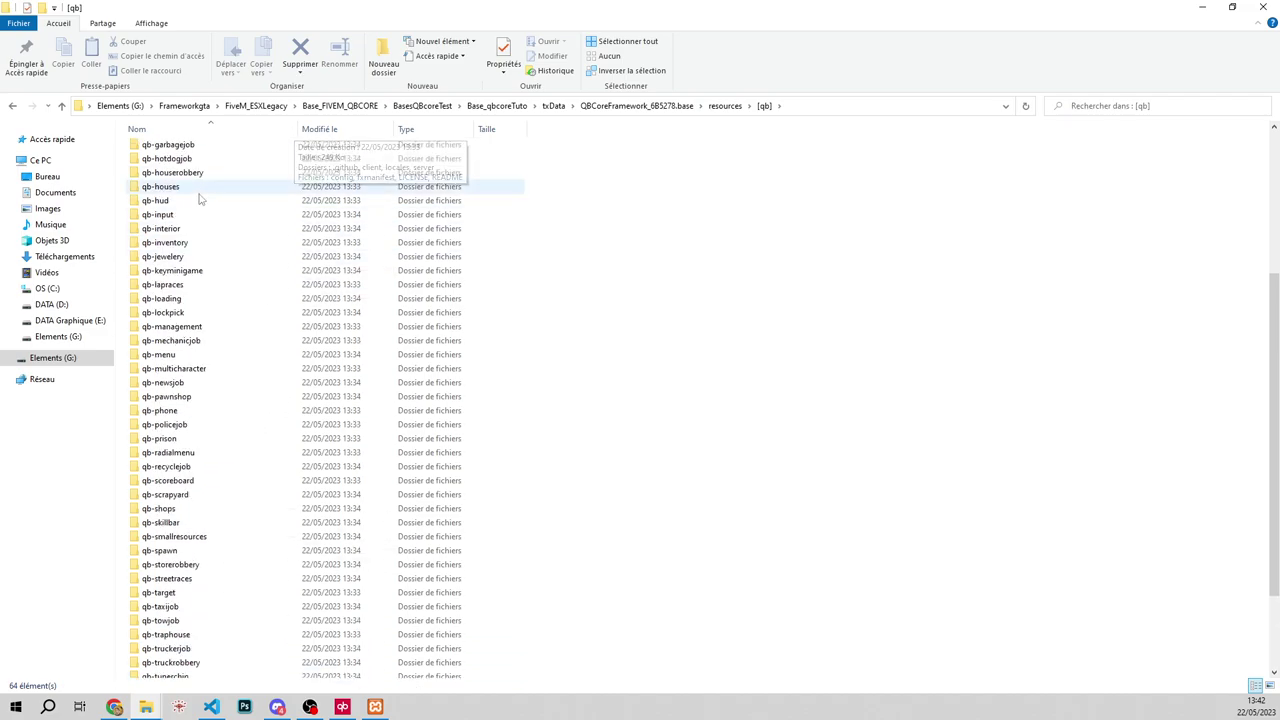
pyautogui.scroll(2, 190, 152)
pyautogui.scroll(-7, 192, 500)
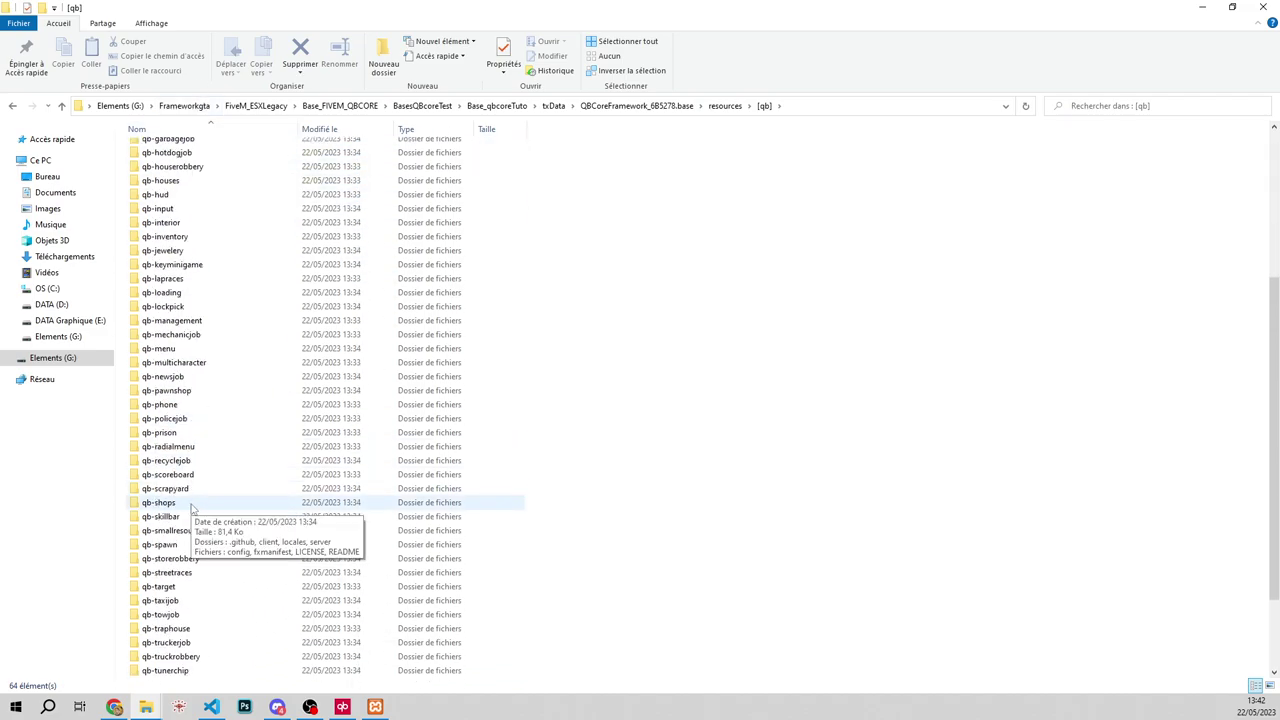
pyautogui.scroll(8, 192, 508)
# Step: Open the qb-core folder, look over its contents and point out the qbcore SQL file
pyautogui.click(165, 290)
pyautogui.doubleClick(159, 292)
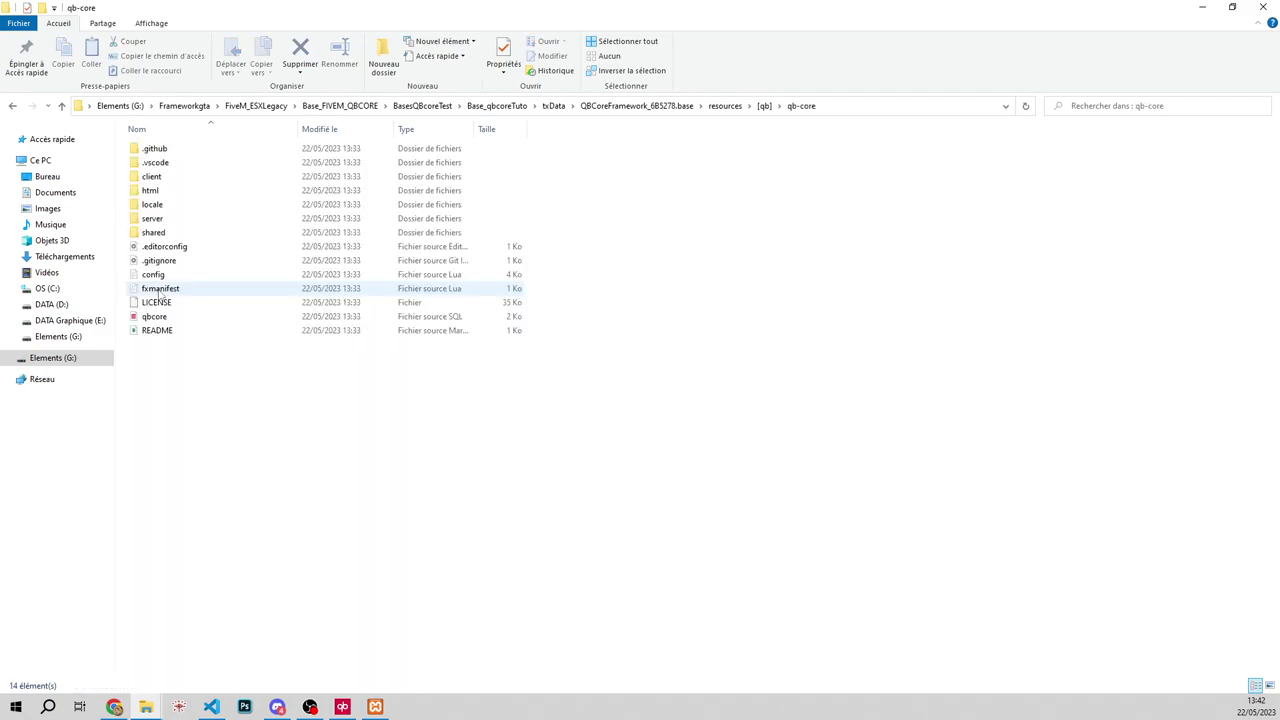
pyautogui.moveTo(175, 446); pyautogui.dragTo(194, 143)
pyautogui.click(265, 437)
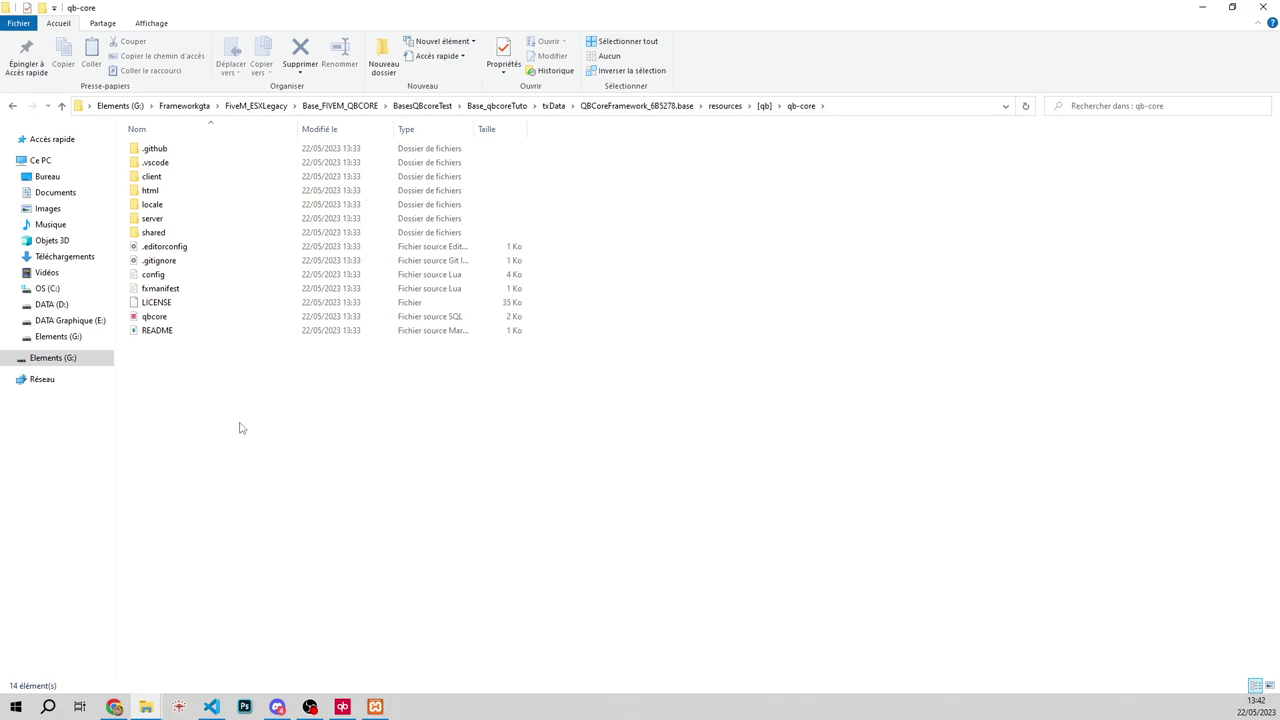
pyautogui.click(160, 319)
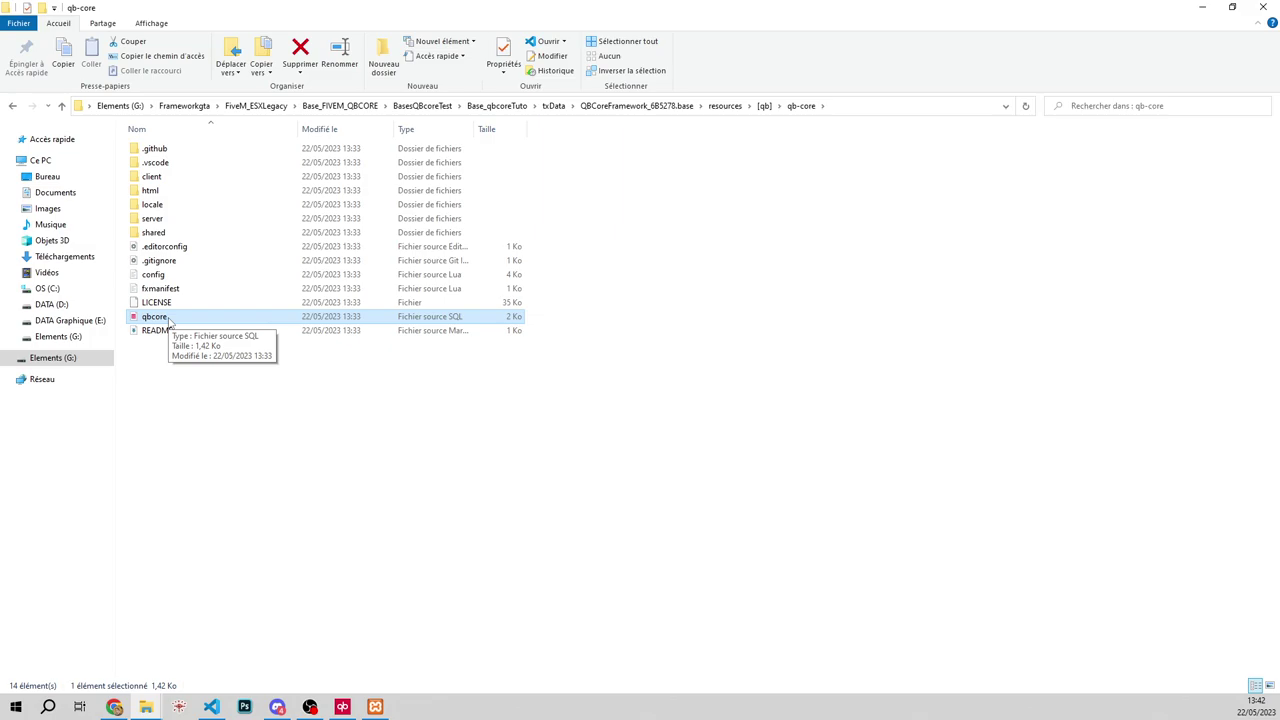
# Step: Return to the [qb] folder and open qb-shops to look over its files
pyautogui.click(61, 105)
pyautogui.scroll(-8, 210, 400)
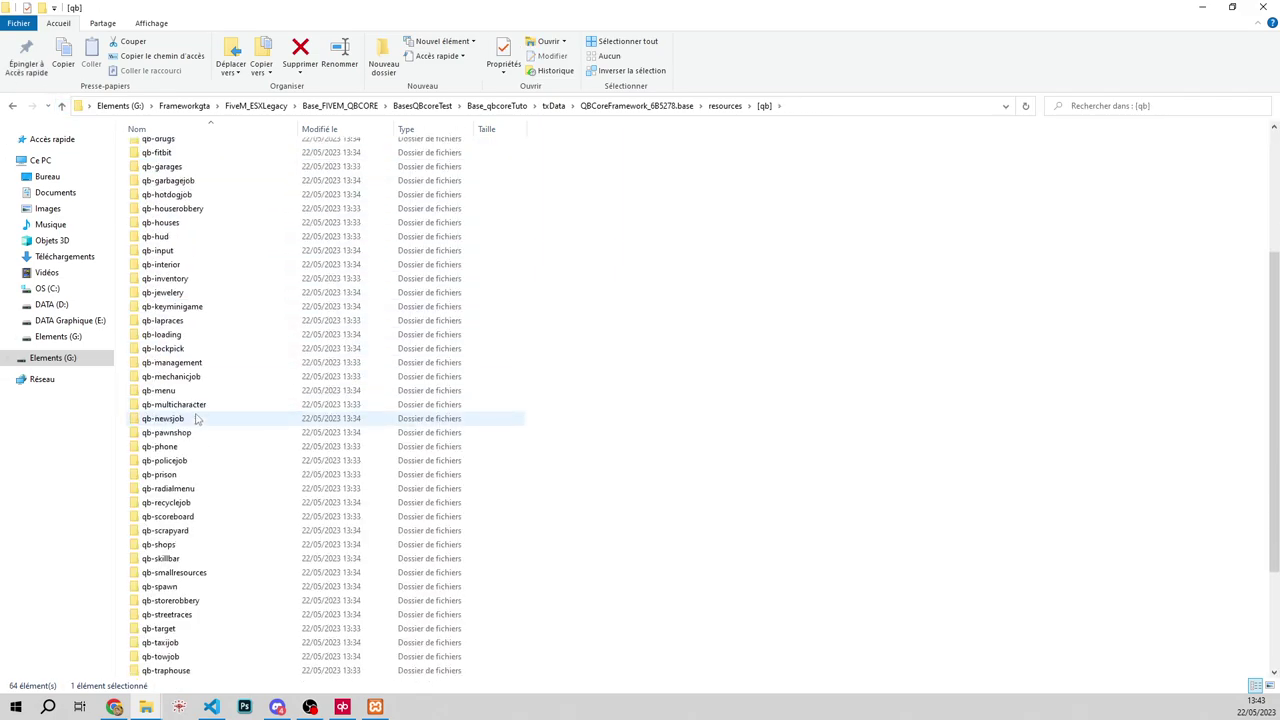
pyautogui.doubleClick(160, 390)
pyautogui.moveTo(204, 308); pyautogui.dragTo(222, 288)
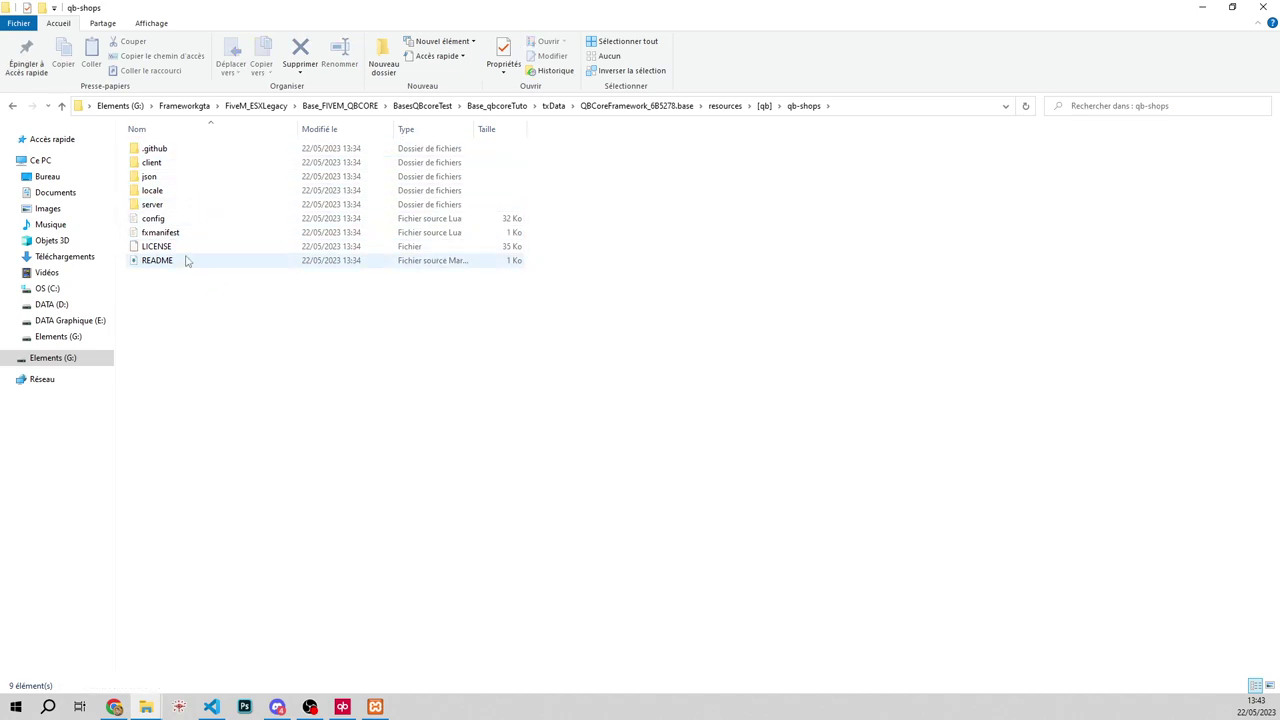
# Step: Open the qb-policejob folder from [qb] to look at its files, and return to the [qb] folder
pyautogui.click(62, 106)
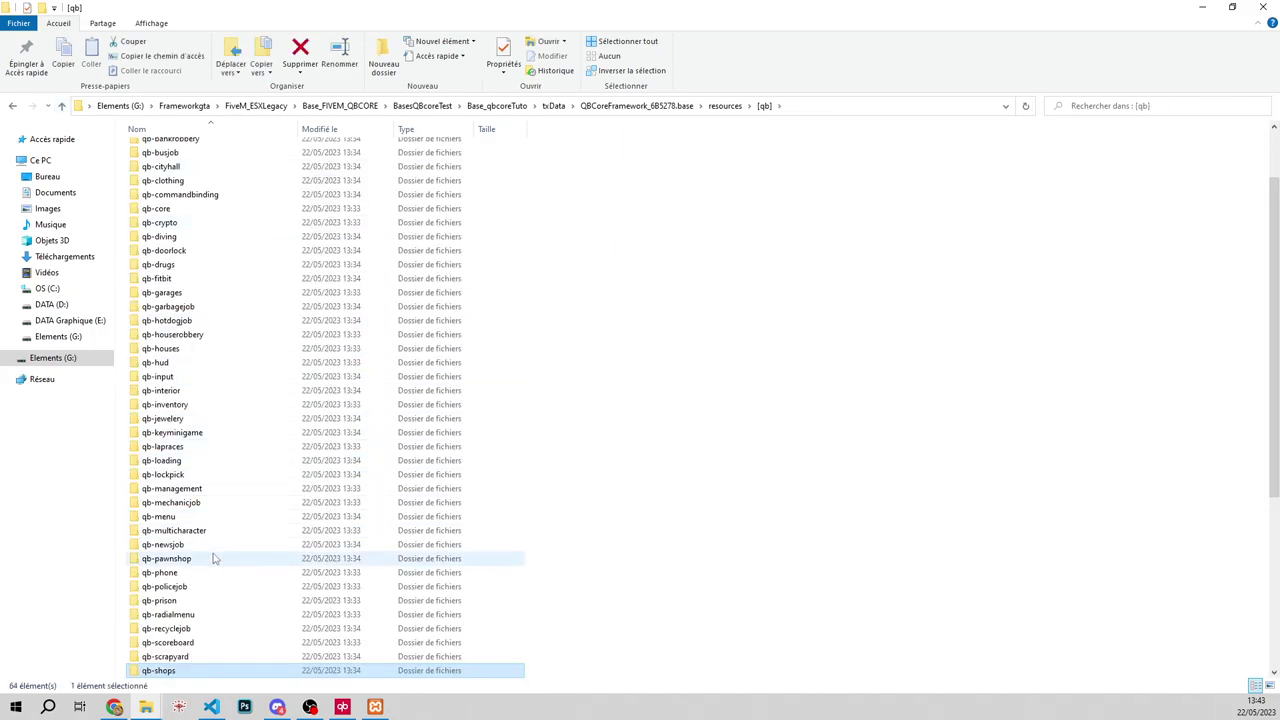
pyautogui.doubleClick(200, 587)
pyautogui.moveTo(221, 467); pyautogui.dragTo(242, 321)
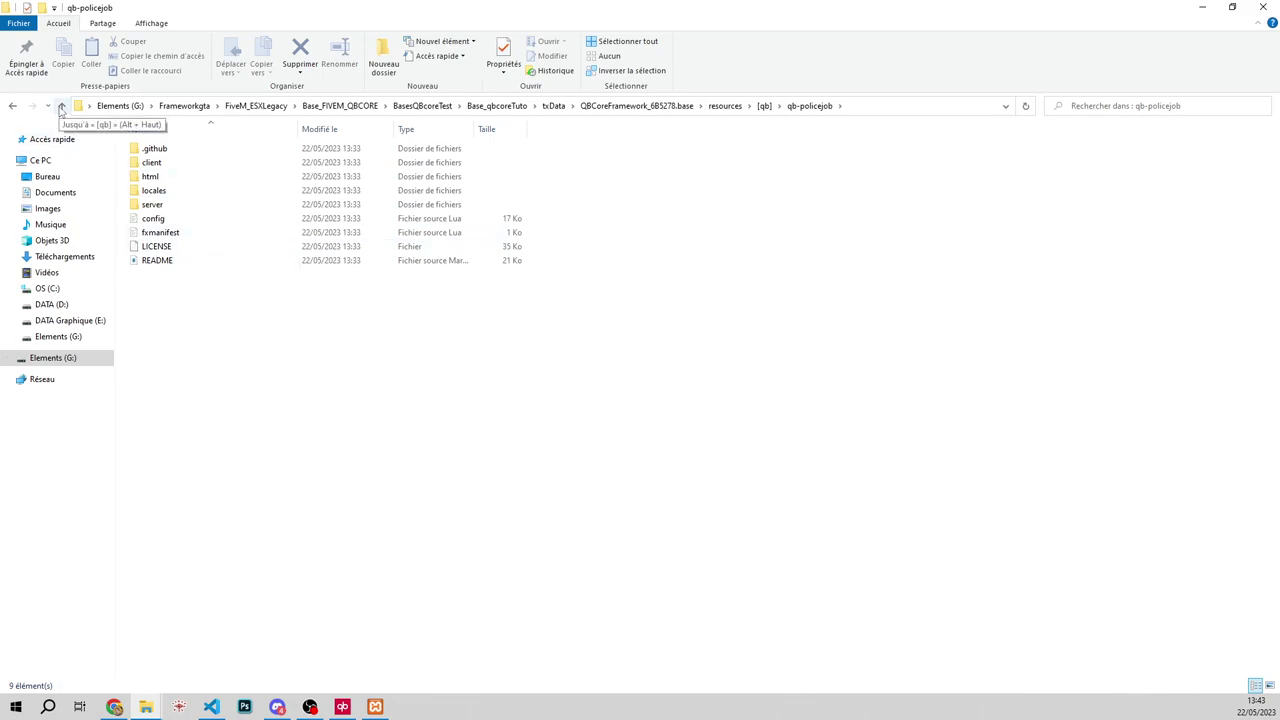
pyautogui.click(61, 107)
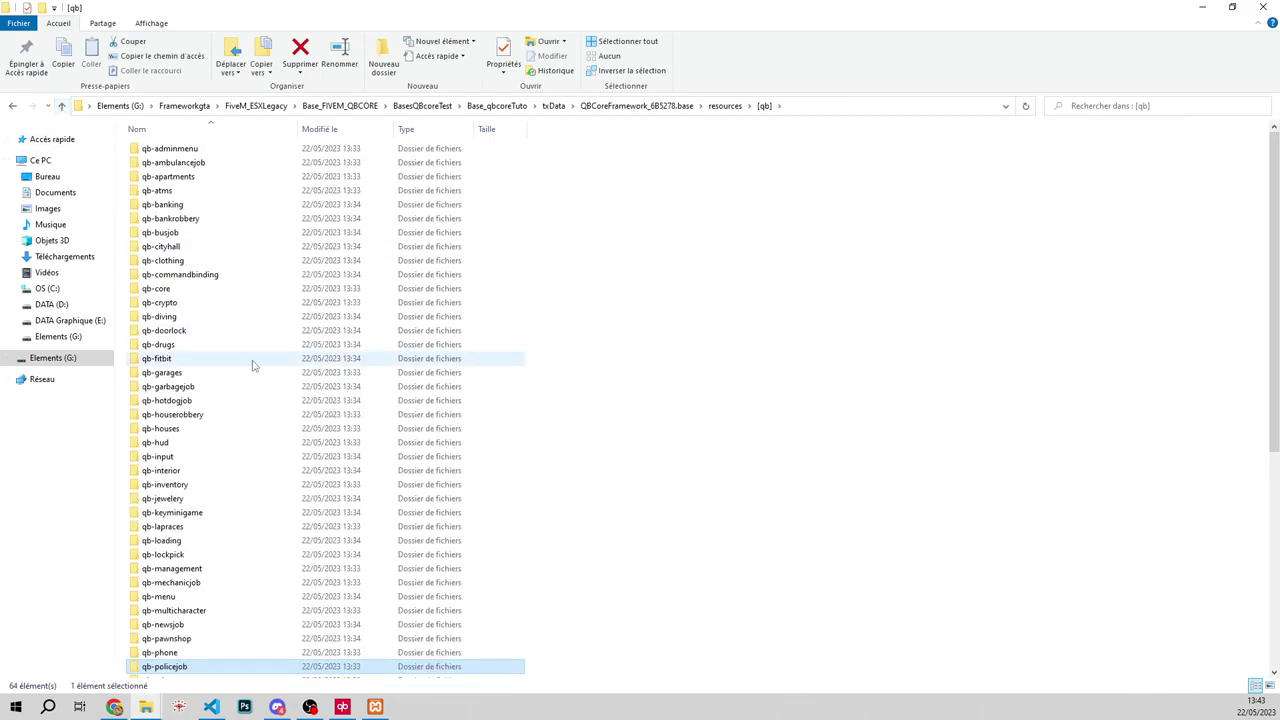
# Step: Go up to the QBCoreFramework_6B5278.base folder and open resources, [qb], qb-core and its shared folder
pyautogui.click(63, 107)
pyautogui.click(61, 107)
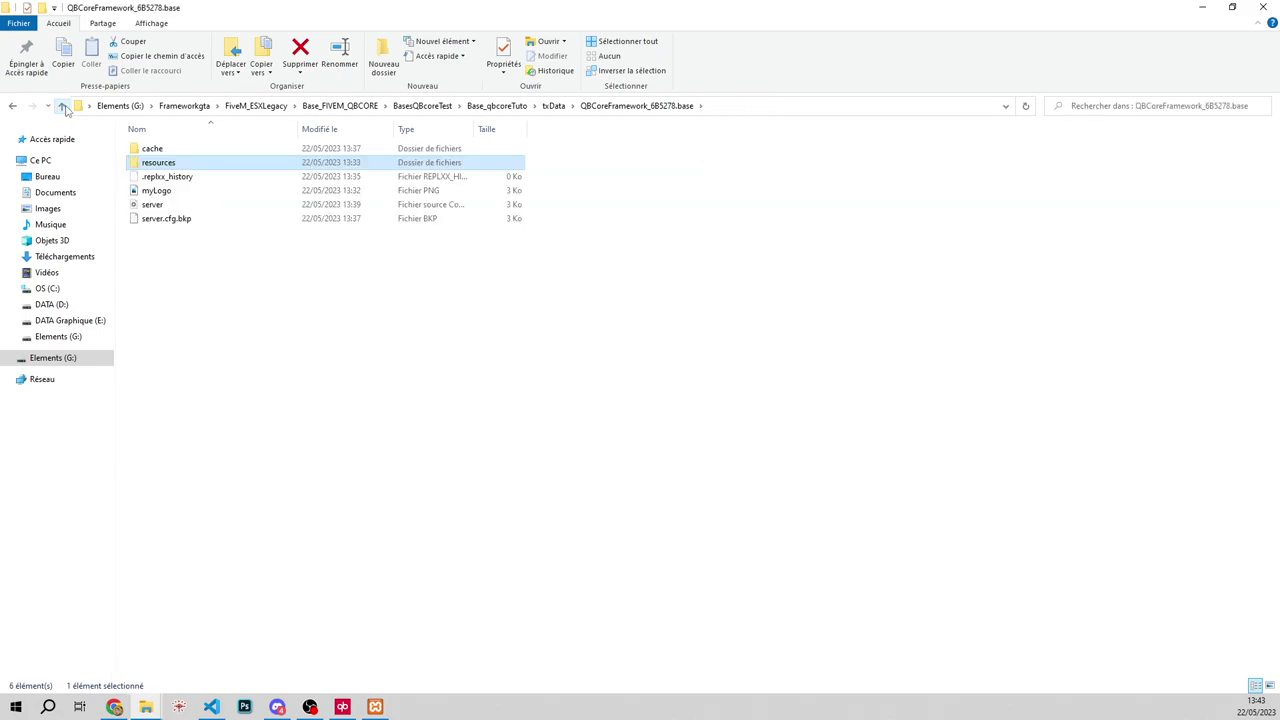
pyautogui.doubleClick(164, 166)
pyautogui.doubleClick(195, 177)
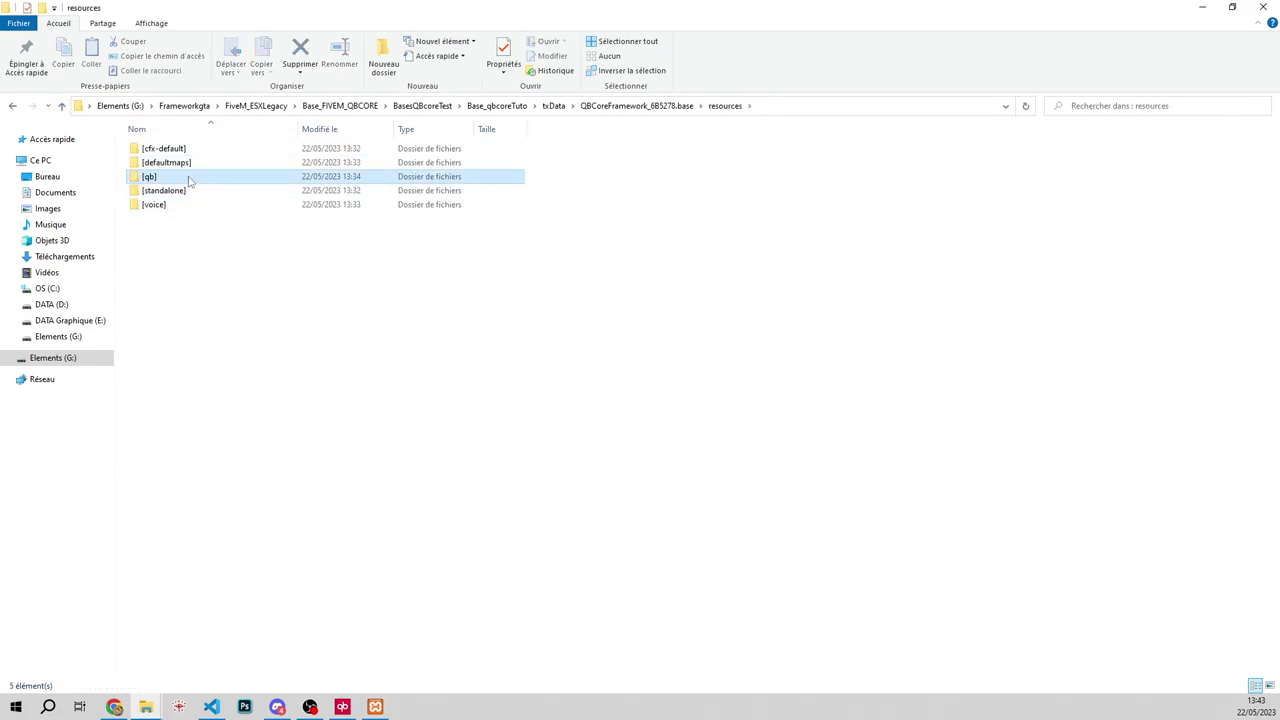
pyautogui.doubleClick(201, 291)
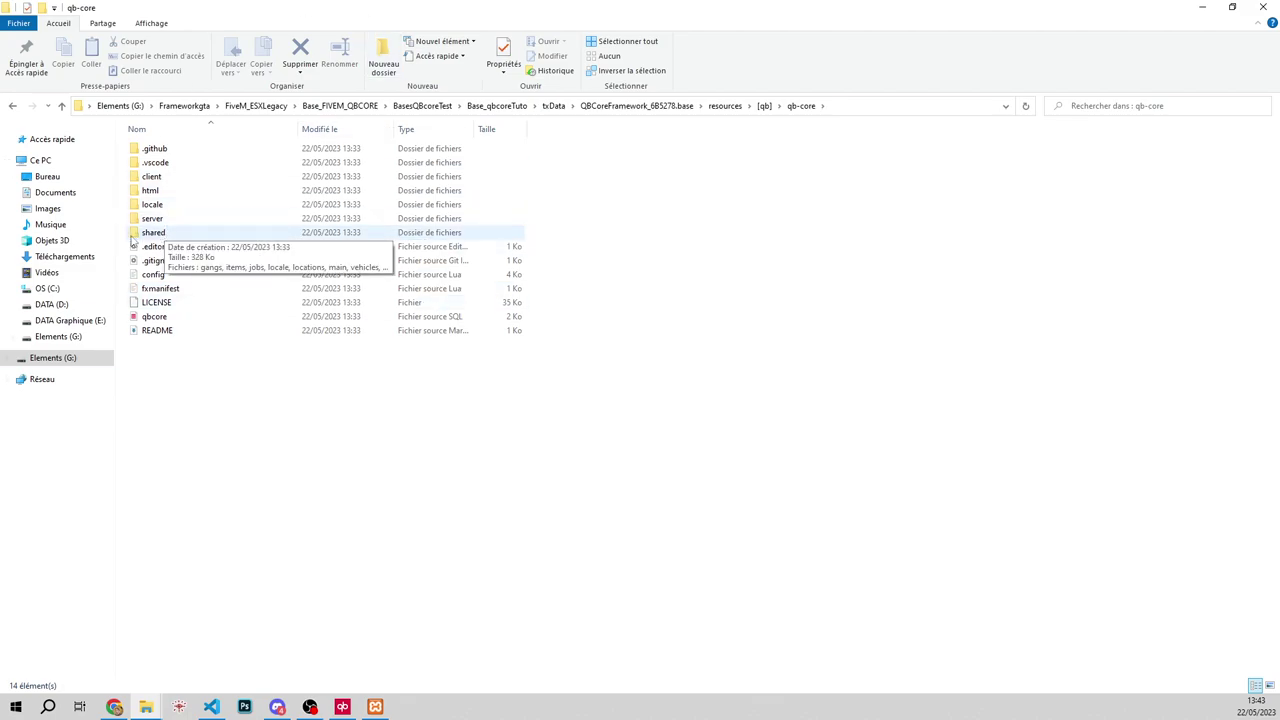
pyautogui.click(200, 234)
pyautogui.doubleClick(177, 236)
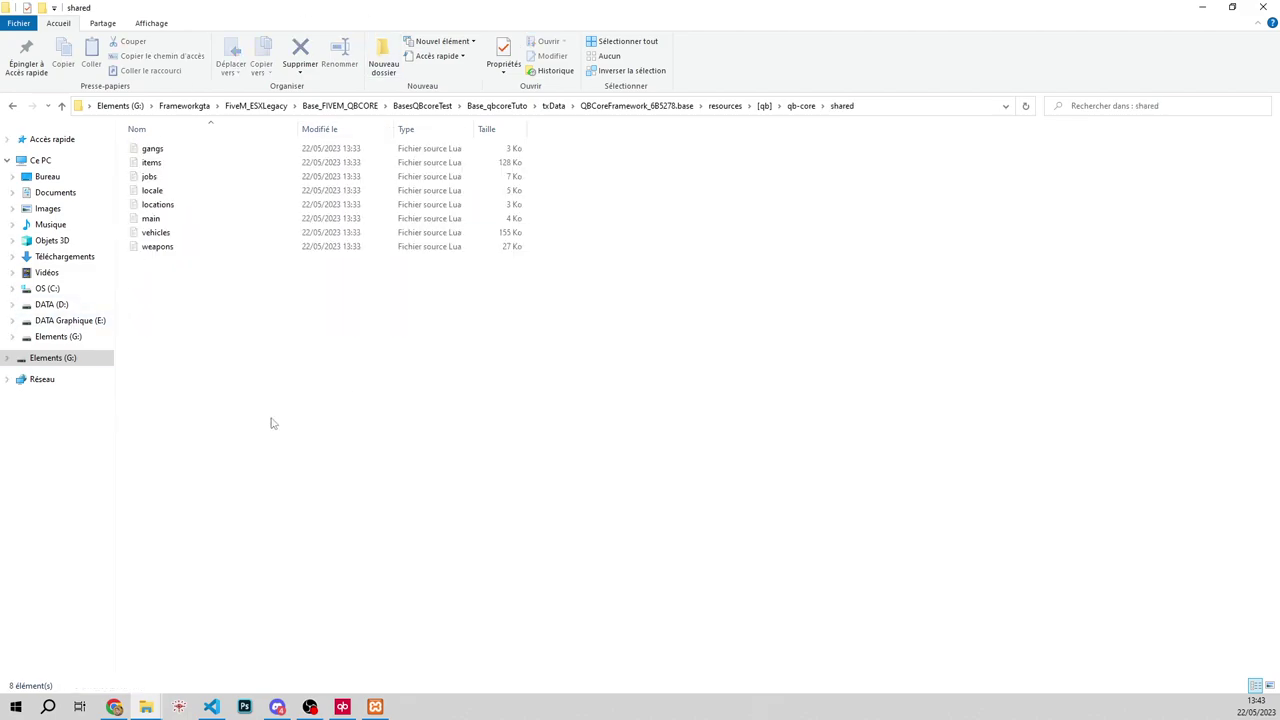
# Step: Point out the gangs, items, jobs, locations, main, vehicles and weapons files in the shared folder
pyautogui.moveTo(214, 304); pyautogui.dragTo(137, 147)
pyautogui.click(171, 291)
pyautogui.click(143, 150)
pyautogui.click(190, 163)
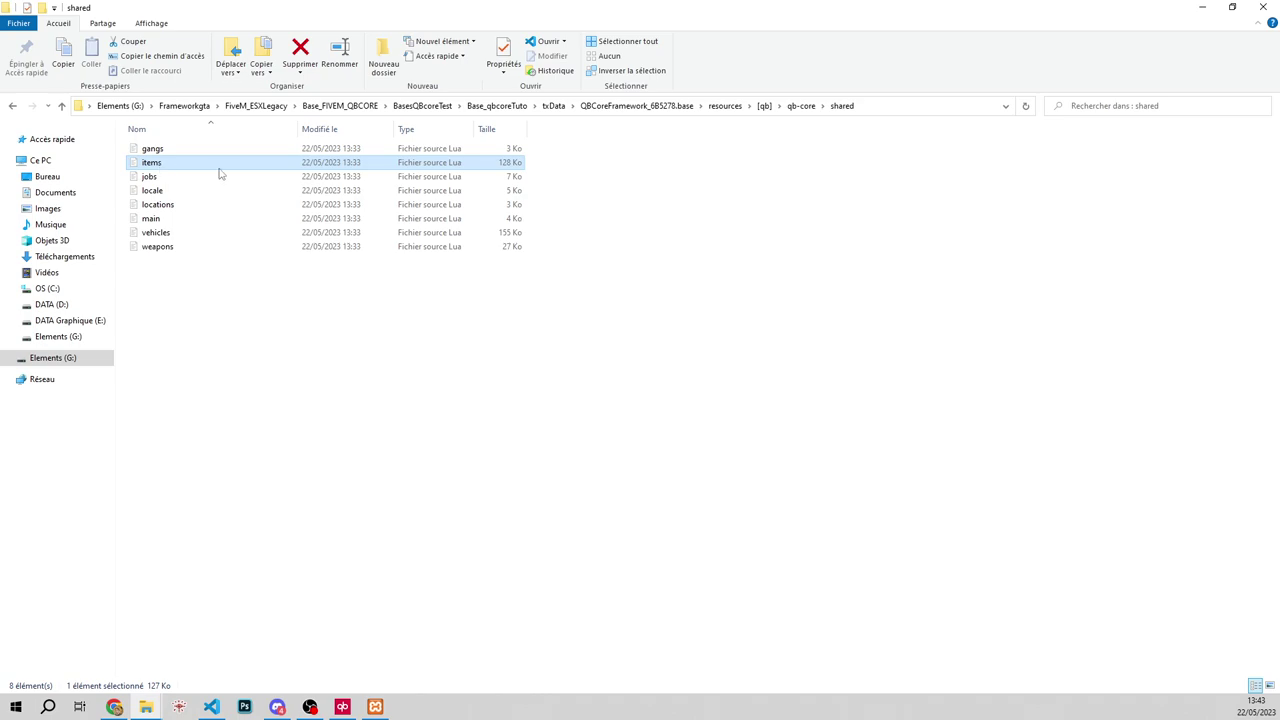
pyautogui.click(168, 178)
pyautogui.click(166, 206)
pyautogui.click(158, 219)
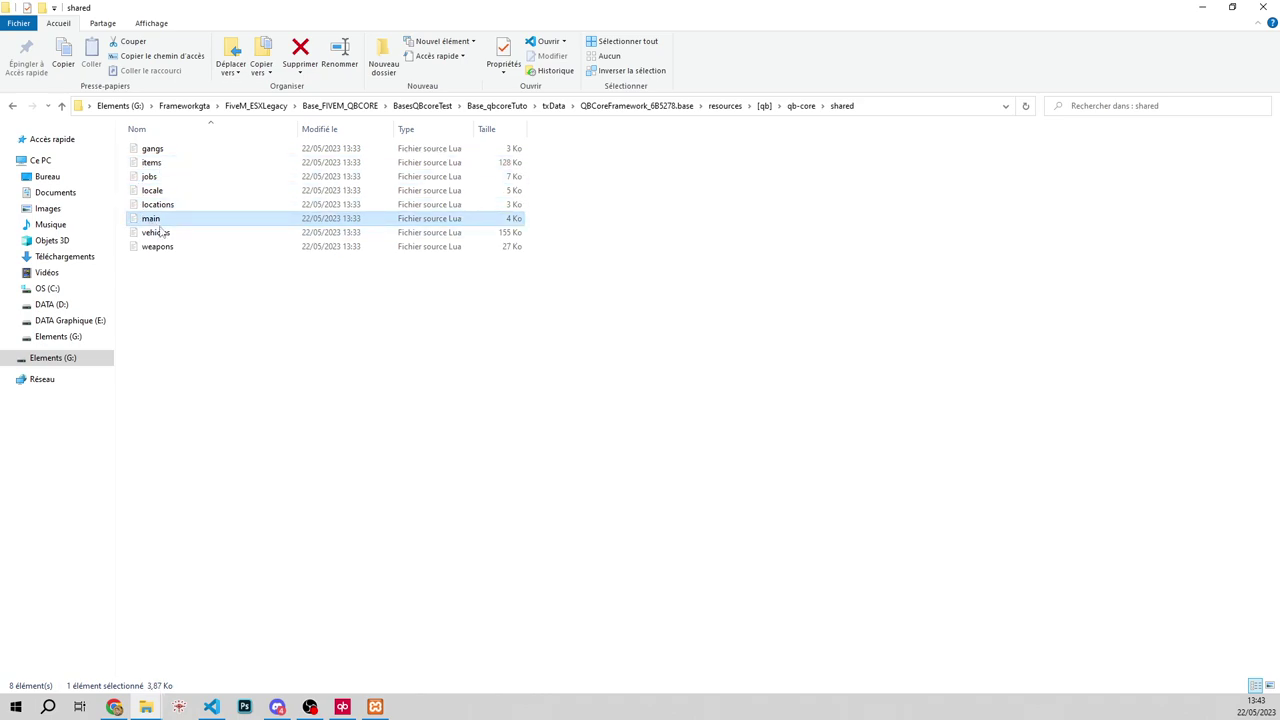
pyautogui.click(155, 233)
pyautogui.click(150, 247)
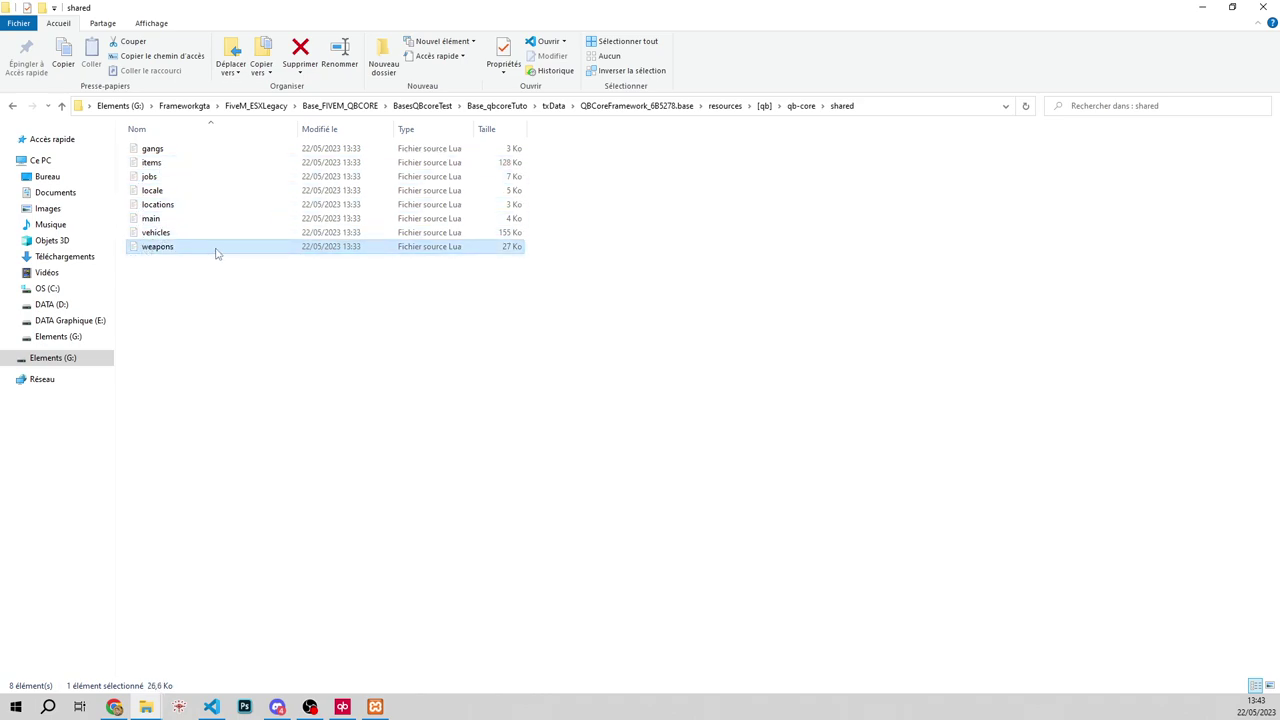
pyautogui.click(213, 329)
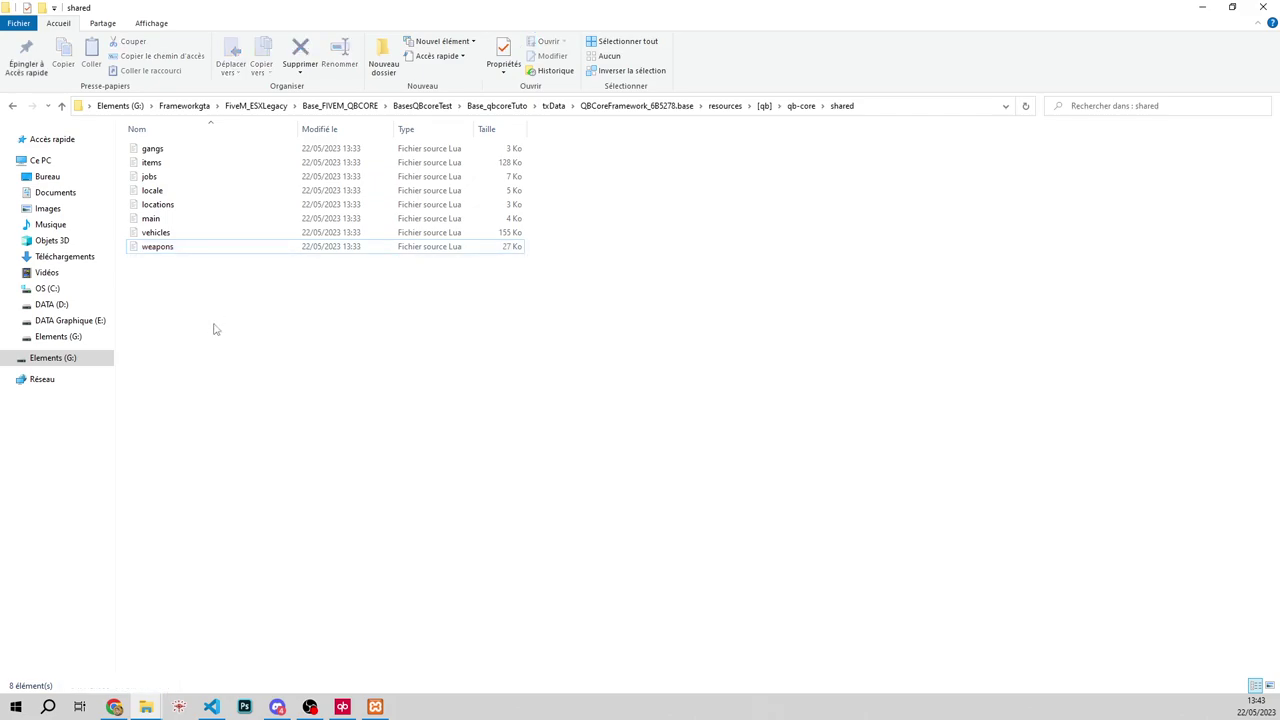
# Step: Open gangs.lua in Visual Studio Code and highlight the whole lostmc gang entry
pyautogui.doubleClick(206, 150)
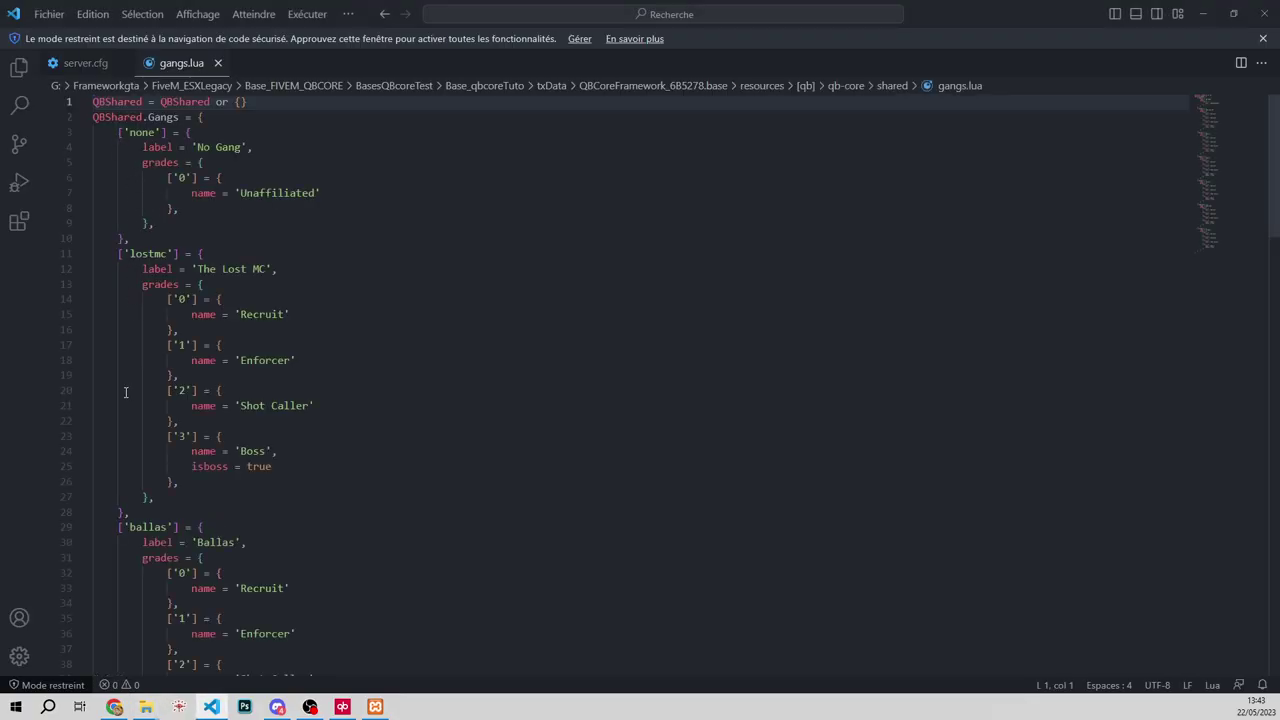
pyautogui.scroll(-2, 126, 392)
pyautogui.moveTo(117, 173); pyautogui.dragTo(270, 428)
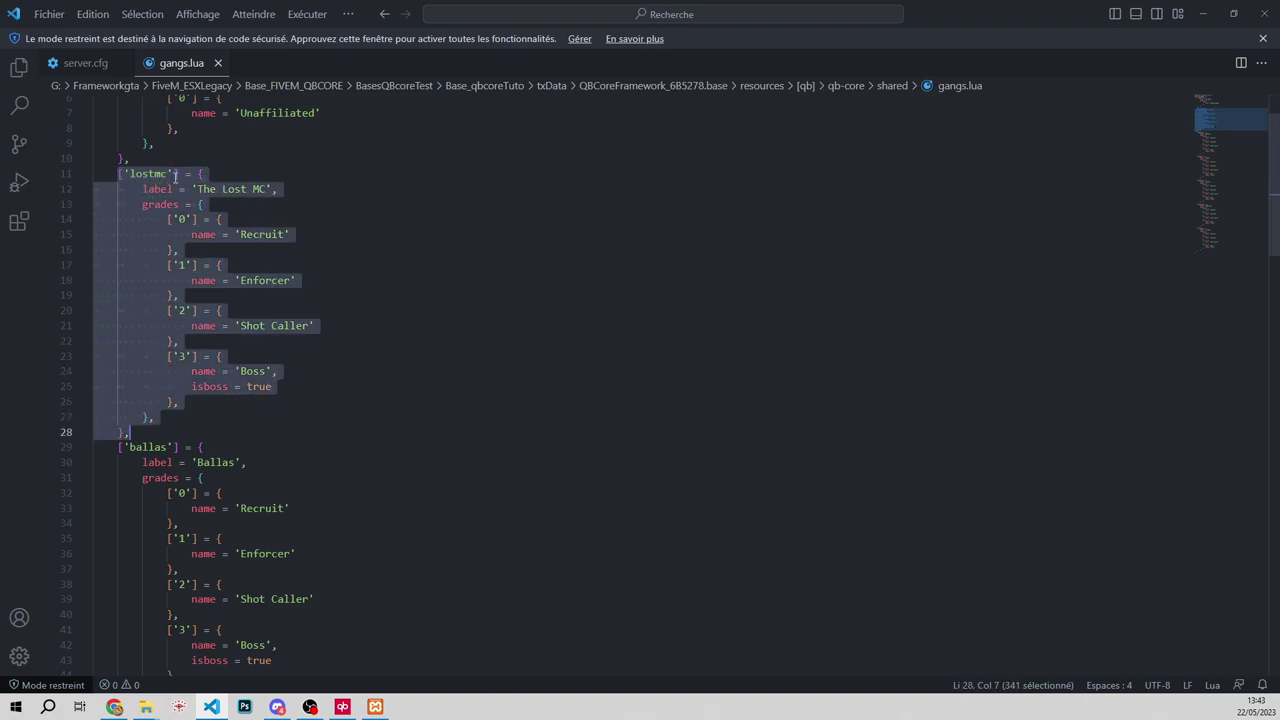
# Step: Review the remaining gang entries in gangs.lua and highlight the final triads block
pyautogui.scroll(-4, 129, 343)
pyautogui.scroll(-12, 129, 343)
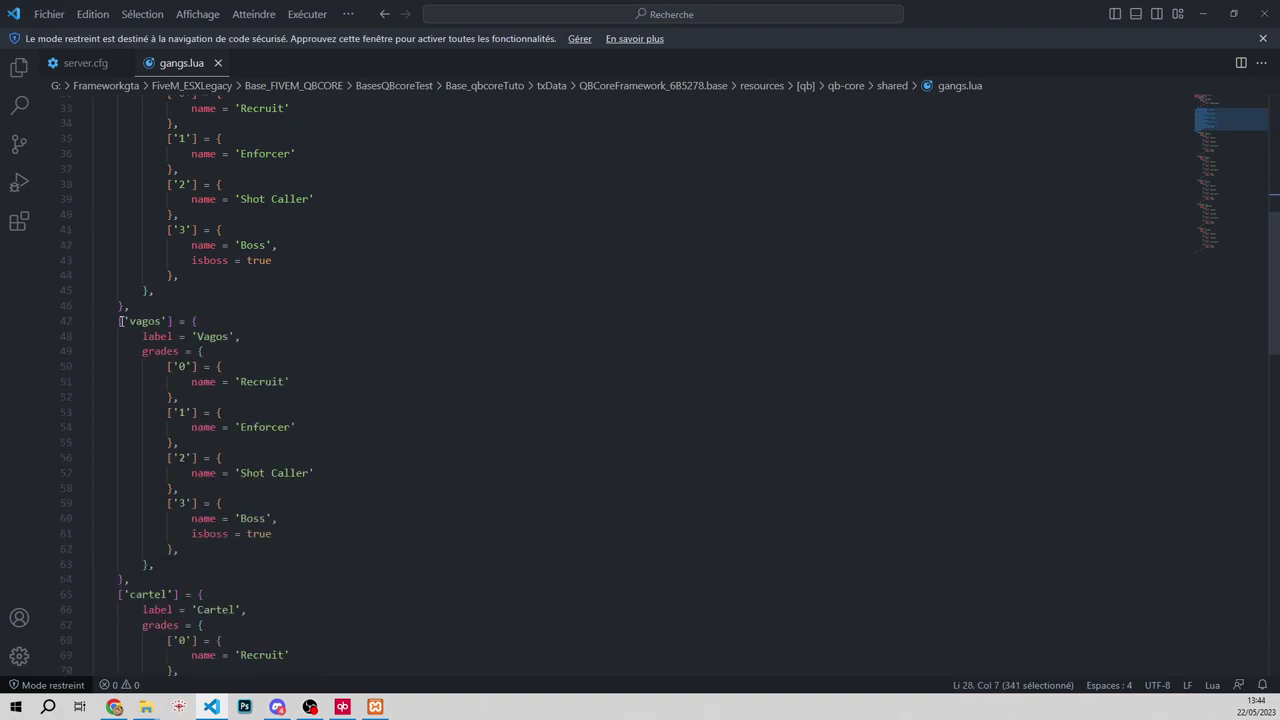
pyautogui.scroll(-8, 158, 413)
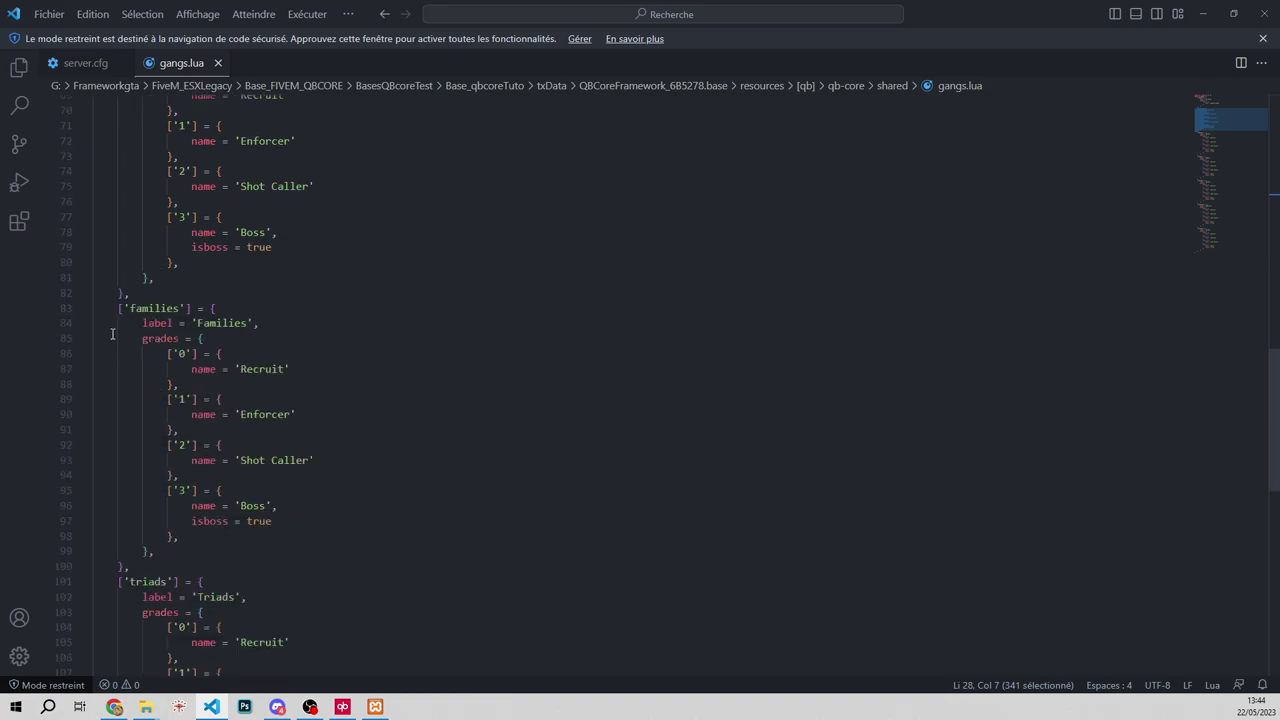
pyautogui.click(111, 377)
pyautogui.click(116, 382)
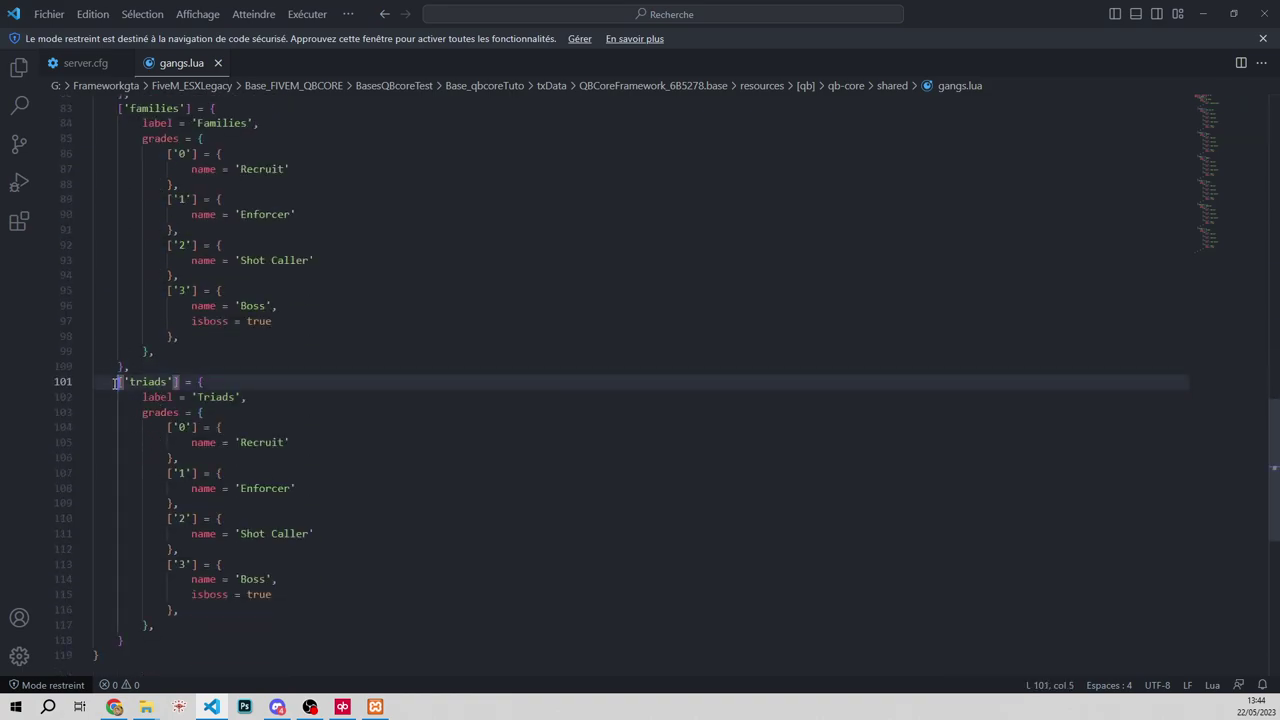
pyautogui.moveTo(119, 382); pyautogui.dragTo(212, 638)
pyautogui.scroll(-3, 236, 622)
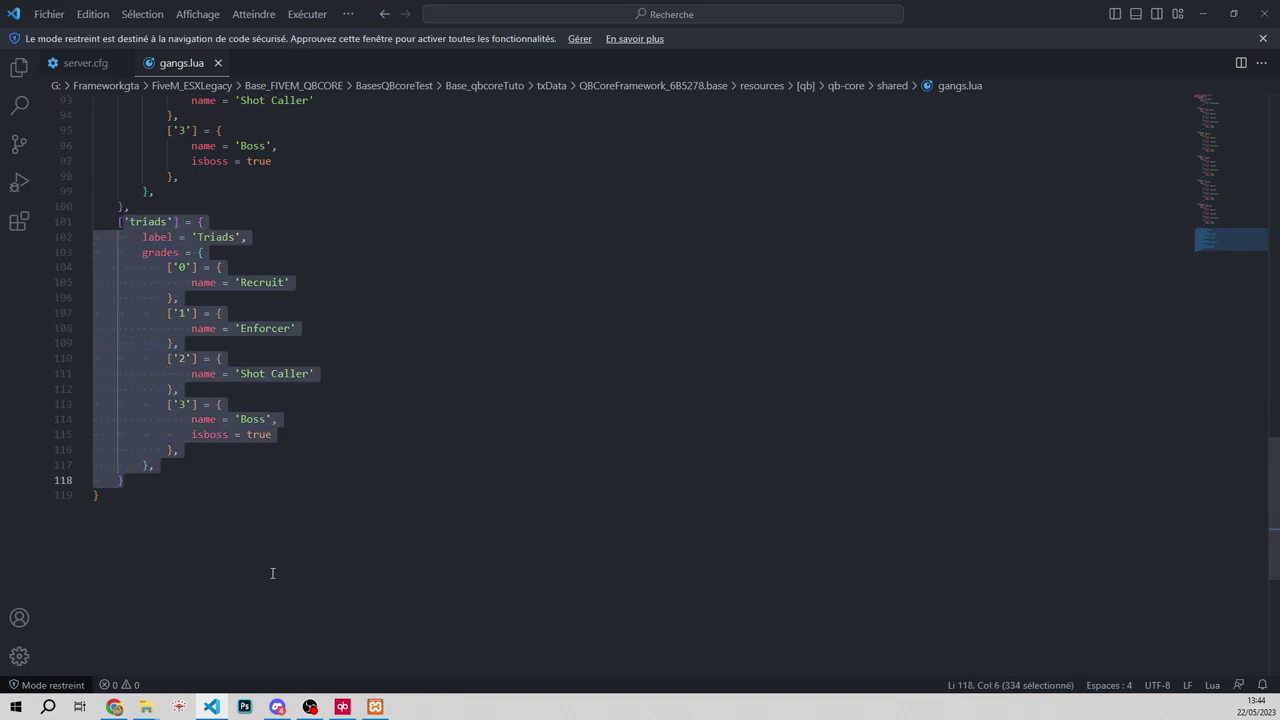
pyautogui.press('Escape')
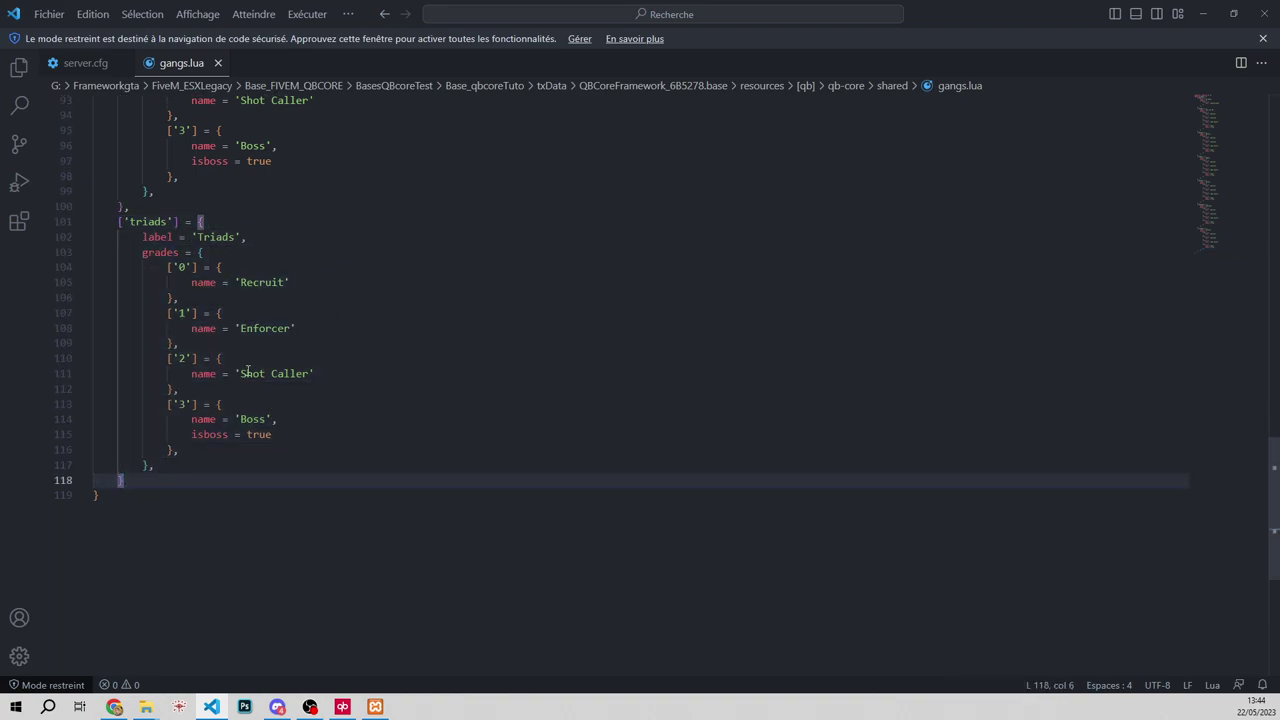
# Step: Copy the triads gang block and paste the duplicate below it, separated by an empty line
pyautogui.moveTo(119, 222); pyautogui.dragTo(241, 477)
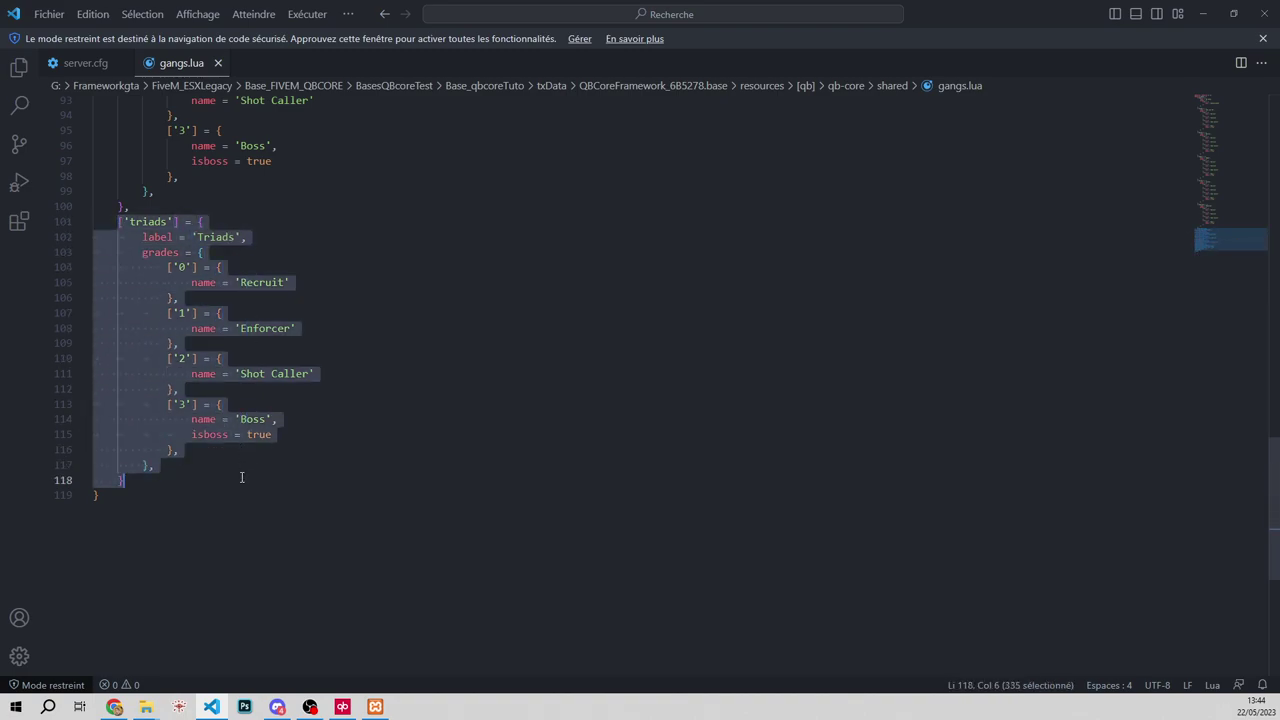
pyautogui.rightClick(178, 278)
pyautogui.click(252, 363)
pyautogui.click(209, 485)
pyautogui.press('Return')
pyautogui.press('Return')
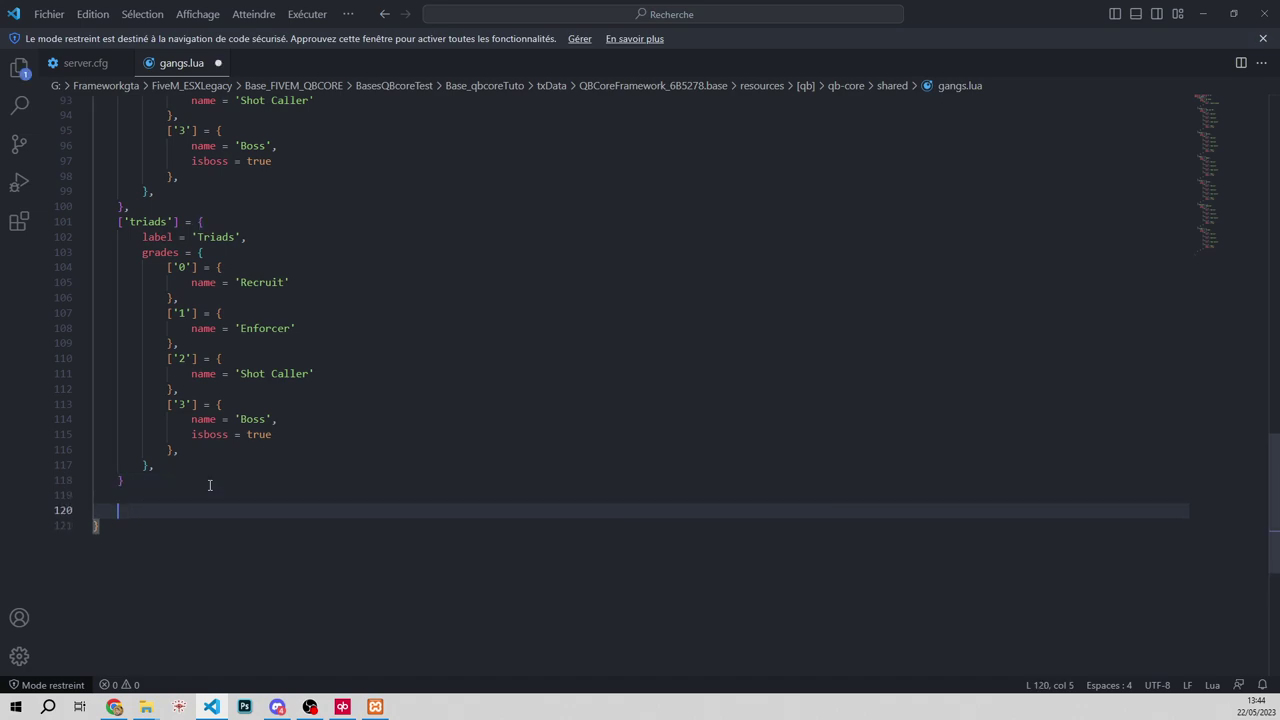
pyautogui.hotkey('ctrl', 'v')
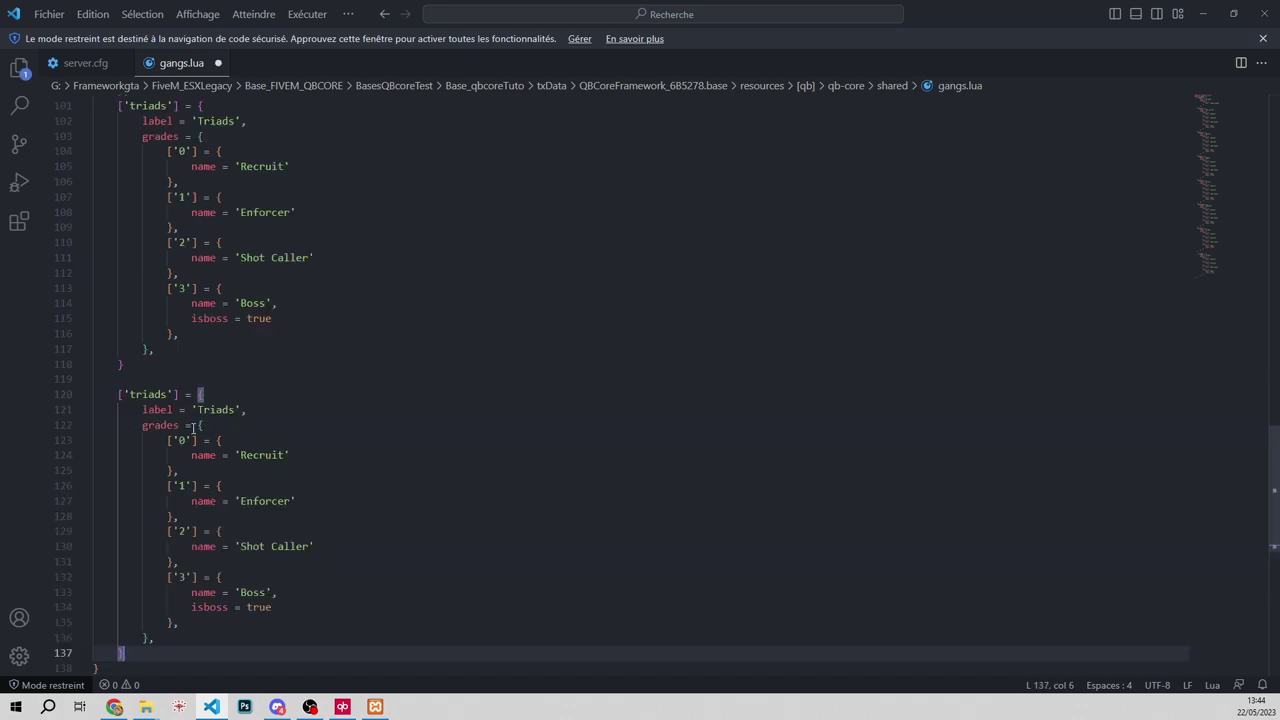
# Step: Rename the duplicated gang entry to tuto and set its label to Tuto
pyautogui.scroll(-2, 190, 390)
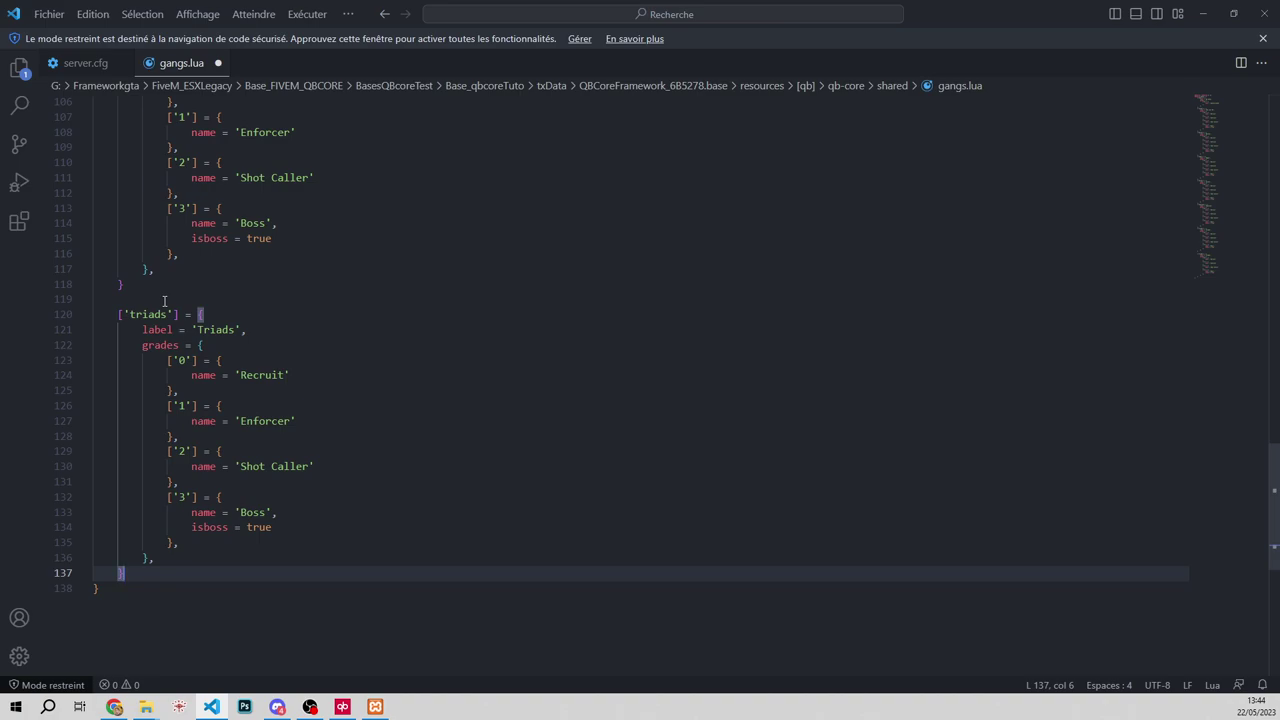
pyautogui.doubleClick(155, 312)
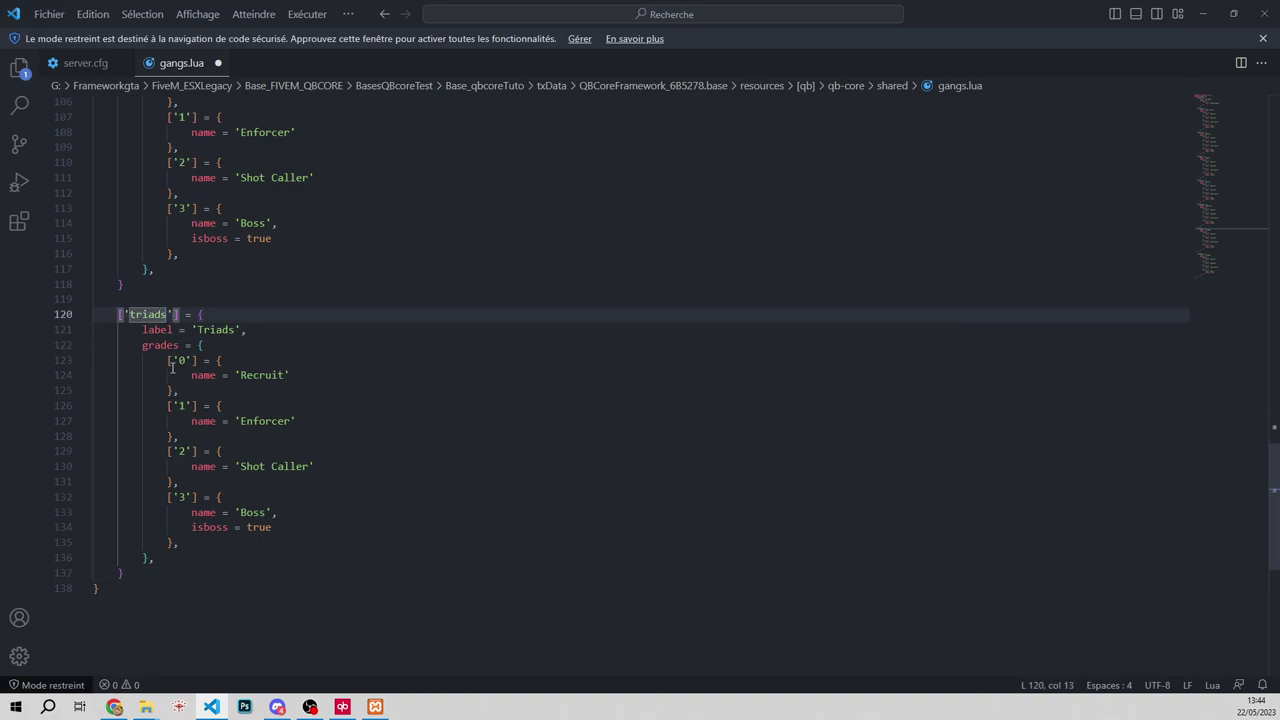
pyautogui.press('BackSpace')
pyautogui.write('tuto')
pyautogui.click(236, 329)
pyautogui.press('BackSpace')
pyautogui.press('BackSpace')
pyautogui.press('BackSpace')
pyautogui.press('BackSpace')
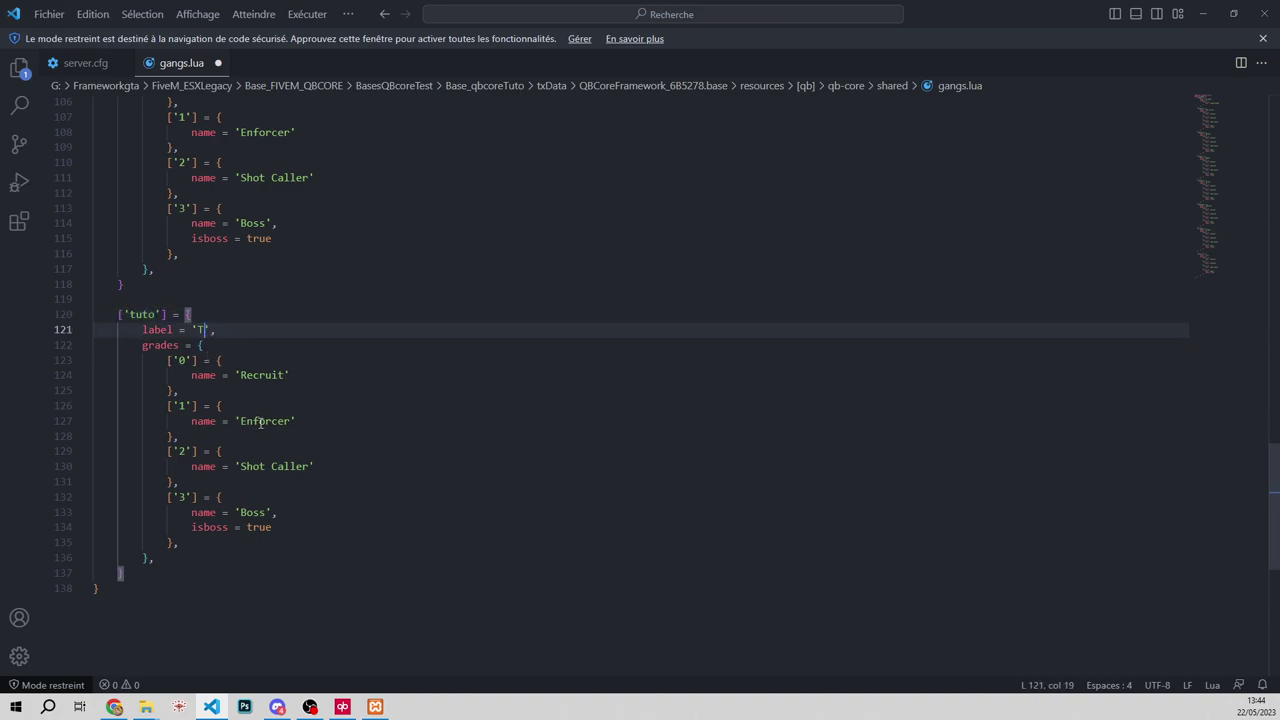
pyautogui.write('uto')
# Step: Close gangs.lua without saving the added gang and switch back to the shared folder in File Explorer
pyautogui.click(220, 64)
pyautogui.click(640, 363)
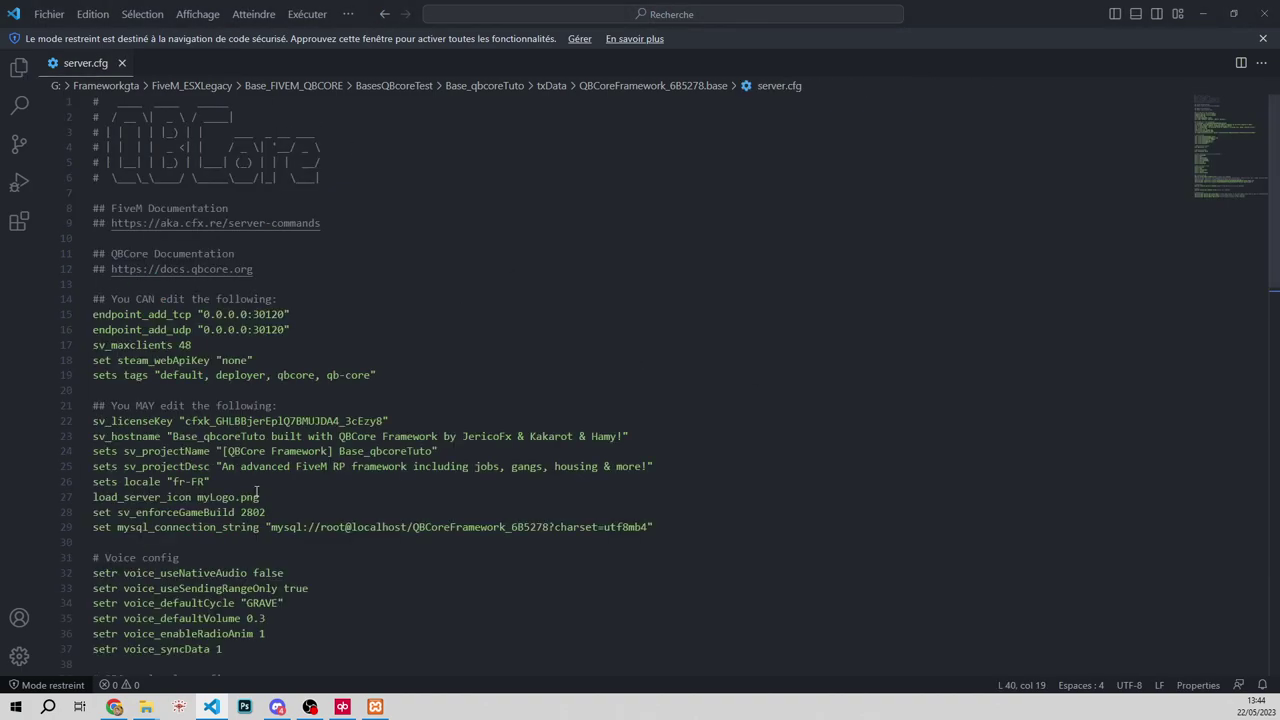
pyautogui.moveTo(146, 706)
pyautogui.click(130, 660)
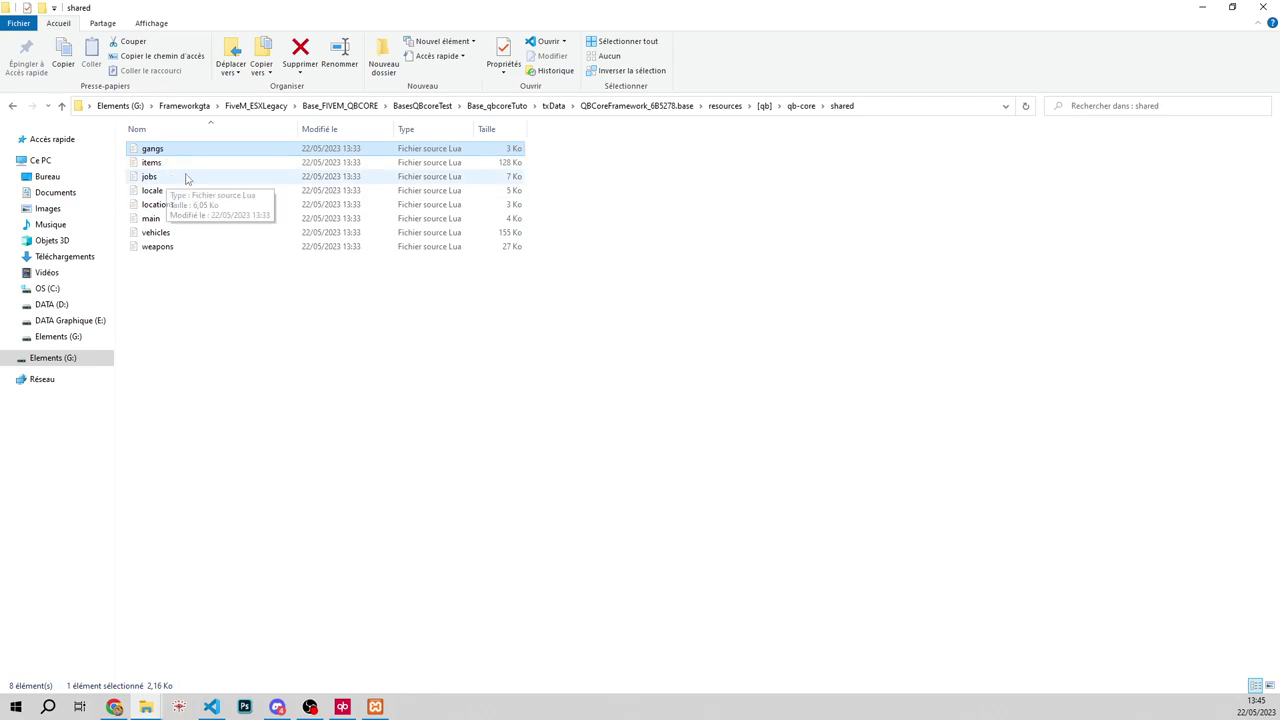
# Step: Open jobs.lua from the shared folder and examine the police job's grades and payments
pyautogui.click(220, 318)
pyautogui.doubleClick(209, 177)
pyautogui.scroll(-17, 285, 443)
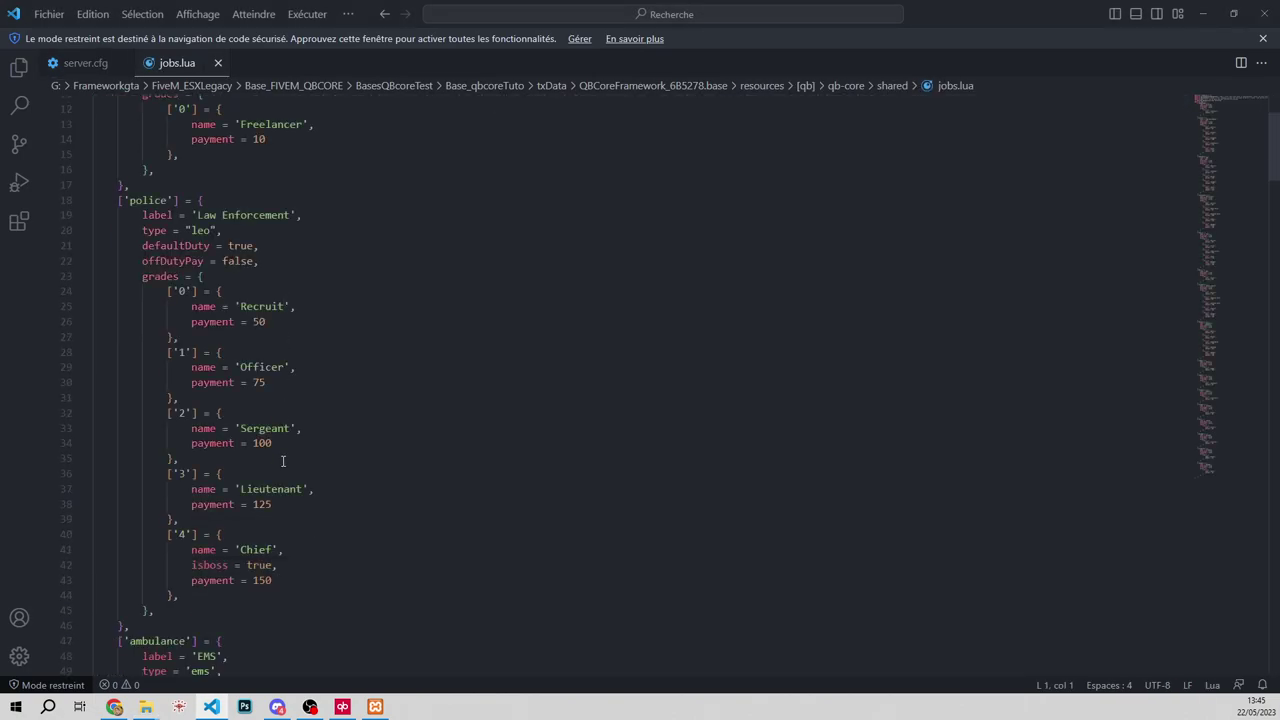
# Step: Read through the job entries in jobs.lua from police down to vineyard, and highlight the whole police job block
pyautogui.scroll(-18, 283, 461)
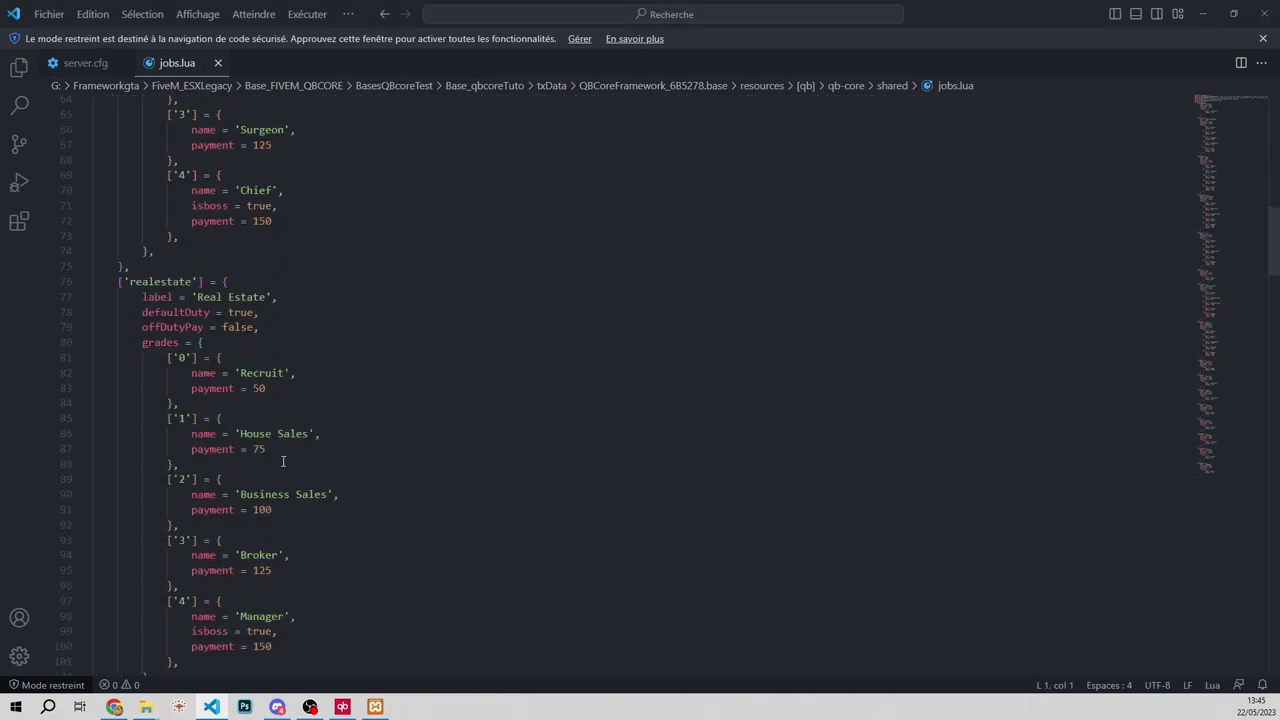
pyautogui.scroll(-14, 195, 428)
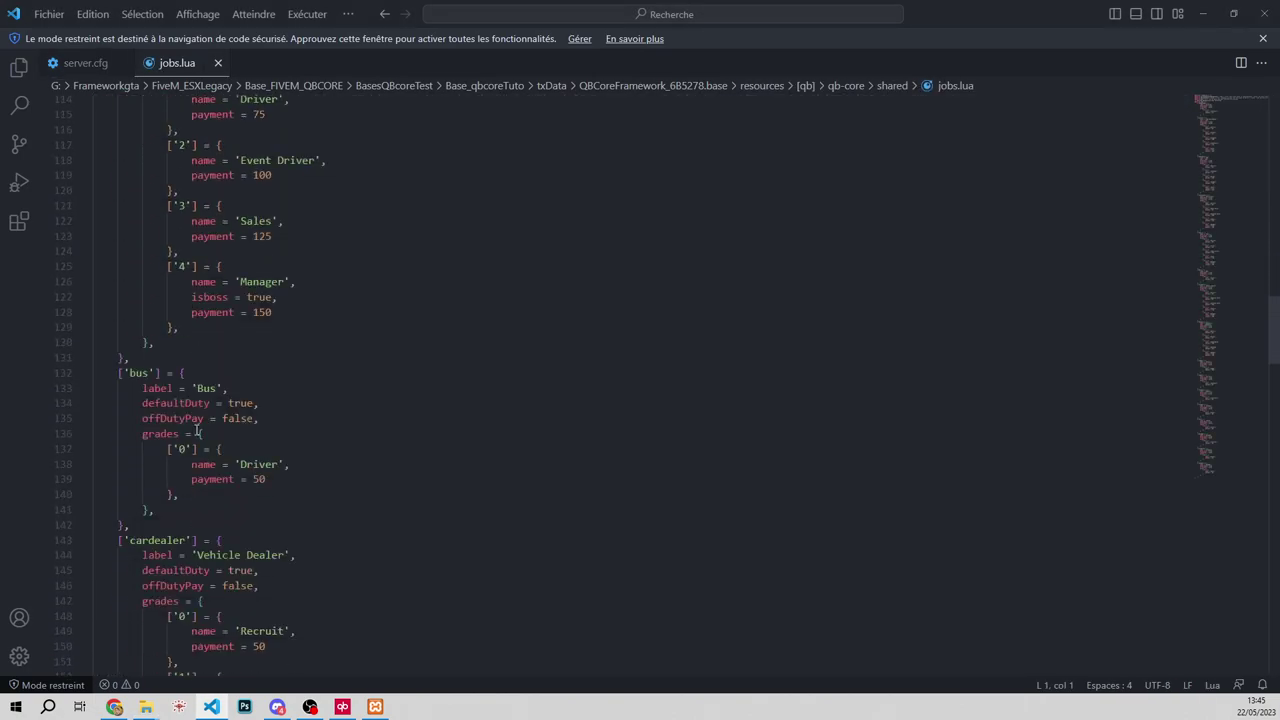
pyautogui.scroll(-18, 195, 428)
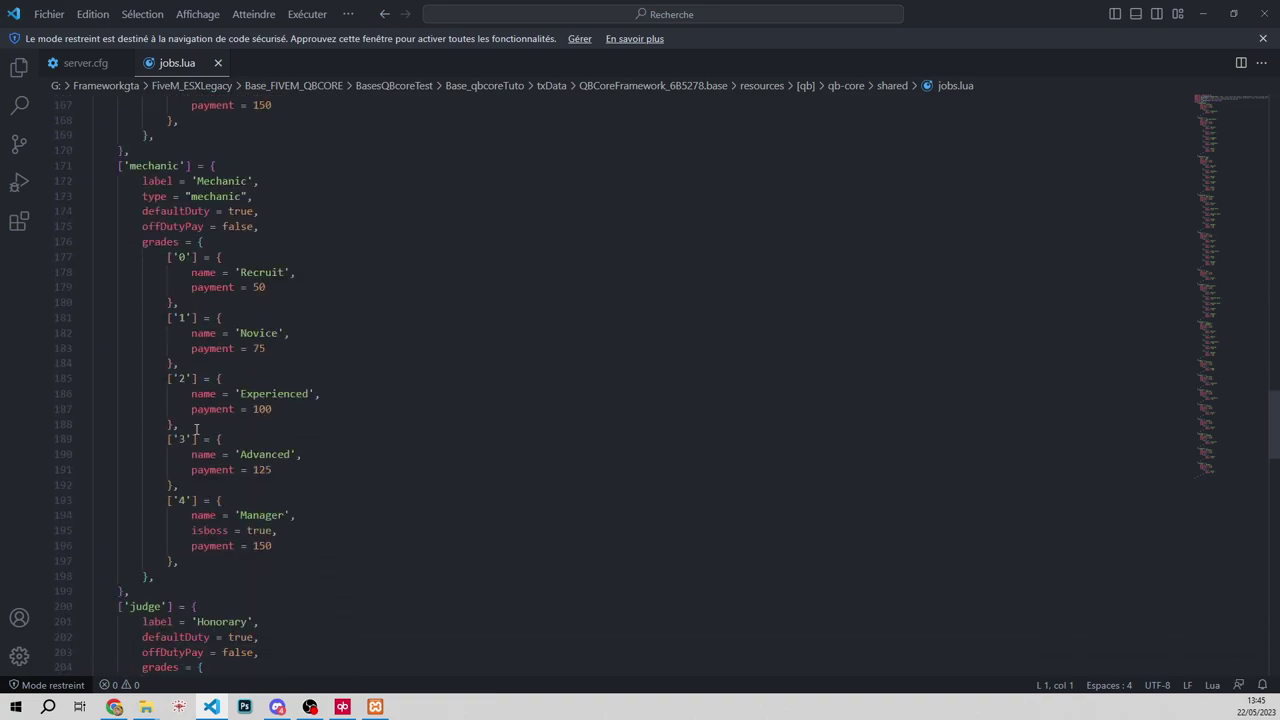
pyautogui.scroll(-12, 196, 429)
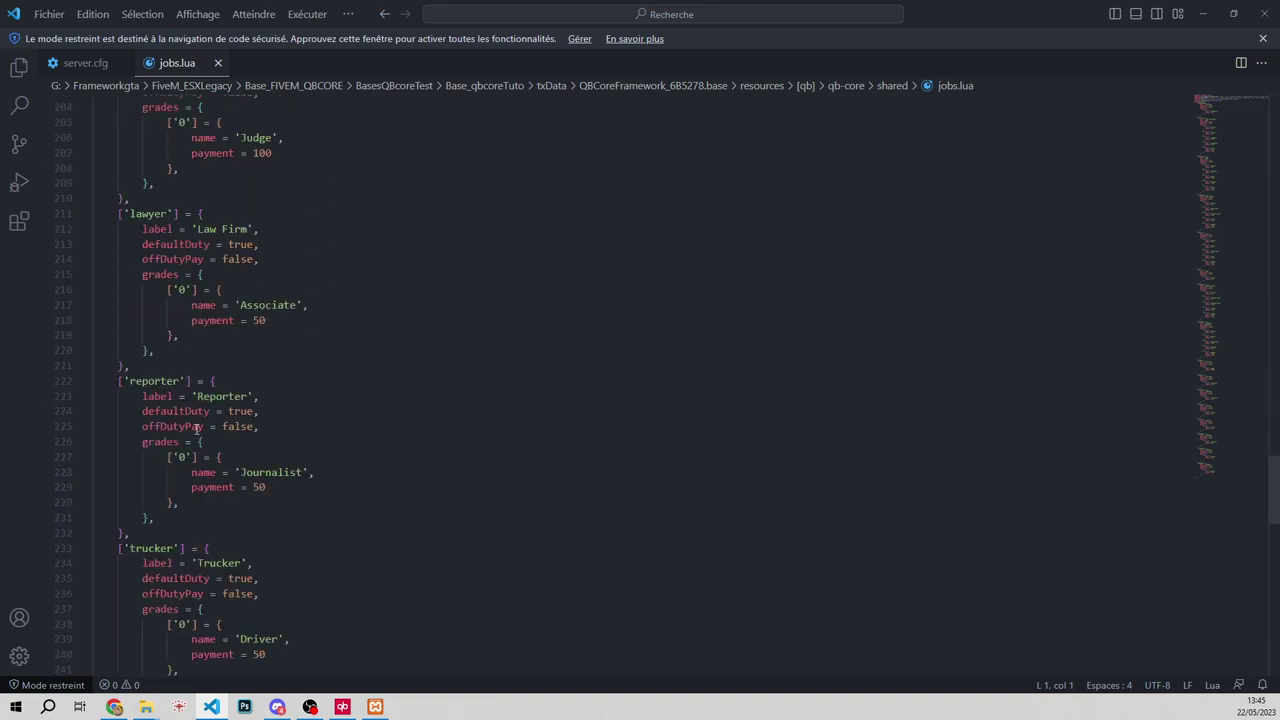
pyautogui.scroll(-9, 196, 429)
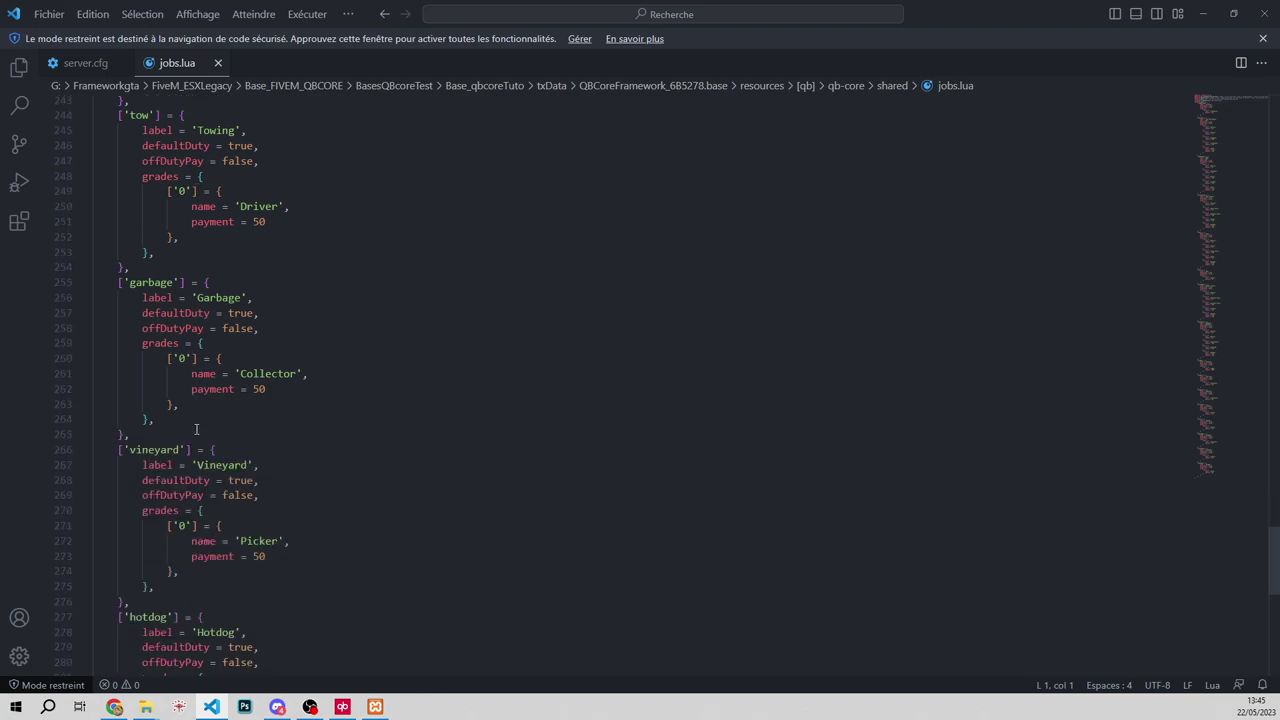
pyautogui.scroll(14, 273, 416)
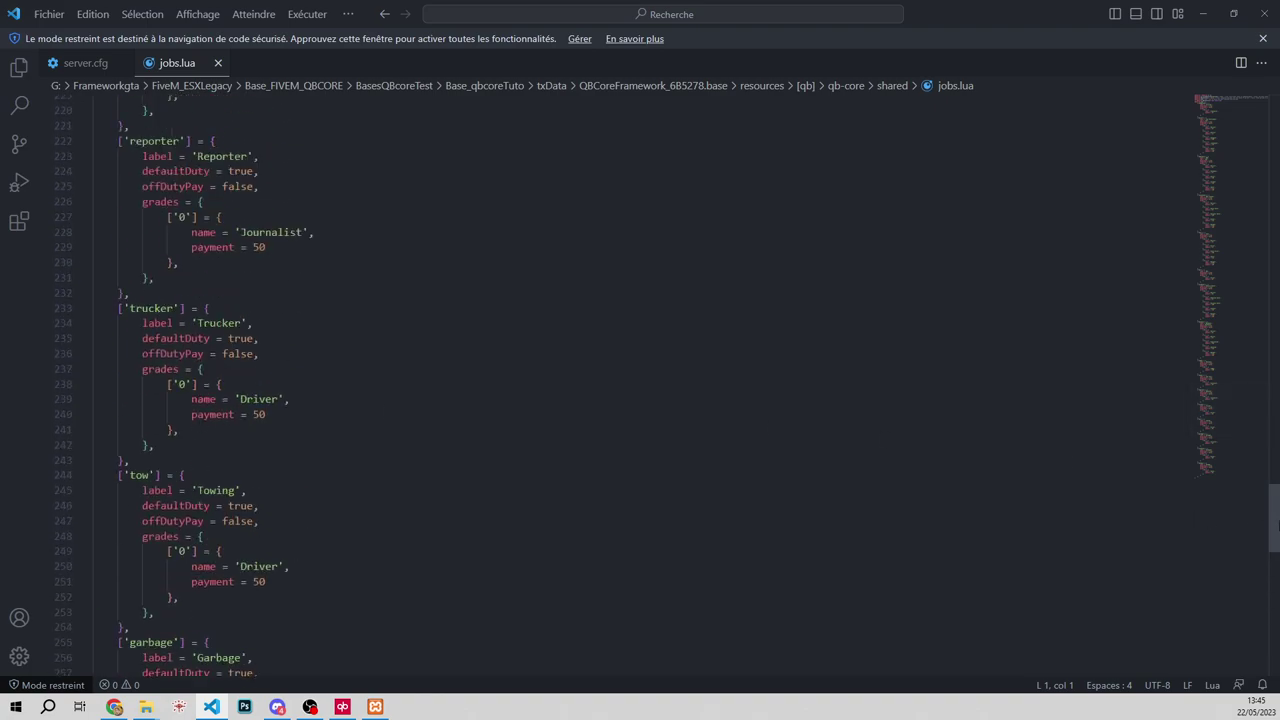
pyautogui.moveTo(1276, 536); pyautogui.dragTo(1277, 160)
pyautogui.moveTo(118, 176); pyautogui.dragTo(367, 598)
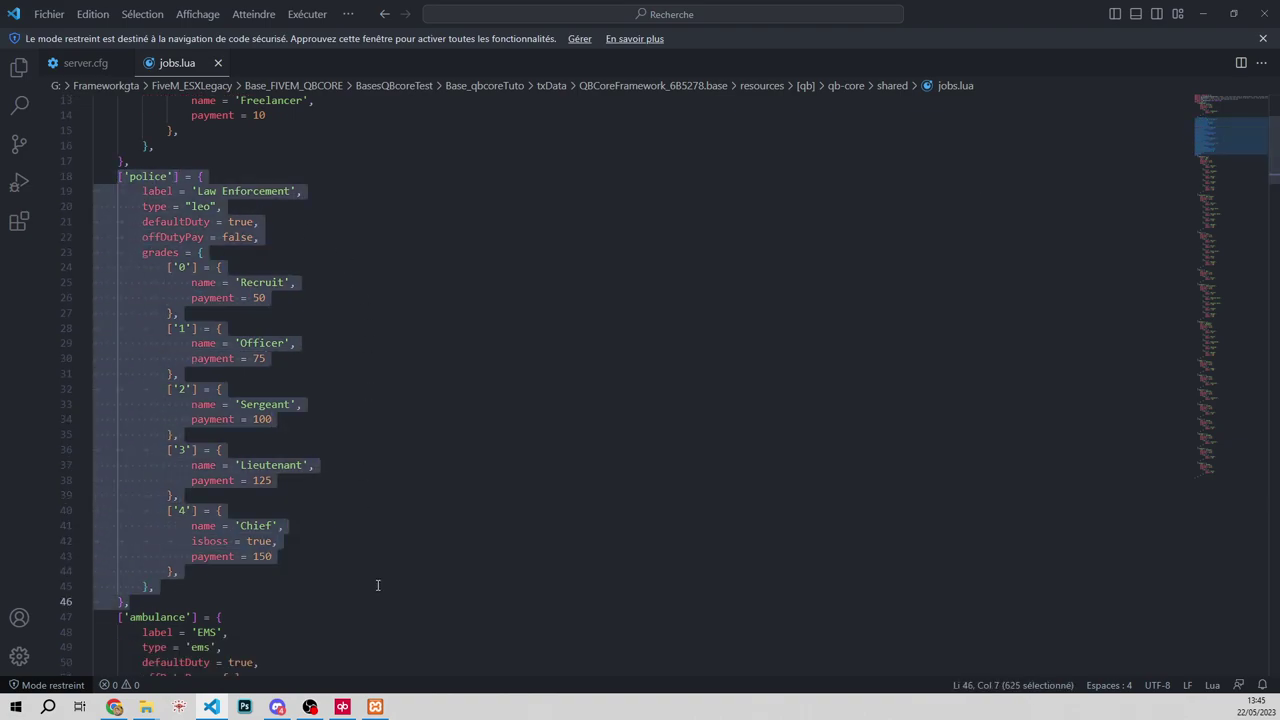
# Step: Examine the trucker job's defaultDuty line and Driver grade name, and view the remaining jobs through hotdog
pyautogui.scroll(-20, 378, 585)
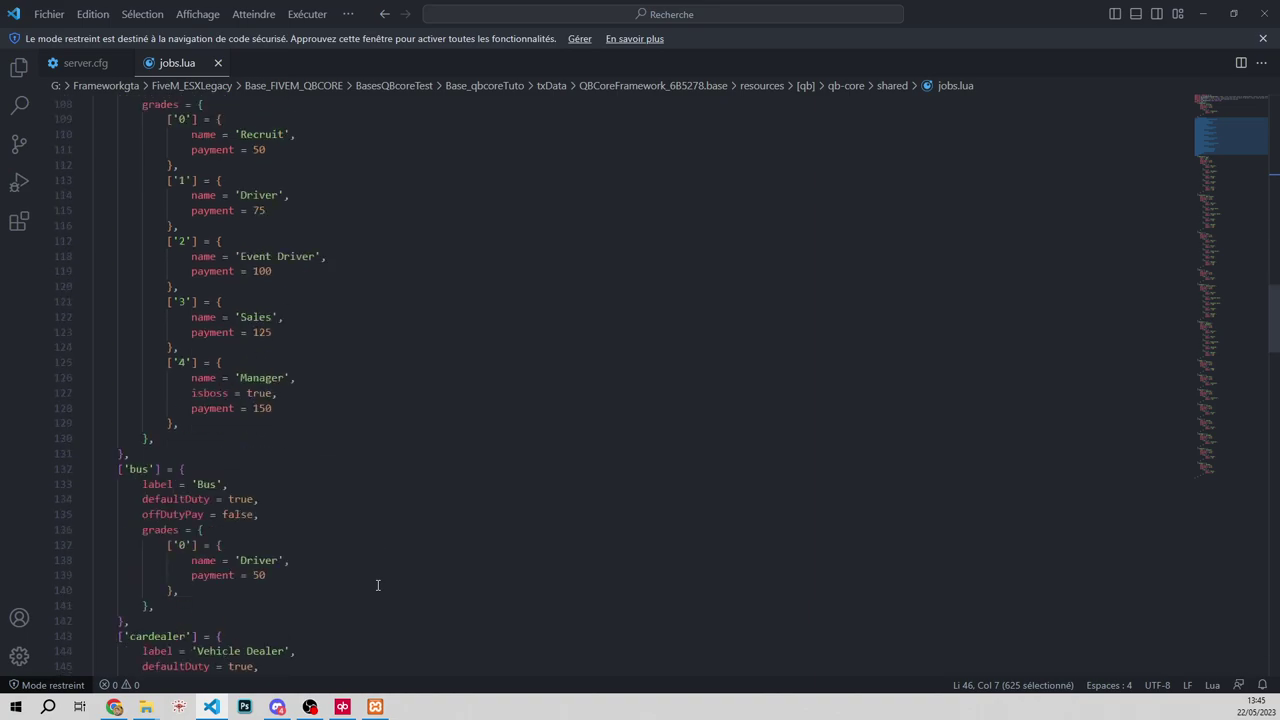
pyautogui.scroll(-20, 378, 585)
pyautogui.scroll(-13, 378, 585)
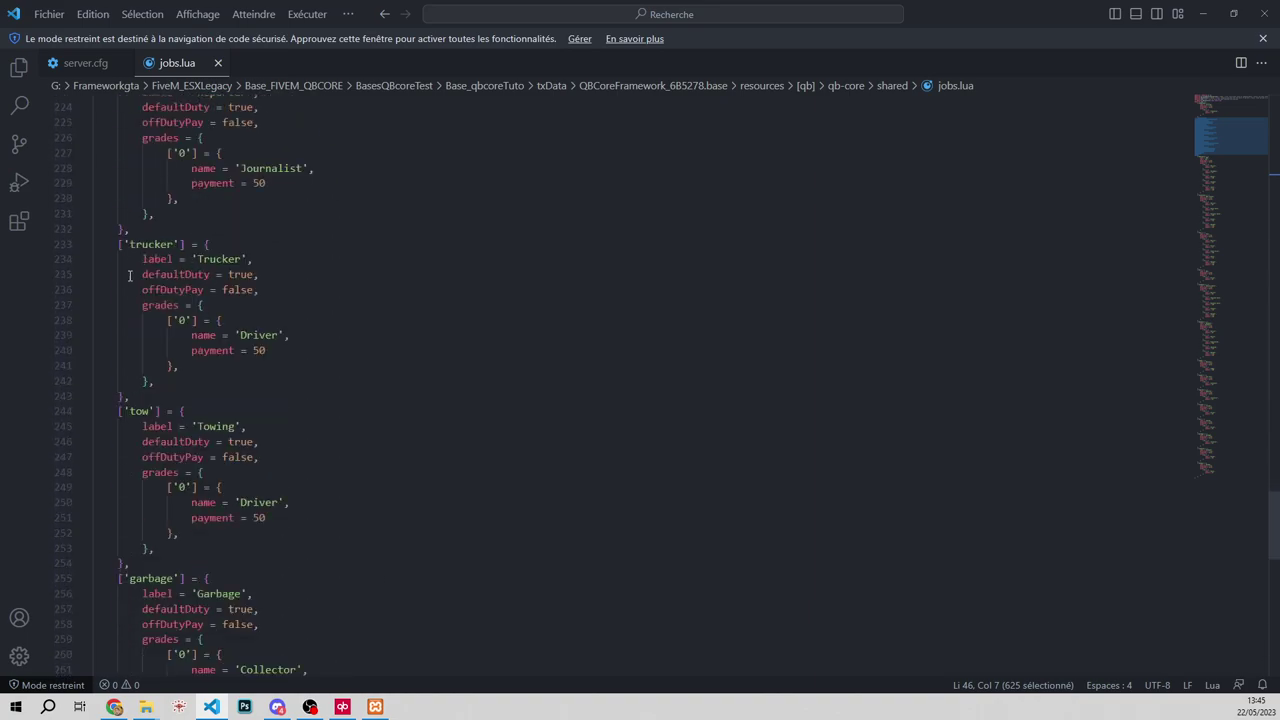
pyautogui.scroll(2, 127, 281)
pyautogui.moveTo(141, 354); pyautogui.dragTo(297, 354)
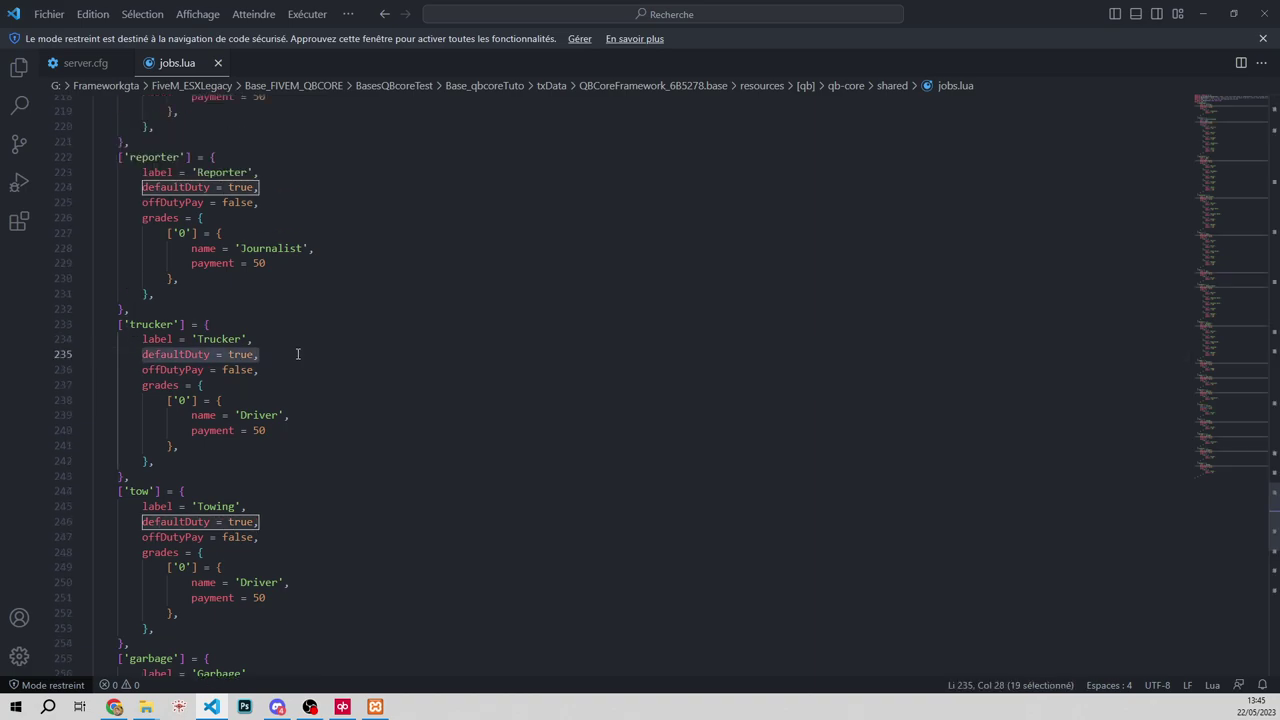
pyautogui.moveTo(170, 415); pyautogui.dragTo(316, 417)
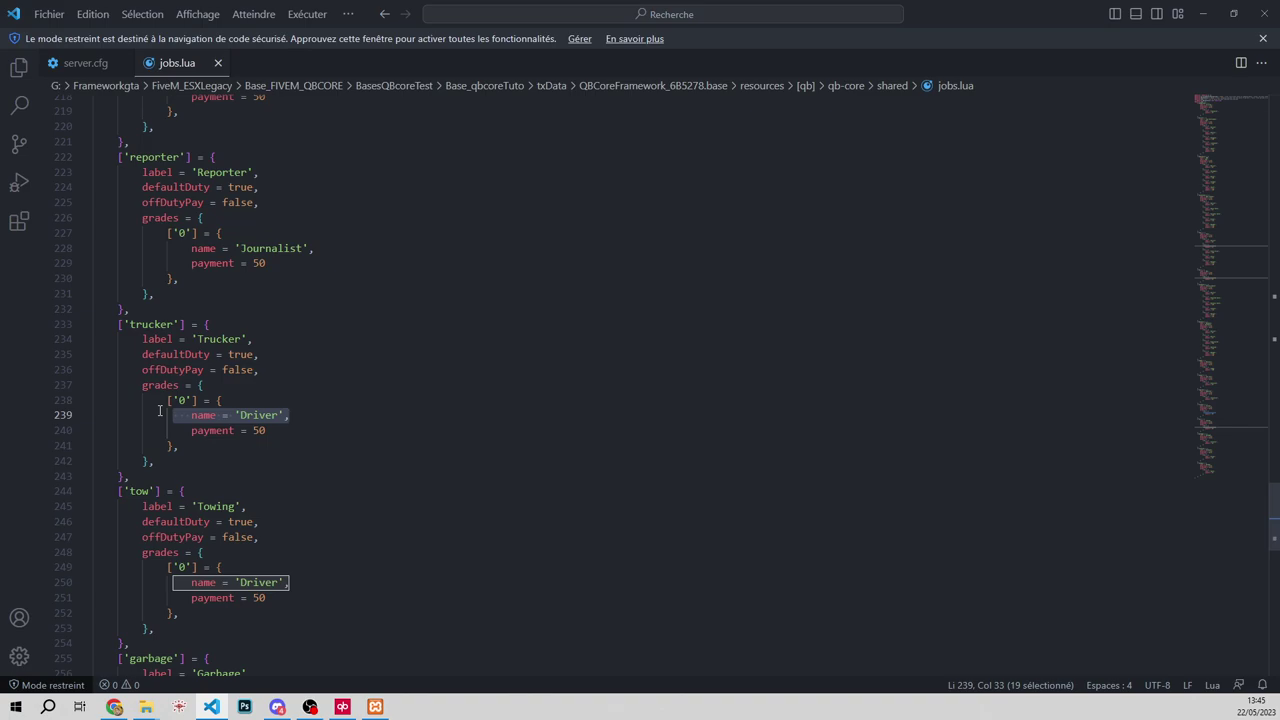
pyautogui.scroll(-10, 159, 410)
pyautogui.scroll(2, 165, 407)
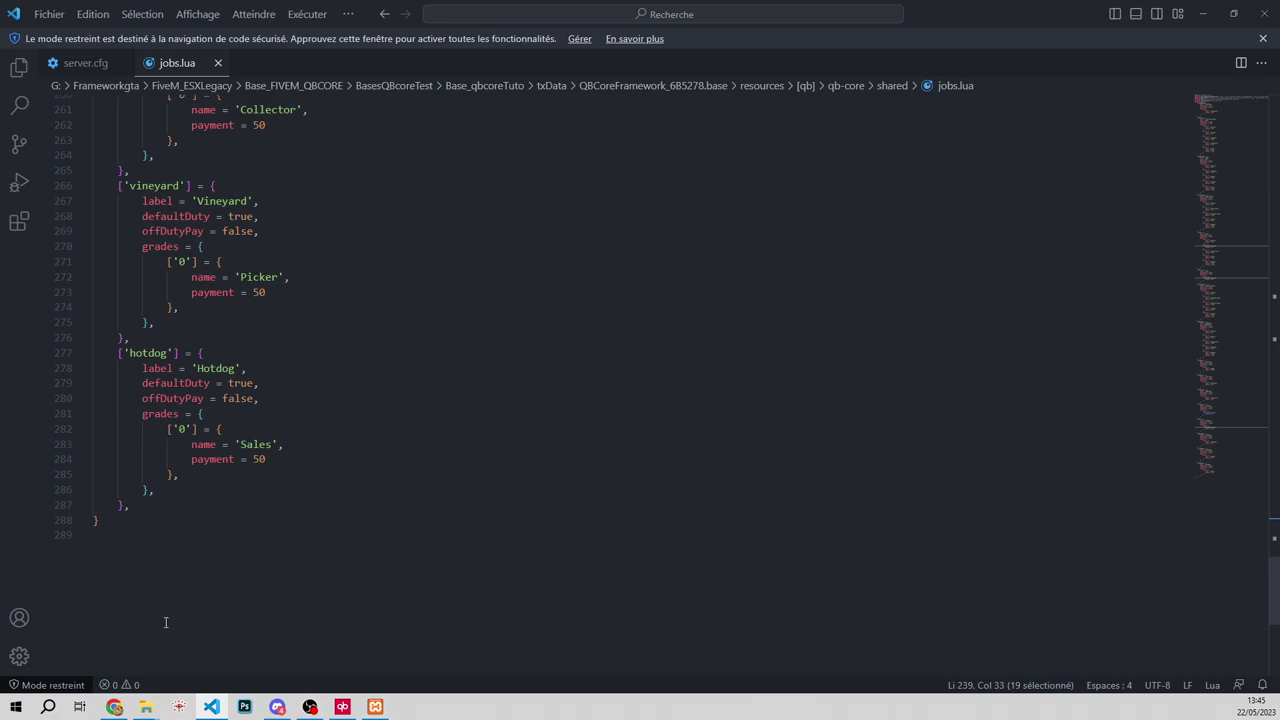
# Step: Switch to File Explorer and open items.lua from qb-core's shared folder
pyautogui.moveTo(146, 707)
pyautogui.click(94, 655)
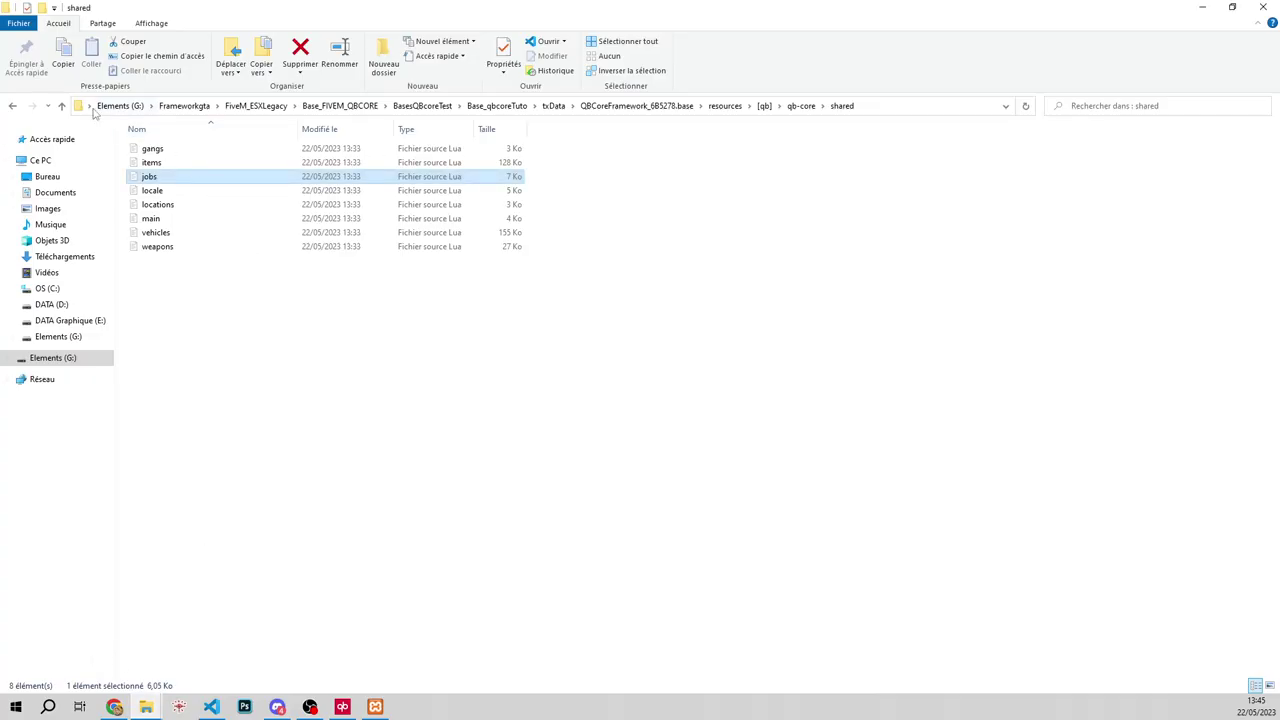
pyautogui.click(61, 105)
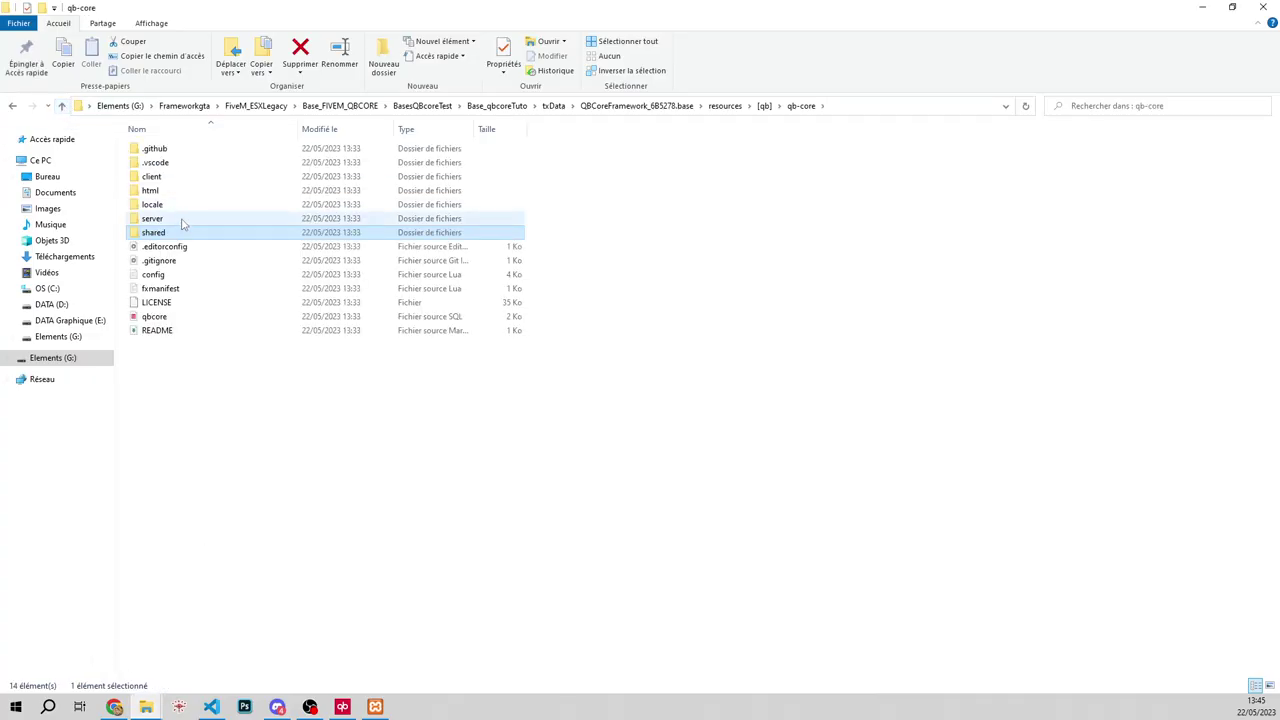
pyautogui.doubleClick(178, 235)
pyautogui.doubleClick(183, 163)
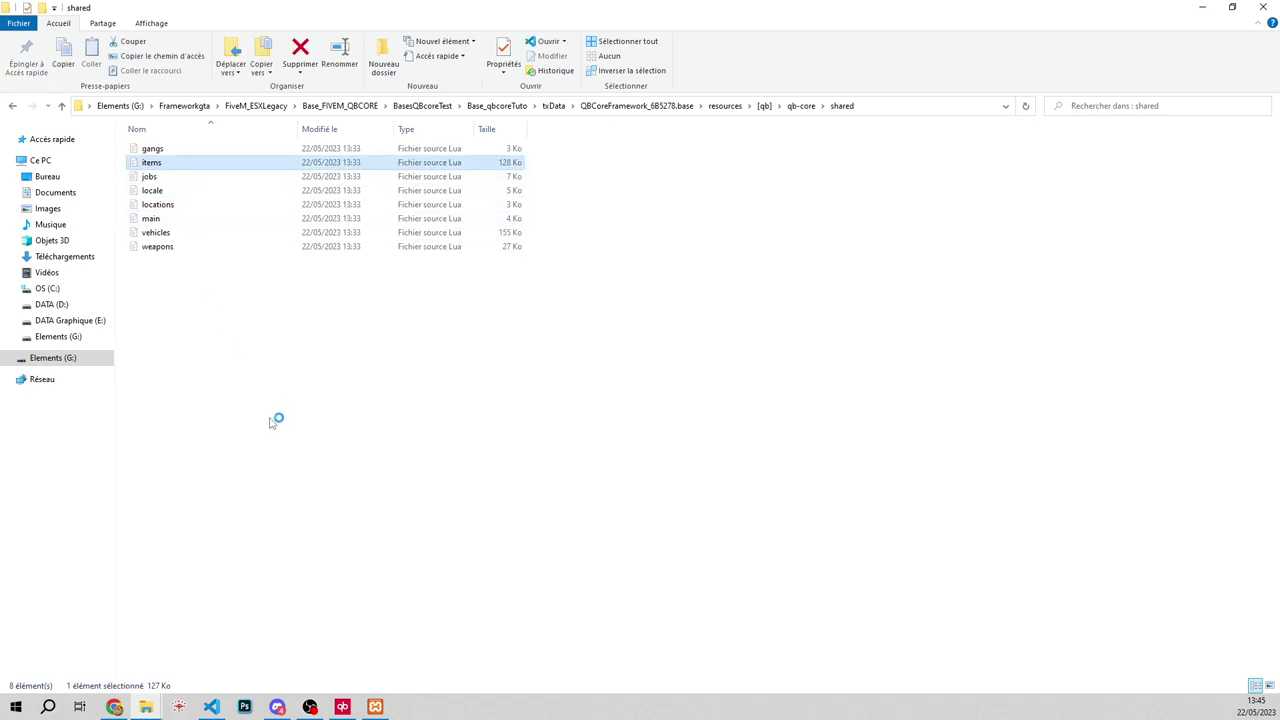
# Step: Look through the item categories in items.lua, from the weapons down to the Other Tools section
pyautogui.scroll(-10, 268, 430)
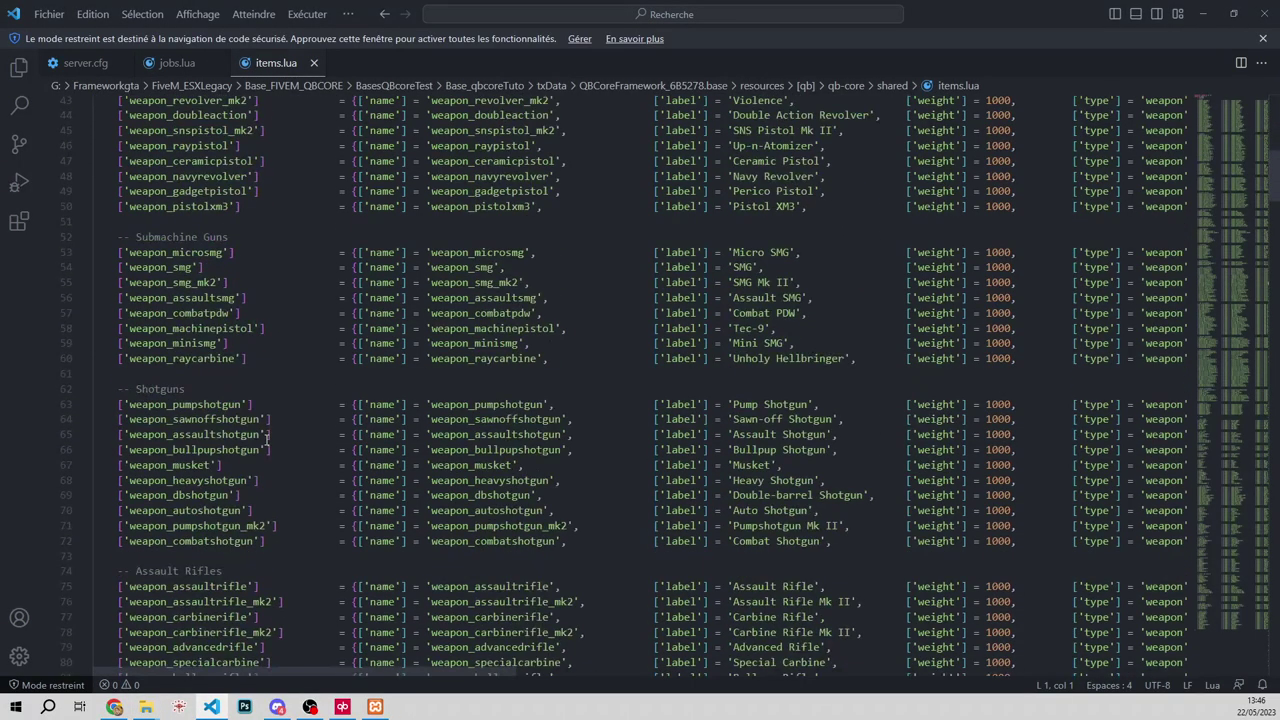
pyautogui.scroll(-20, 268, 437)
pyautogui.scroll(-20, 268, 440)
pyautogui.scroll(-20, 268, 440)
pyautogui.scroll(-17, 268, 440)
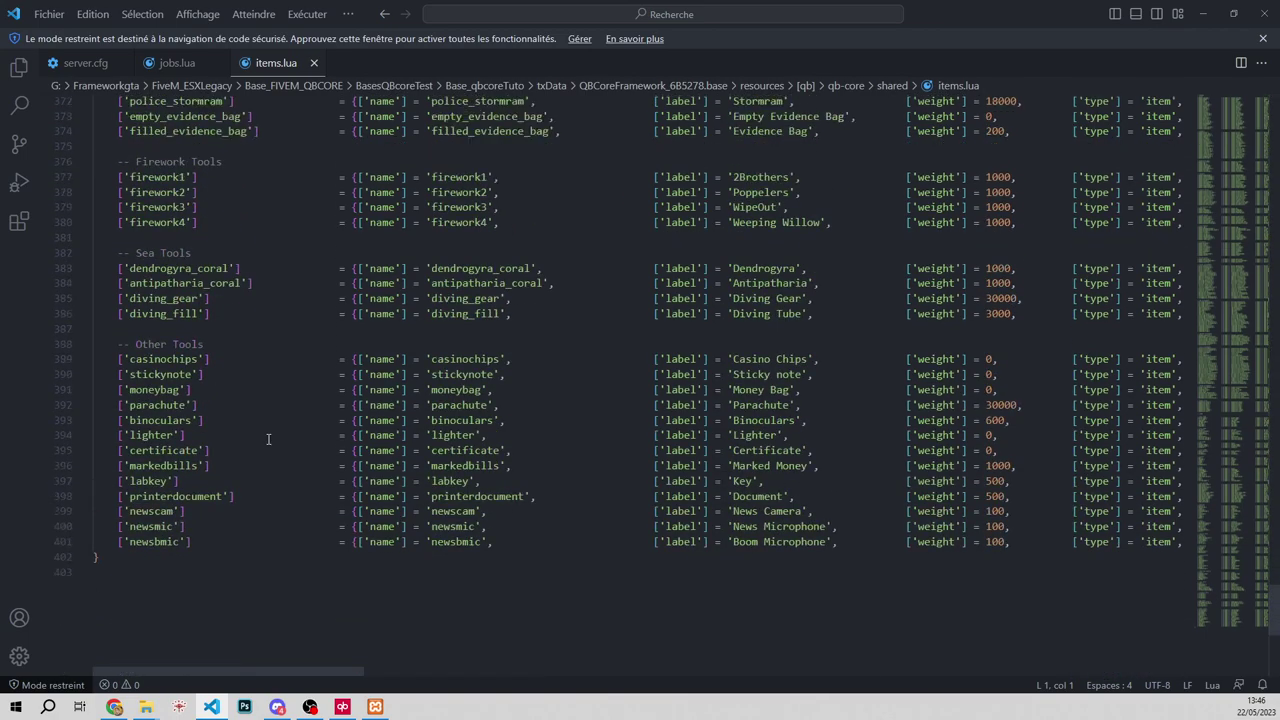
pyautogui.scroll(1, 857, 464)
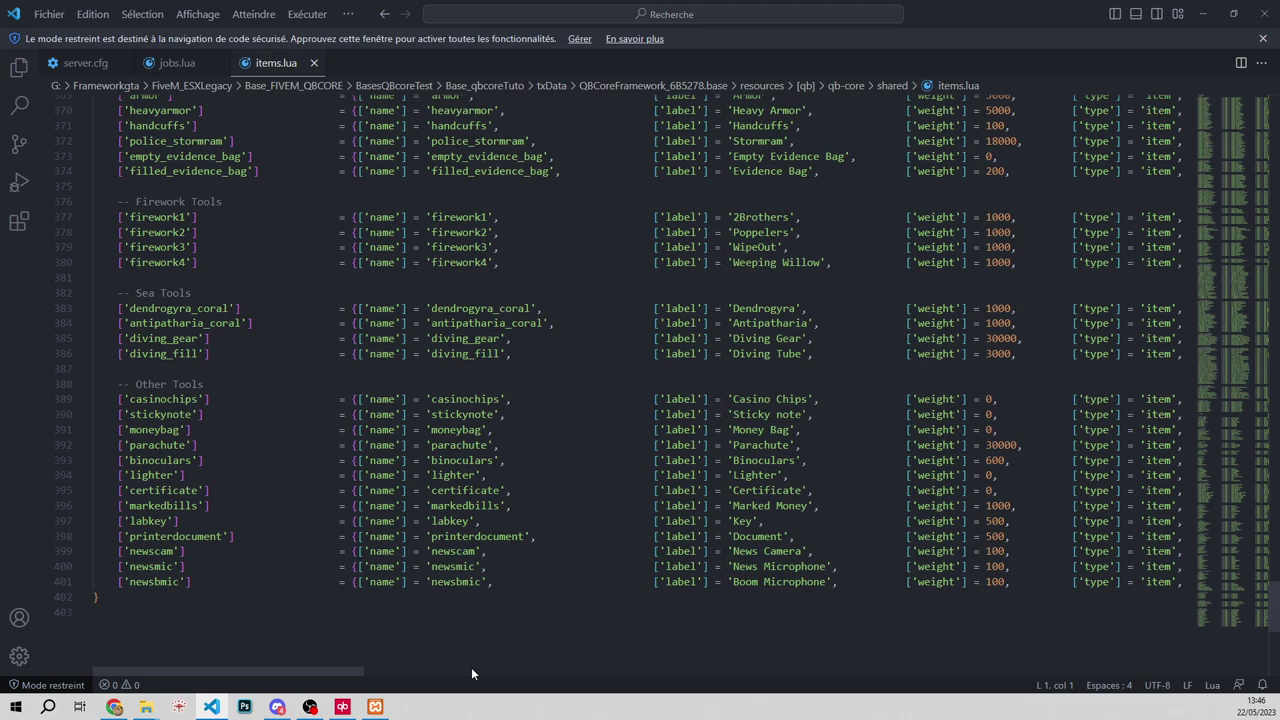
# Step: Examine the items' image, unique and useable fields, and highlight the weapon type value on the railgun line
pyautogui.moveTo(345, 671); pyautogui.dragTo(500, 671)
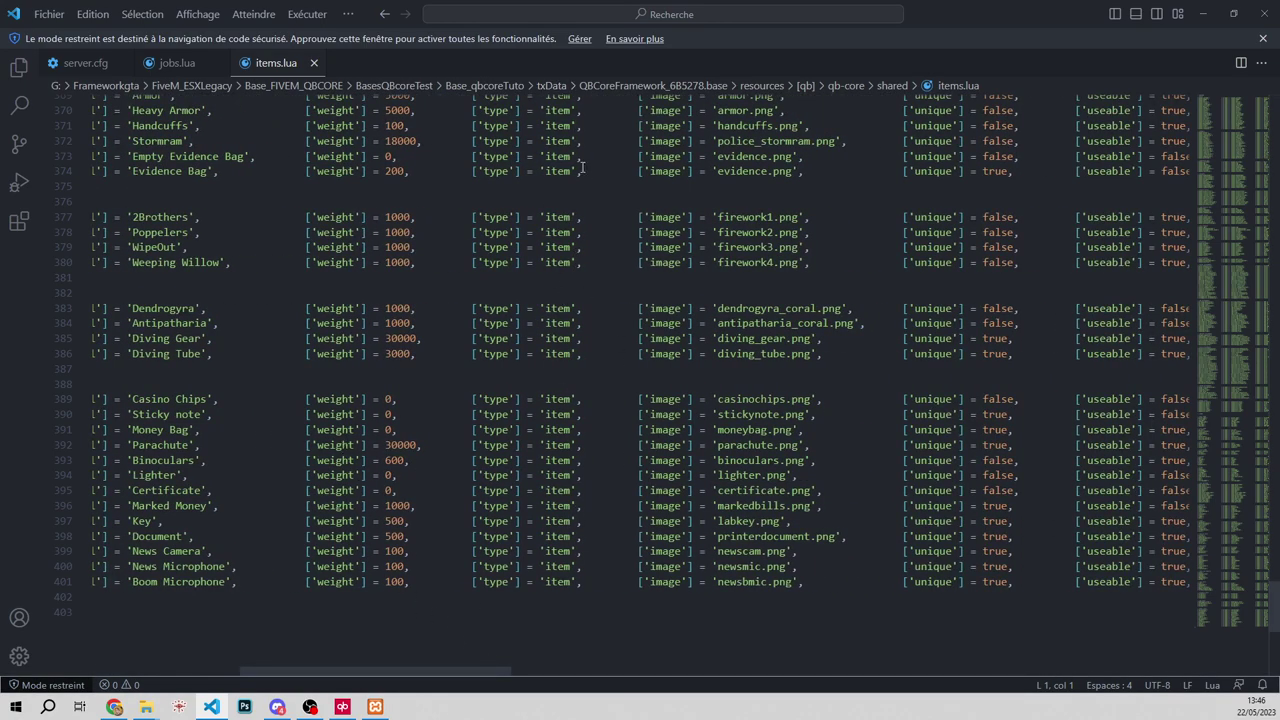
pyautogui.moveTo(457, 671); pyautogui.dragTo(487, 671)
pyautogui.scroll(15, 460, 481)
pyautogui.scroll(20, 460, 481)
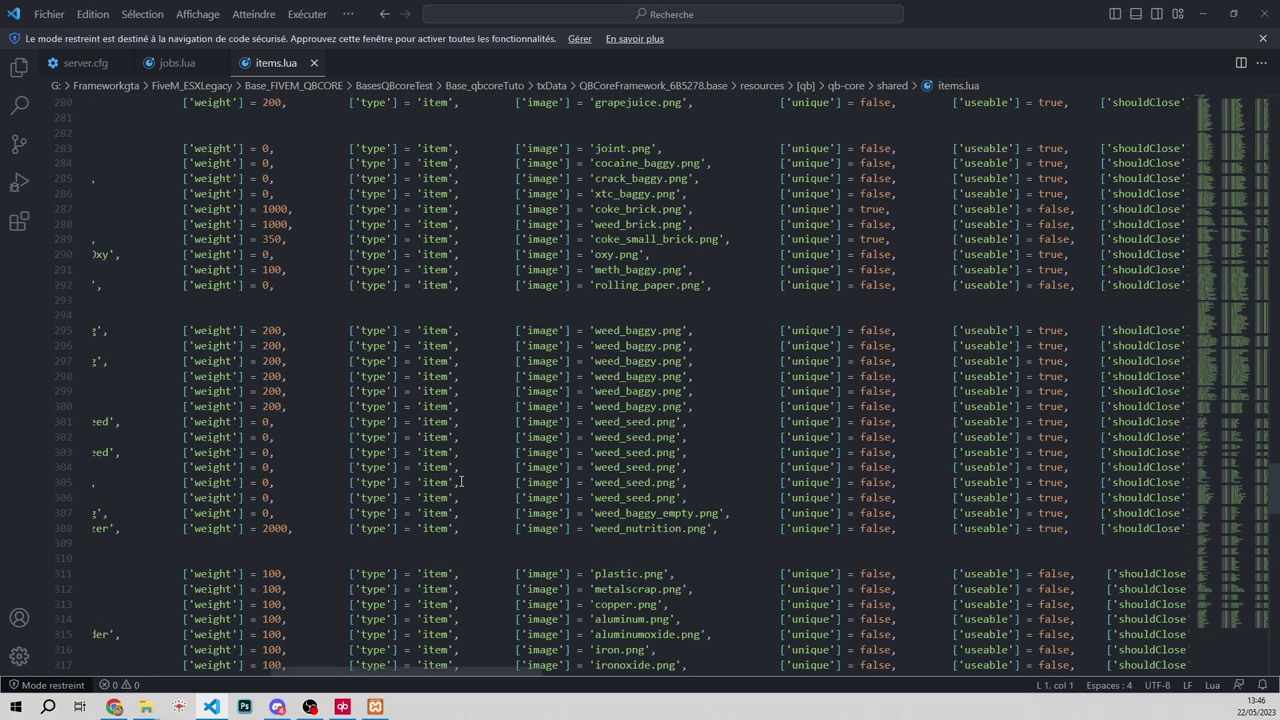
pyautogui.scroll(20, 460, 481)
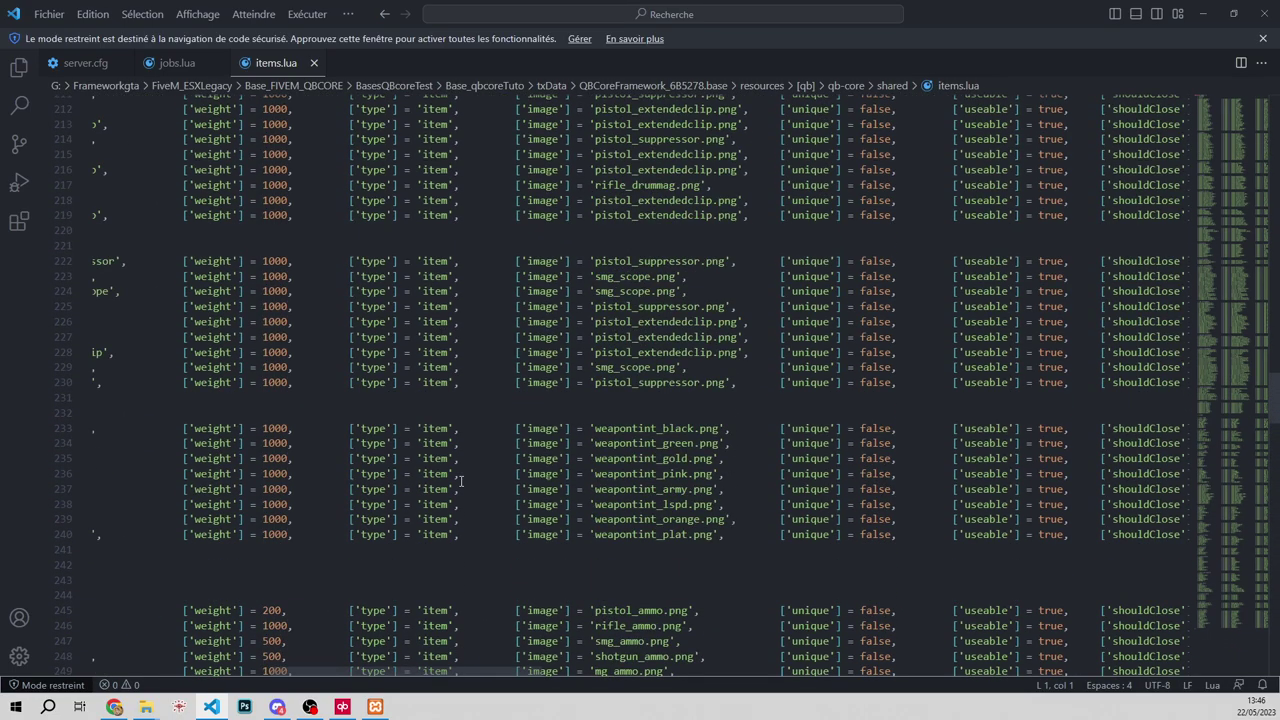
pyautogui.scroll(20, 460, 481)
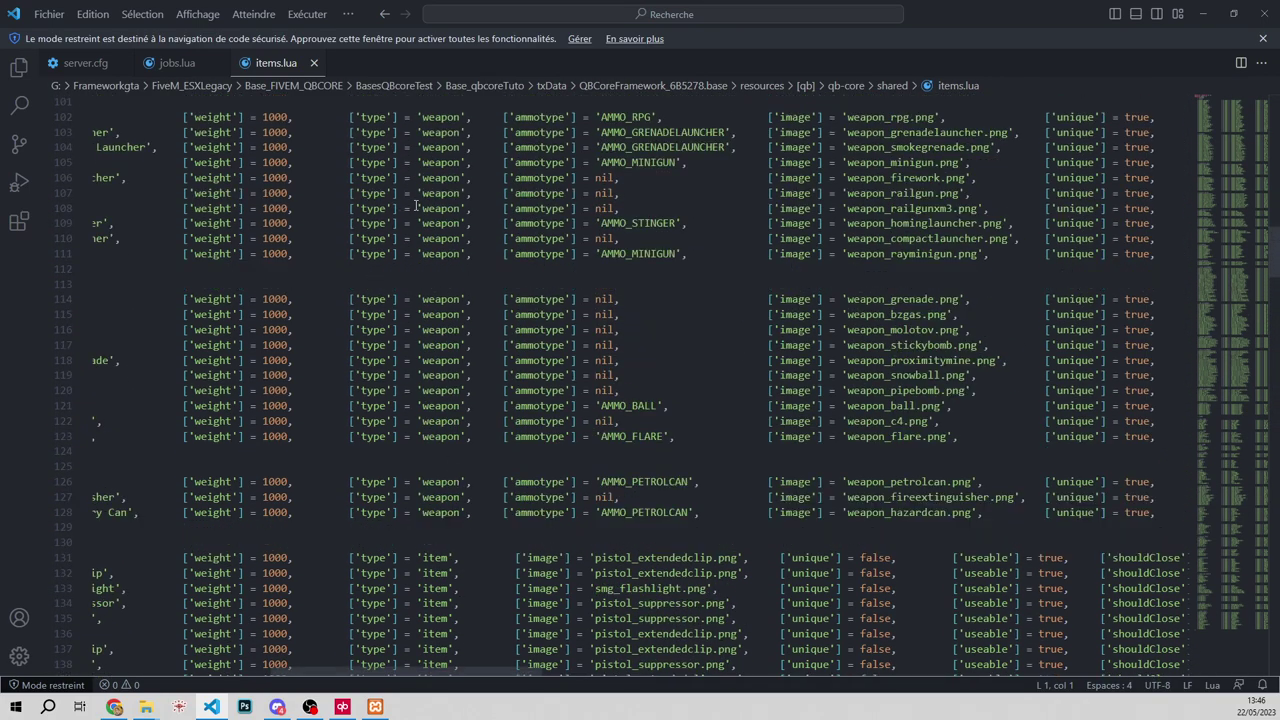
pyautogui.moveTo(417, 193); pyautogui.dragTo(466, 194)
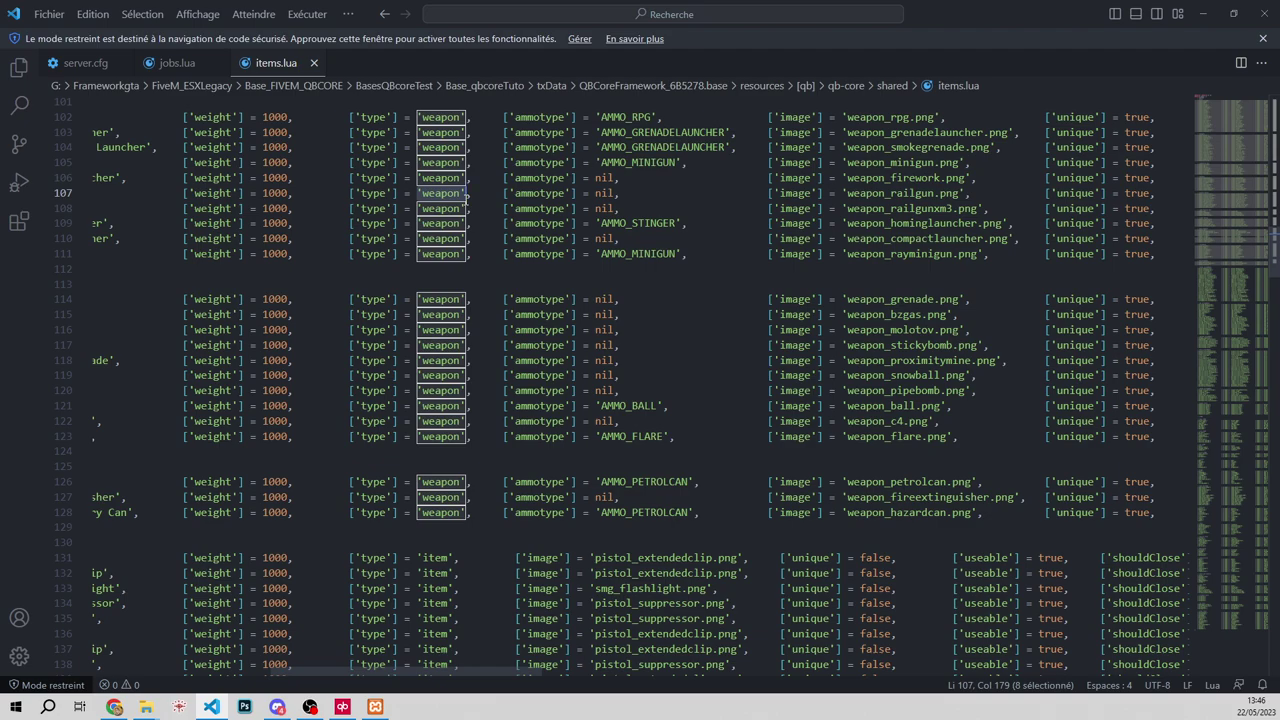
# Step: Examine the weapon entries' fields from name, label and weight through ammotype and image to description
pyautogui.moveTo(457, 677); pyautogui.dragTo(275, 660)
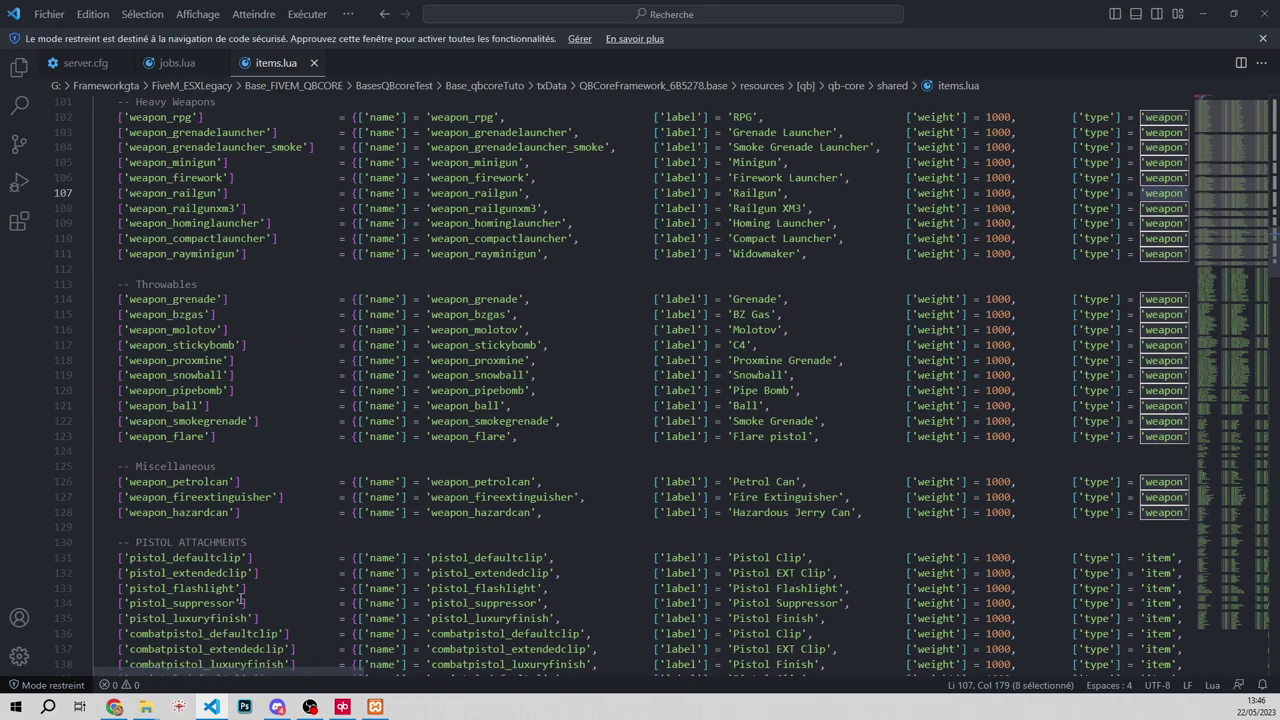
pyautogui.scroll(3, 226, 428)
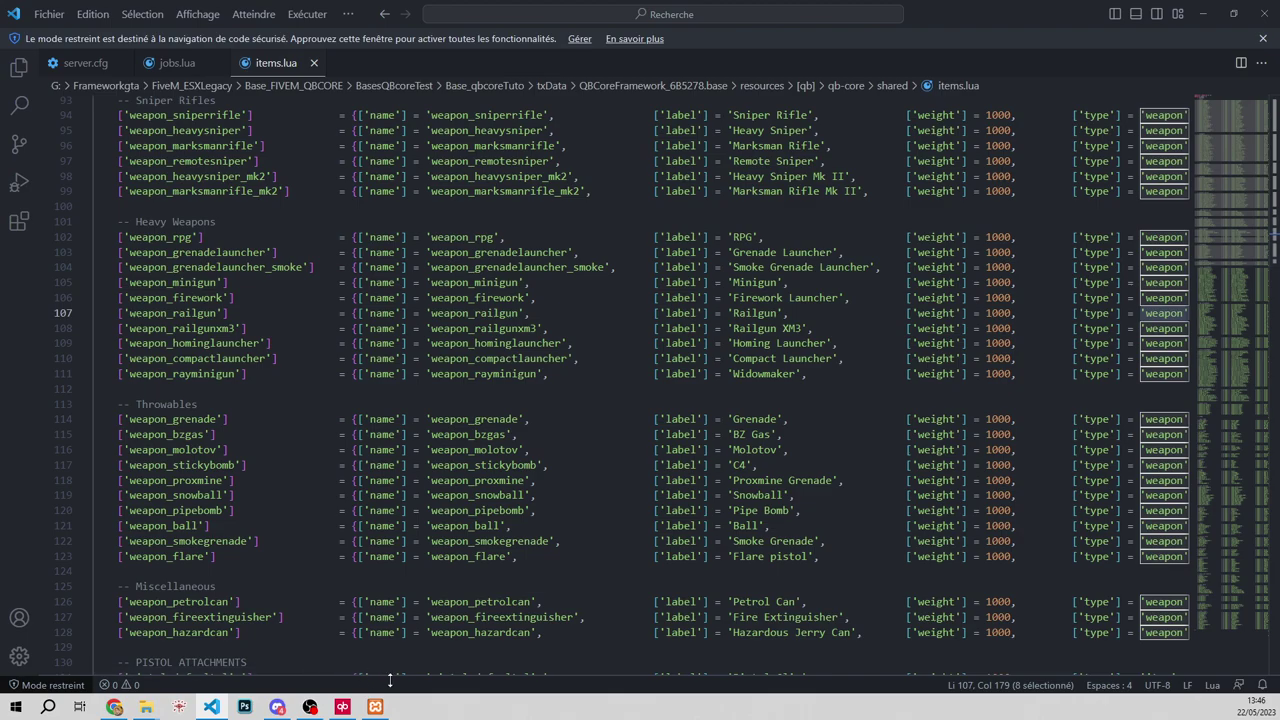
pyautogui.moveTo(348, 671); pyautogui.dragTo(550, 670)
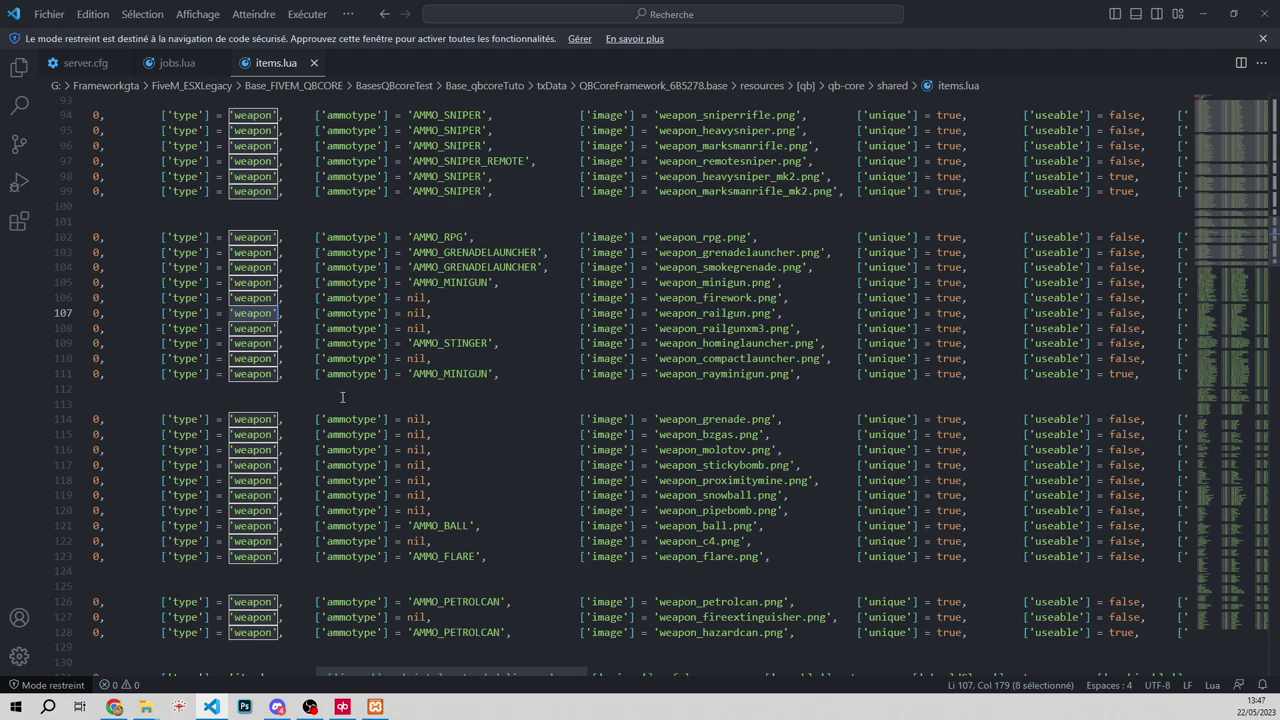
pyautogui.moveTo(488, 668); pyautogui.dragTo(516, 670)
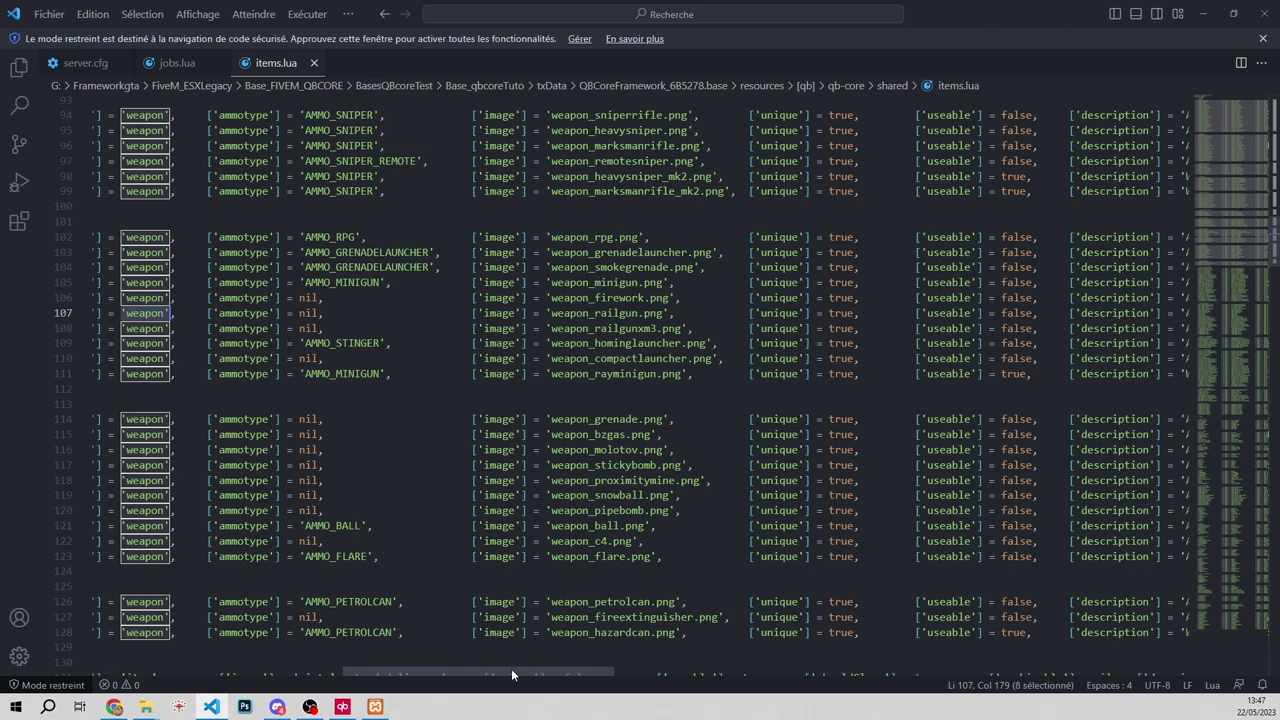
pyautogui.moveTo(511, 668); pyautogui.dragTo(584, 665)
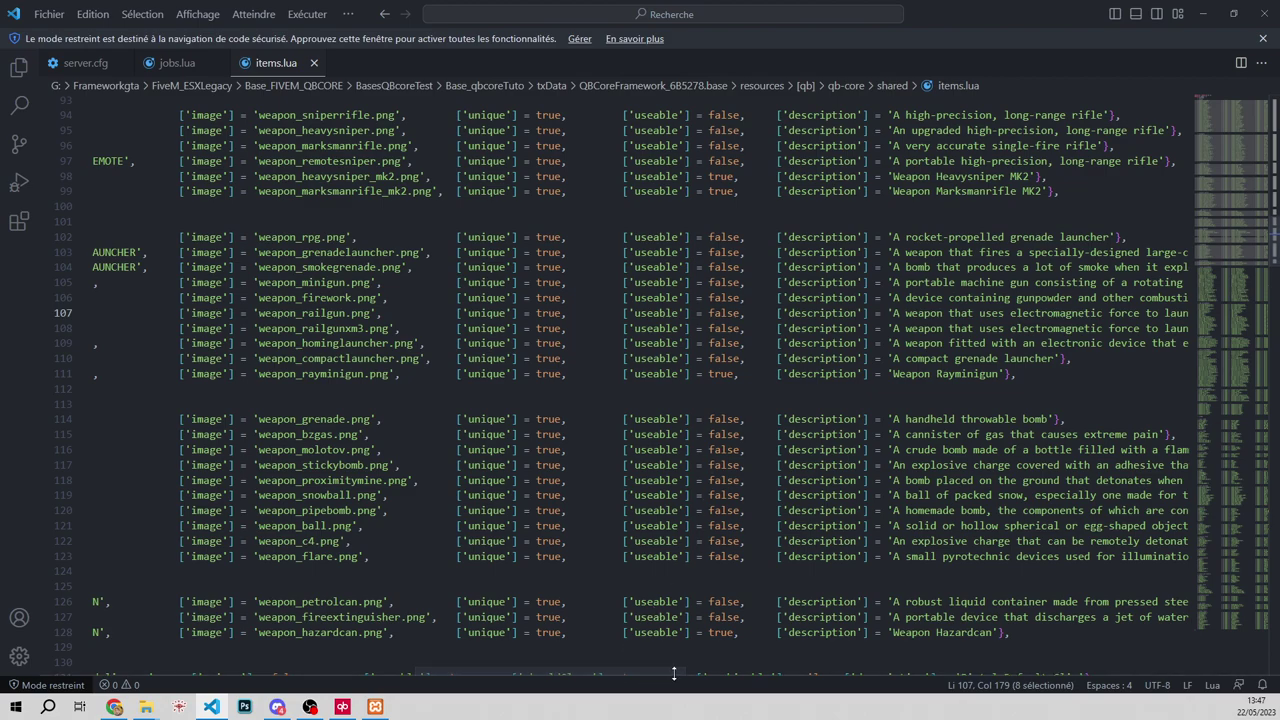
pyautogui.moveTo(633, 668); pyautogui.dragTo(735, 665)
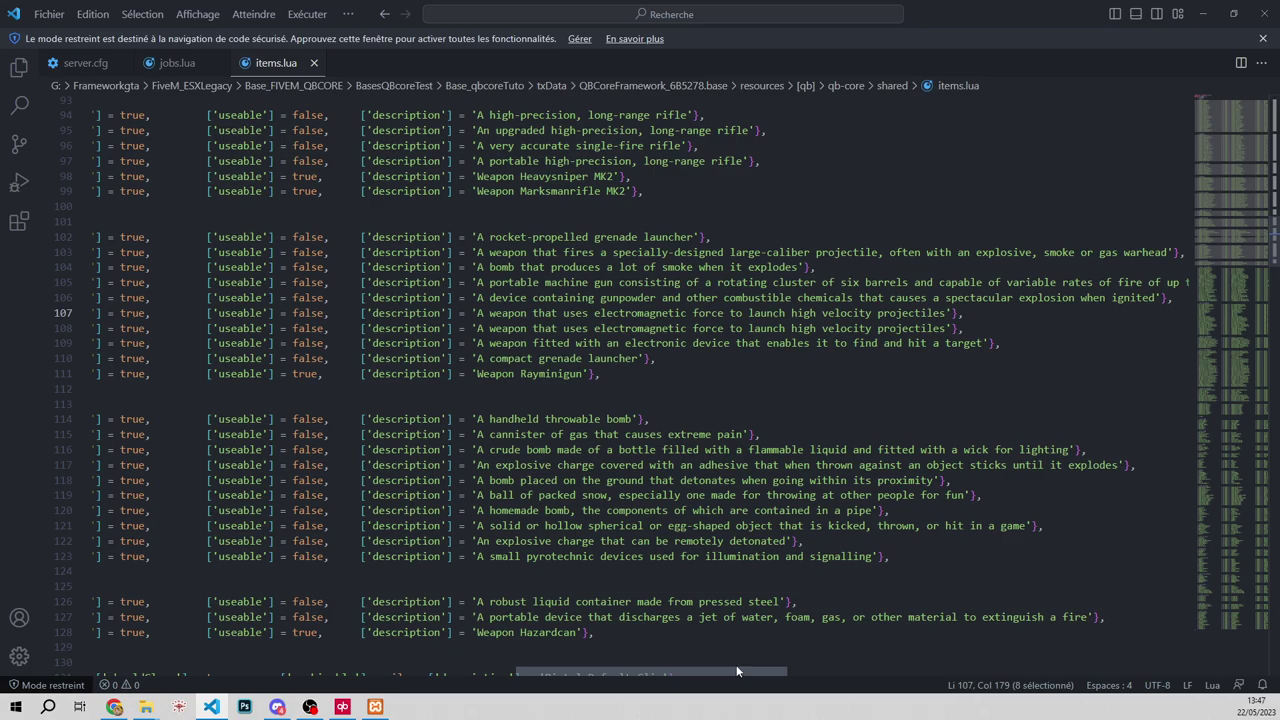
# Step: Examine the shouldClose, combinable and description fields of the weapon attachments in items.lua
pyautogui.scroll(15, 586, 560)
pyautogui.scroll(-20, 586, 560)
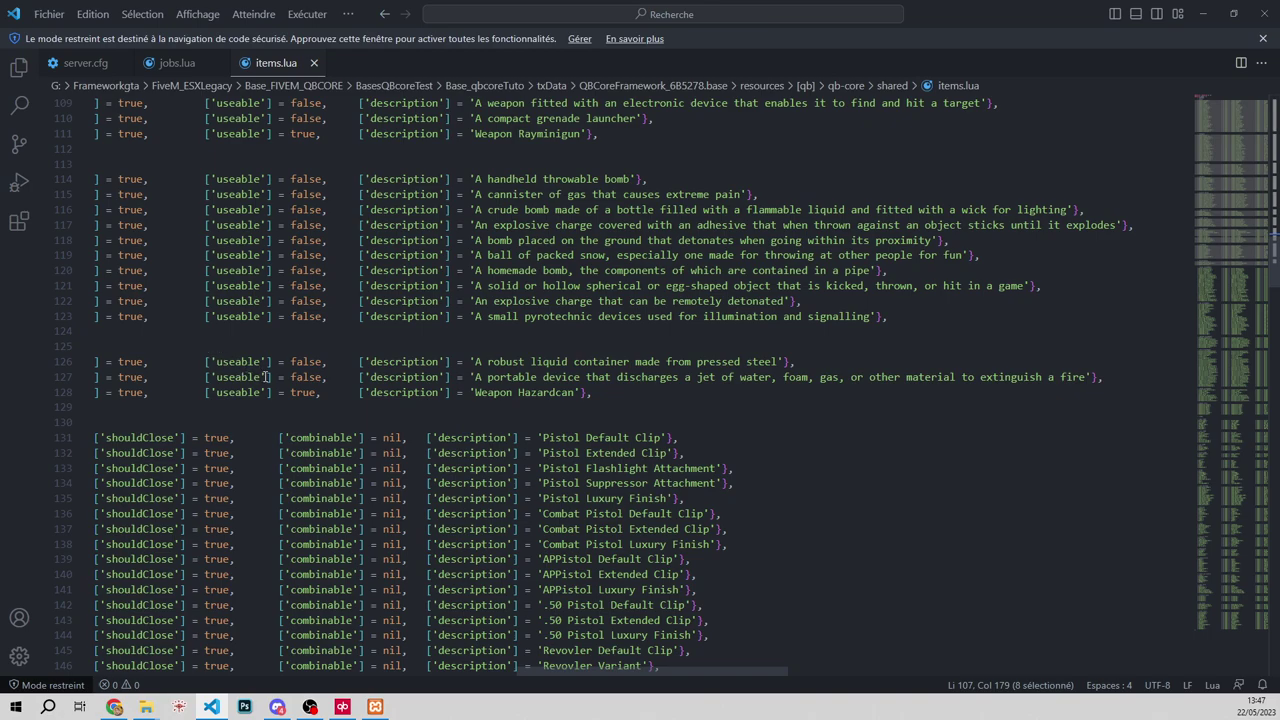
pyautogui.scroll(-9, 590, 462)
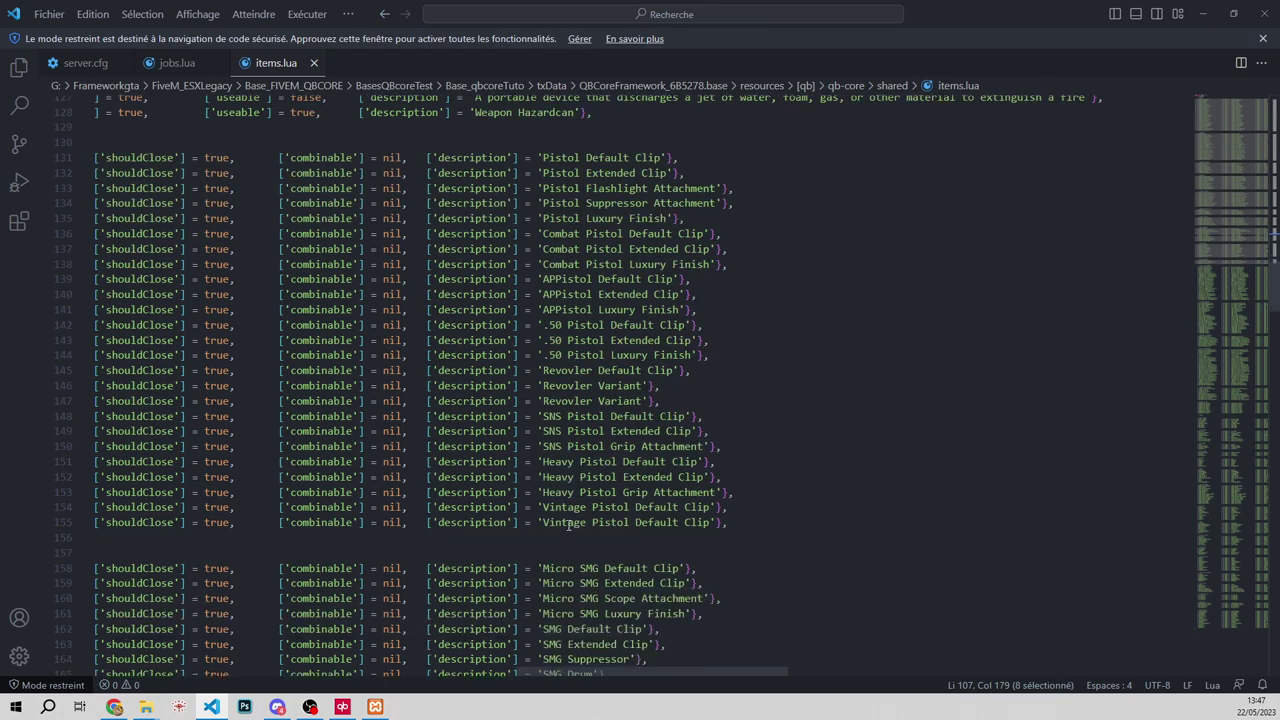
pyautogui.scroll(-12, 569, 524)
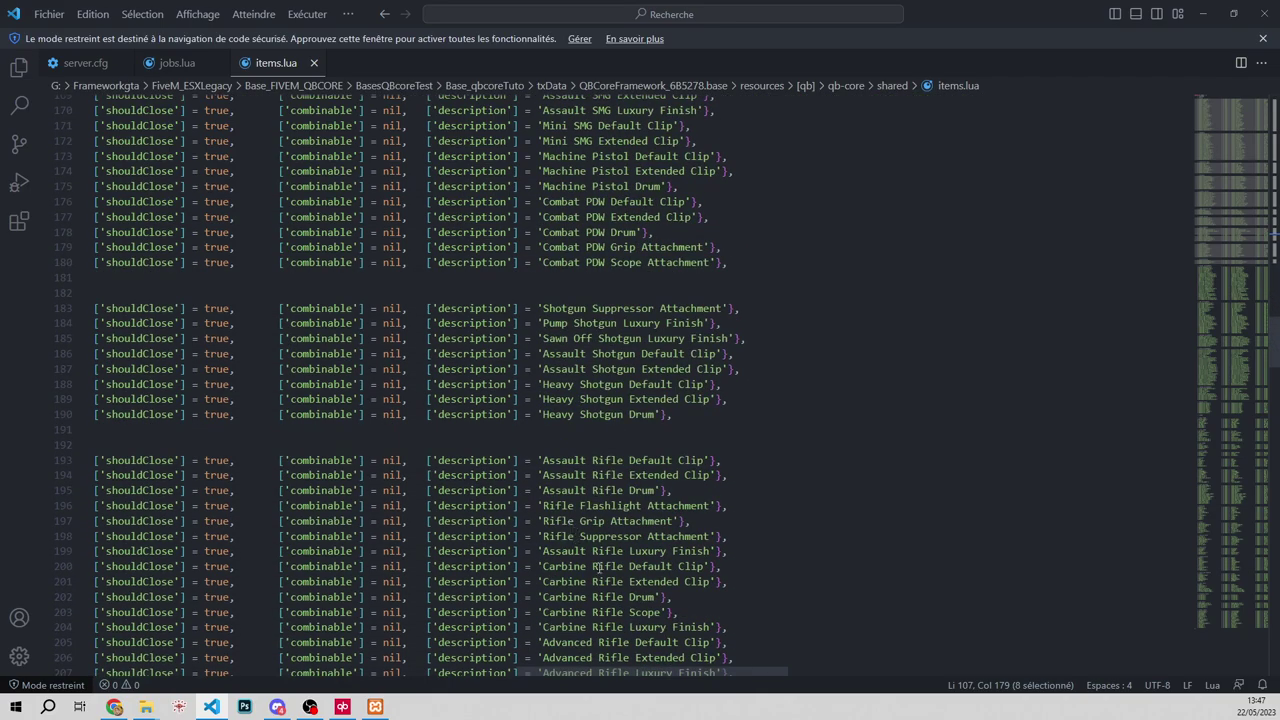
# Step: Review the names and labels of the weapon tints and the ammo, card, drink, alcohol, drug and weed items
pyautogui.moveTo(575, 665); pyautogui.dragTo(140, 630)
pyautogui.scroll(-17, 217, 581)
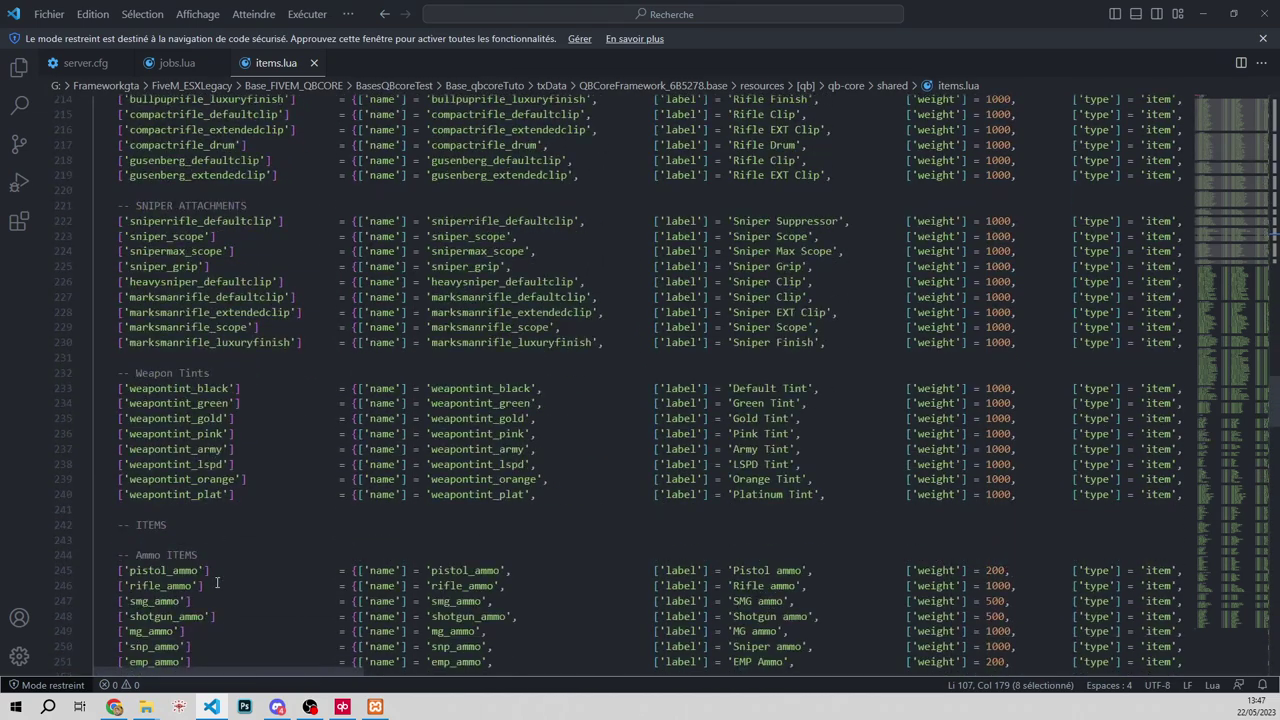
pyautogui.scroll(-5, 217, 581)
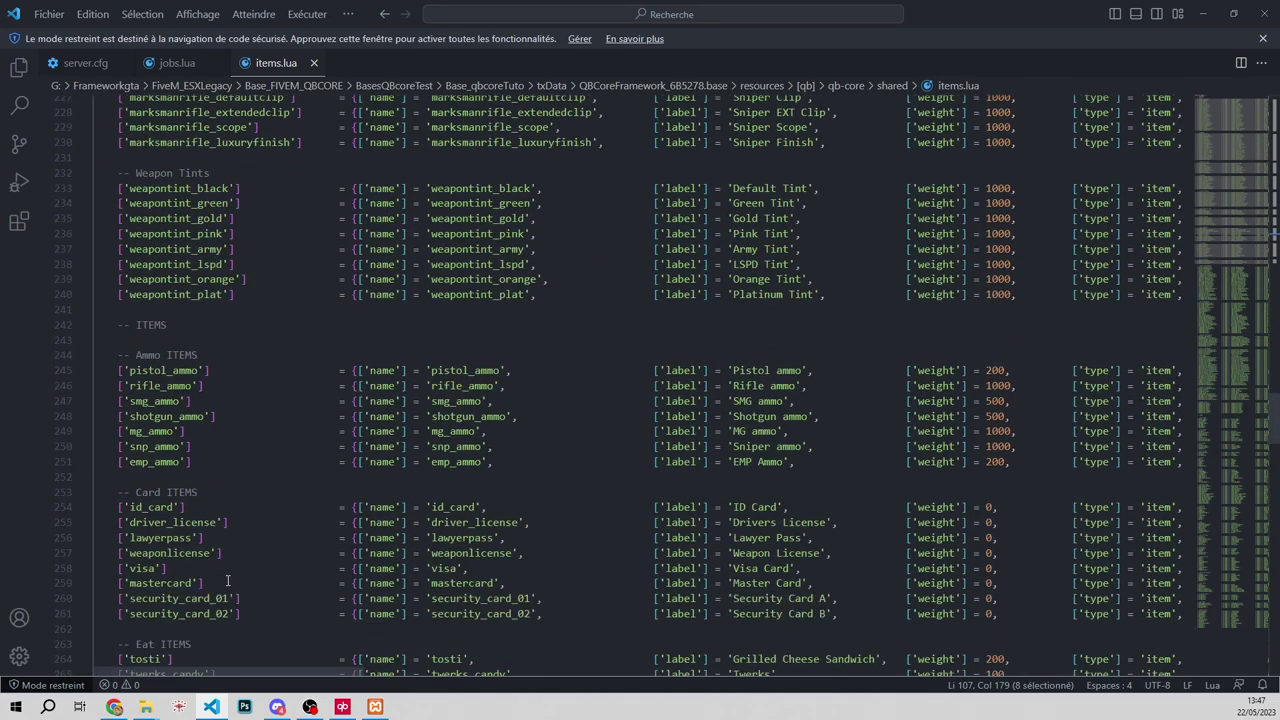
pyautogui.scroll(-12, 228, 580)
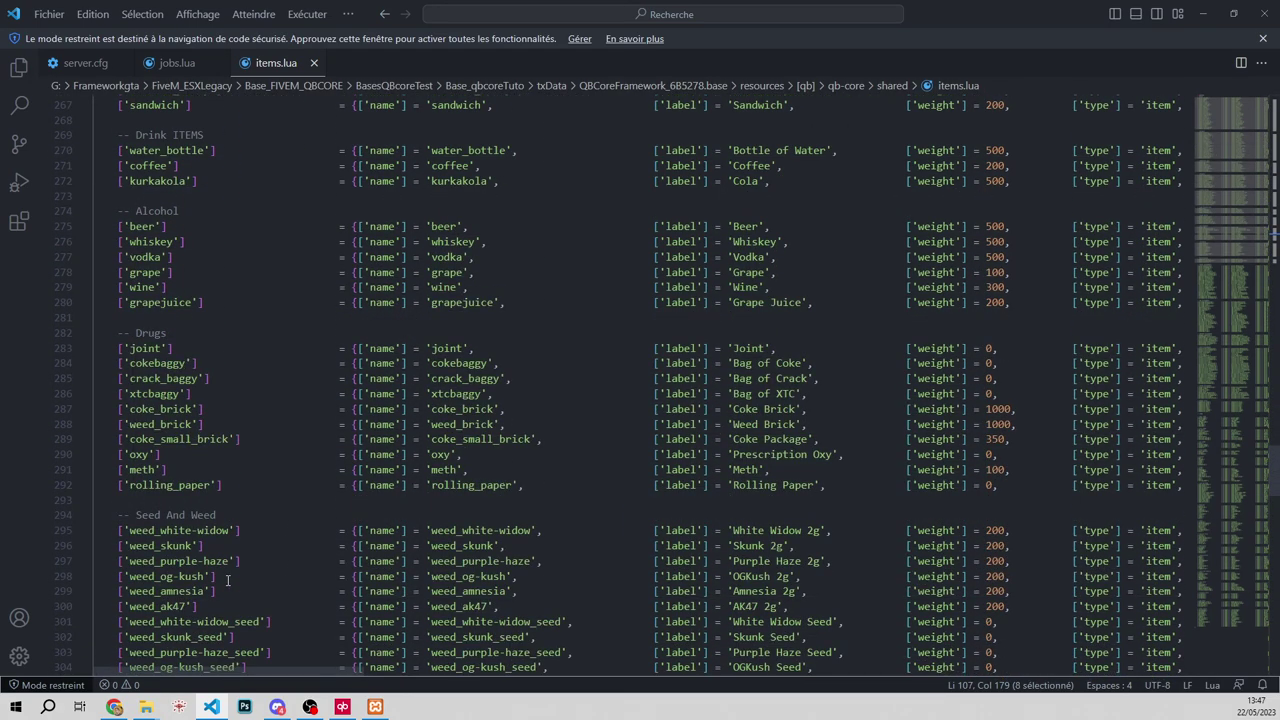
# Step: Review the remaining item categories of items.lua, from weed seeds and materials to Other Tools, and highlight the Other Tools block
pyautogui.scroll(-15, 228, 580)
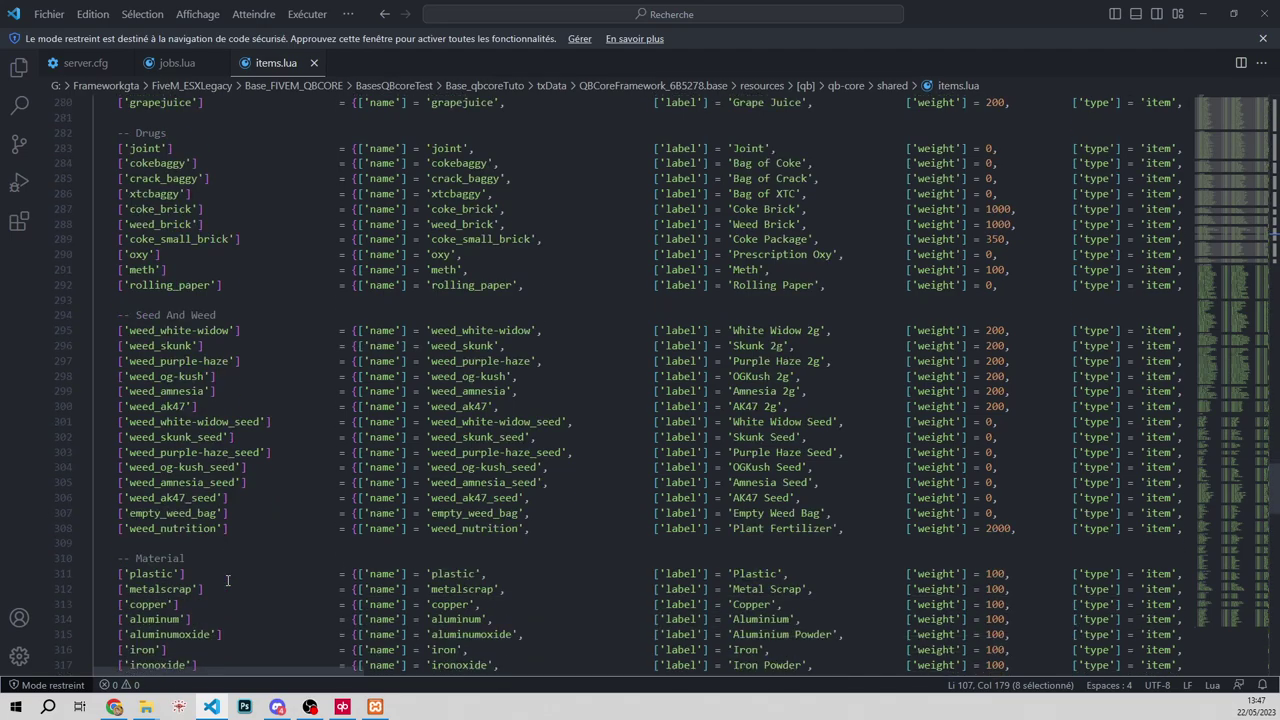
pyautogui.scroll(-14, 228, 580)
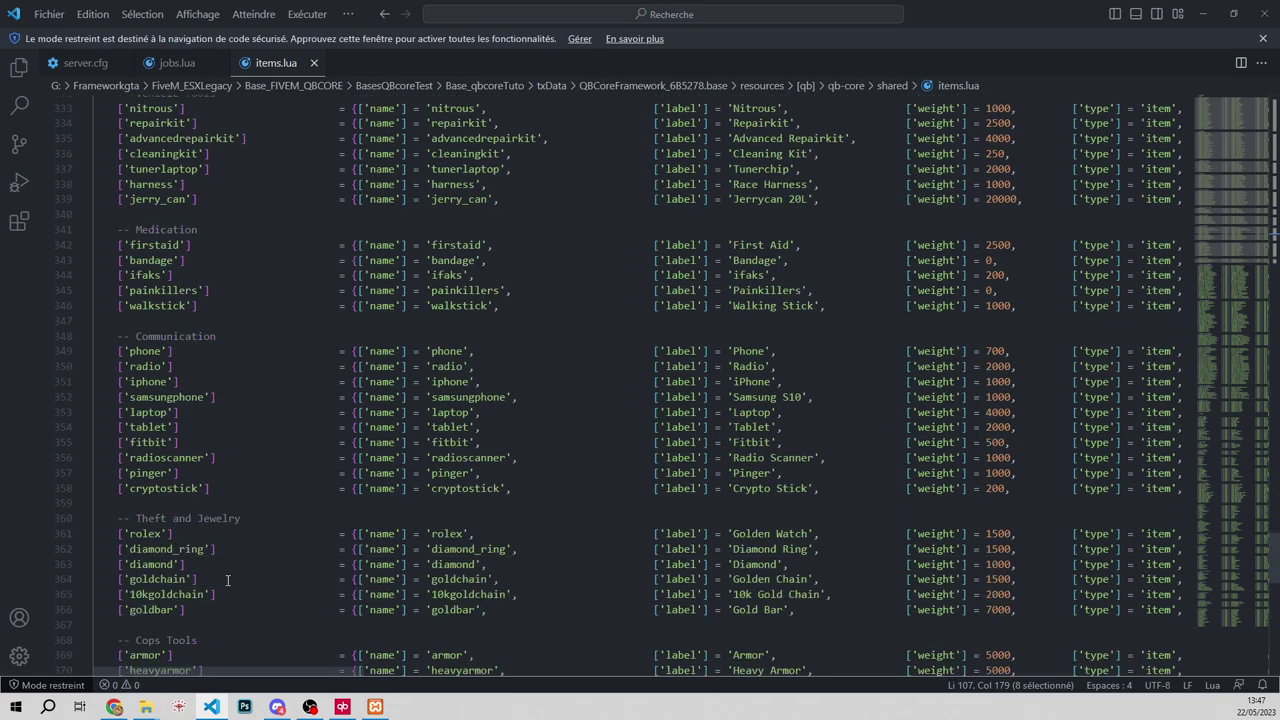
pyautogui.scroll(-3, 228, 580)
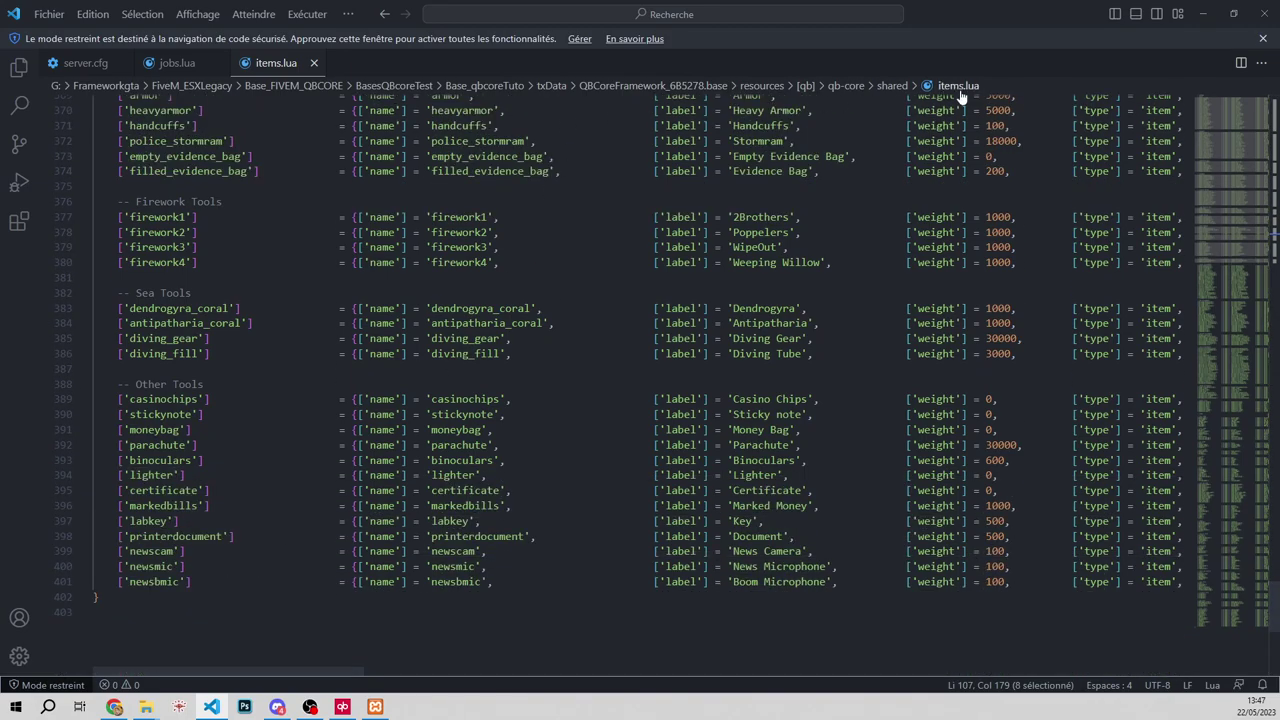
pyautogui.moveTo(219, 591); pyautogui.dragTo(101, 394)
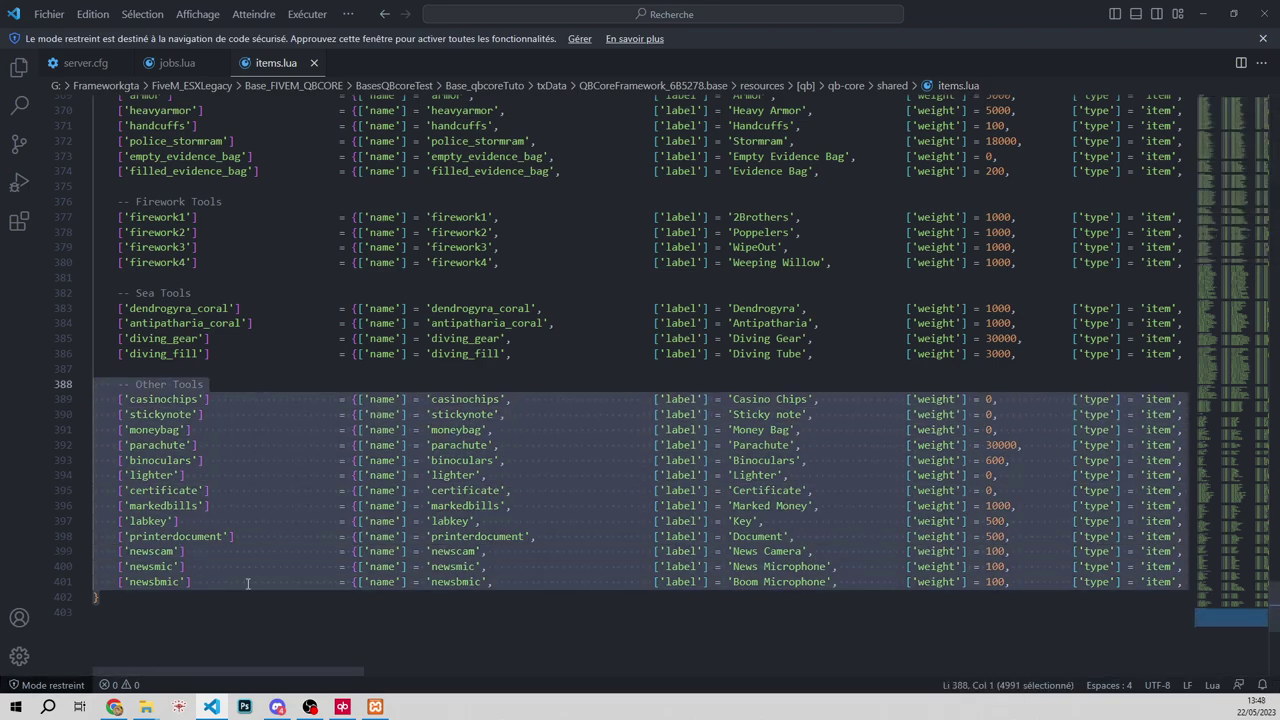
pyautogui.click(247, 584)
# Step: Examine the description, combinable and image fields of the Other Tools items, and highlight the casinochips line's unique field
pyautogui.moveTo(287, 672); pyautogui.dragTo(748, 668)
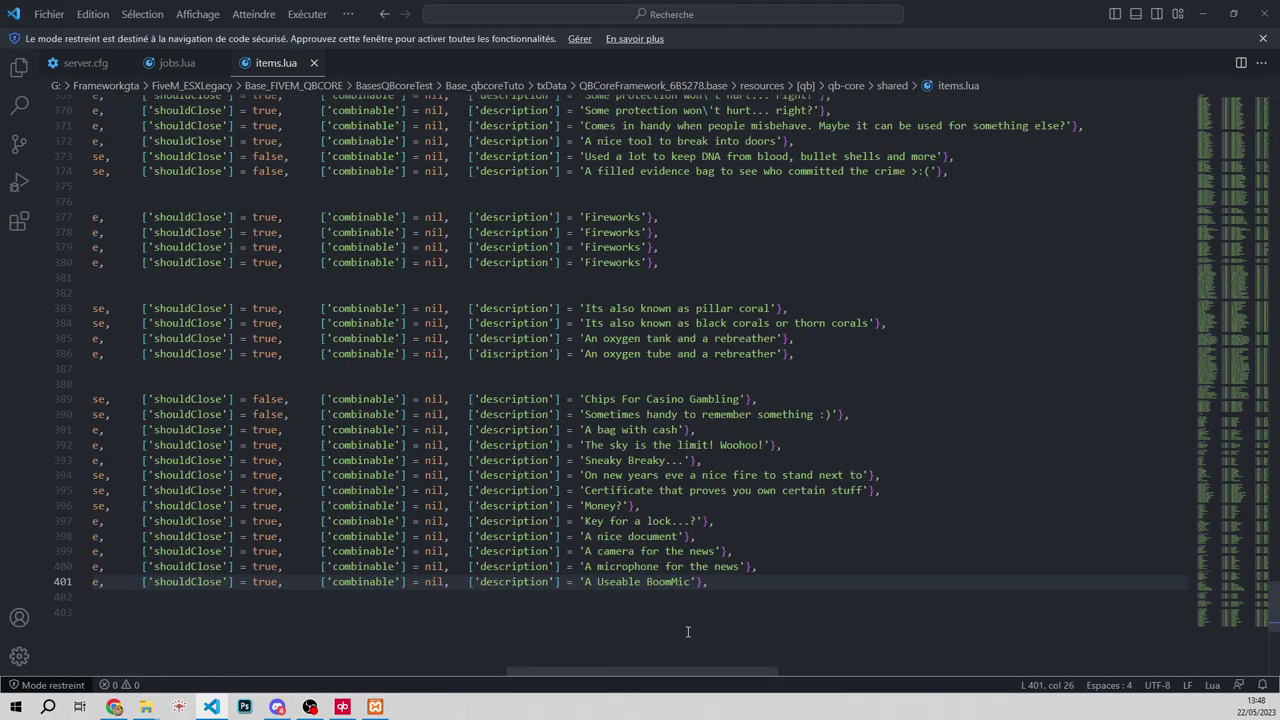
pyautogui.moveTo(657, 670); pyautogui.dragTo(494, 655)
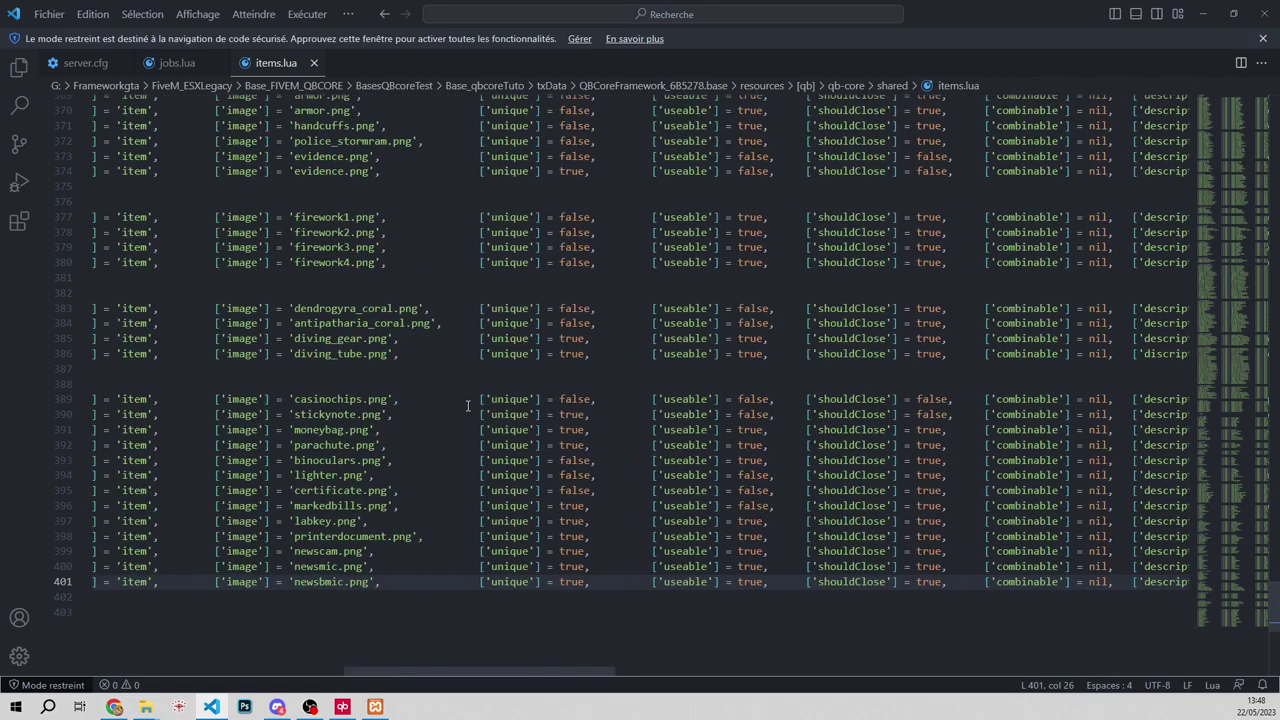
pyautogui.moveTo(467, 399); pyautogui.dragTo(610, 401)
pyautogui.moveTo(470, 670); pyautogui.dragTo(166, 637)
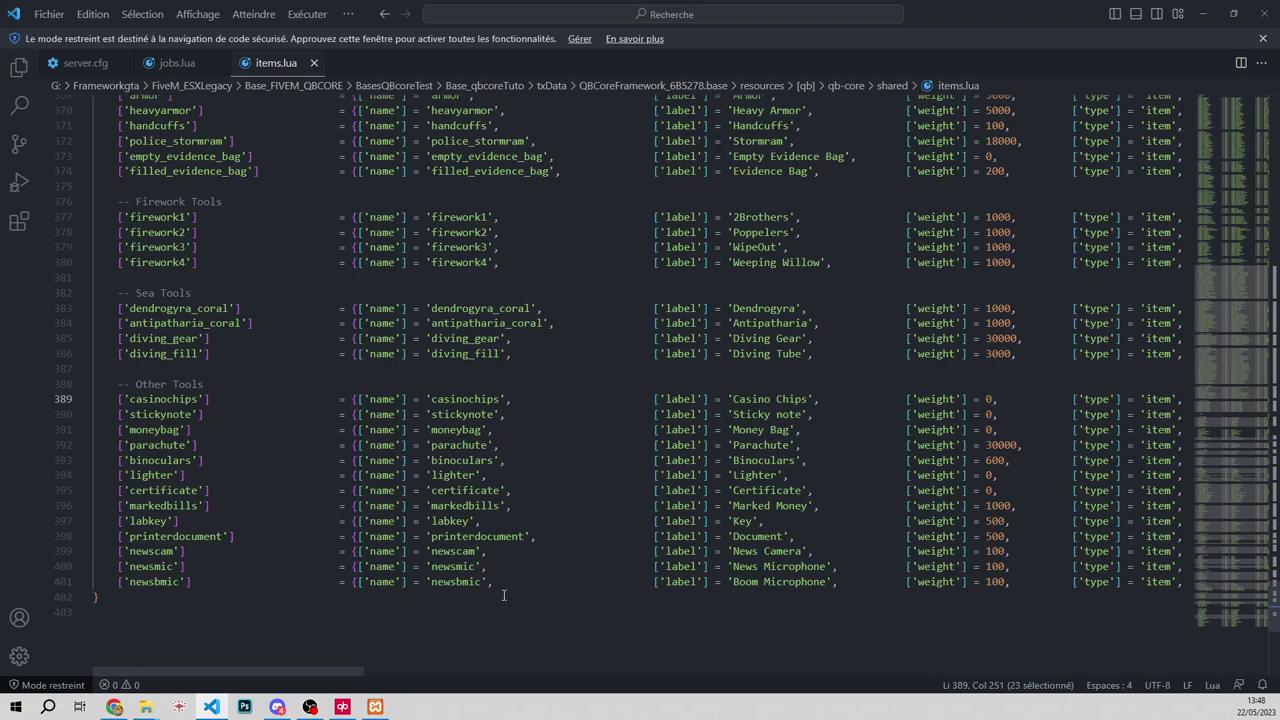
# Step: Highlight the label field and the weight field on the casinochips line
pyautogui.moveTo(655, 399); pyautogui.dragTo(838, 400)
pyautogui.click(845, 484)
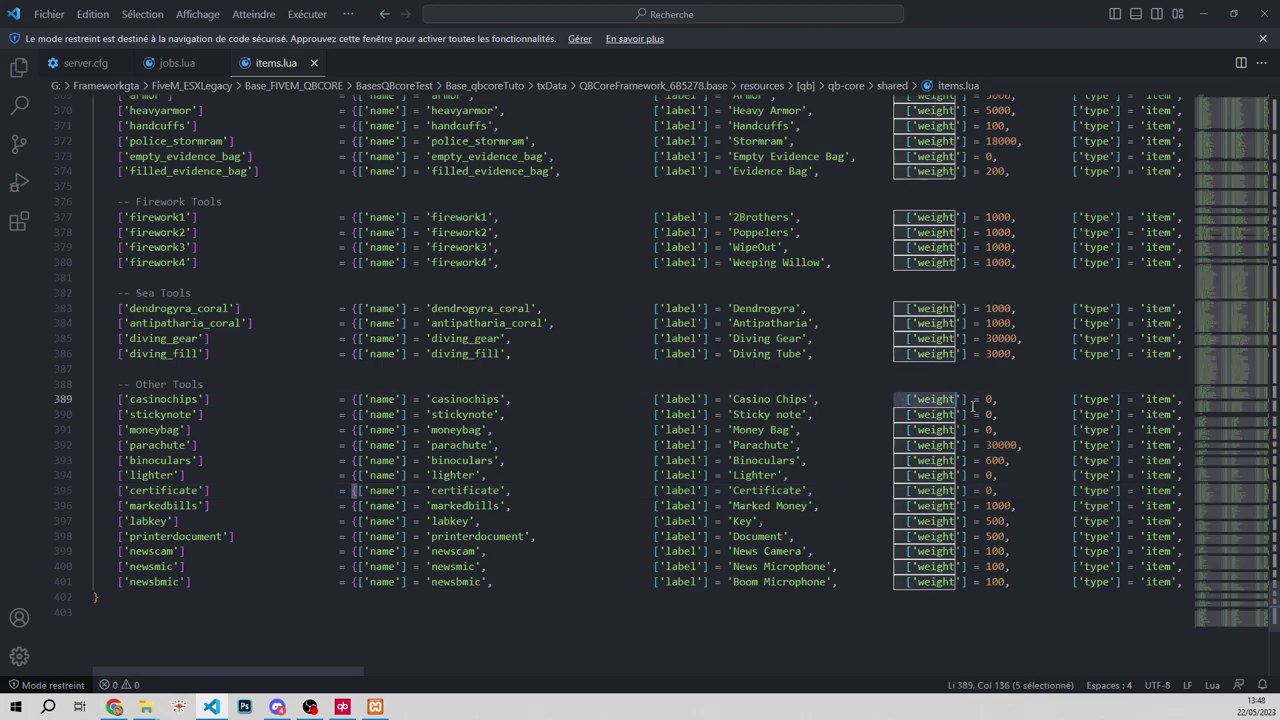
pyautogui.moveTo(906, 399); pyautogui.dragTo(894, 399)
pyautogui.keyDown('shift'); pyautogui.click(1040, 399); pyautogui.keyUp('shift')
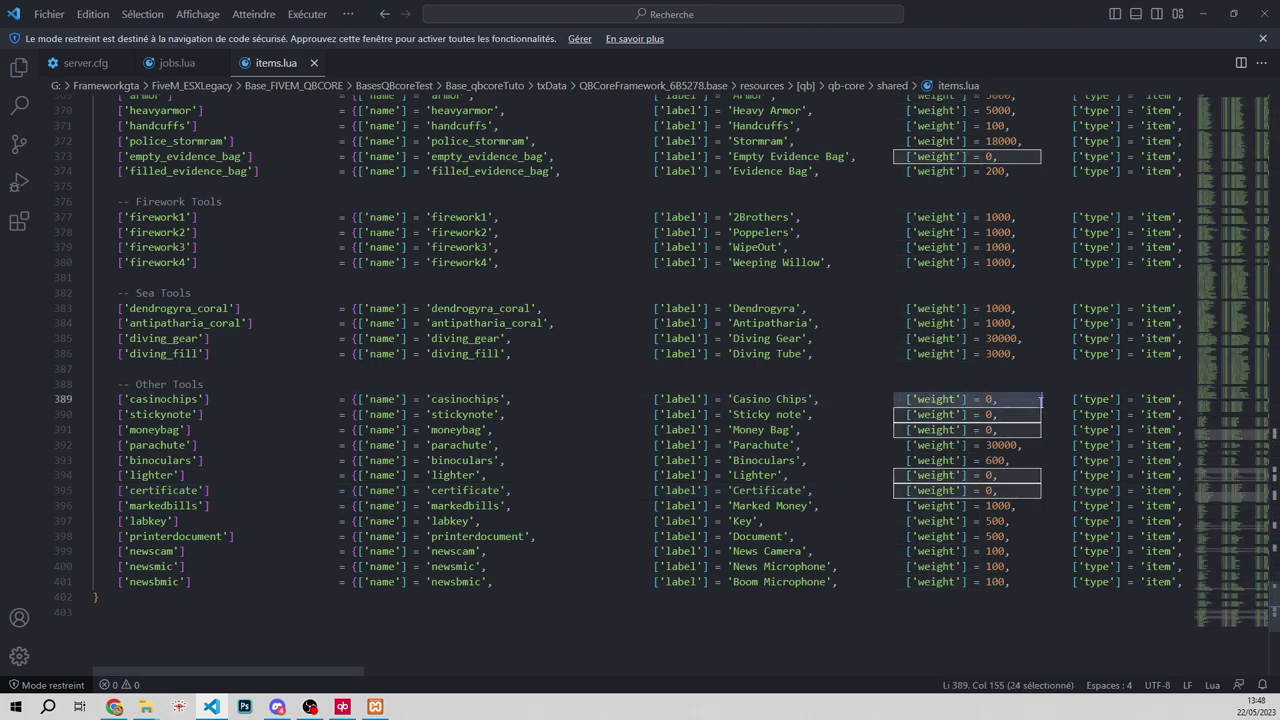
pyautogui.click(941, 633)
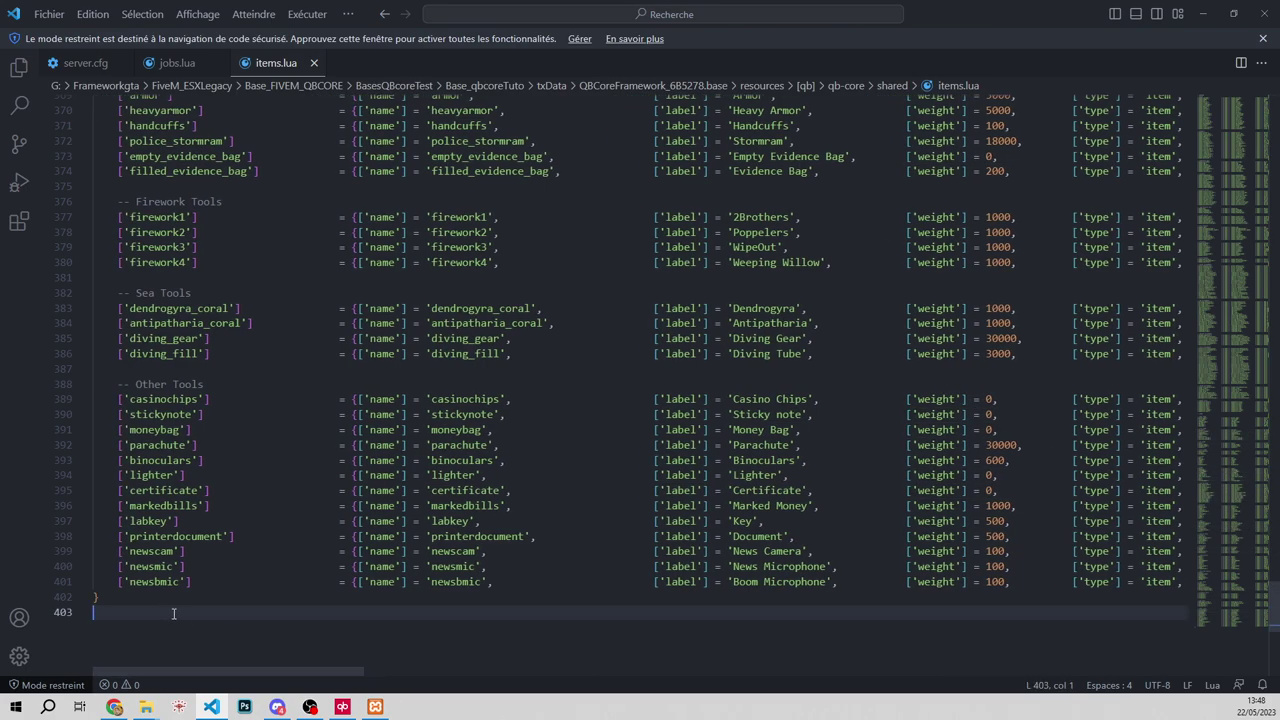
# Step: Look over the last items' combinable and description fields once more, and close the items.lua and jobs.lua files
pyautogui.moveTo(237, 672); pyautogui.dragTo(702, 693)
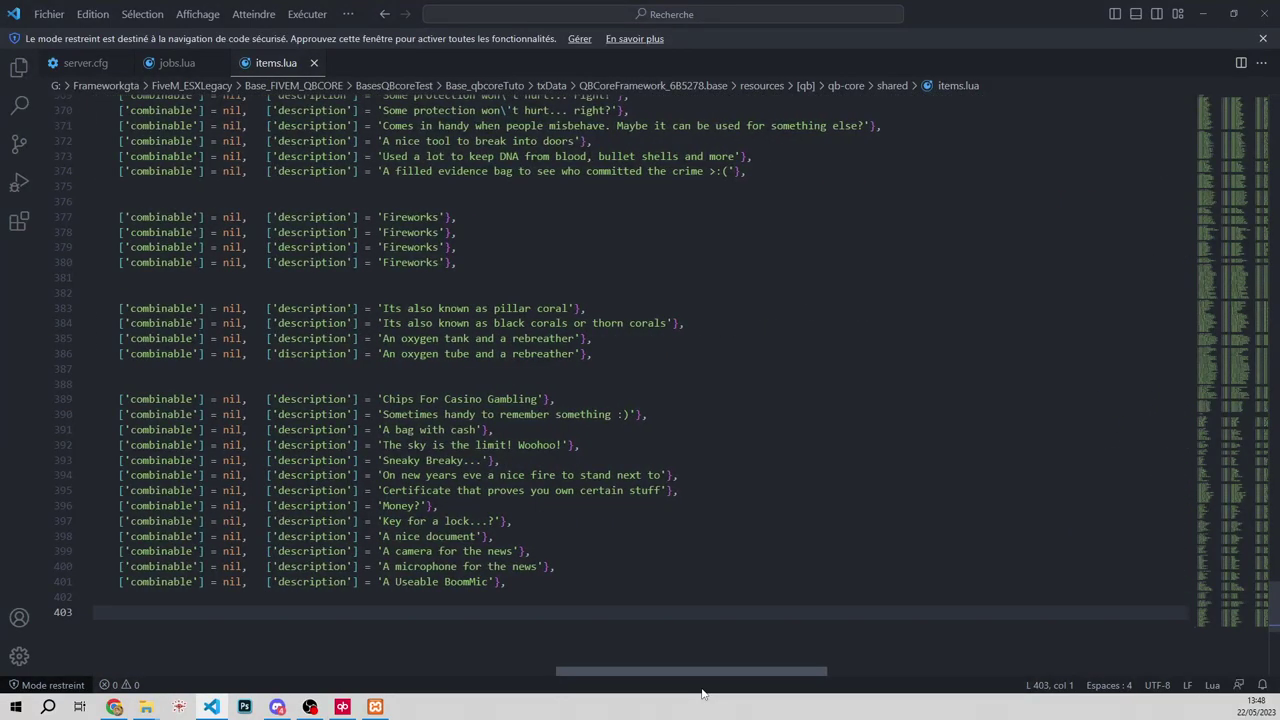
pyautogui.hscroll(-5, 702, 693)
pyautogui.moveTo(547, 633); pyautogui.dragTo(598, 581)
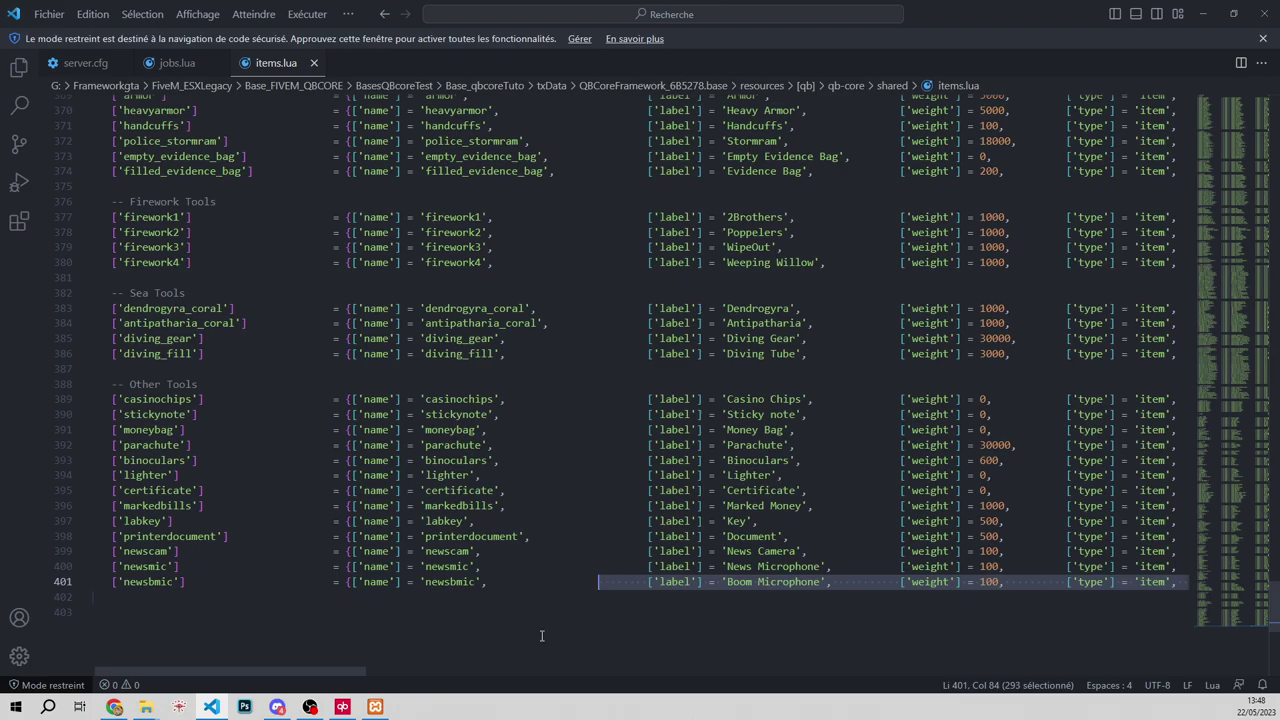
pyautogui.moveTo(336, 670)
pyautogui.mouseDown()
pyautogui.moveTo(600, 672)
pyautogui.moveTo(330, 672)
pyautogui.mouseUp()
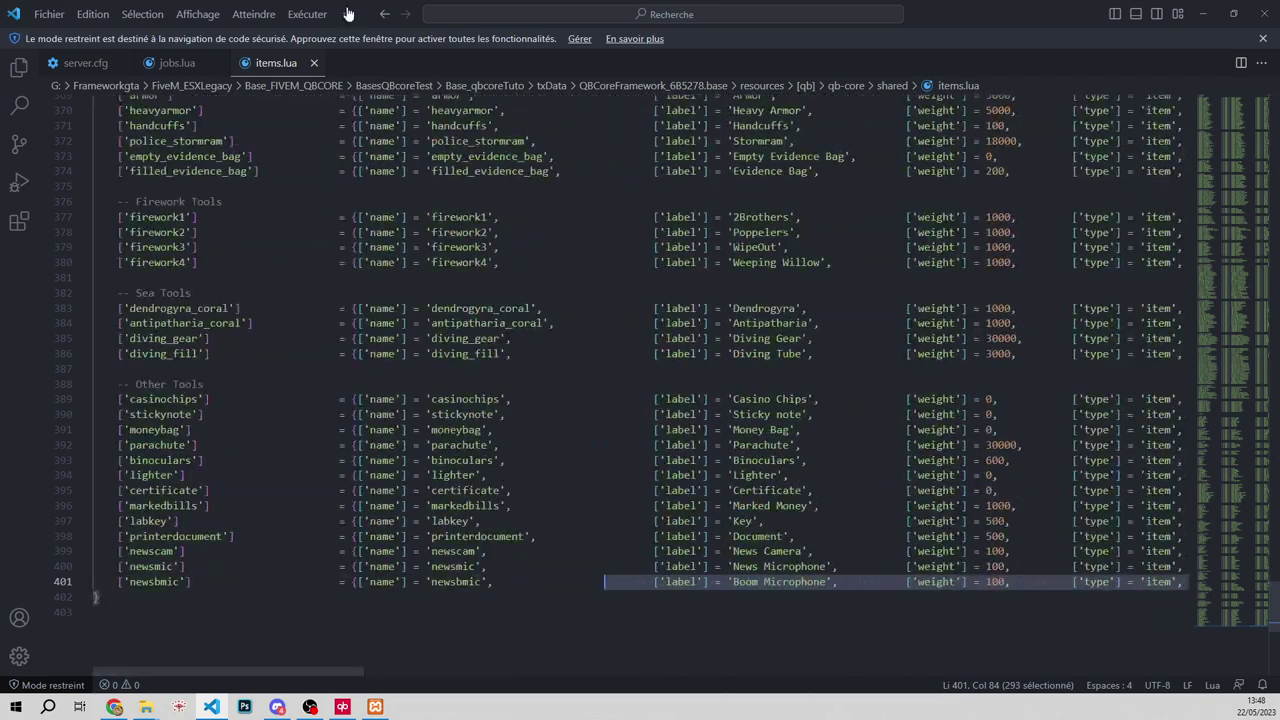
pyautogui.click(313, 62)
pyautogui.click(222, 62)
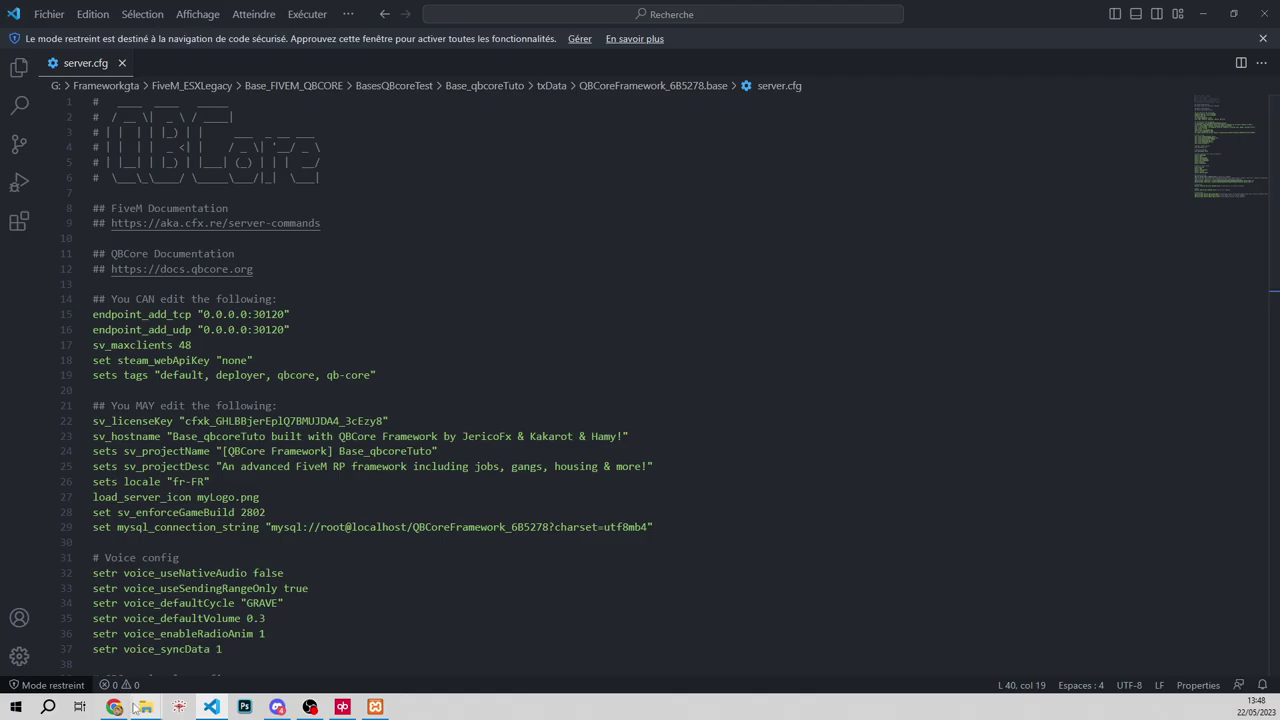
# Step: In File Explorer, browse from Bureau through BUREAU and BUERAU GAME to the GameServer folder and launch the FiveM shortcut
pyautogui.click(110, 650)
pyautogui.click(58, 162)
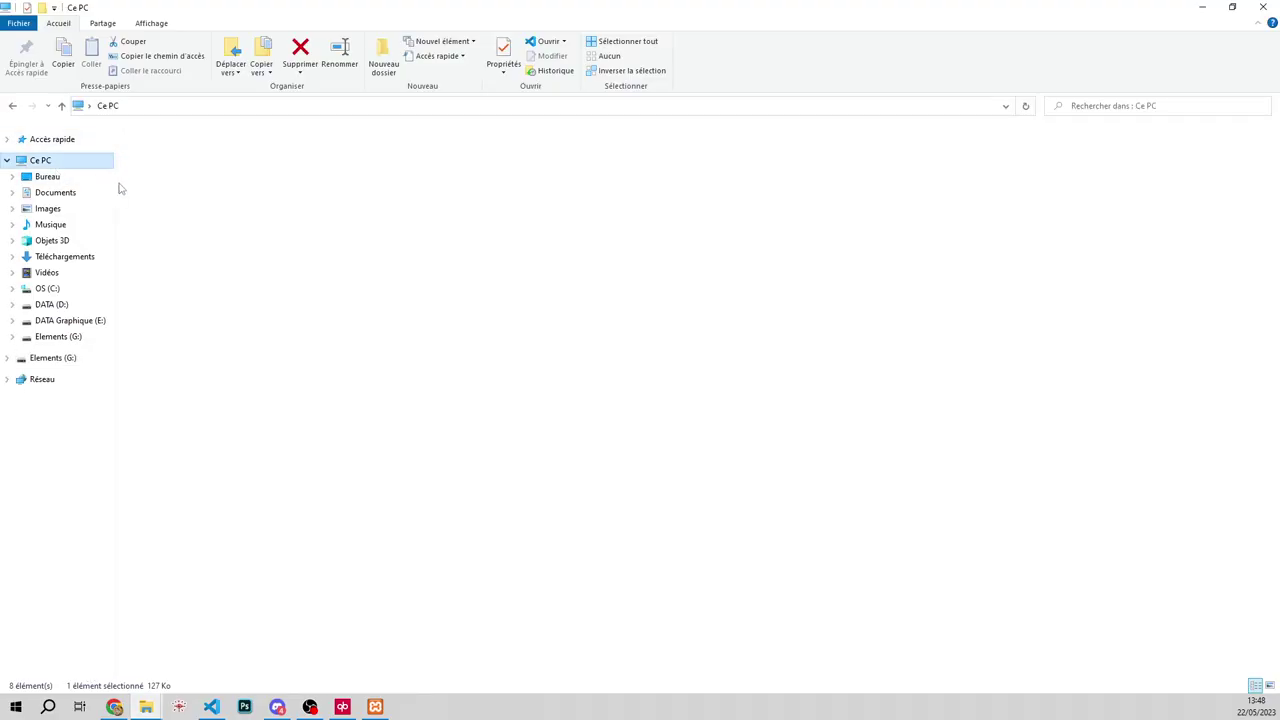
pyautogui.doubleClick(320, 250)
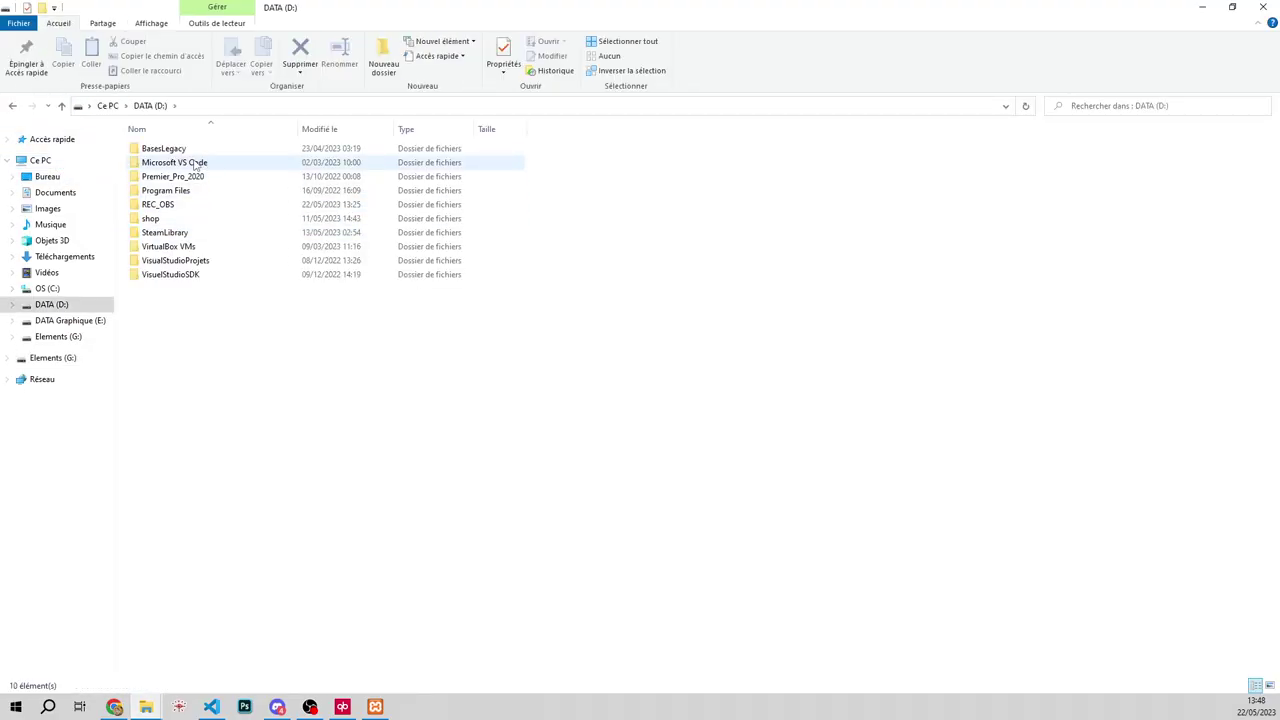
pyautogui.click(47, 176)
pyautogui.click(40, 160)
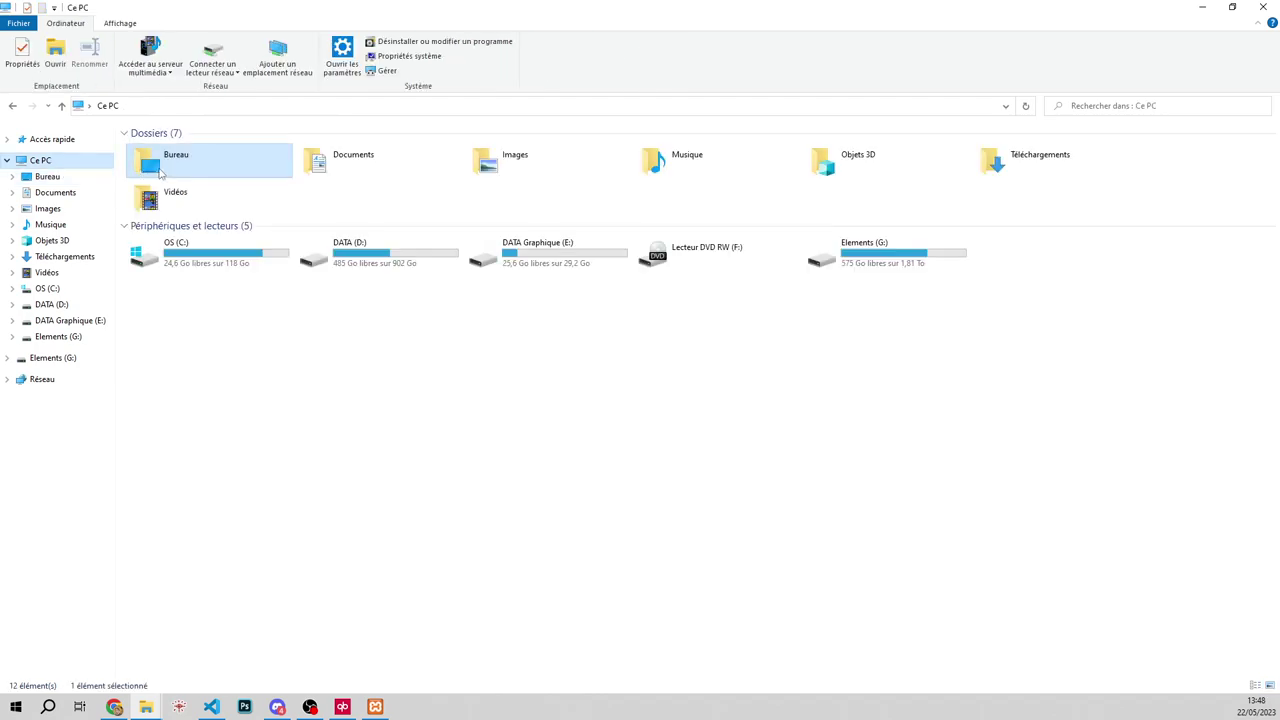
pyautogui.doubleClick(228, 164)
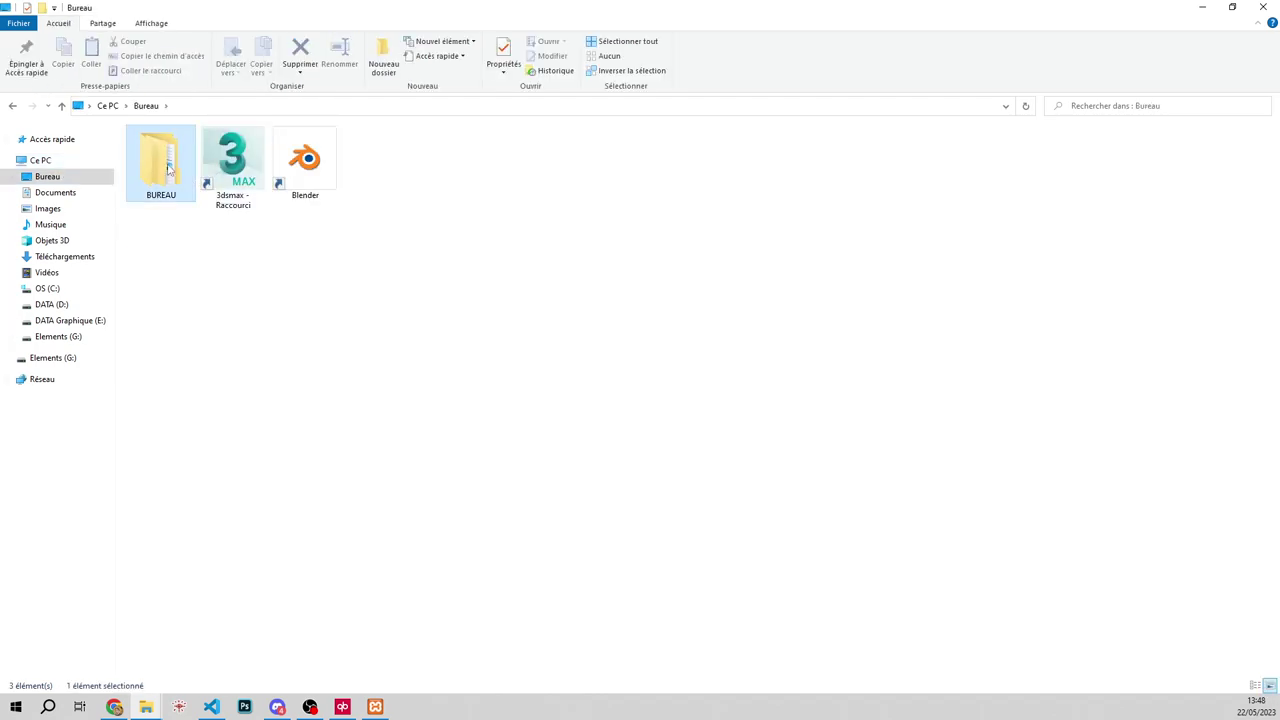
pyautogui.doubleClick(163, 158)
pyautogui.doubleClick(162, 160)
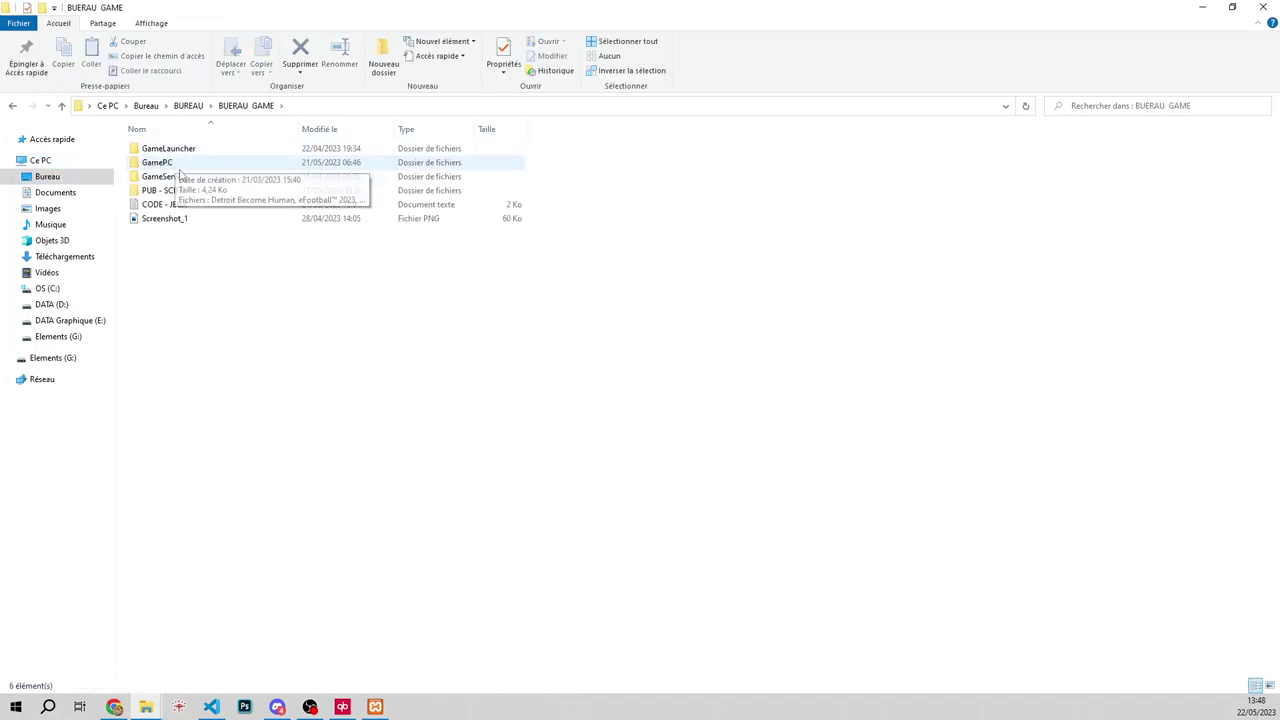
pyautogui.doubleClick(200, 151)
pyautogui.doubleClick(200, 150)
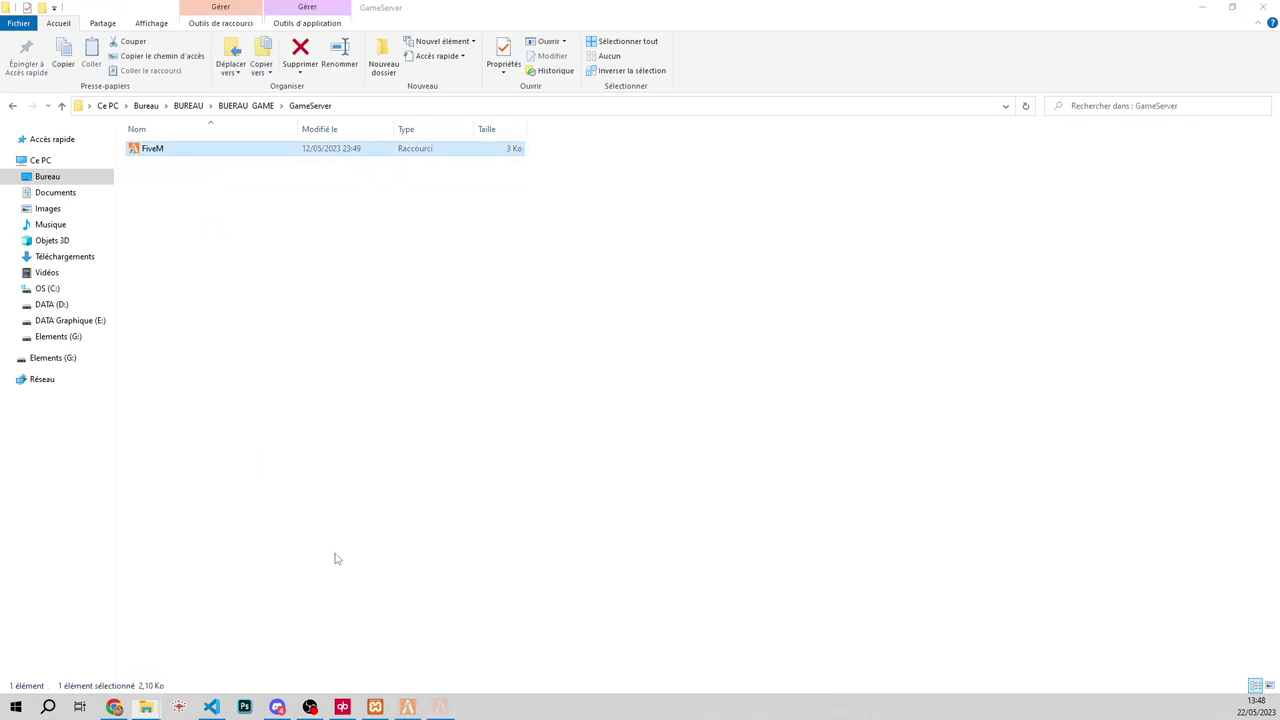
# Step: Switch to the browser and restart the Base_qbcoreTuto server from the txAdmin live console
pyautogui.click(114, 707)
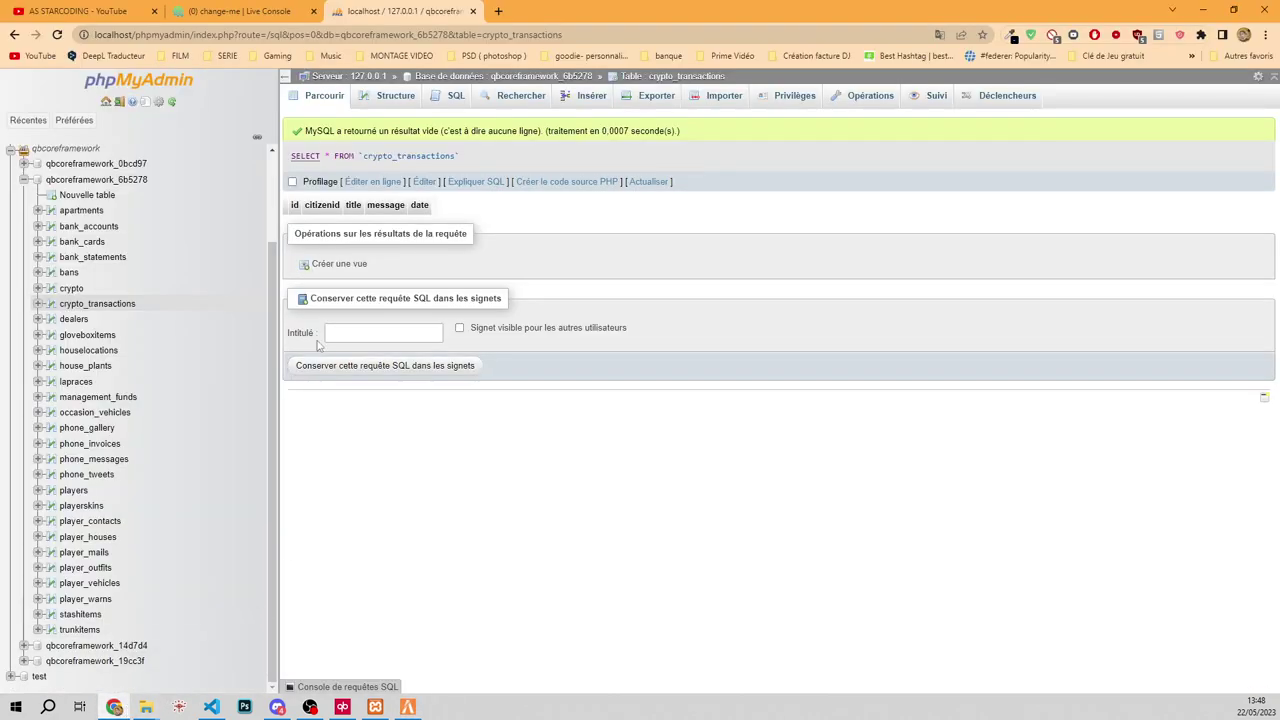
pyautogui.click(199, 8)
pyautogui.click(517, 592)
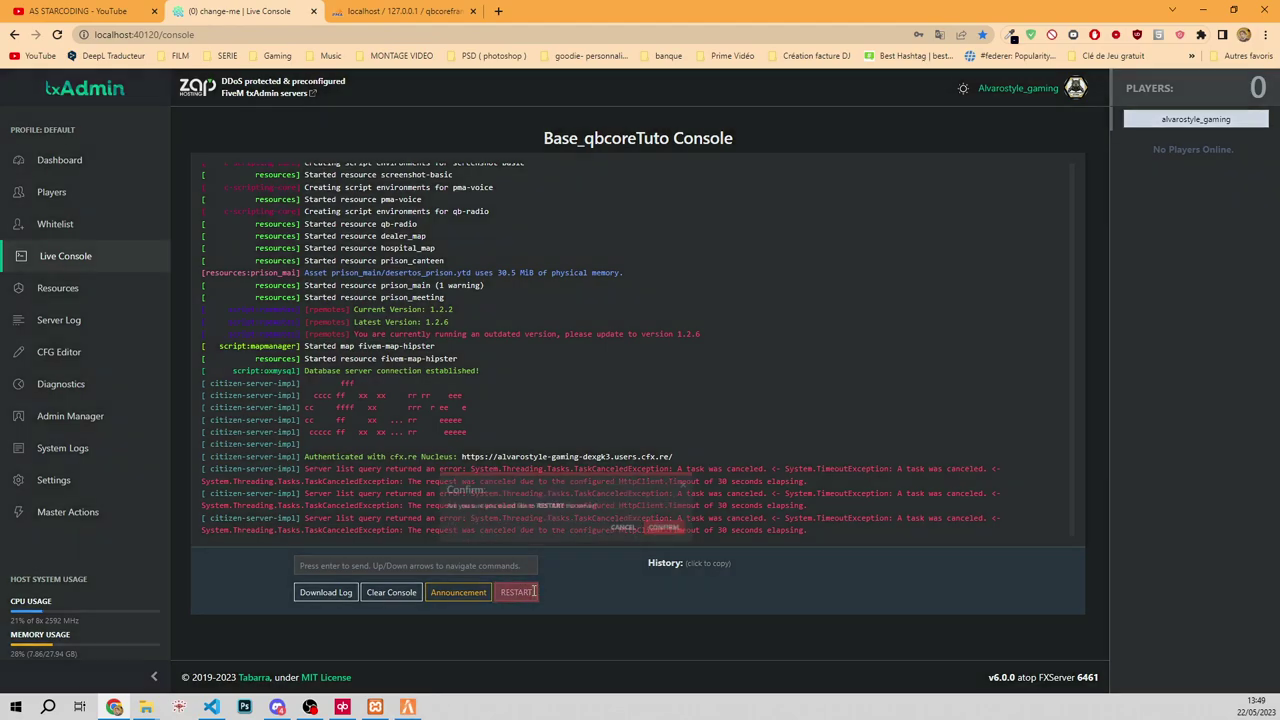
pyautogui.click(766, 414)
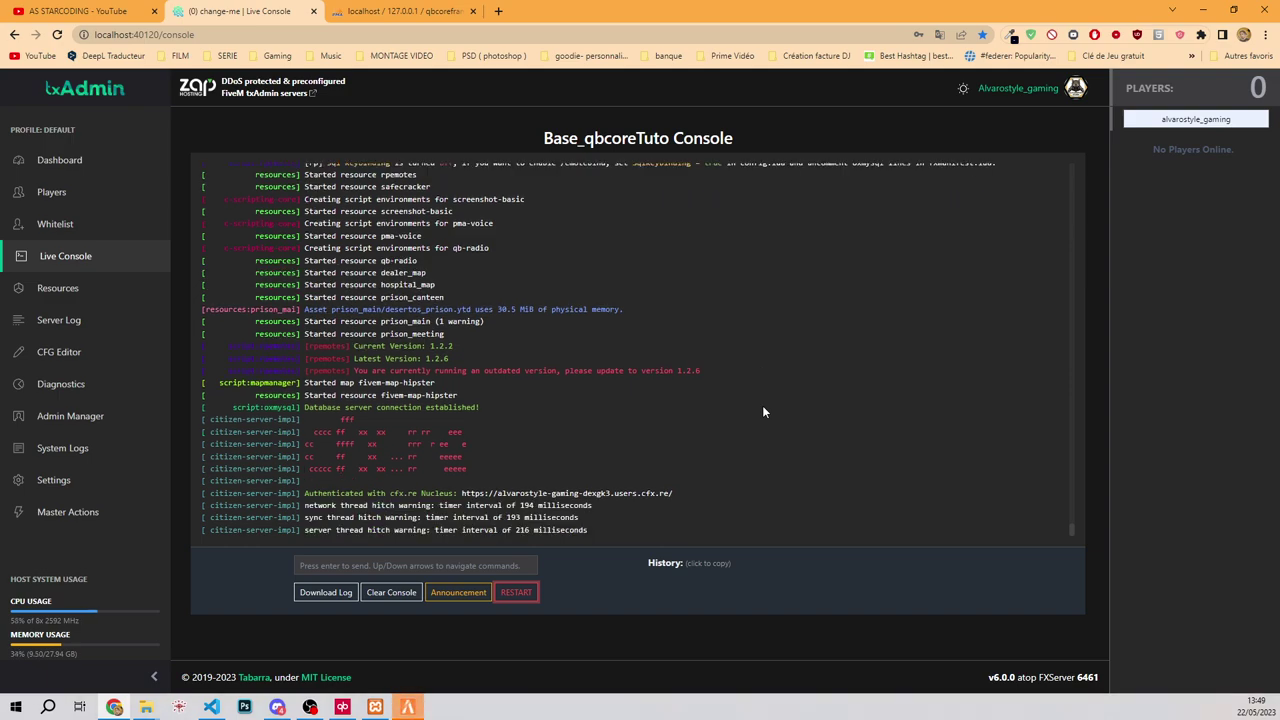
# Step: Switch to FiveM, skip the account login and connect to the Base_qbcoreTuto server, accepting the restart to game version 2802
pyautogui.click(420, 710)
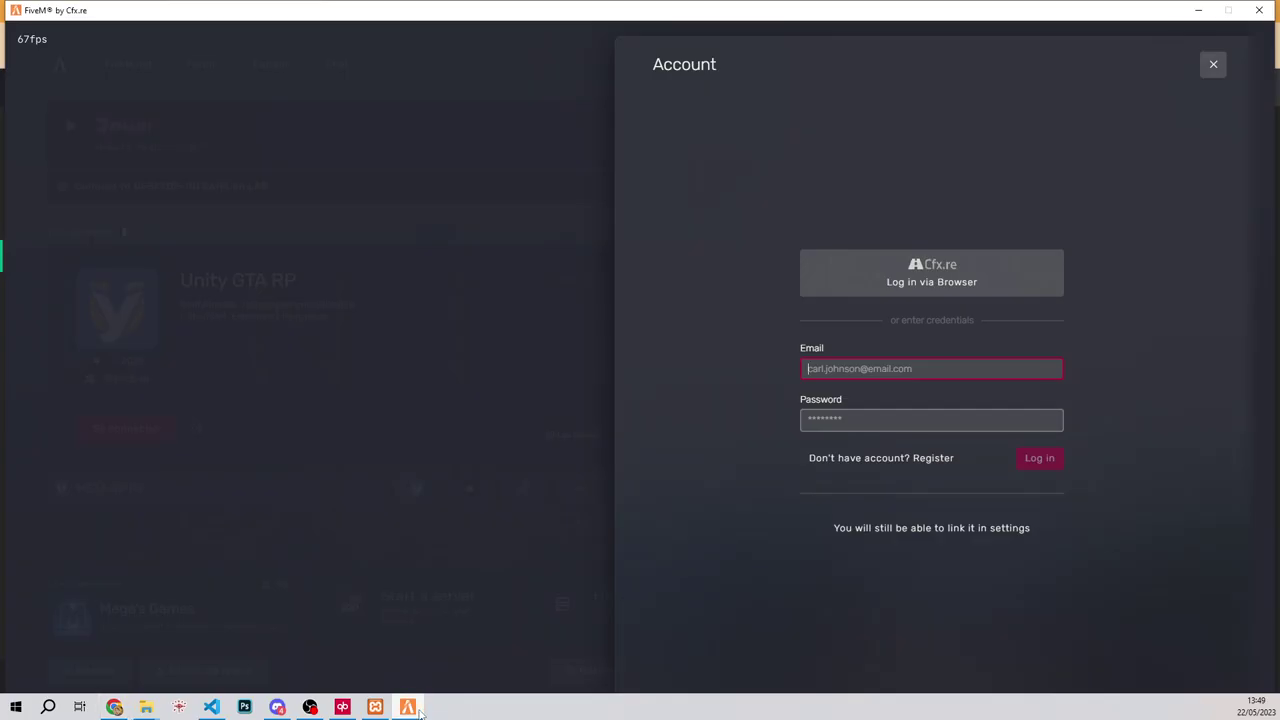
pyautogui.click(1210, 66)
pyautogui.click(278, 190)
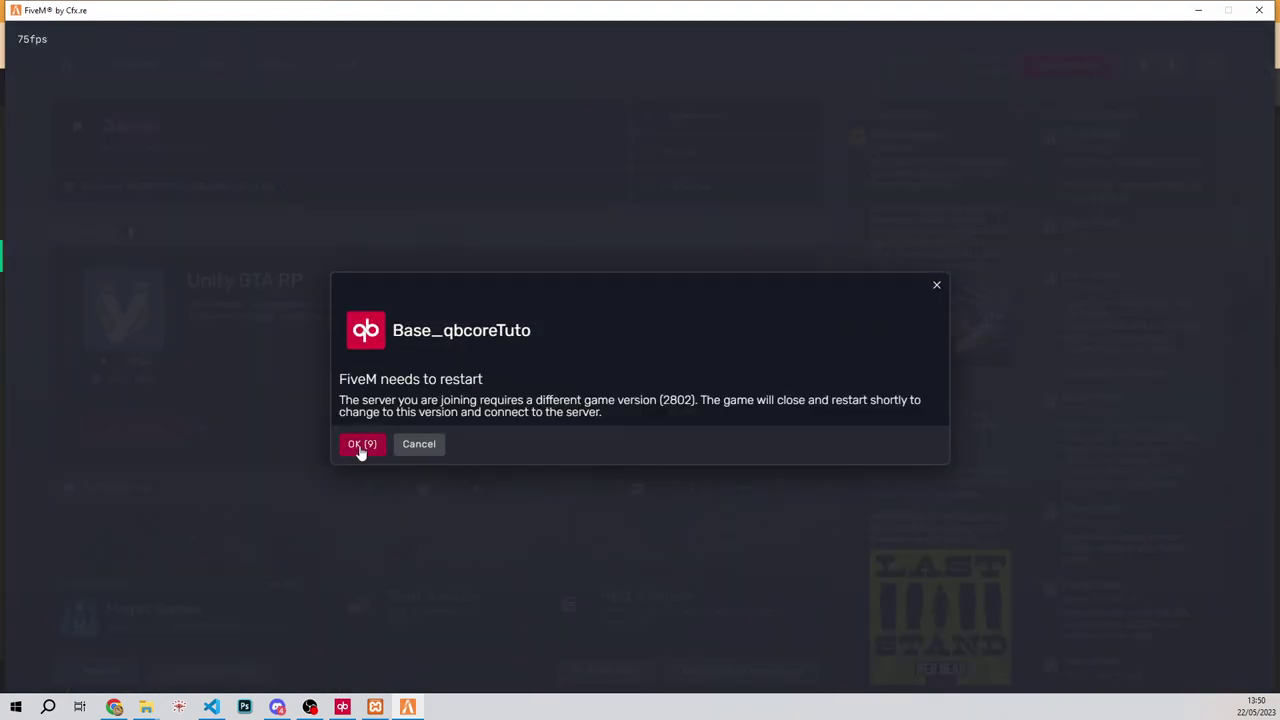
pyautogui.click(362, 444)
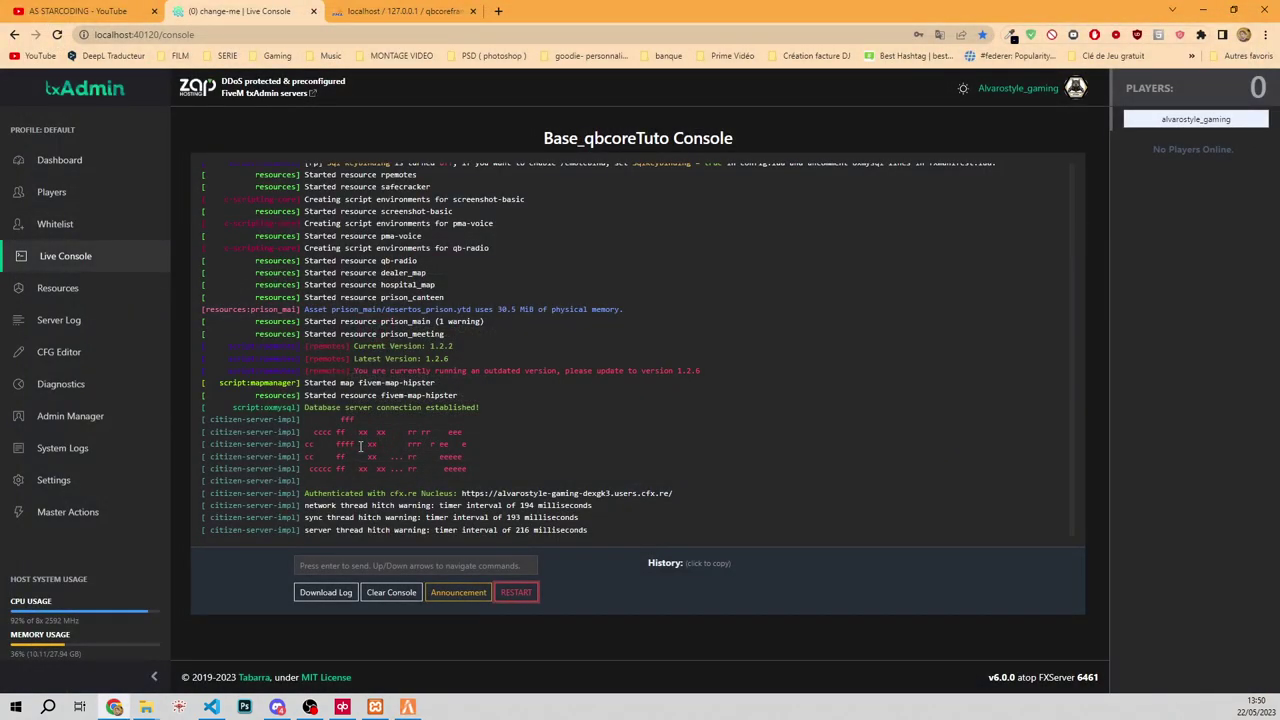